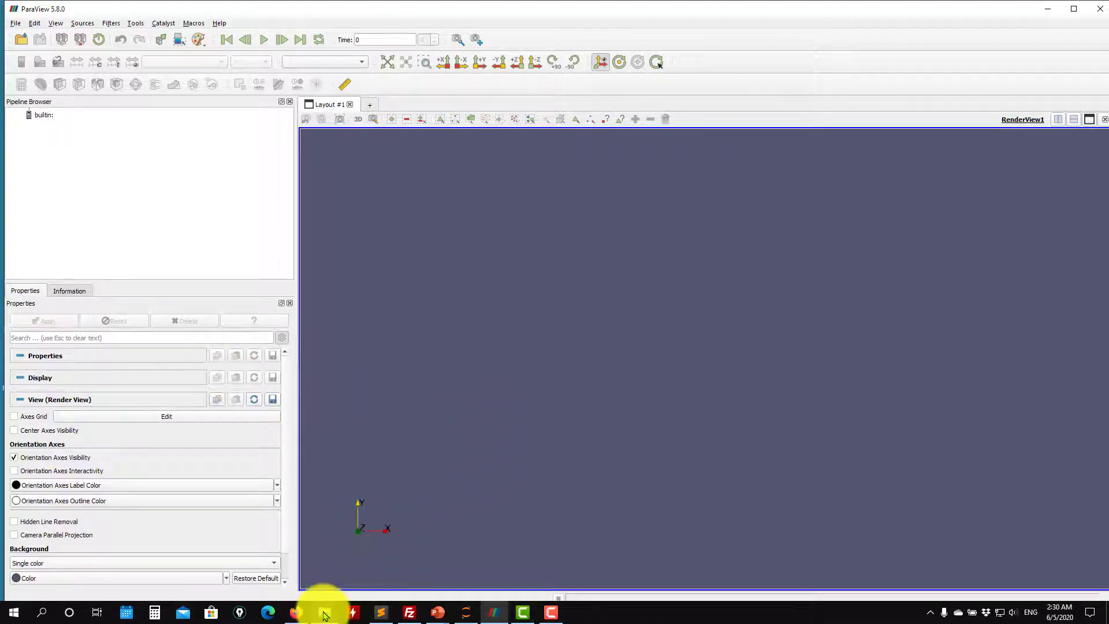
Step: Switch to File Explorer and bring up the window with the URANS case folder to review its files
{"action": "mouse_move", "coordinate": [327, 617]}
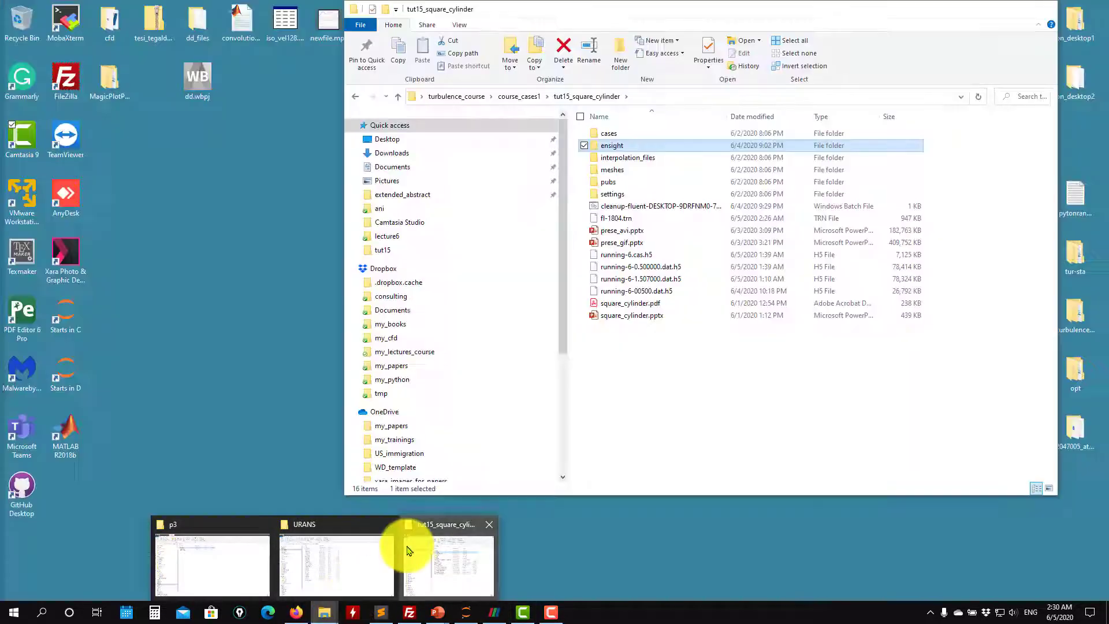
{"action": "left_click", "coordinate": [425, 555]}
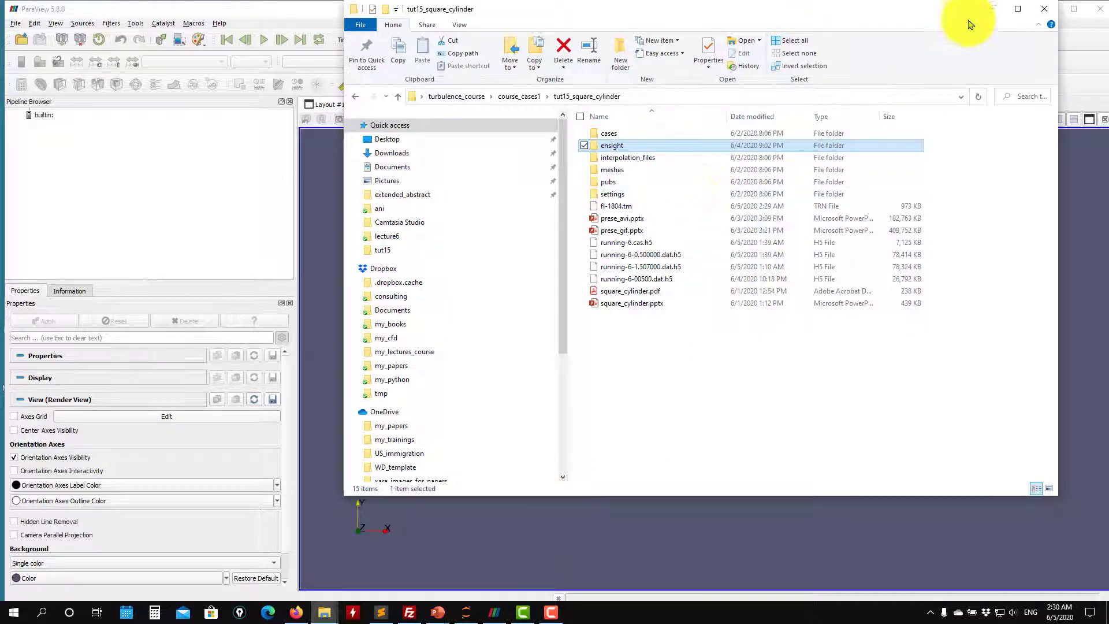
{"action": "left_click", "coordinate": [991, 10]}
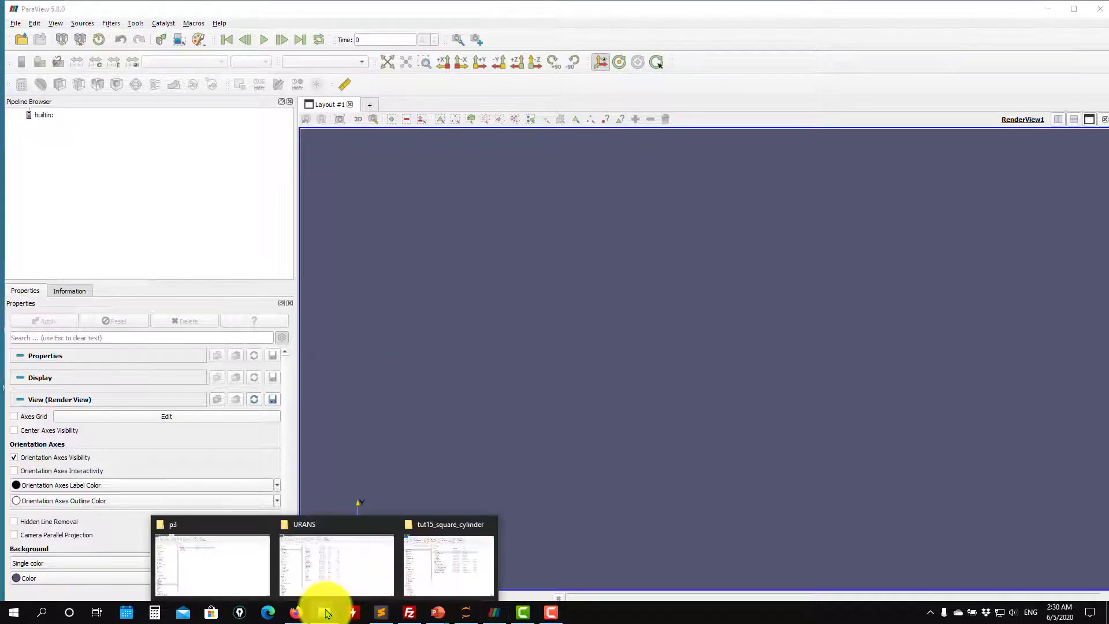
{"action": "left_click", "coordinate": [346, 562]}
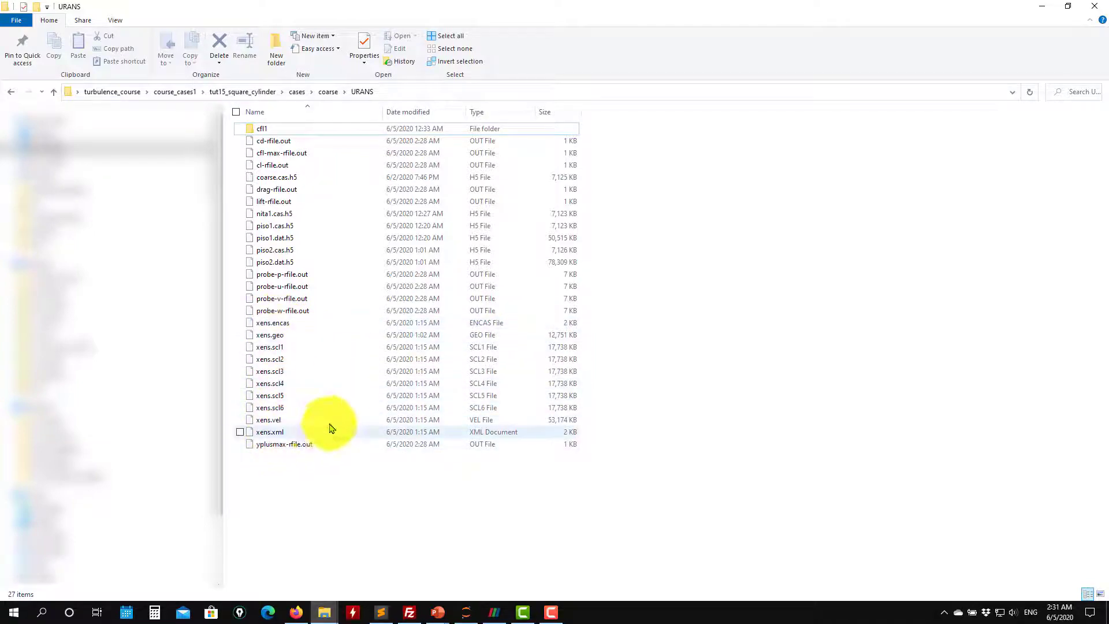
Step: Switch to Firefox, expand Tutorial 15 on the course's tutorials page and look at its downloadable Ensight files
{"action": "left_click", "coordinate": [293, 617]}
{"action": "left_click", "coordinate": [426, 9]}
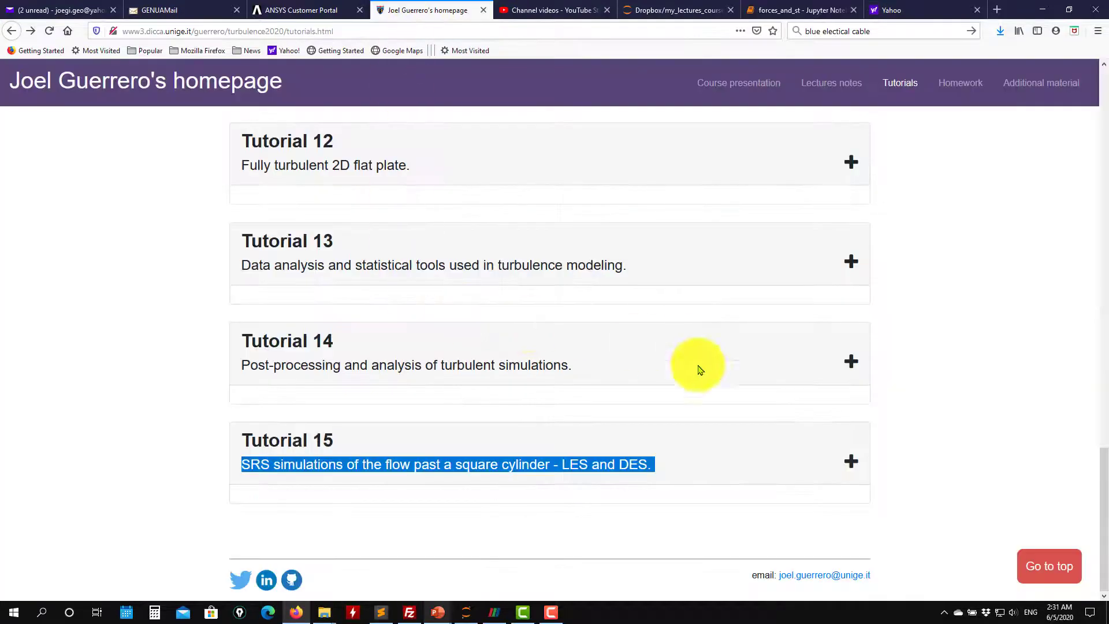
{"action": "left_click", "coordinate": [512, 454]}
{"action": "scroll", "coordinate": [416, 407], "scroll_direction": "down", "scroll_amount": 6}
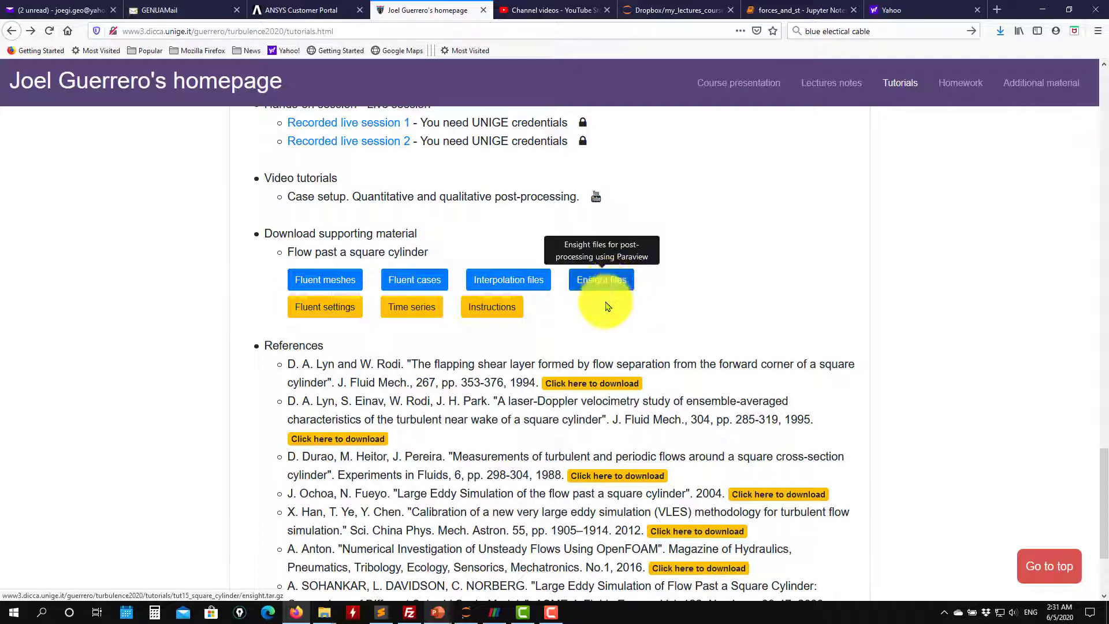
{"action": "left_click", "coordinate": [1042, 10]}
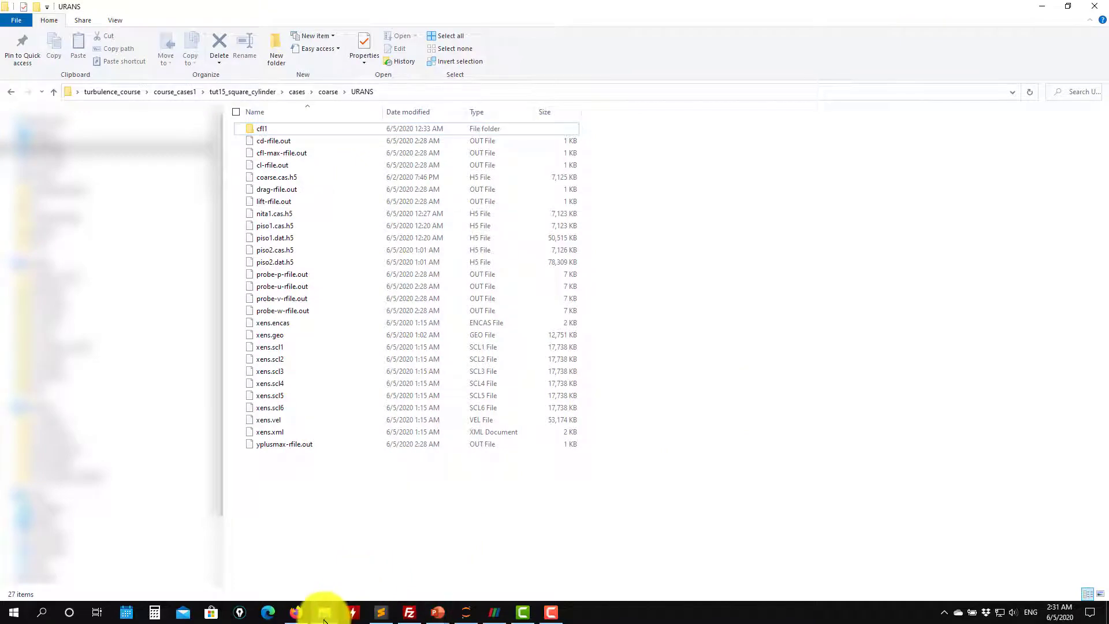
Step: Go up from the URANS folder to tut15_square_cylinder in File Explorer and open its ensight subfolder
{"action": "mouse_move", "coordinate": [324, 606]}
{"action": "left_click", "coordinate": [222, 578]}
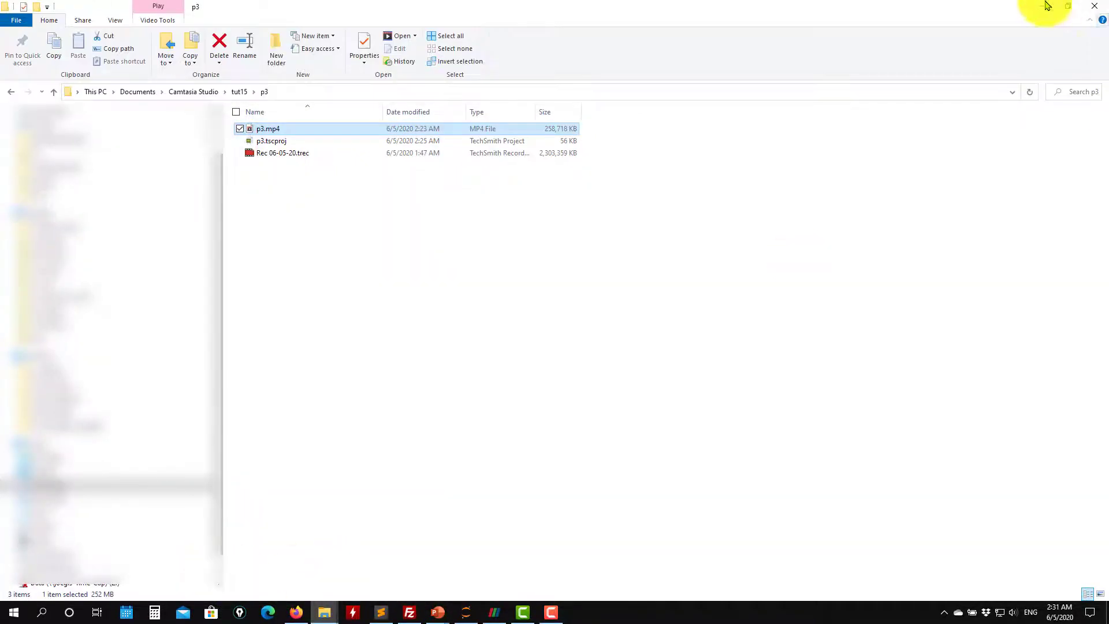
{"action": "left_click", "coordinate": [1052, 6]}
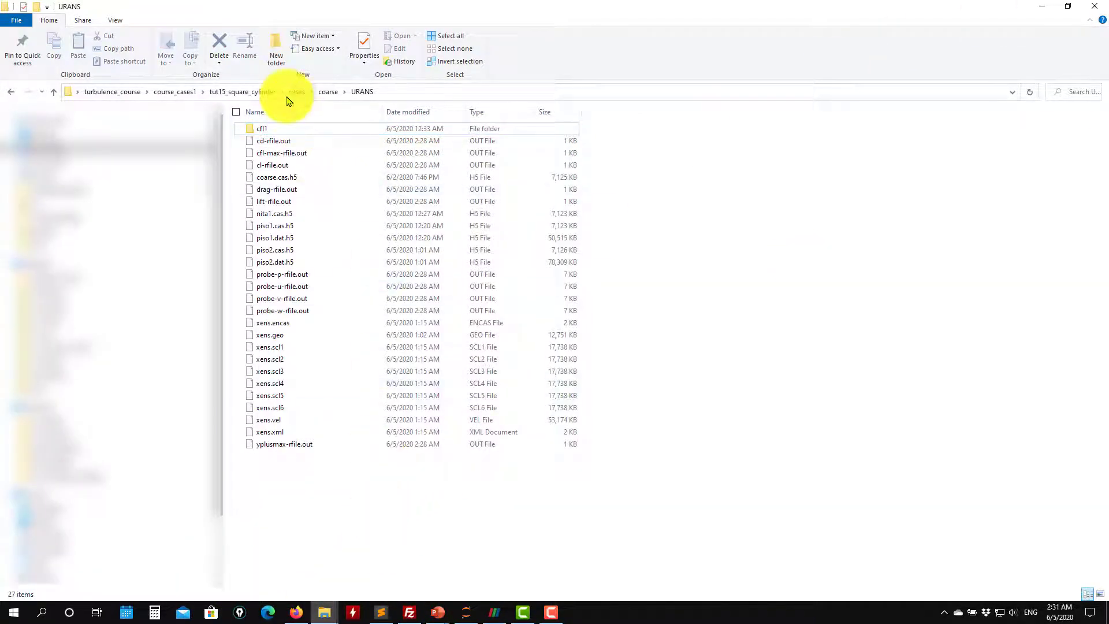
{"action": "left_click", "coordinate": [257, 93]}
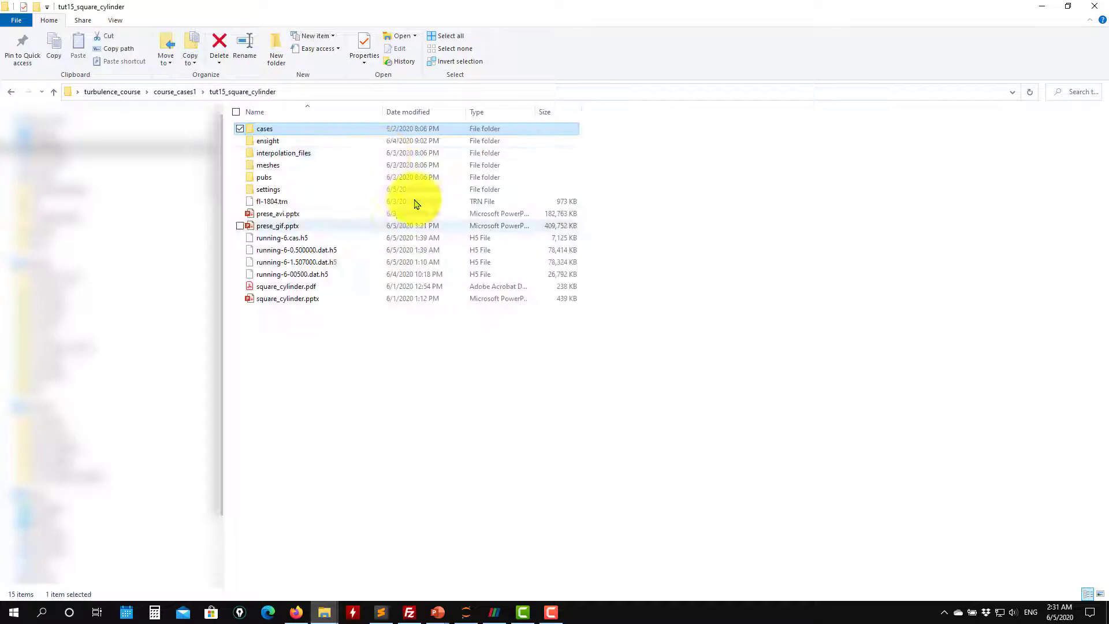
{"action": "left_click", "coordinate": [268, 145]}
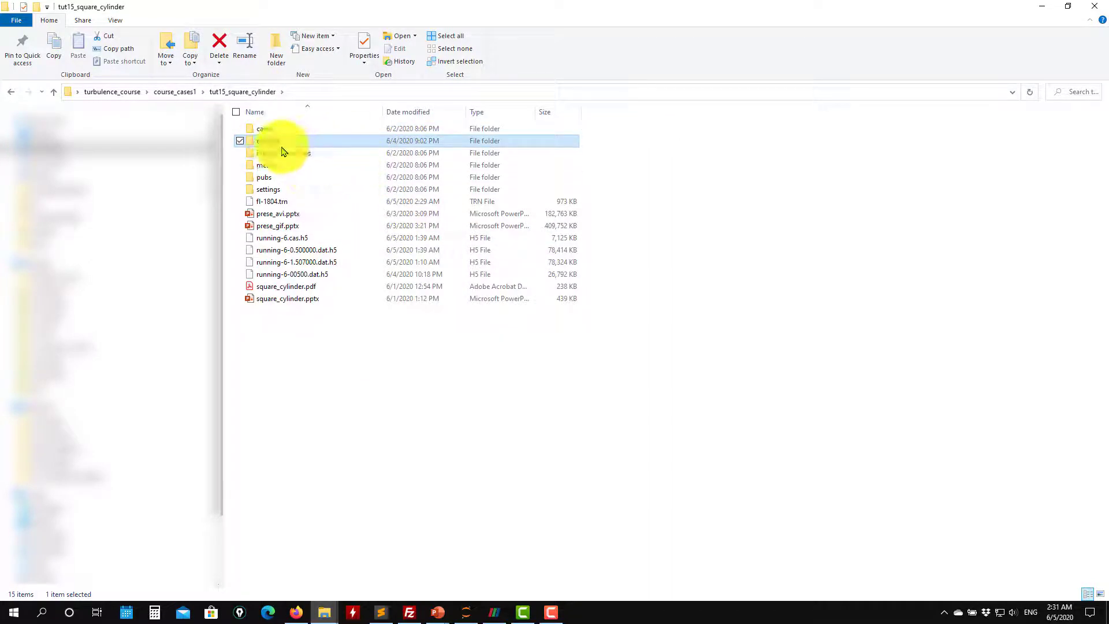
{"action": "double_click", "coordinate": [281, 146]}
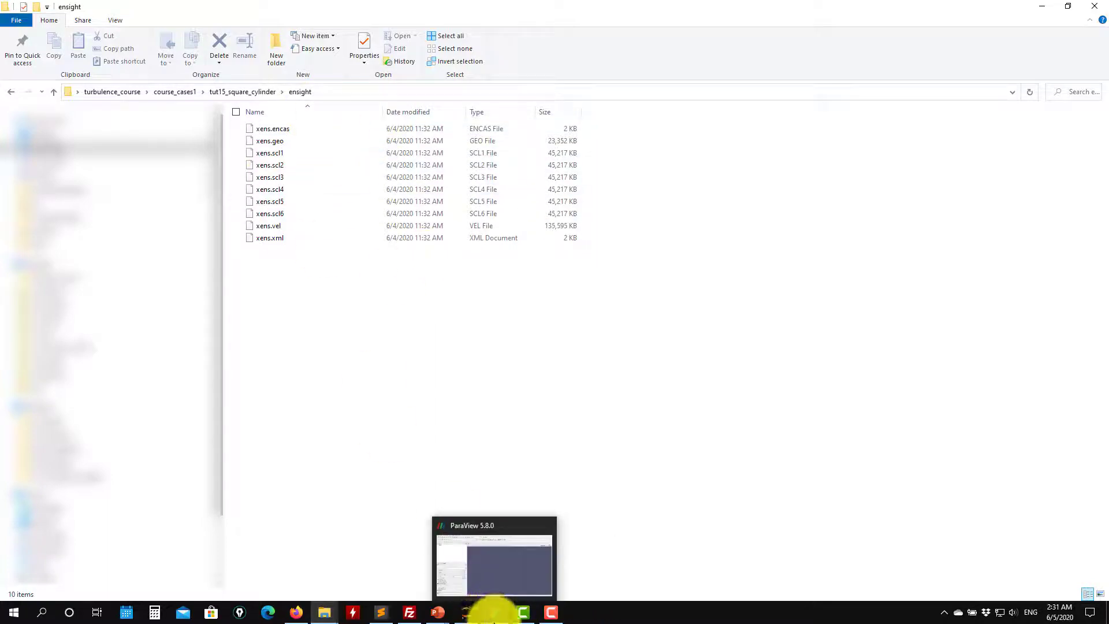
Step: Switch to ParaView and maximize its window
{"action": "left_click", "coordinate": [495, 613]}
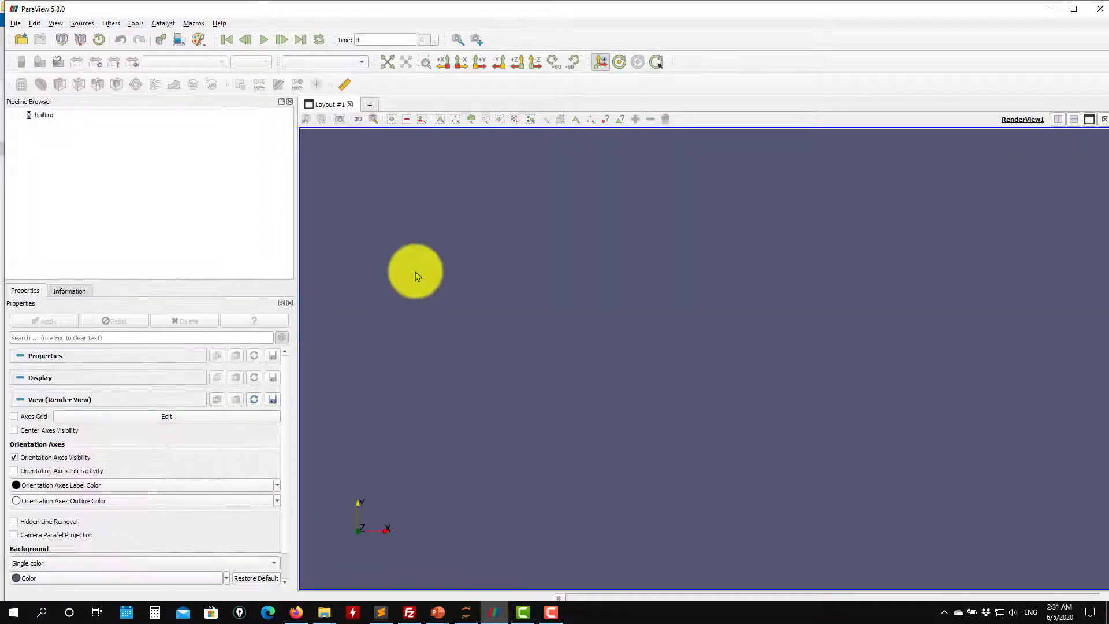
{"action": "left_click", "coordinate": [1074, 9]}
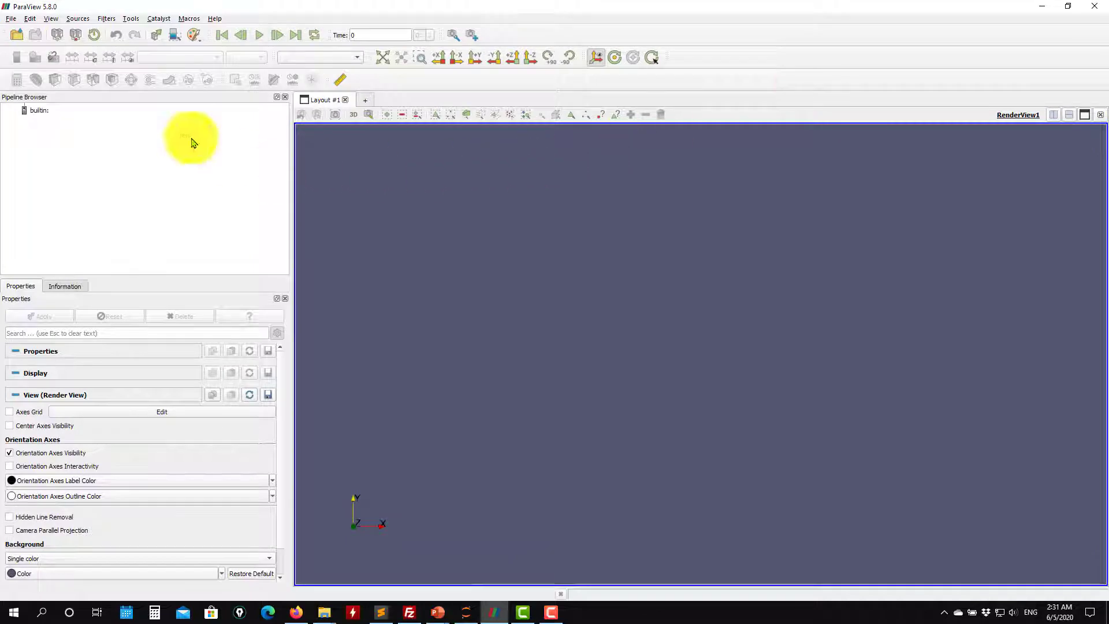
Step: Return to File Explorer and go back from the ensight folder to the URANS folder to review its xens files
{"action": "left_click", "coordinate": [326, 614]}
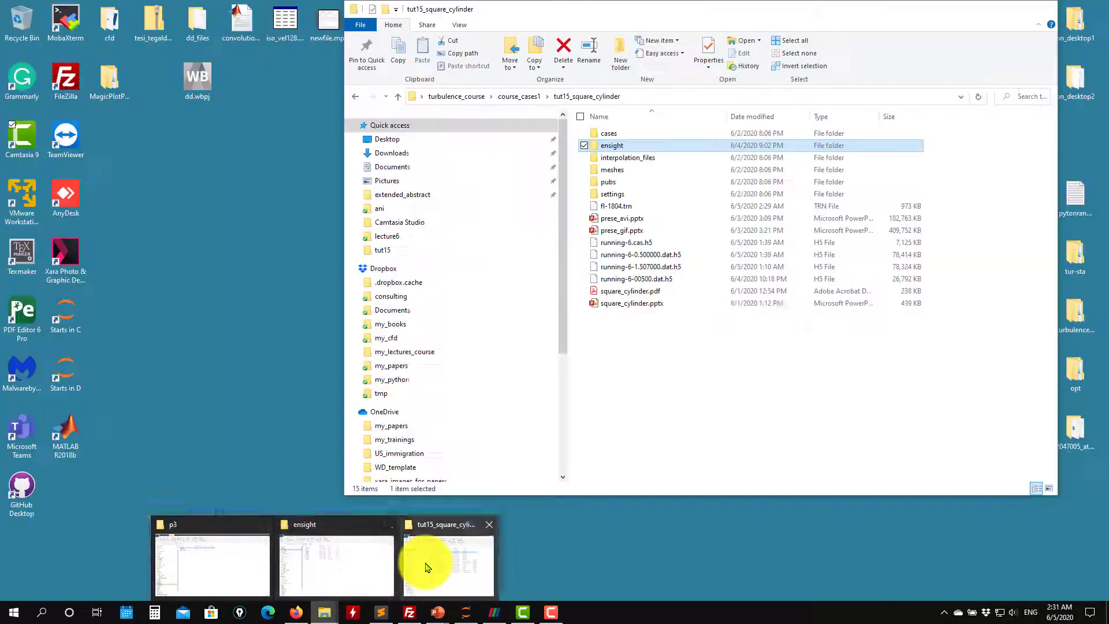
{"action": "left_click", "coordinate": [425, 566]}
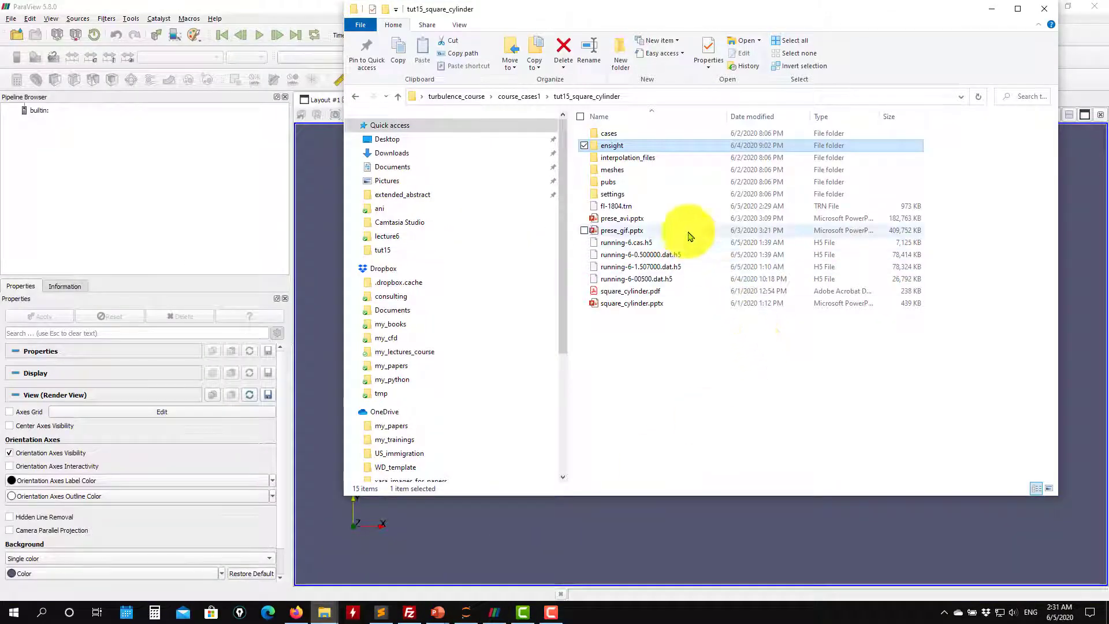
{"action": "left_click", "coordinate": [993, 10]}
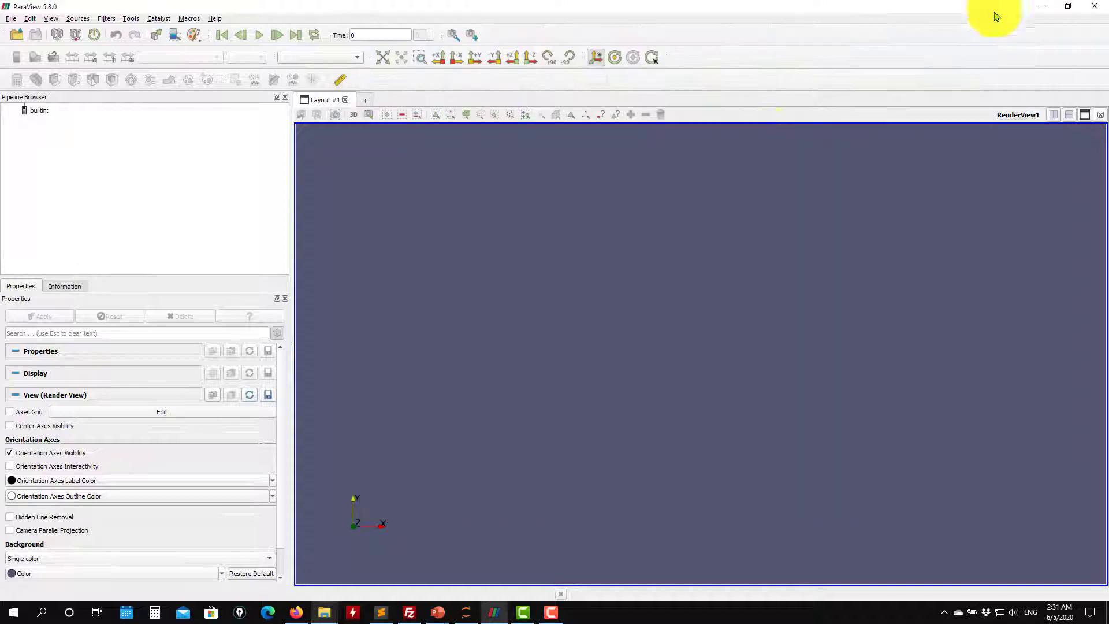
{"action": "left_click", "coordinate": [317, 605]}
{"action": "left_click", "coordinate": [339, 585]}
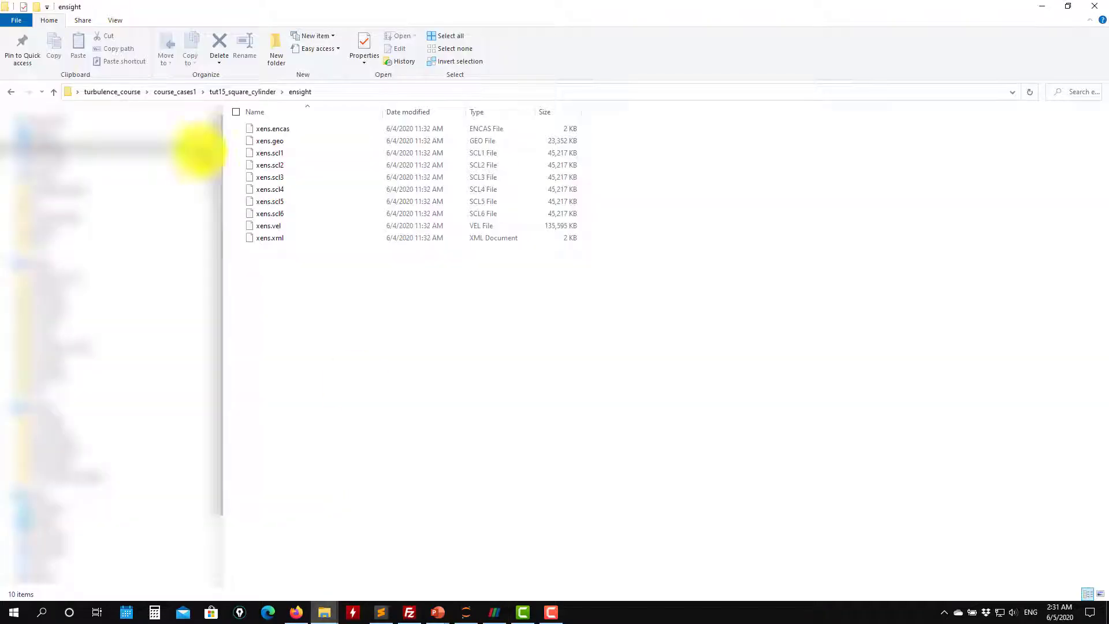
{"action": "left_click", "coordinate": [15, 93]}
{"action": "left_click", "coordinate": [15, 94]}
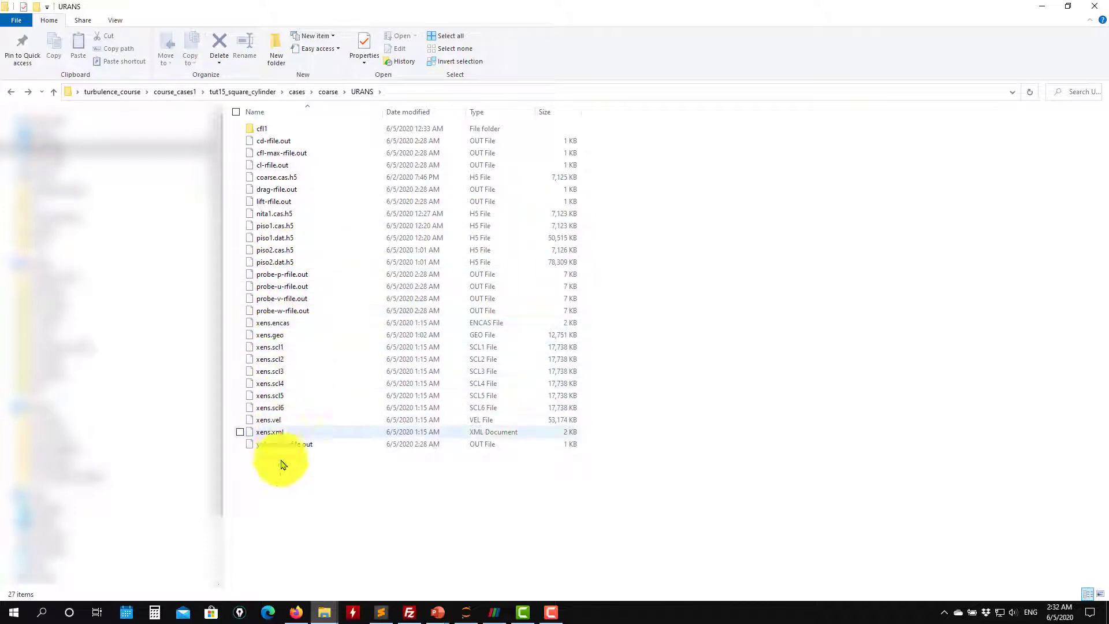
Step: Switch to ParaView and load xens.encas from the ensight folder with all file types listed, using the EnSight Reader
{"action": "left_click", "coordinate": [493, 614]}
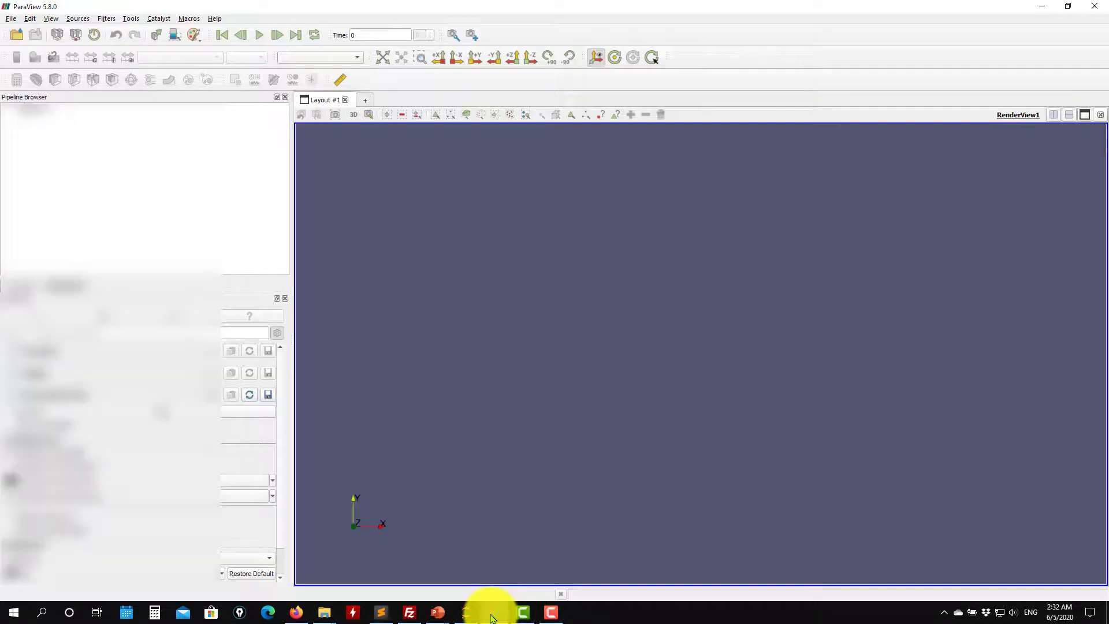
{"action": "left_click", "coordinate": [18, 36]}
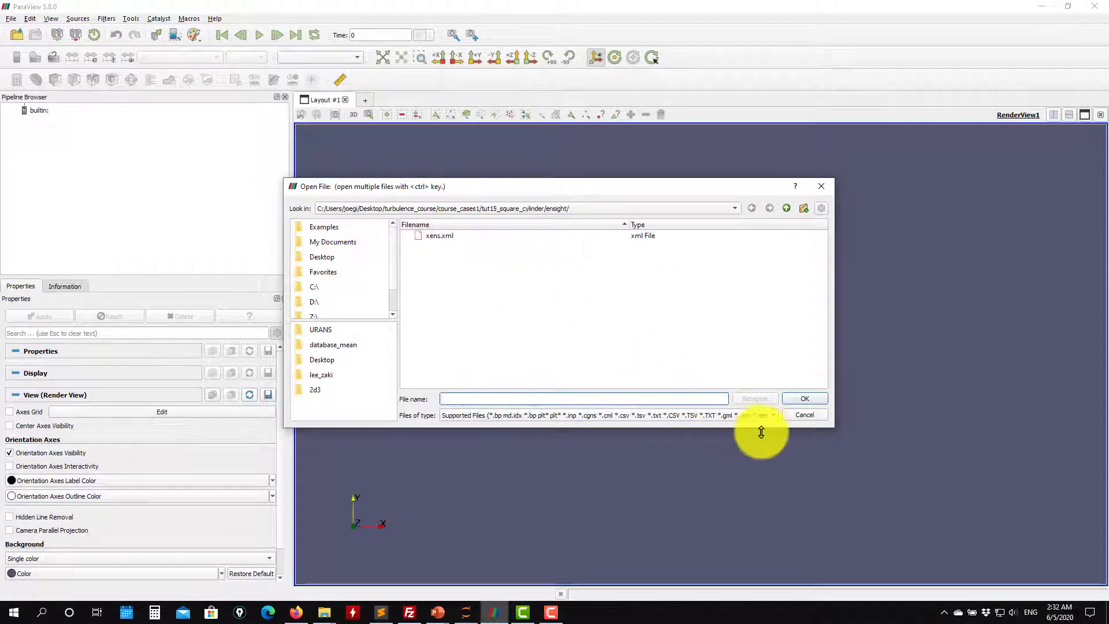
{"action": "left_click", "coordinate": [770, 416]}
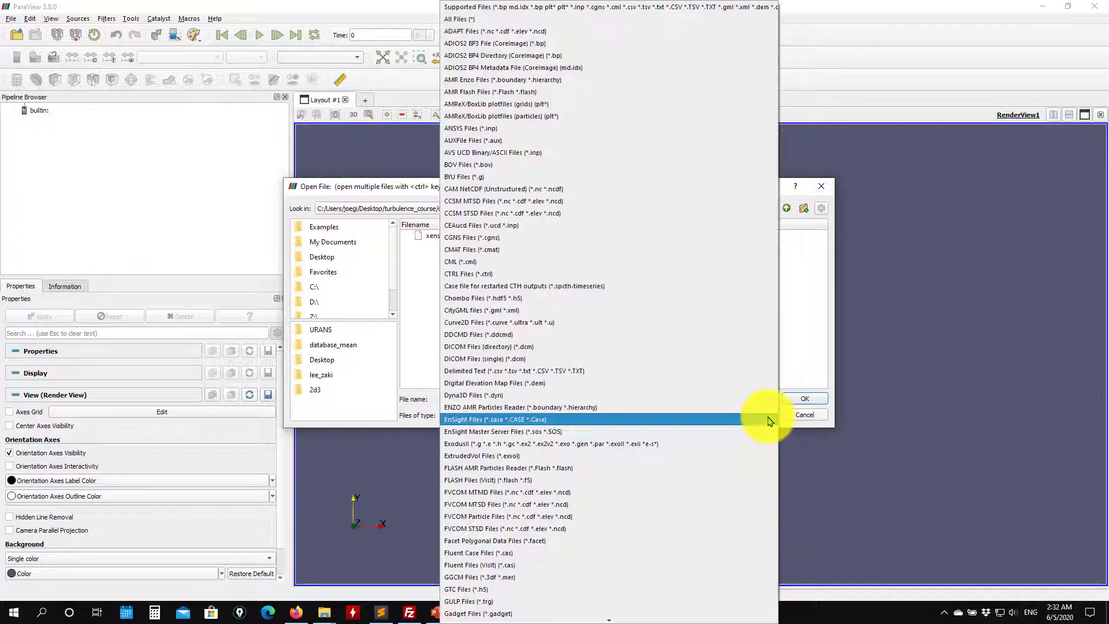
{"action": "left_click", "coordinate": [484, 20]}
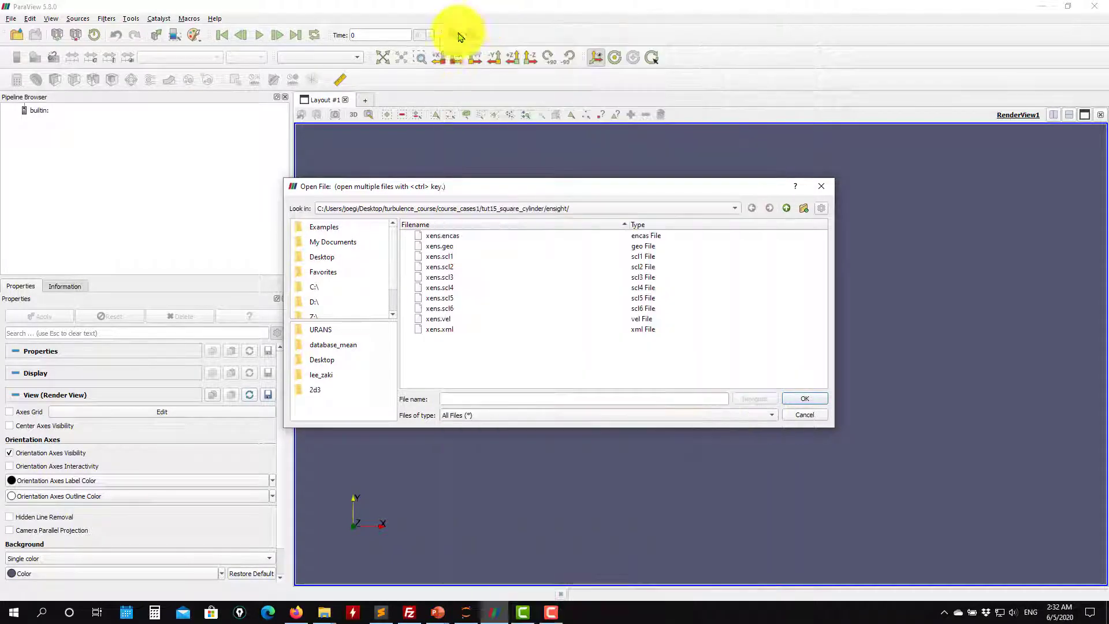
{"action": "left_click", "coordinate": [453, 237]}
{"action": "left_click", "coordinate": [800, 398]}
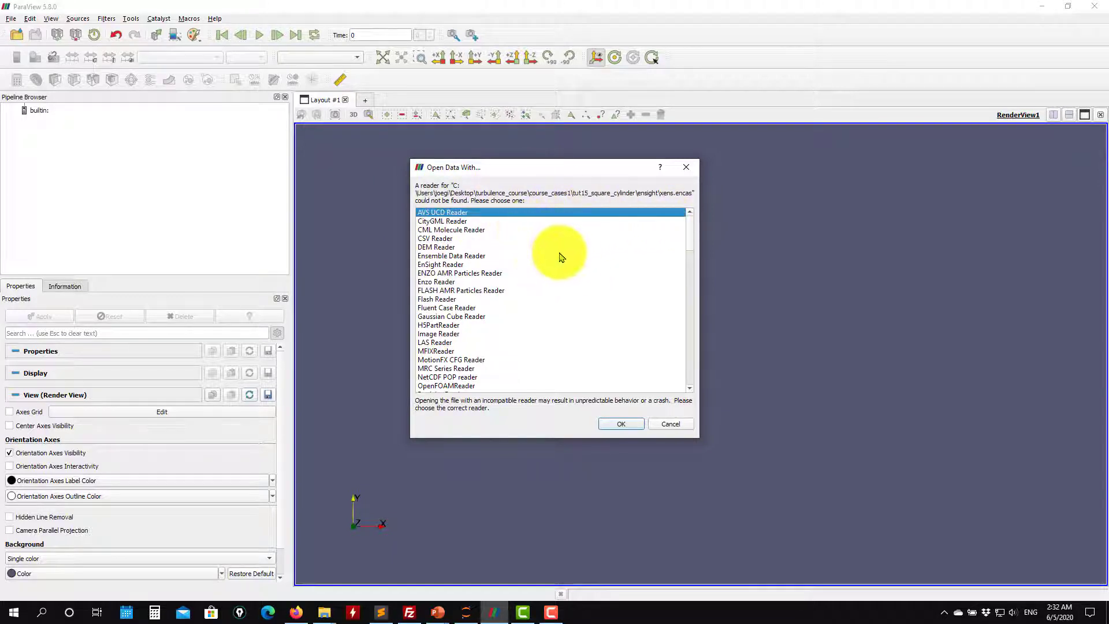
{"action": "left_click", "coordinate": [450, 265]}
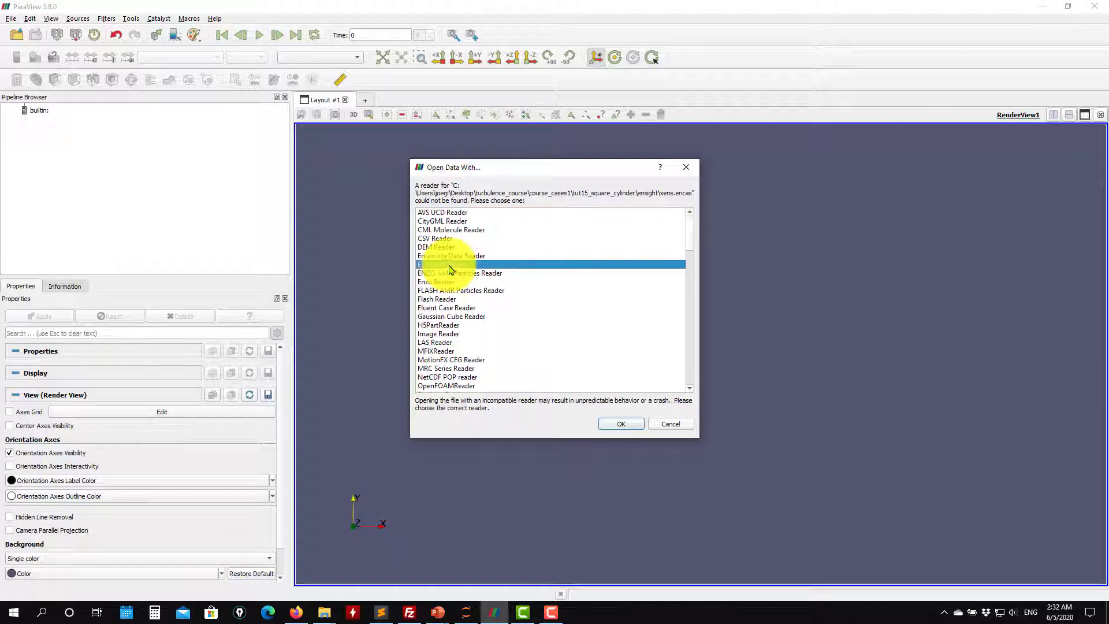
{"action": "left_click", "coordinate": [620, 424]}
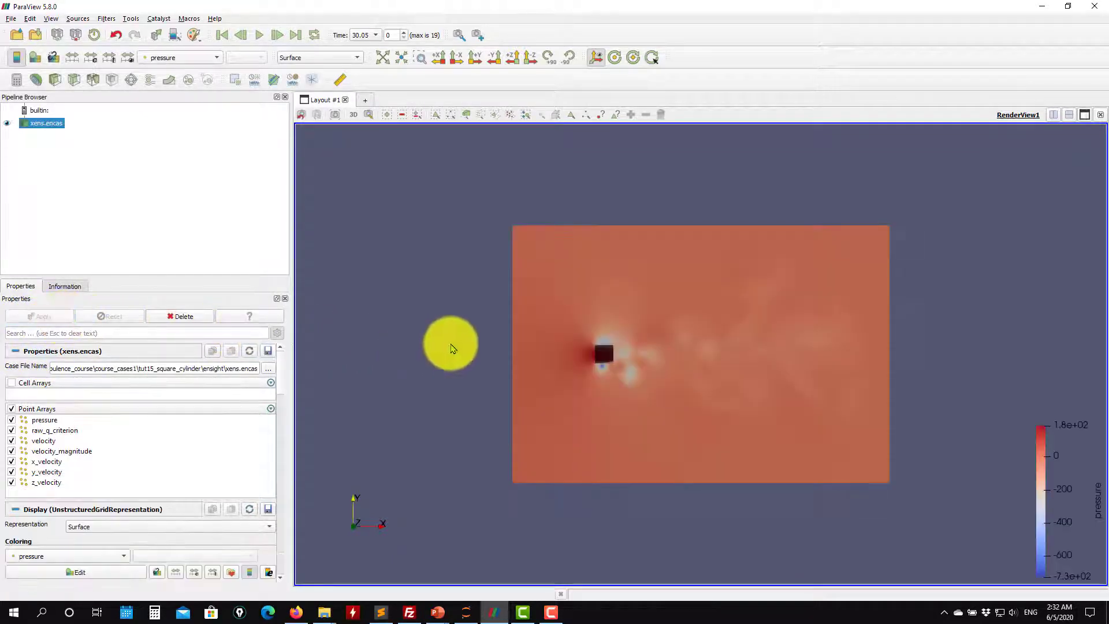
Step: Disable all point arrays of the xens.encas dataset and apply, and enable them all again and reapply
{"action": "left_click_drag", "start_coordinate": [465, 360], "coordinate": [299, 441]}
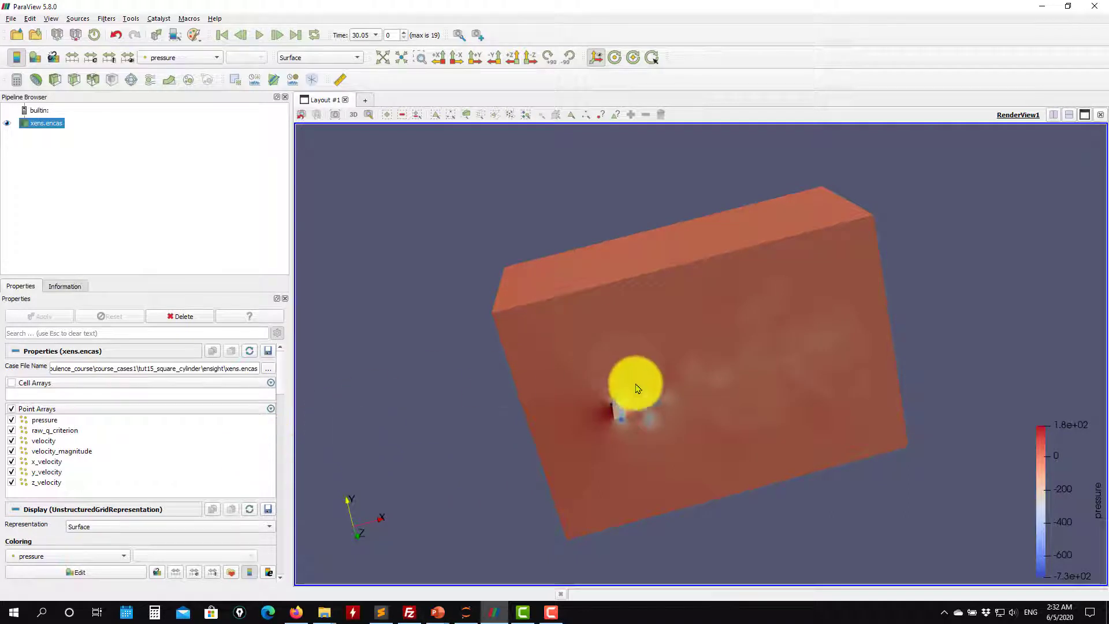
{"action": "mouse_move", "coordinate": [636, 389]}
{"action": "left_mouse_down"}
{"action": "mouse_move", "coordinate": [800, 285]}
{"action": "mouse_move", "coordinate": [644, 371]}
{"action": "left_mouse_up"}
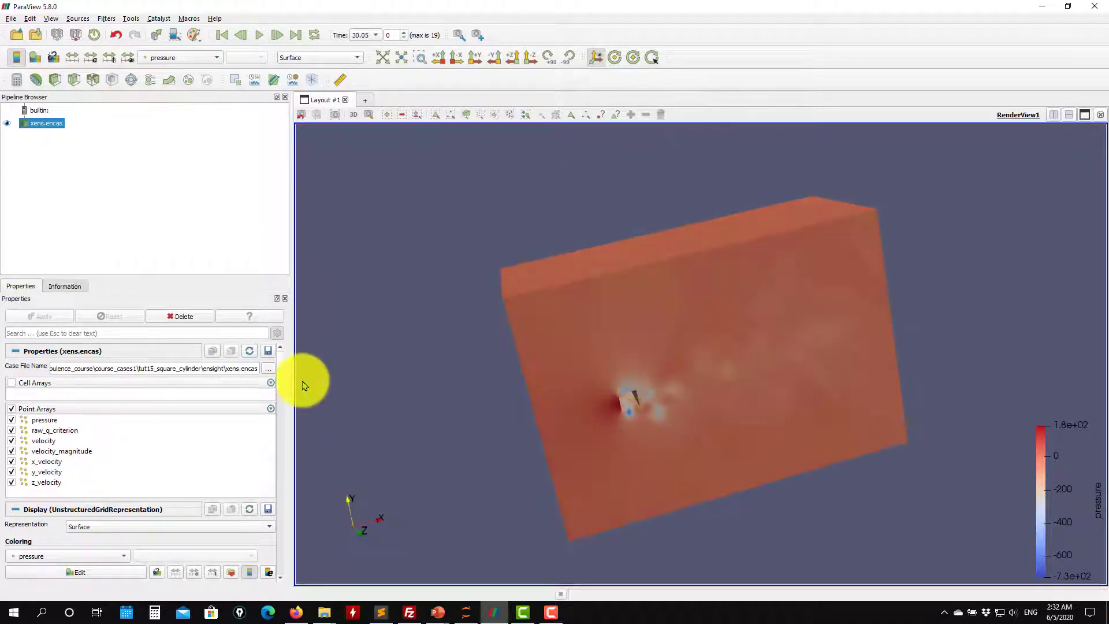
{"action": "scroll", "coordinate": [283, 387], "scroll_direction": "down", "scroll_amount": 1}
{"action": "scroll", "coordinate": [284, 384], "scroll_direction": "down", "scroll_amount": 1}
{"action": "scroll", "coordinate": [290, 376], "scroll_direction": "up", "scroll_amount": 1}
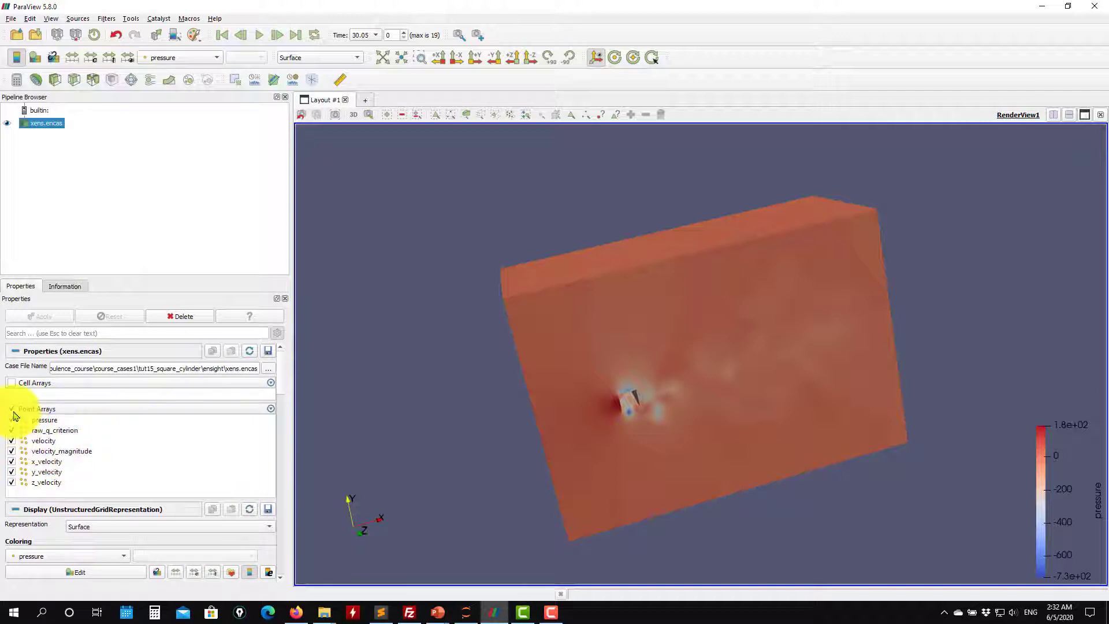
{"action": "left_click", "coordinate": [50, 318]}
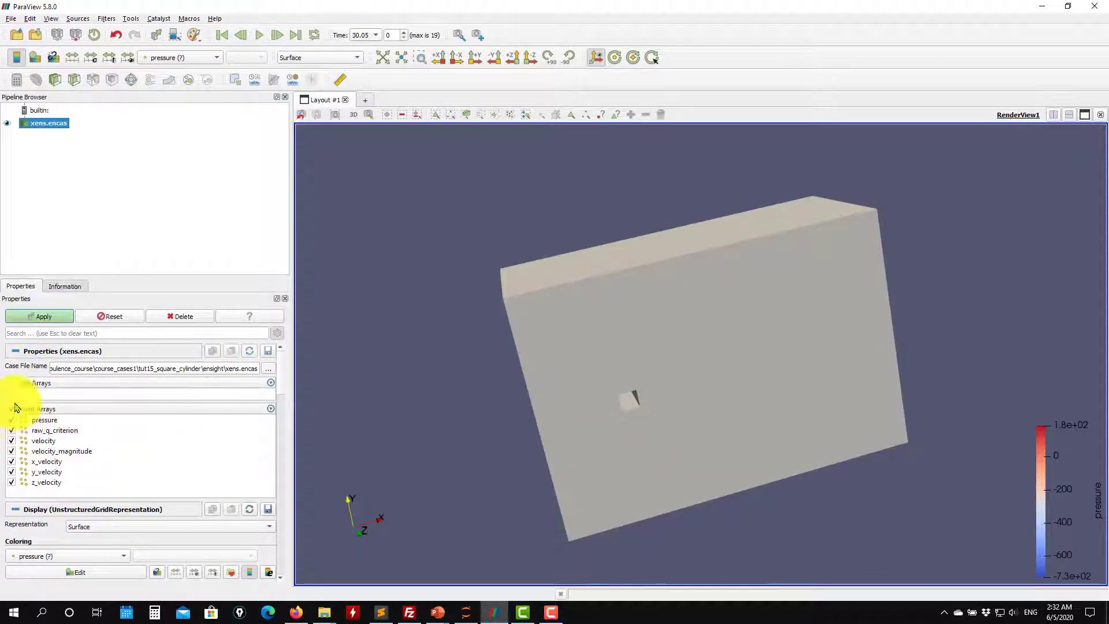
{"action": "left_click", "coordinate": [40, 312]}
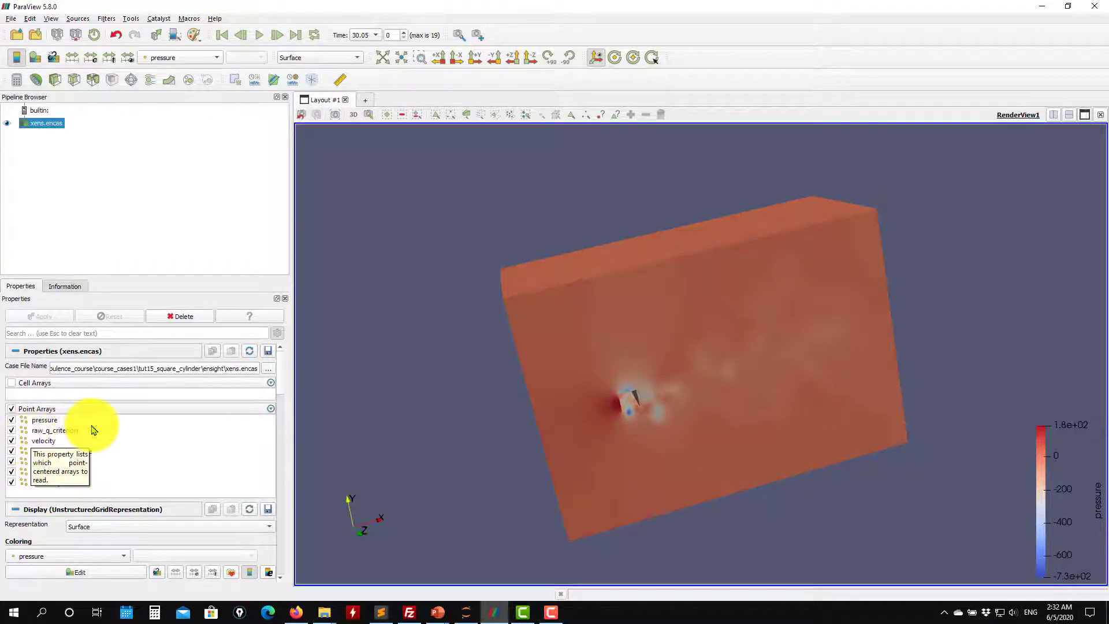
{"action": "left_click", "coordinate": [47, 444]}
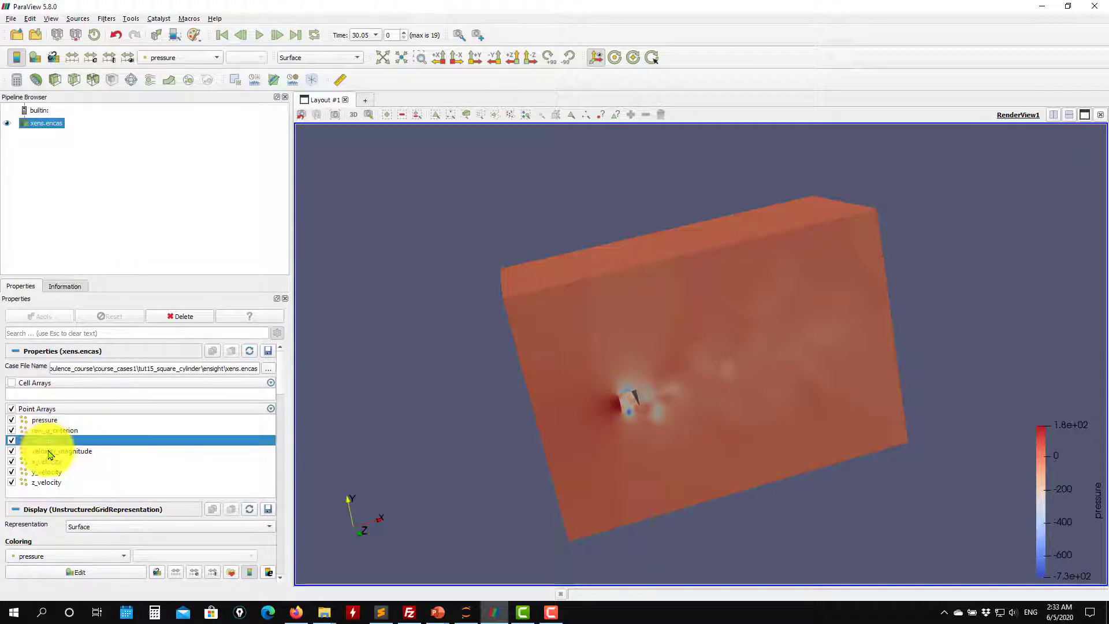
{"action": "left_click", "coordinate": [48, 454]}
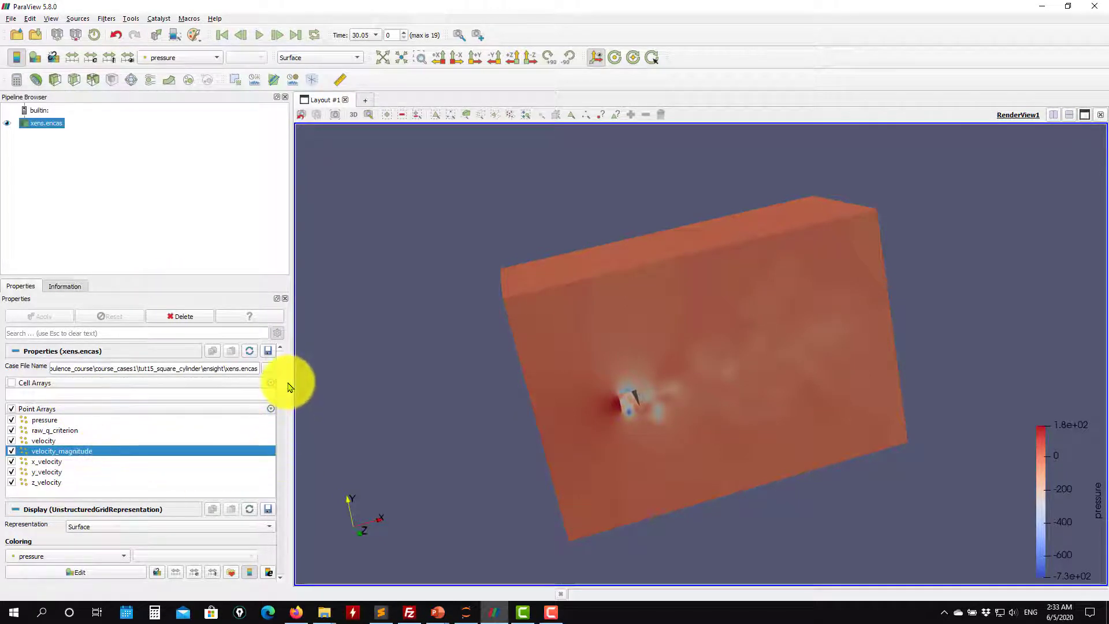
Step: Set the render view's single-color background to white
{"action": "scroll", "coordinate": [282, 388], "scroll_direction": "down", "scroll_amount": 15}
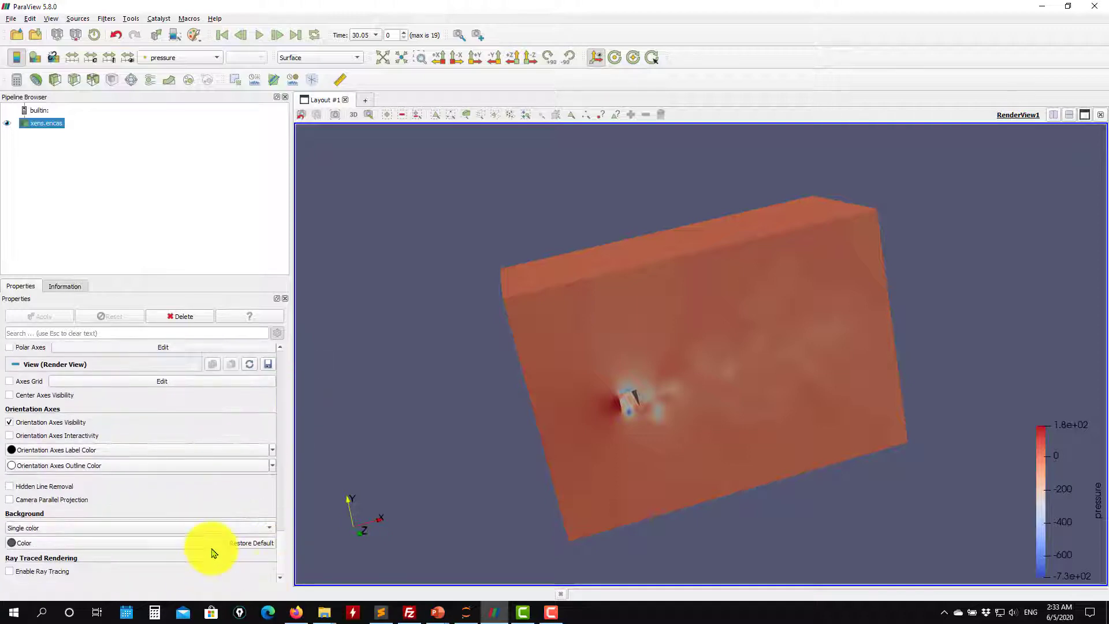
{"action": "left_click", "coordinate": [222, 544]}
{"action": "left_click", "coordinate": [35, 592]}
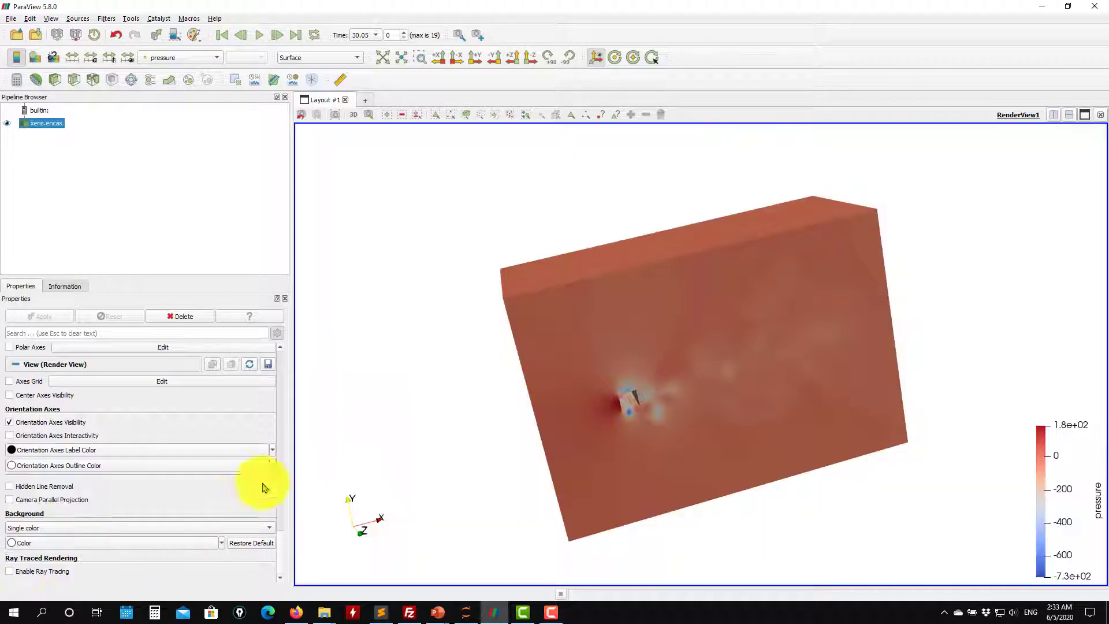
Step: Review the dataset's available time values and play the pressure animation through the last time step
{"action": "left_click_drag", "start_coordinate": [442, 390], "coordinate": [380, 406]}
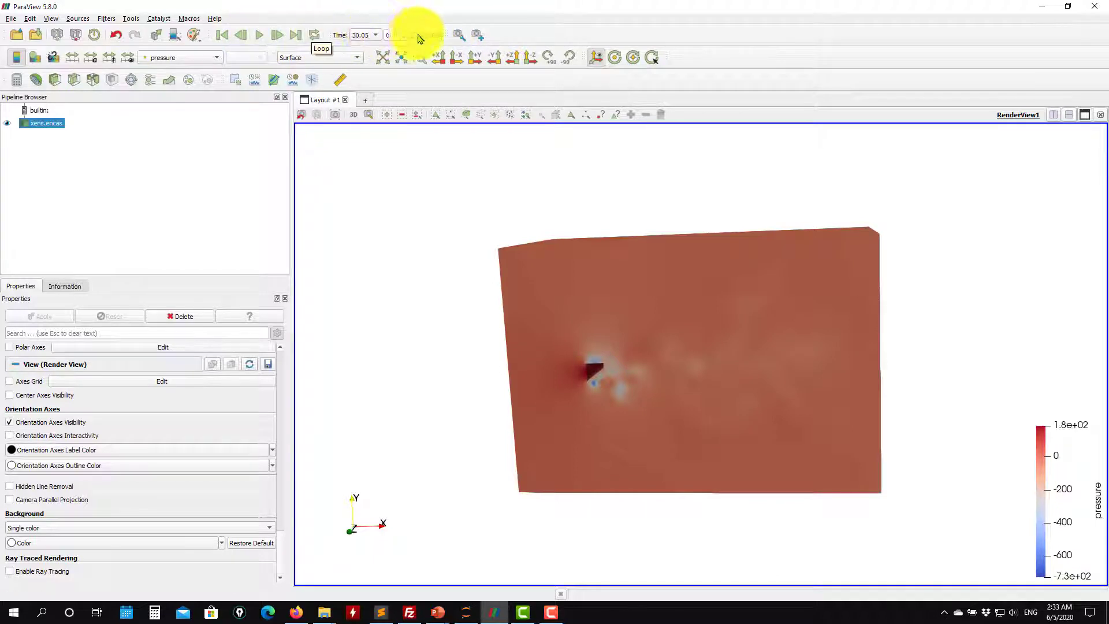
{"action": "left_click", "coordinate": [368, 36]}
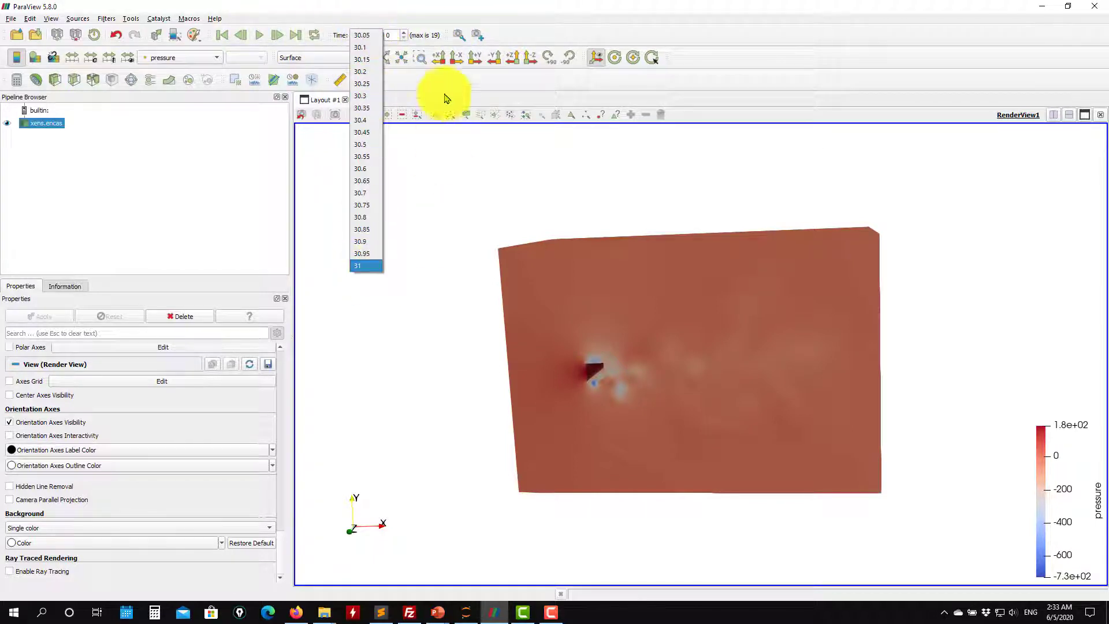
{"action": "left_click", "coordinate": [368, 36]}
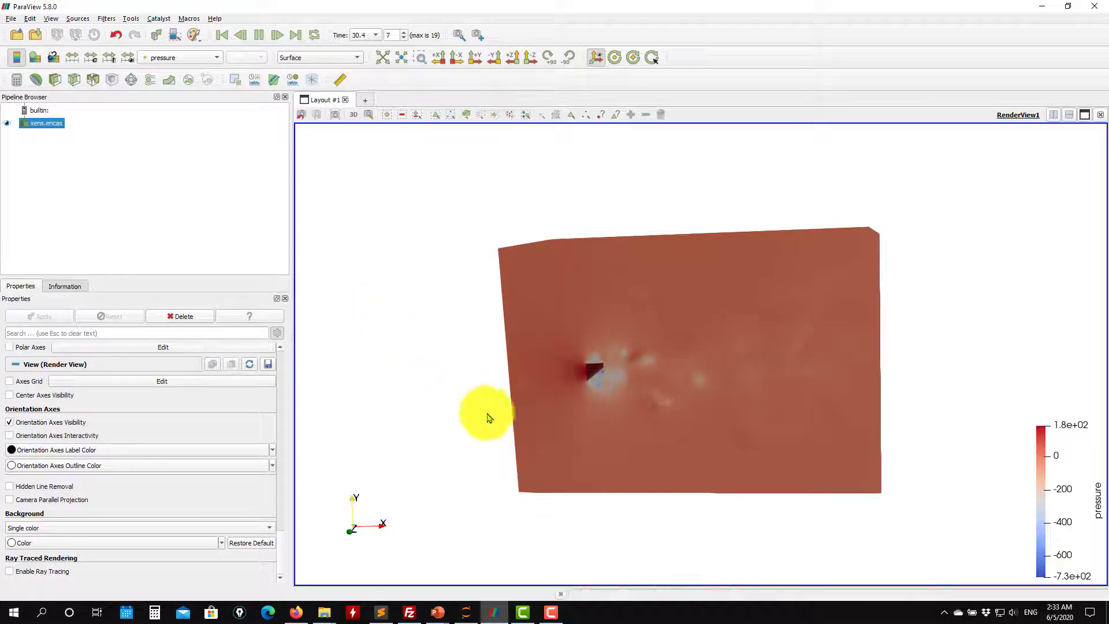
{"action": "left_click_drag", "start_coordinate": [597, 409], "coordinate": [692, 365]}
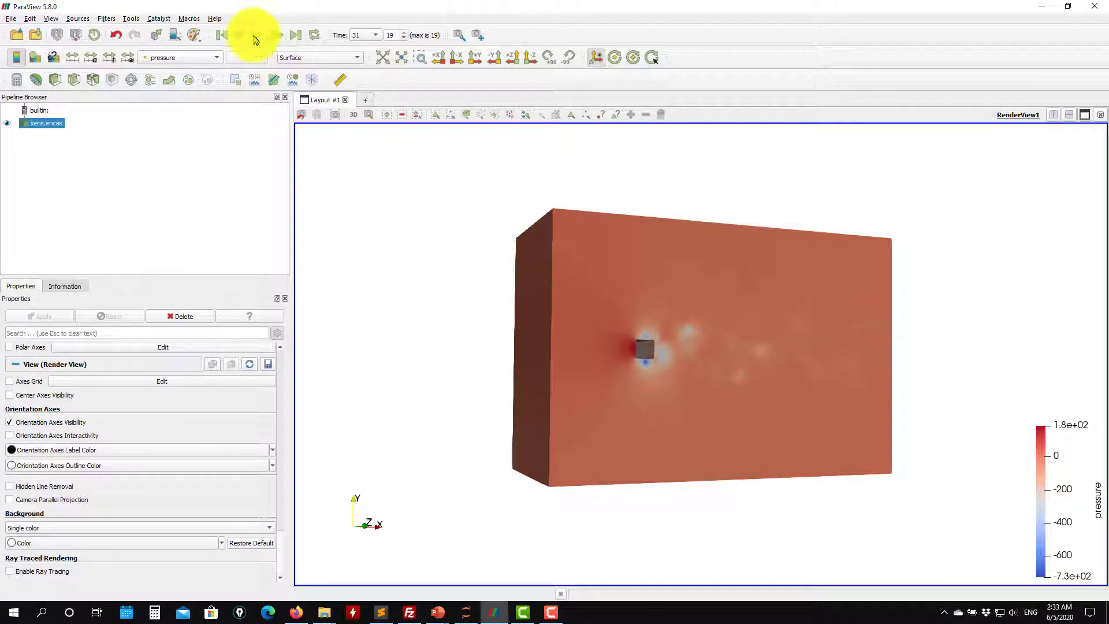
Step: Return to the first time step, replay the pressure animation and pause it at time 30.3
{"action": "left_click", "coordinate": [223, 34]}
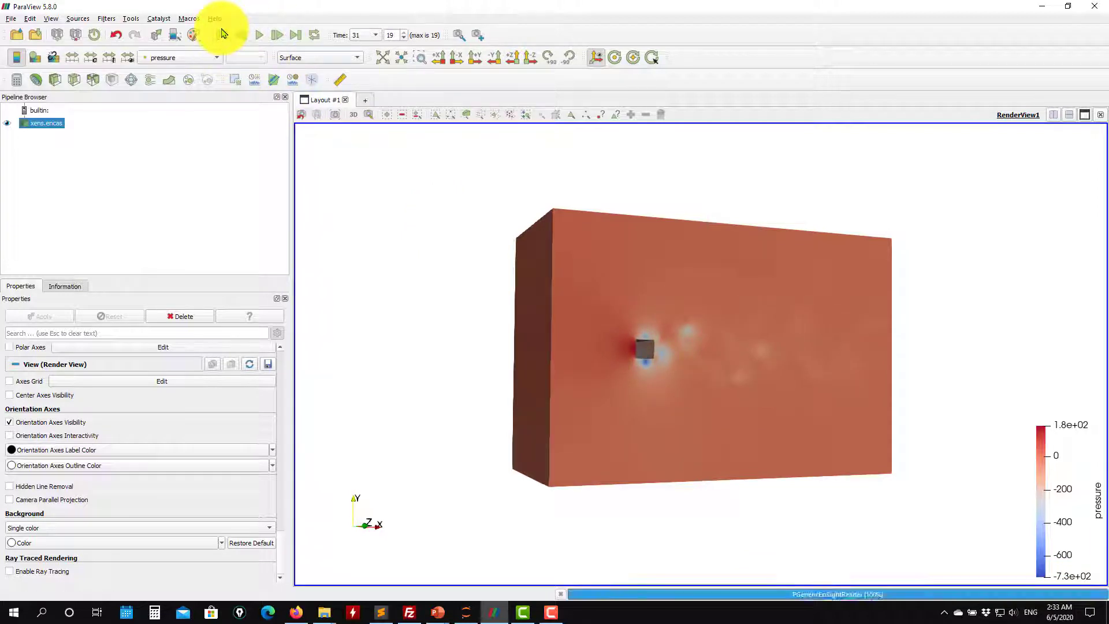
{"action": "left_click", "coordinate": [258, 36]}
{"action": "left_click", "coordinate": [291, 40]}
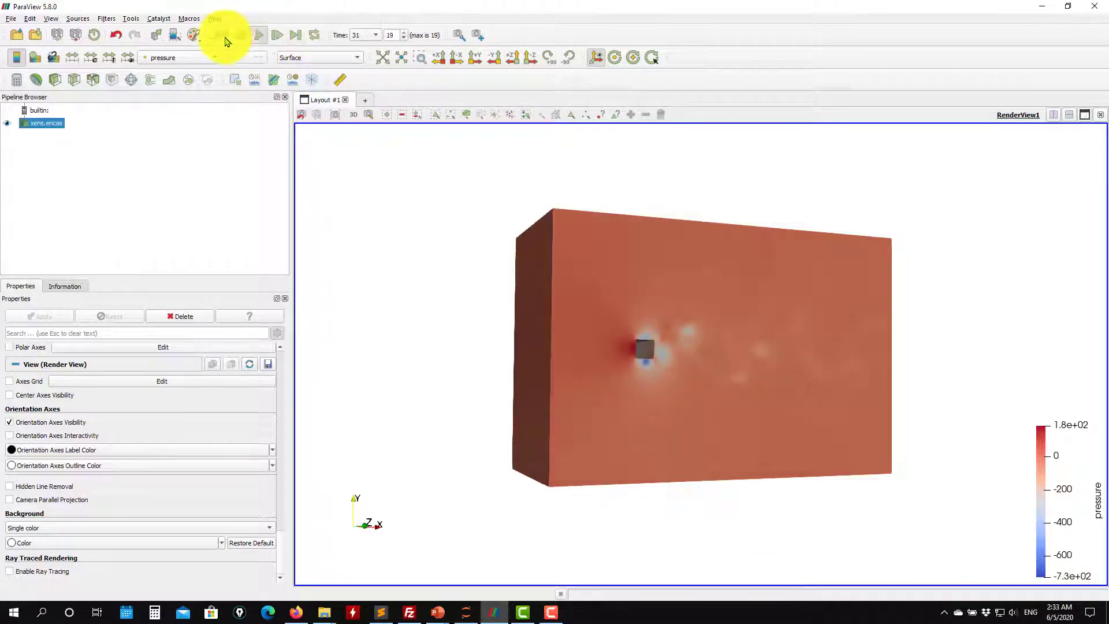
{"action": "left_click", "coordinate": [221, 35]}
{"action": "left_click", "coordinate": [259, 36]}
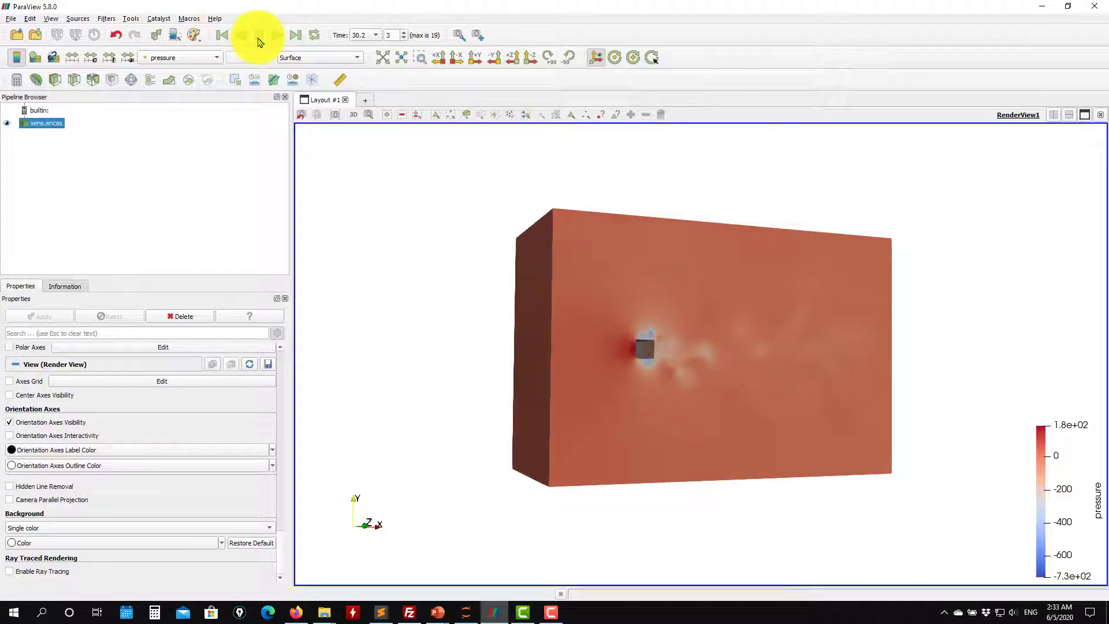
{"action": "left_click", "coordinate": [258, 36]}
{"action": "left_click_drag", "start_coordinate": [552, 290], "coordinate": [453, 299]}
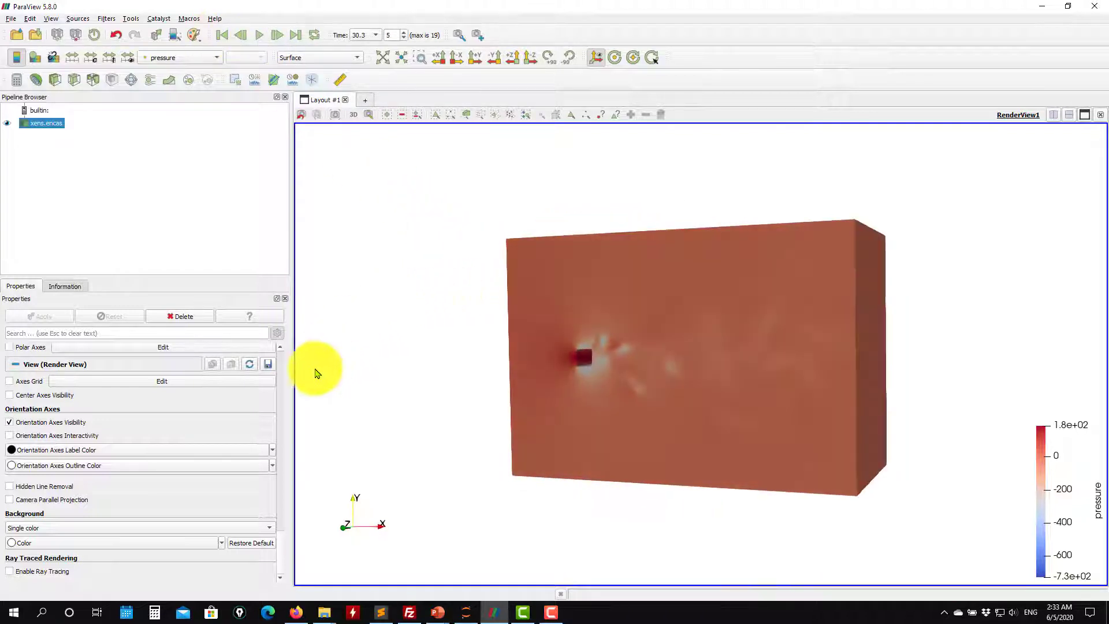
Step: Add an Extract Block filter to xens.encas, select only the fluid-1 block and apply it
{"action": "left_click_drag", "start_coordinate": [281, 565], "coordinate": [293, 349]}
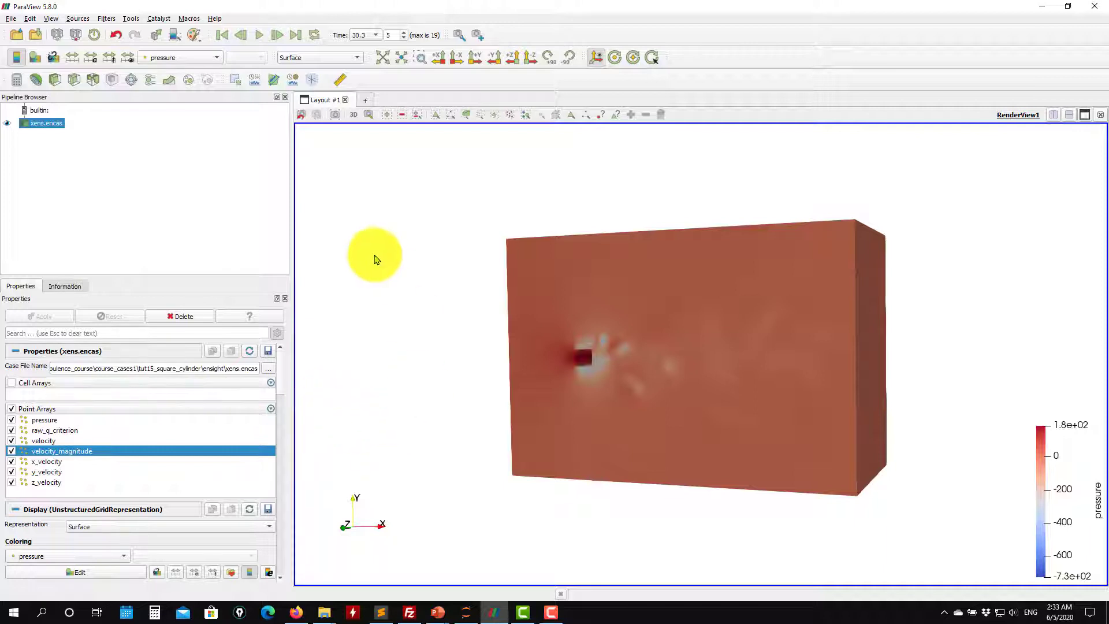
{"action": "left_click", "coordinate": [107, 20]}
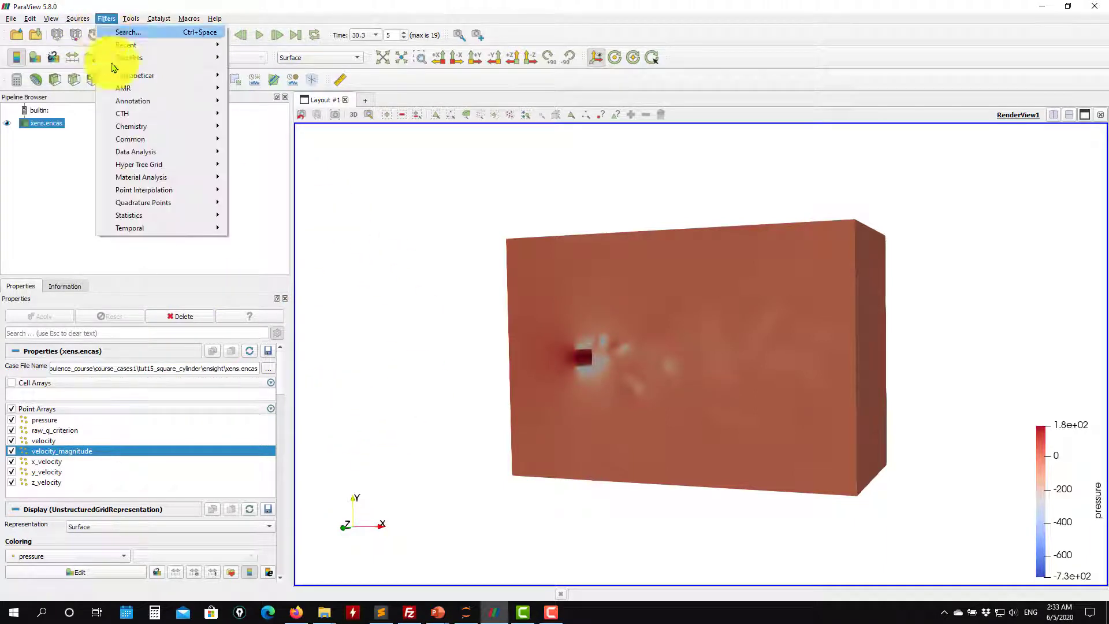
{"action": "mouse_move", "coordinate": [120, 79]}
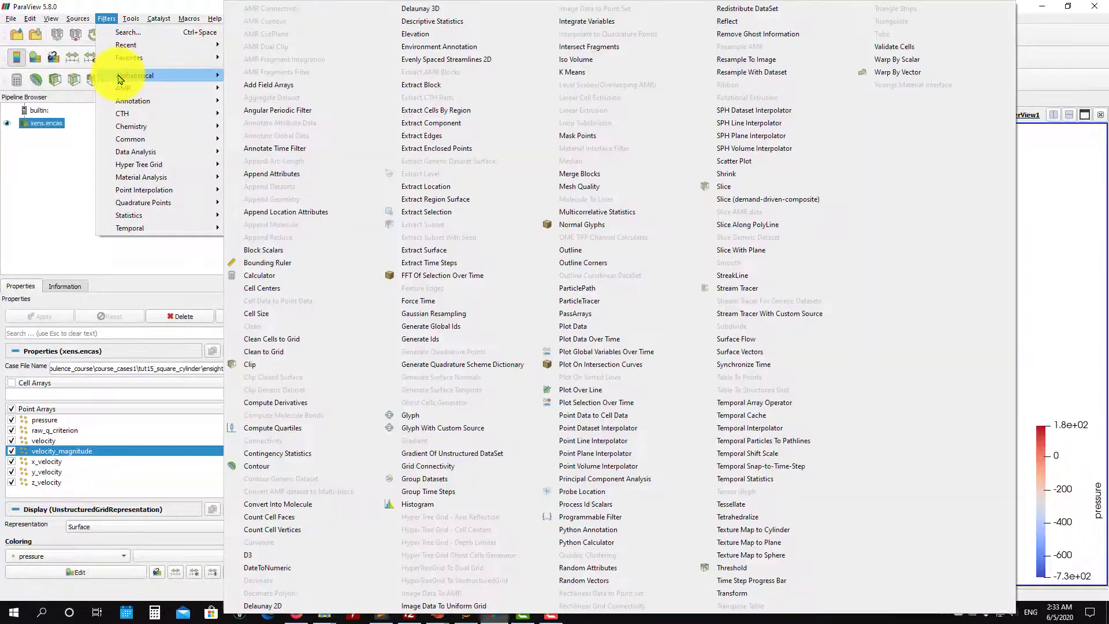
{"action": "left_click", "coordinate": [446, 90]}
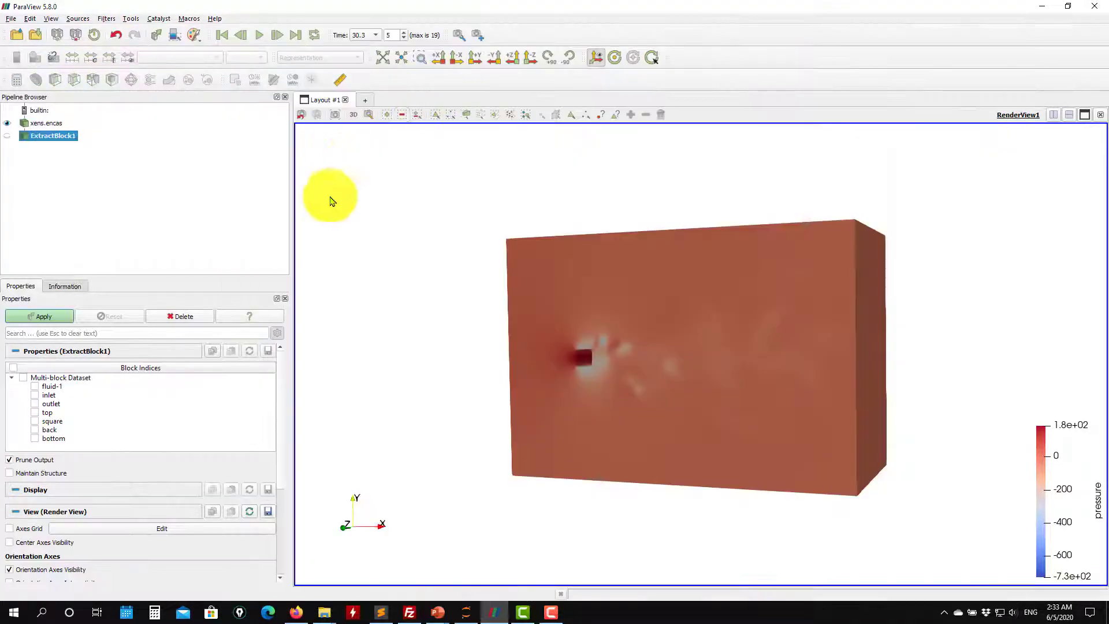
{"action": "left_click_drag", "start_coordinate": [281, 412], "coordinate": [293, 381]}
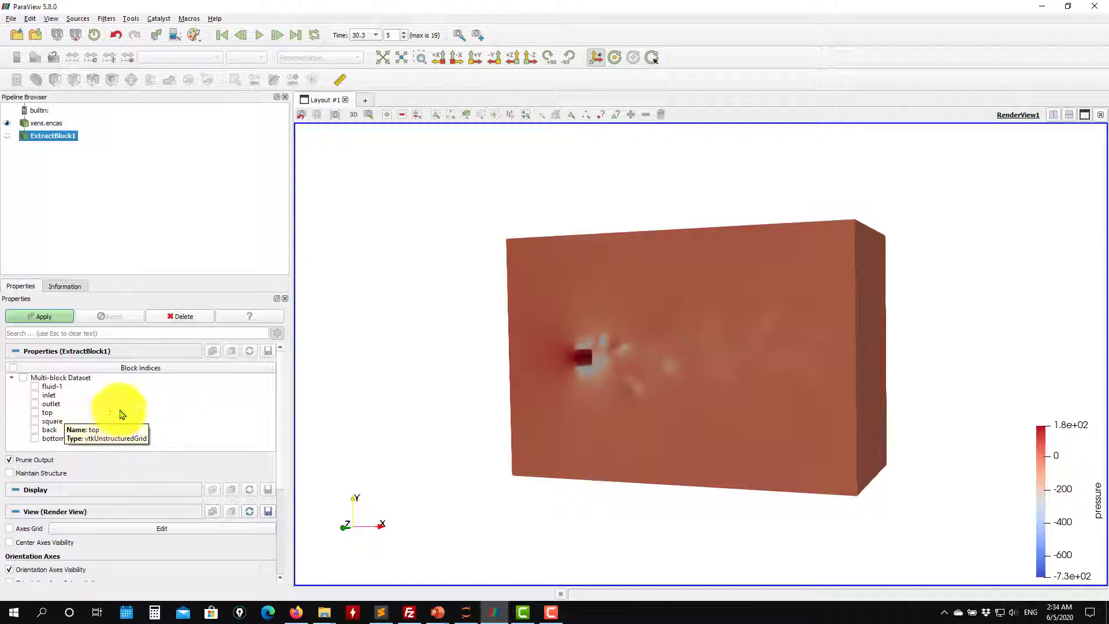
{"action": "left_click", "coordinate": [34, 387]}
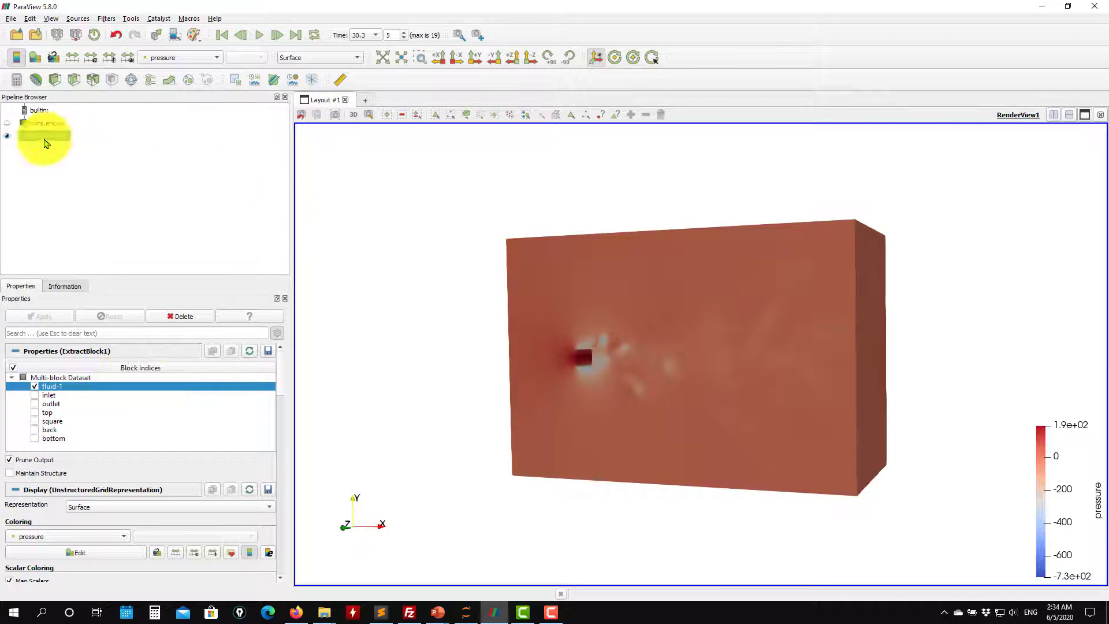
{"action": "left_click_drag", "start_coordinate": [661, 267], "coordinate": [715, 253]}
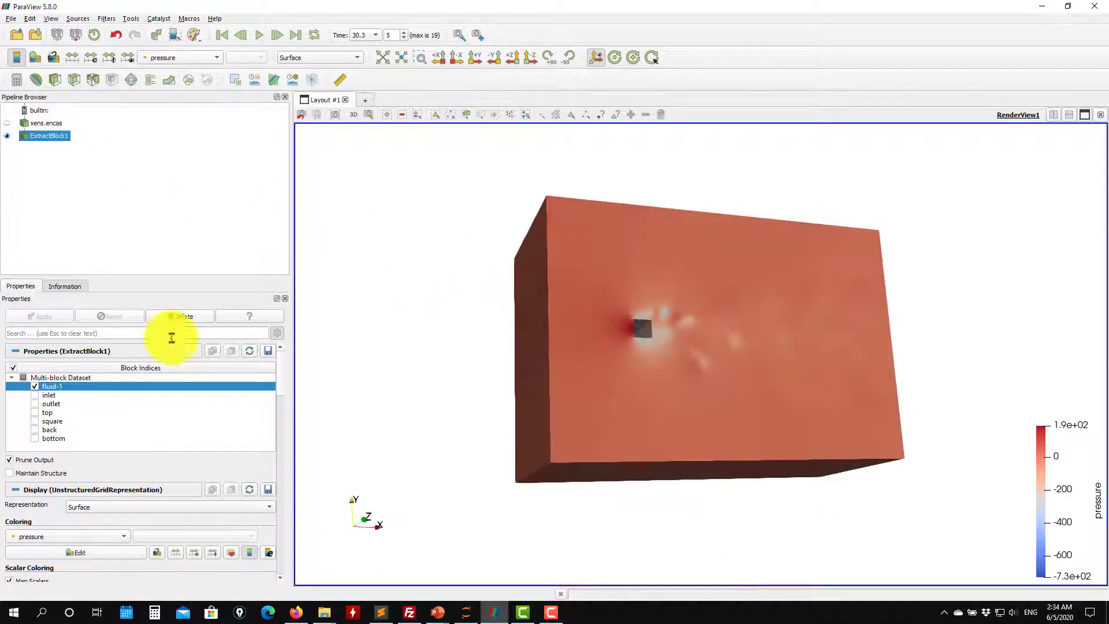
Step: Hide the extracted fluid-1 block and extract only the square block from xens.encas with a second Extract Block filter
{"action": "left_click", "coordinate": [8, 137]}
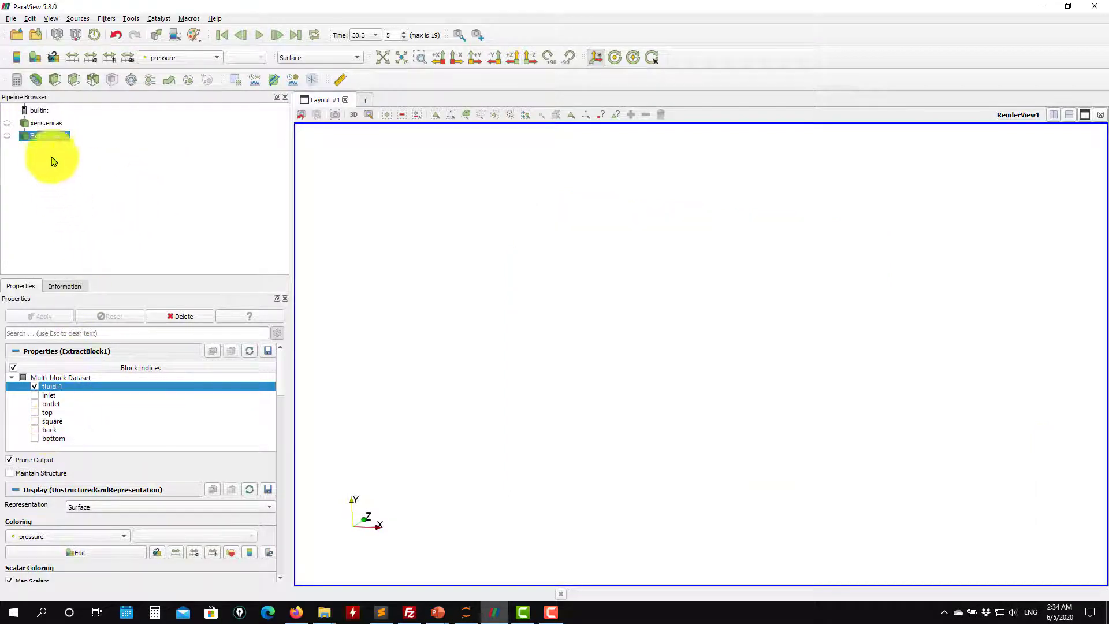
{"action": "left_click", "coordinate": [42, 124]}
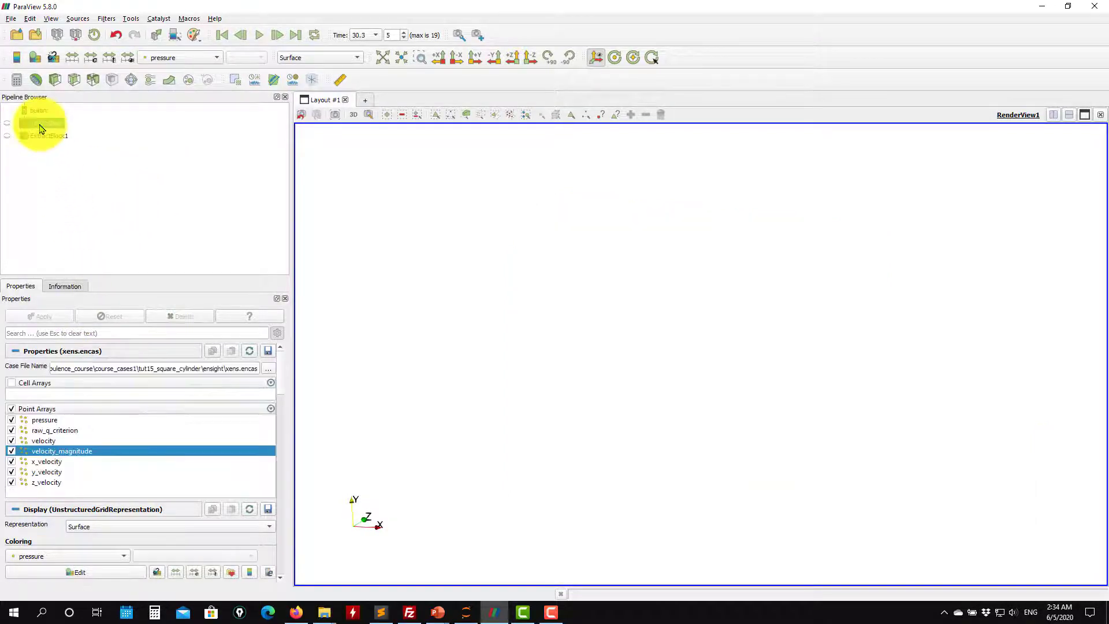
{"action": "left_click", "coordinate": [105, 19]}
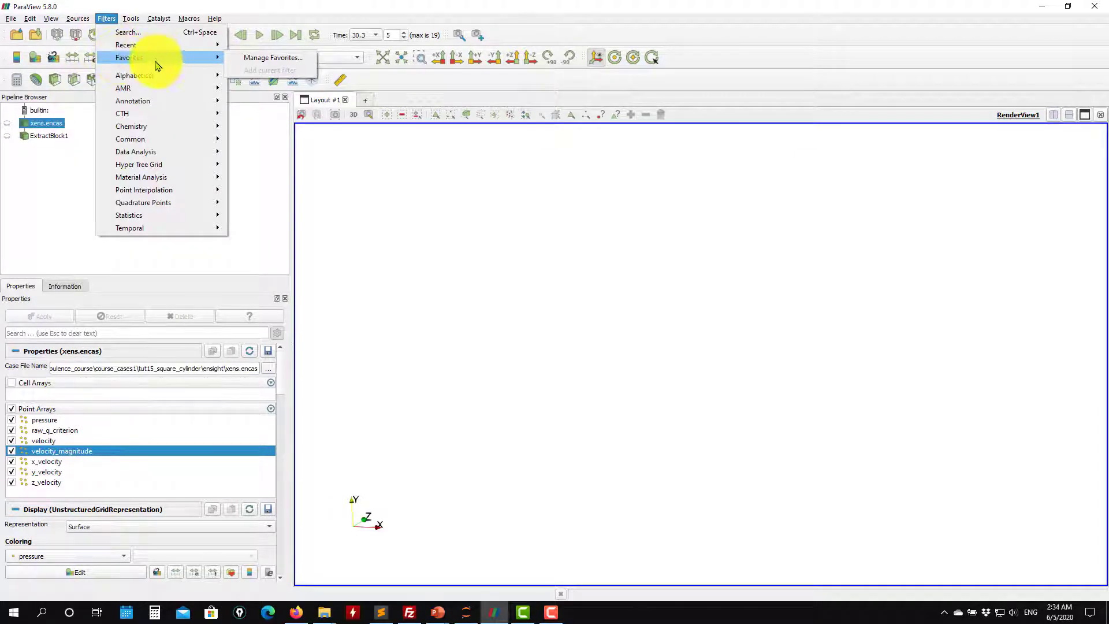
{"action": "mouse_move", "coordinate": [146, 79]}
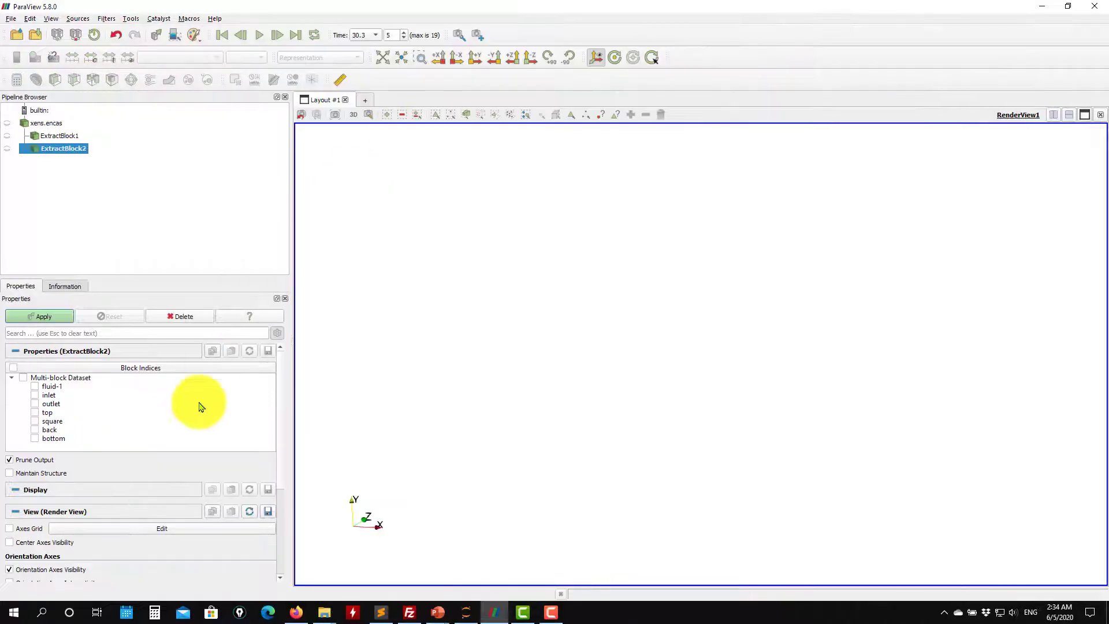
{"action": "left_click", "coordinate": [433, 84]}
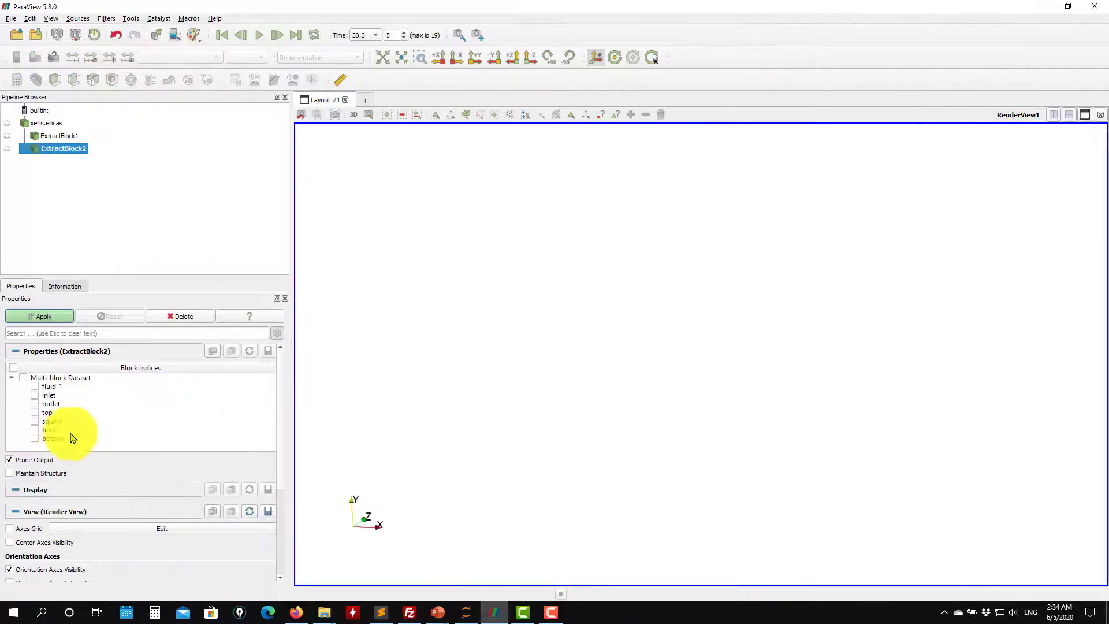
{"action": "left_click", "coordinate": [56, 321]}
{"action": "left_click_drag", "start_coordinate": [566, 359], "coordinate": [538, 396]}
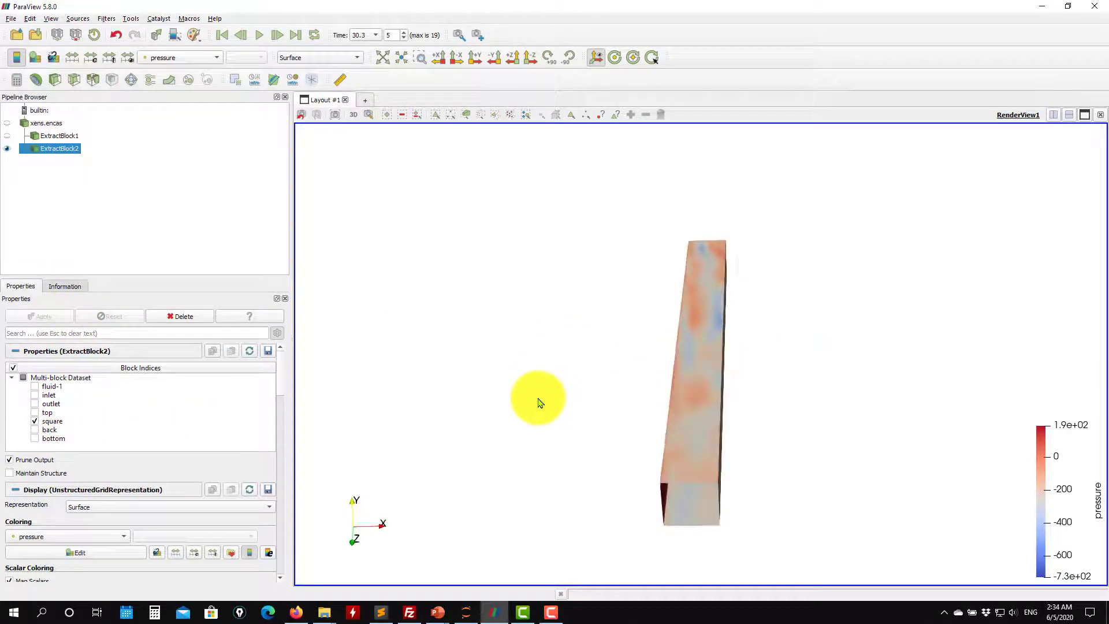
Step: Change the coloring of the extracted square block to Solid Color
{"action": "left_click", "coordinate": [203, 58]}
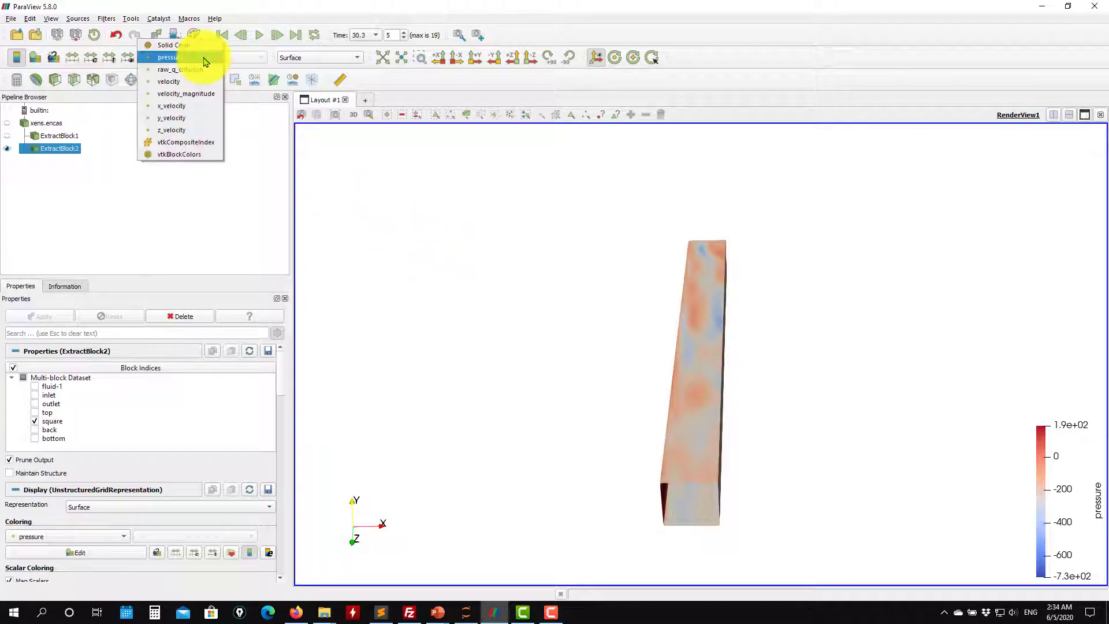
{"action": "left_click", "coordinate": [197, 61]}
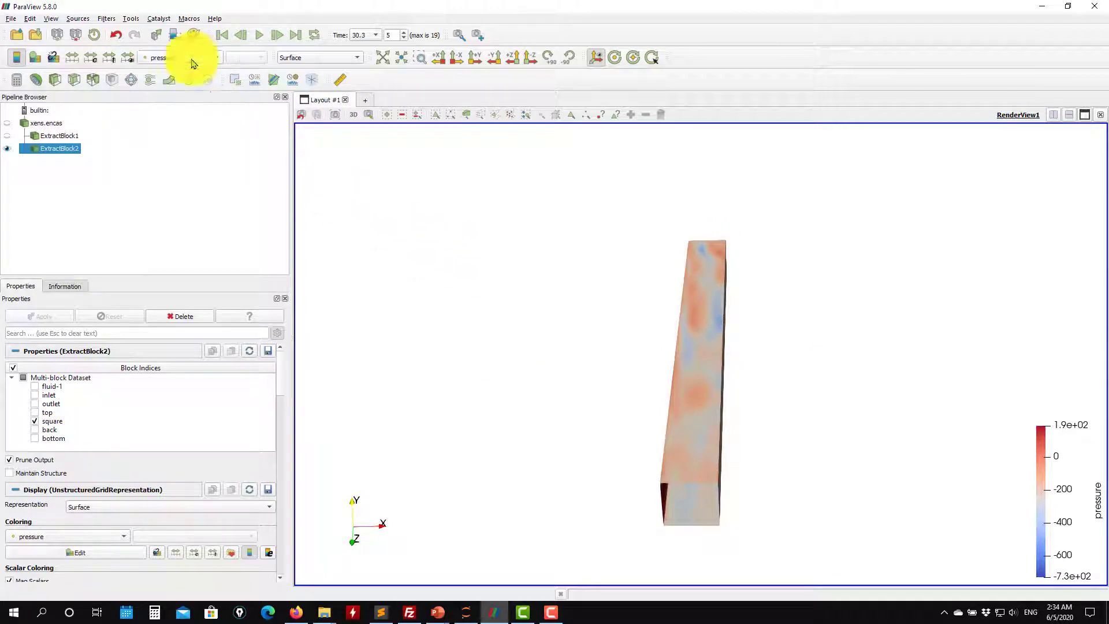
{"action": "left_click_drag", "start_coordinate": [626, 354], "coordinate": [557, 272]}
{"action": "left_click_drag", "start_coordinate": [544, 205], "coordinate": [514, 285]}
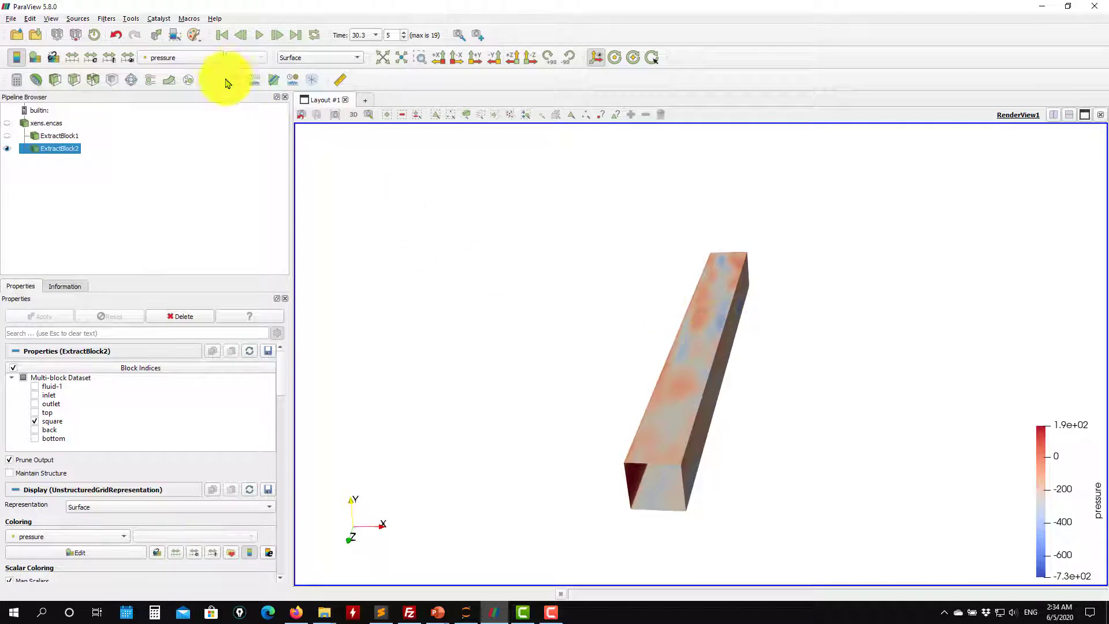
{"action": "left_click", "coordinate": [198, 58]}
{"action": "left_click", "coordinate": [558, 138]}
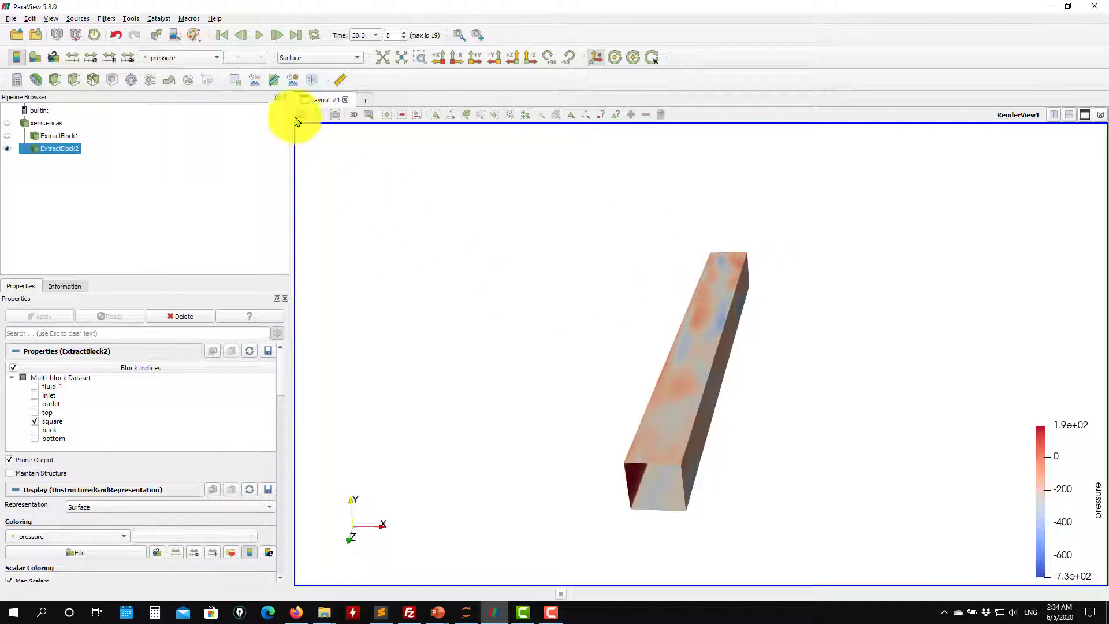
{"action": "left_click", "coordinate": [195, 58]}
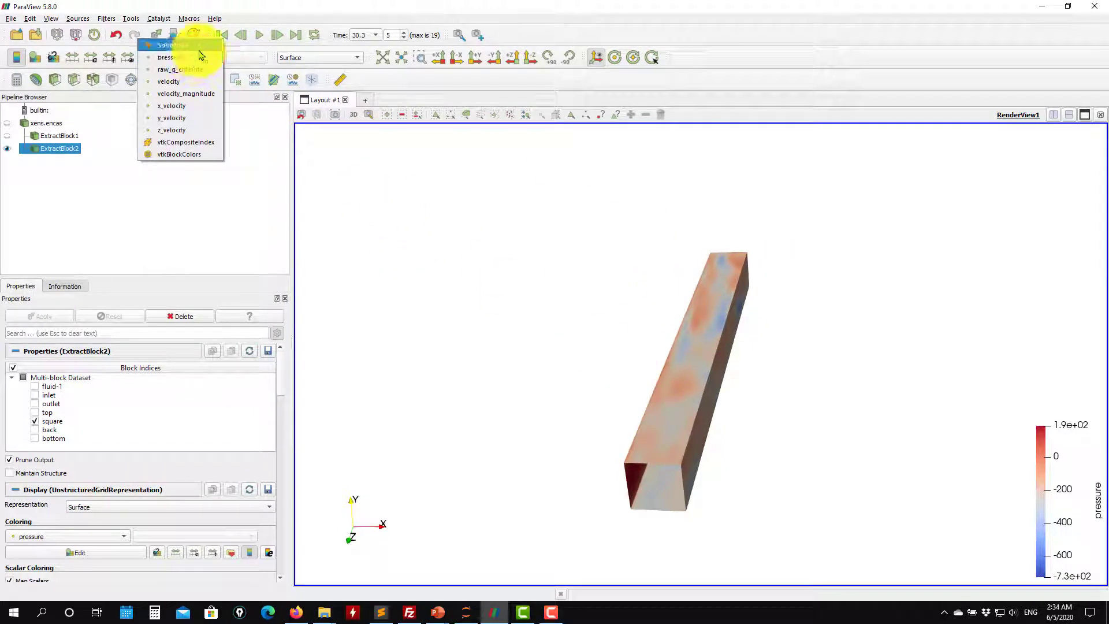
{"action": "left_click", "coordinate": [174, 46]}
{"action": "left_click_drag", "start_coordinate": [490, 337], "coordinate": [540, 323]}
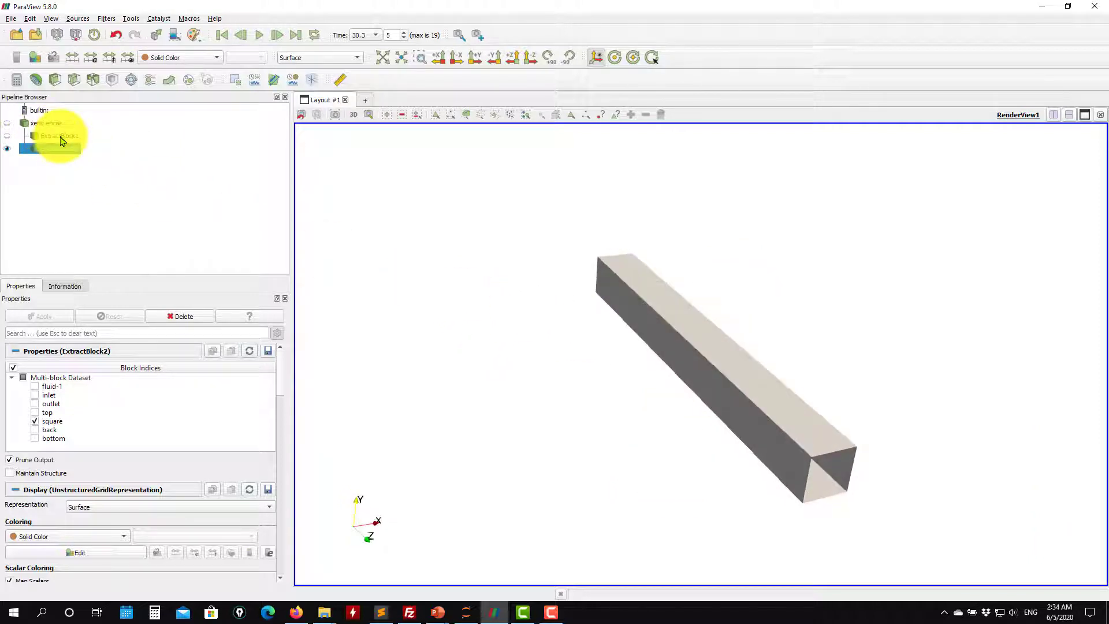
Step: Add a Contour filter to the extracted fluid-1 block, contour by raw_q_criterion at an isosurface value of 100, and apply it
{"action": "left_click", "coordinate": [62, 136]}
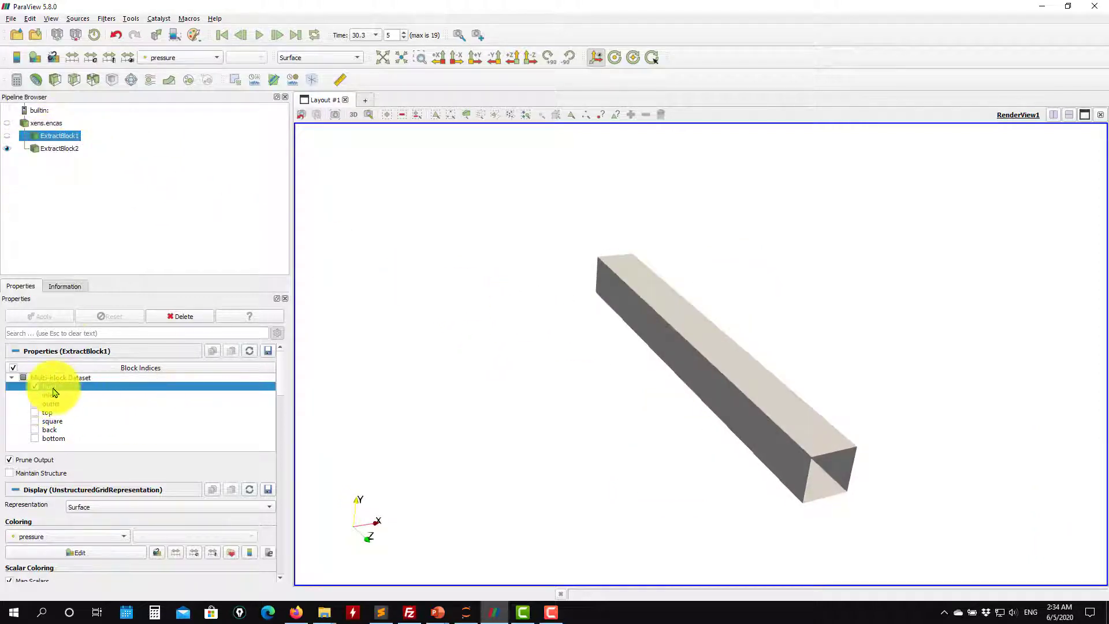
{"action": "left_click_drag", "start_coordinate": [463, 354], "coordinate": [530, 402]}
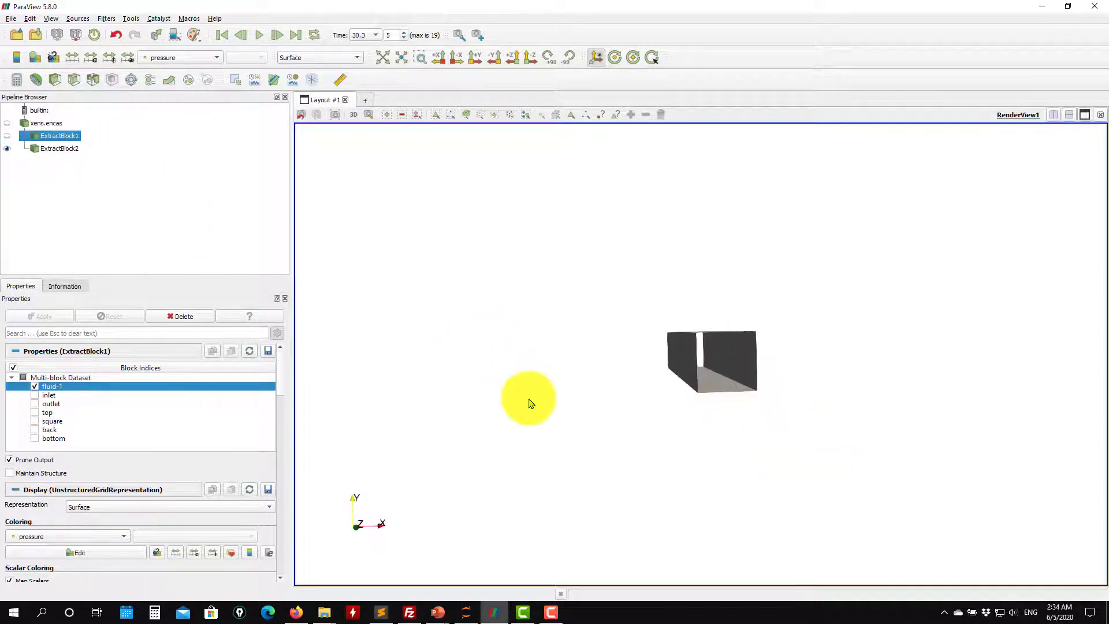
{"action": "left_click", "coordinate": [39, 77]}
{"action": "left_click", "coordinate": [113, 369]}
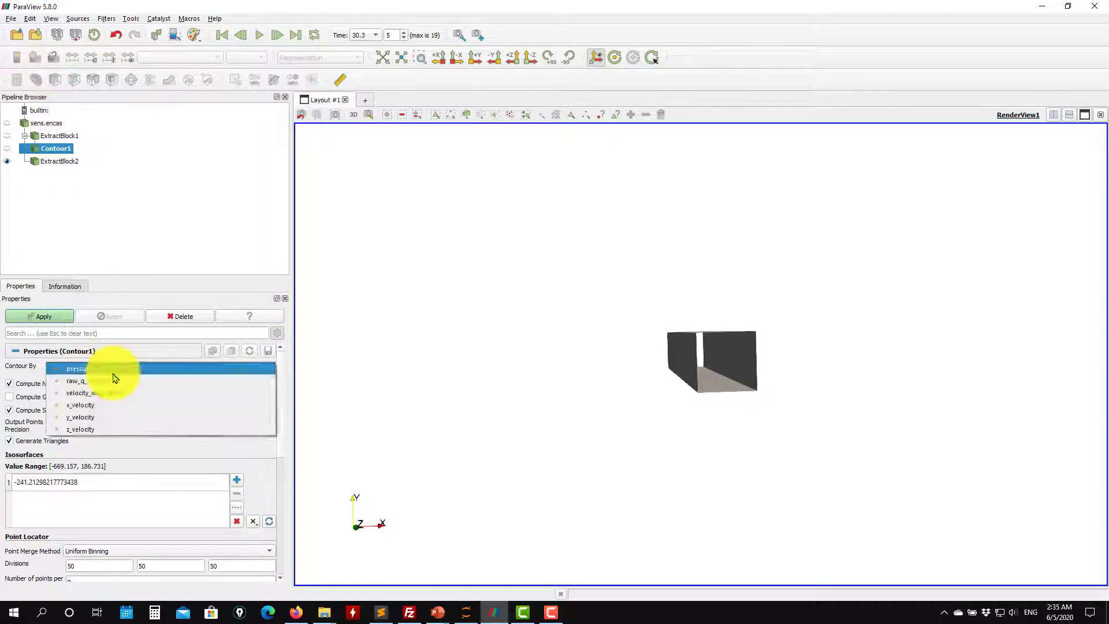
{"action": "left_click", "coordinate": [131, 376]}
{"action": "double_click", "coordinate": [99, 482]}
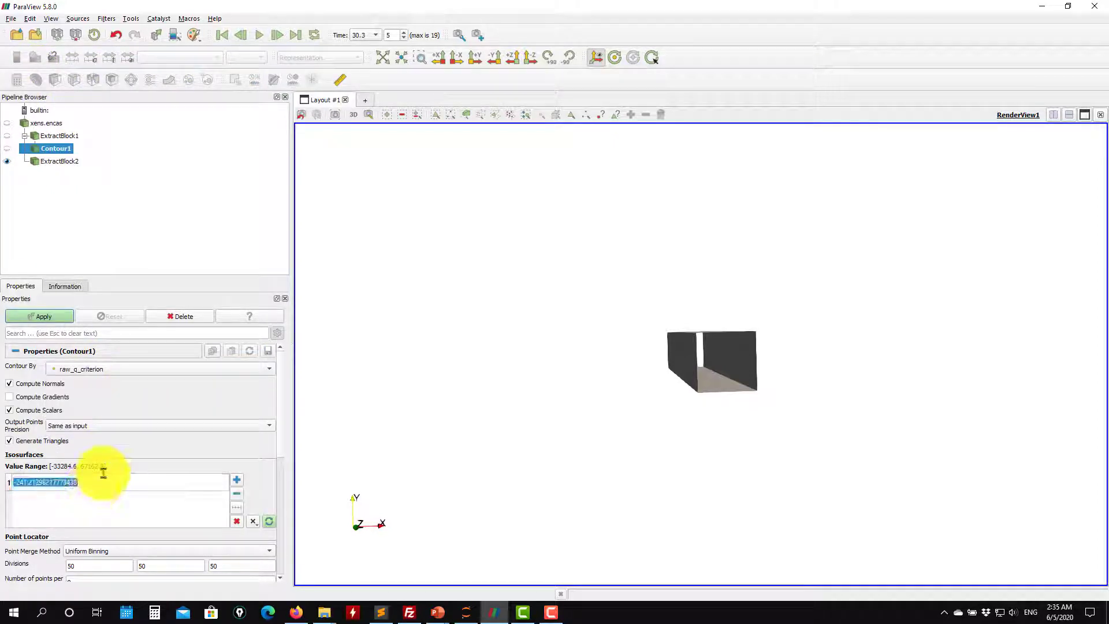
{"action": "type", "text": "100"}
{"action": "key", "text": "Return"}
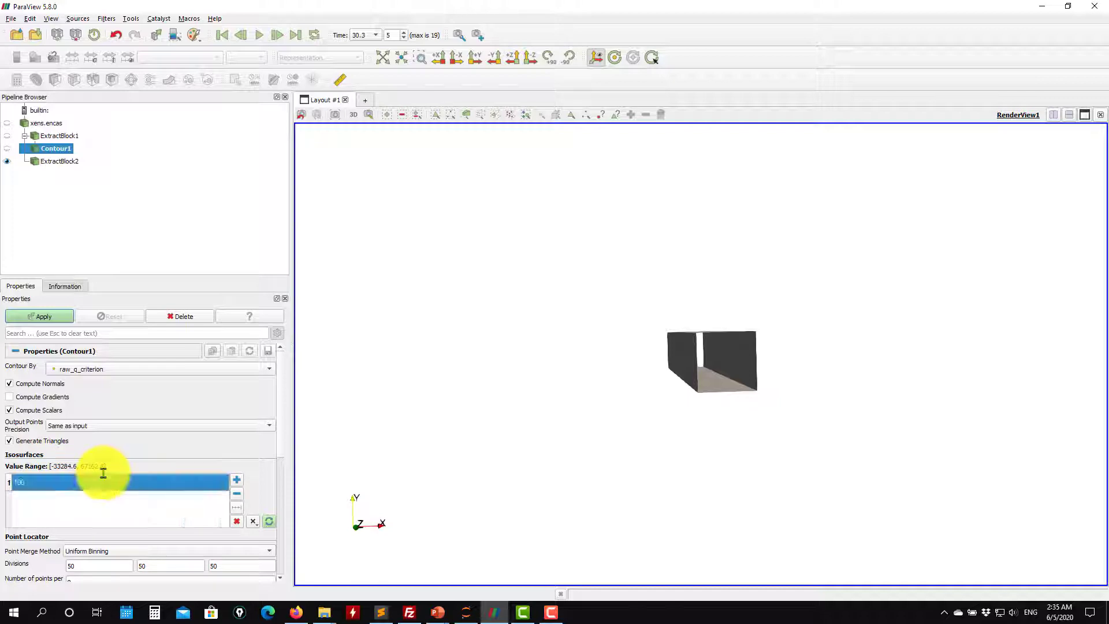
{"action": "left_click", "coordinate": [46, 317]}
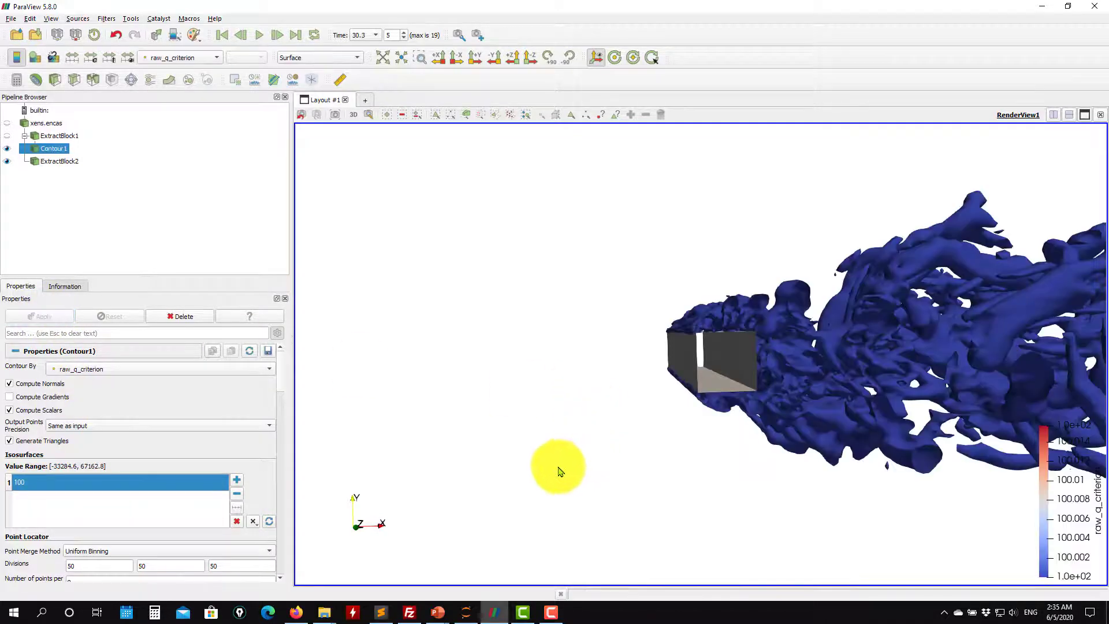
Step: Change the Q-criterion contour's coloring to Solid Color and set that color to turquoise
{"action": "left_click_drag", "start_coordinate": [556, 468], "coordinate": [711, 329]}
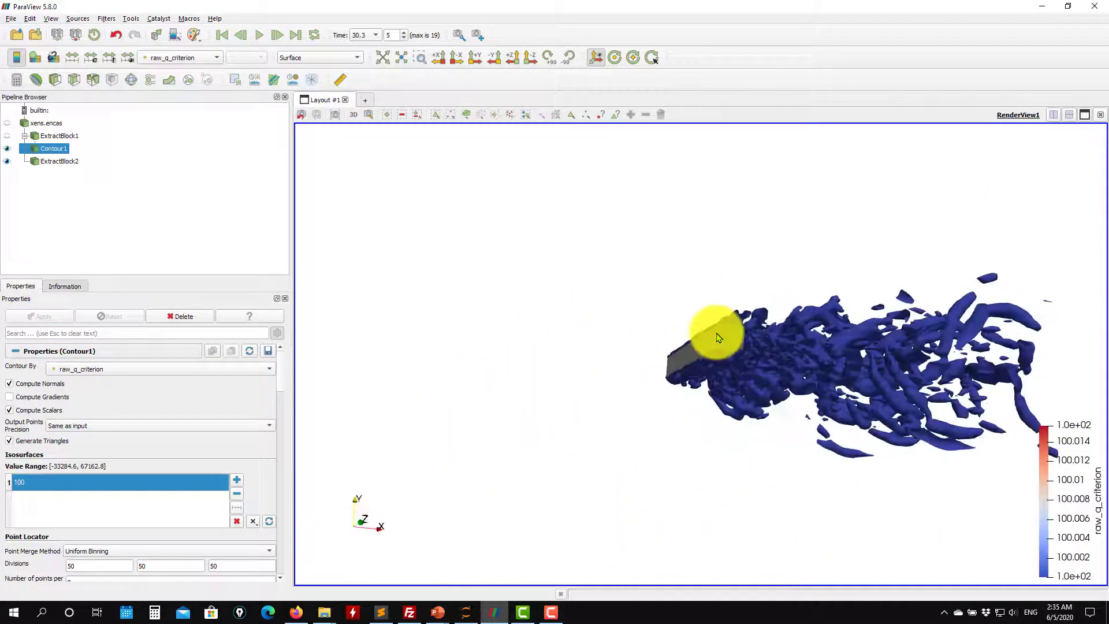
{"action": "left_click", "coordinate": [182, 57]}
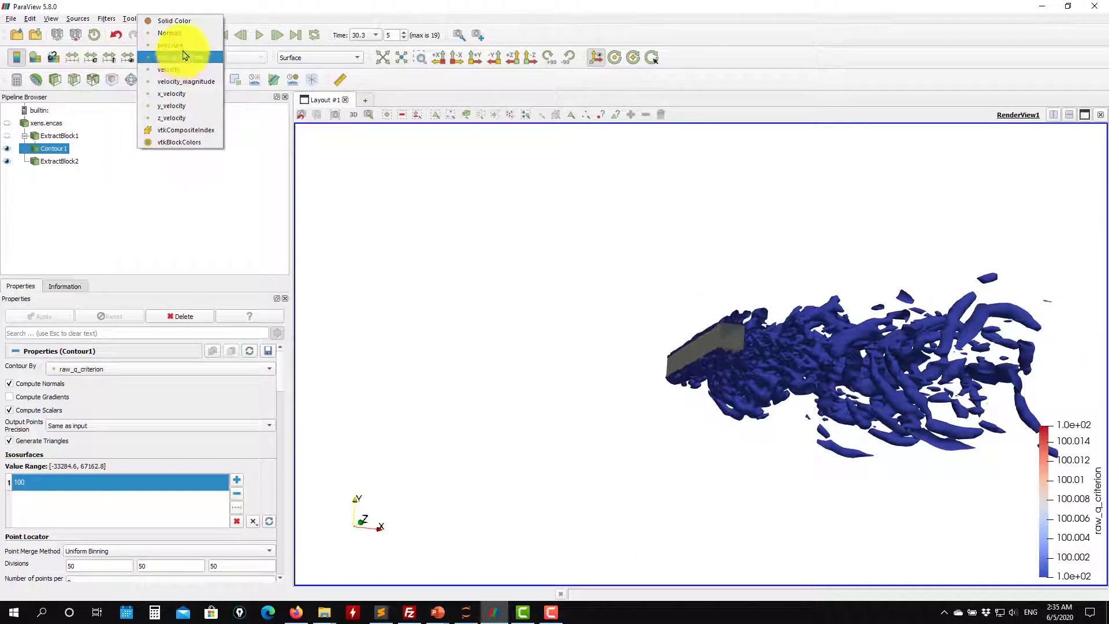
{"action": "left_click", "coordinate": [183, 22]}
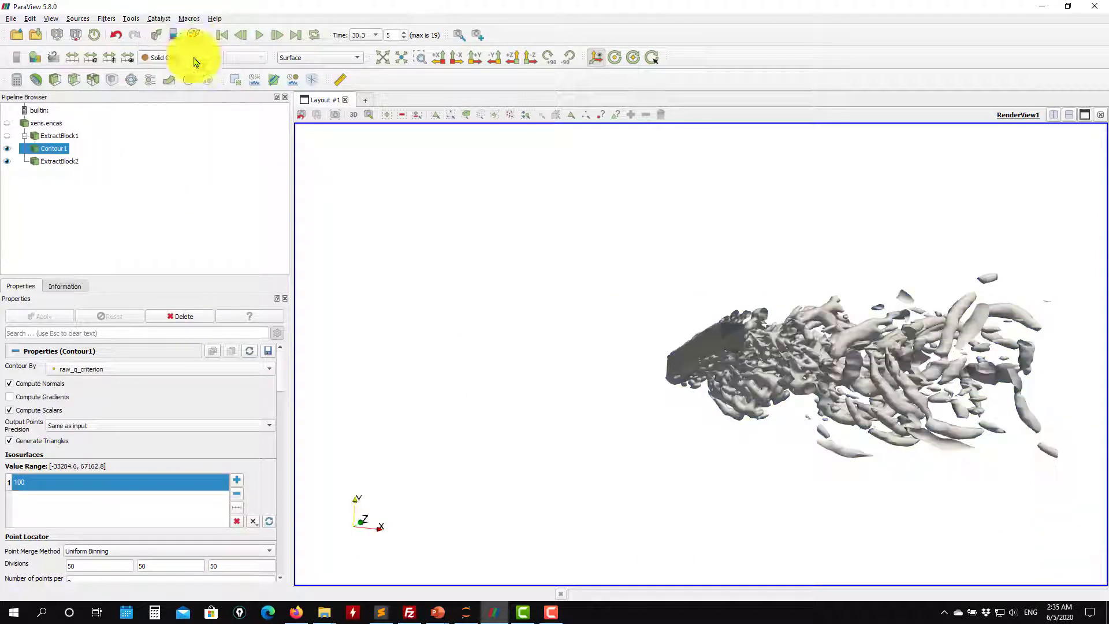
{"action": "scroll", "coordinate": [284, 376], "scroll_direction": "down", "scroll_amount": 5}
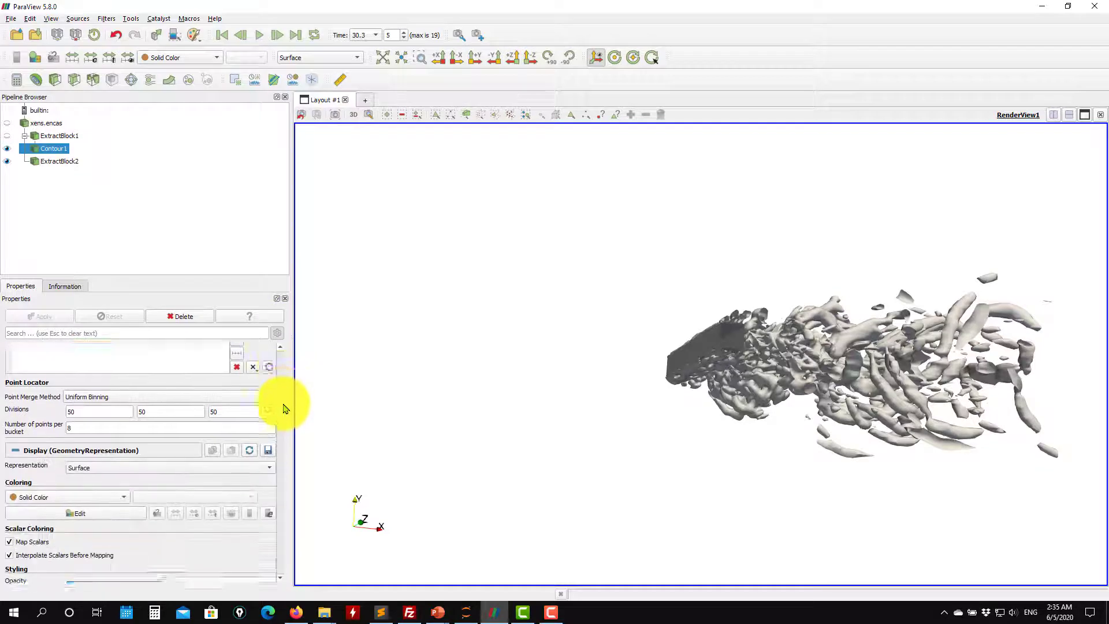
{"action": "left_click", "coordinate": [62, 483]}
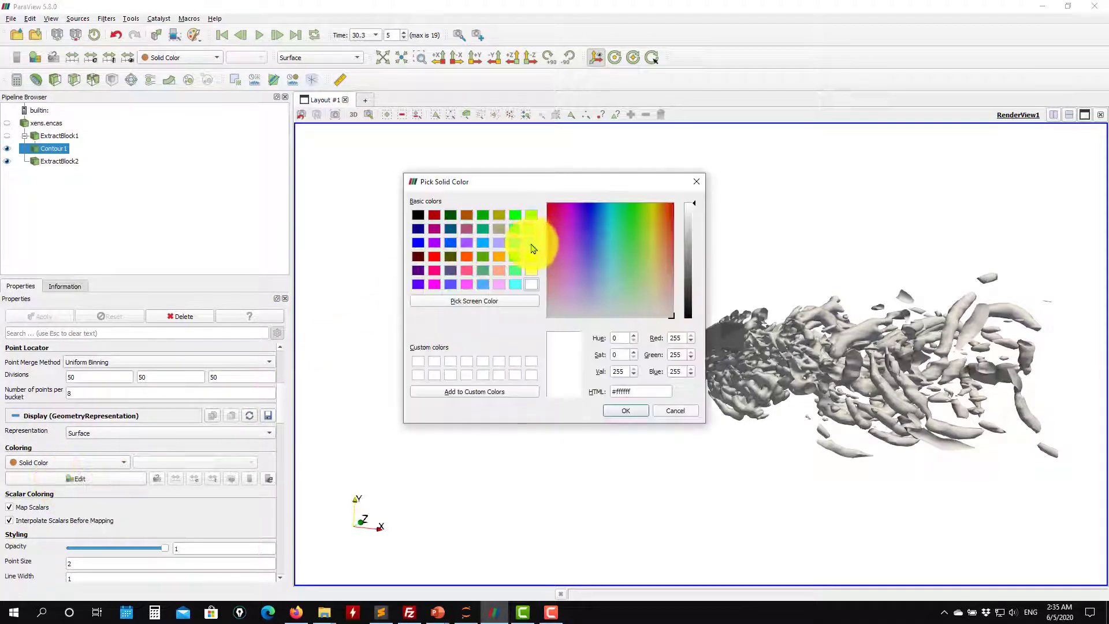
{"action": "left_click", "coordinate": [515, 285]}
{"action": "left_click", "coordinate": [626, 410]}
Step: Play the time-step animation to examine the Q-criterion isosurfaces behind the square from several angles, and pause it
{"action": "left_click_drag", "start_coordinate": [634, 391], "coordinate": [404, 165]}
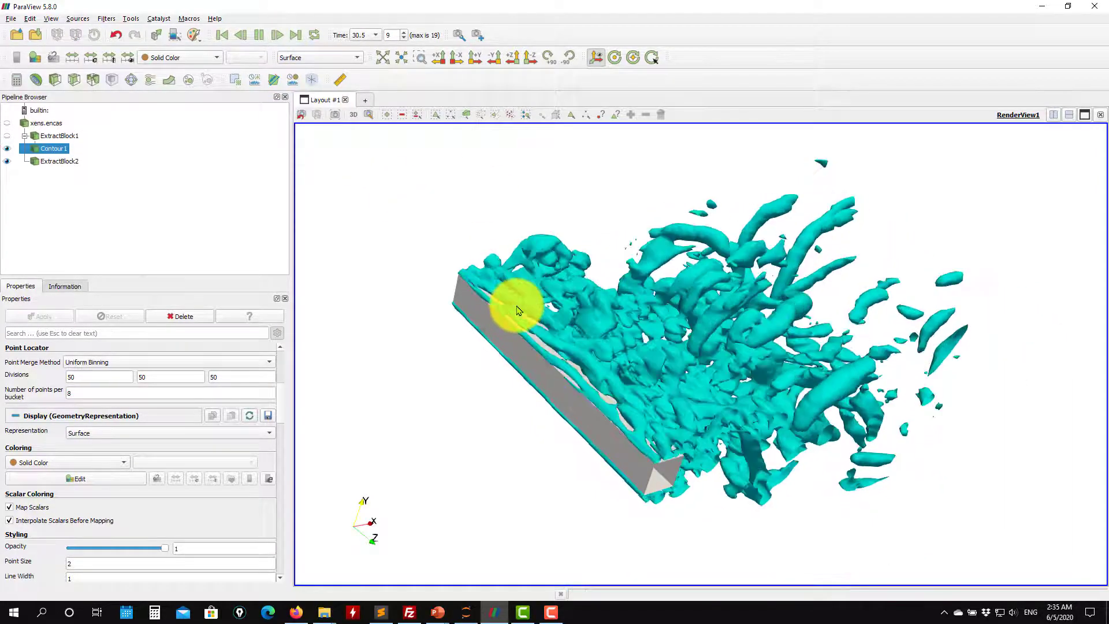
{"action": "left_click_drag", "start_coordinate": [556, 317], "coordinate": [255, 44]}
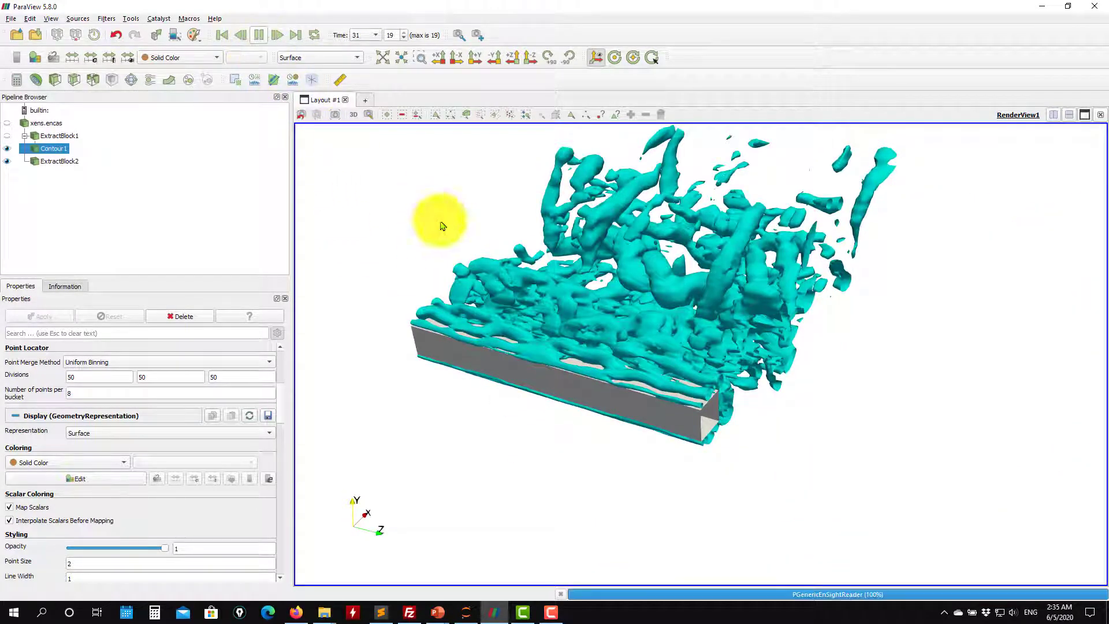
{"action": "left_click_drag", "start_coordinate": [443, 226], "coordinate": [271, 45]}
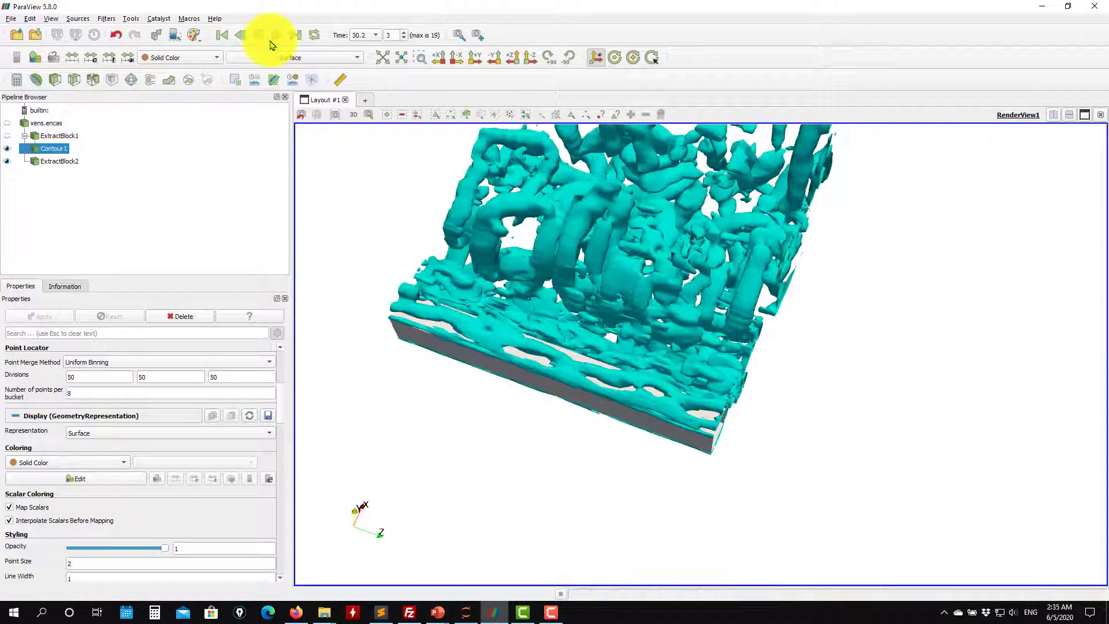
{"action": "left_click", "coordinate": [259, 36]}
{"action": "left_click_drag", "start_coordinate": [589, 269], "coordinate": [651, 324]}
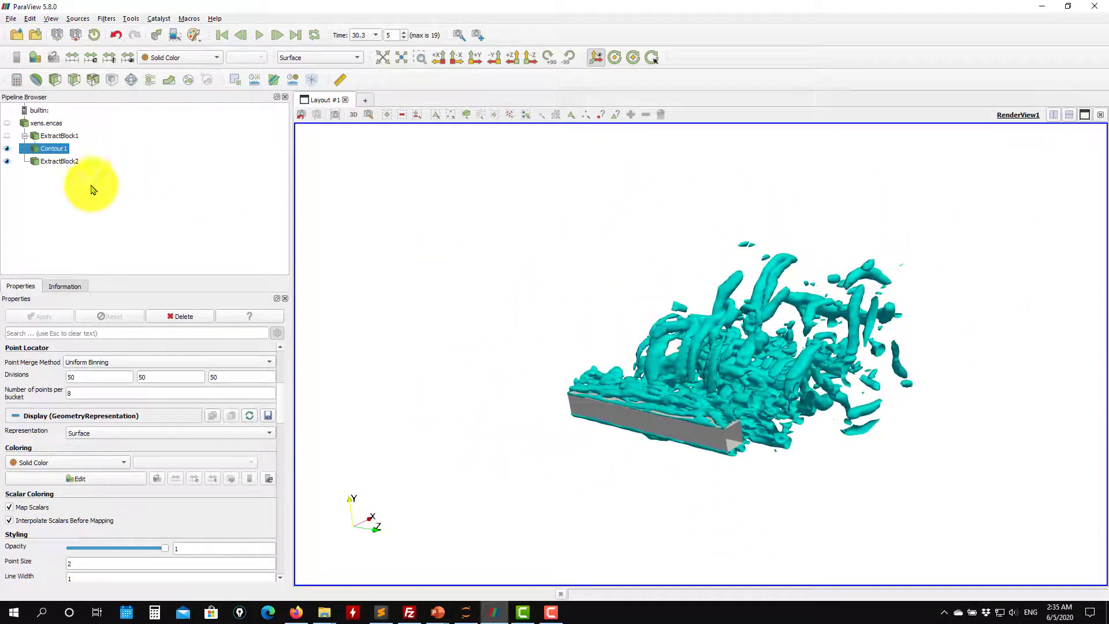
Step: Add a Slice filter with a Z normal to the extracted fluid-1 block, apply it and hide its plane widget
{"action": "left_click", "coordinate": [66, 137]}
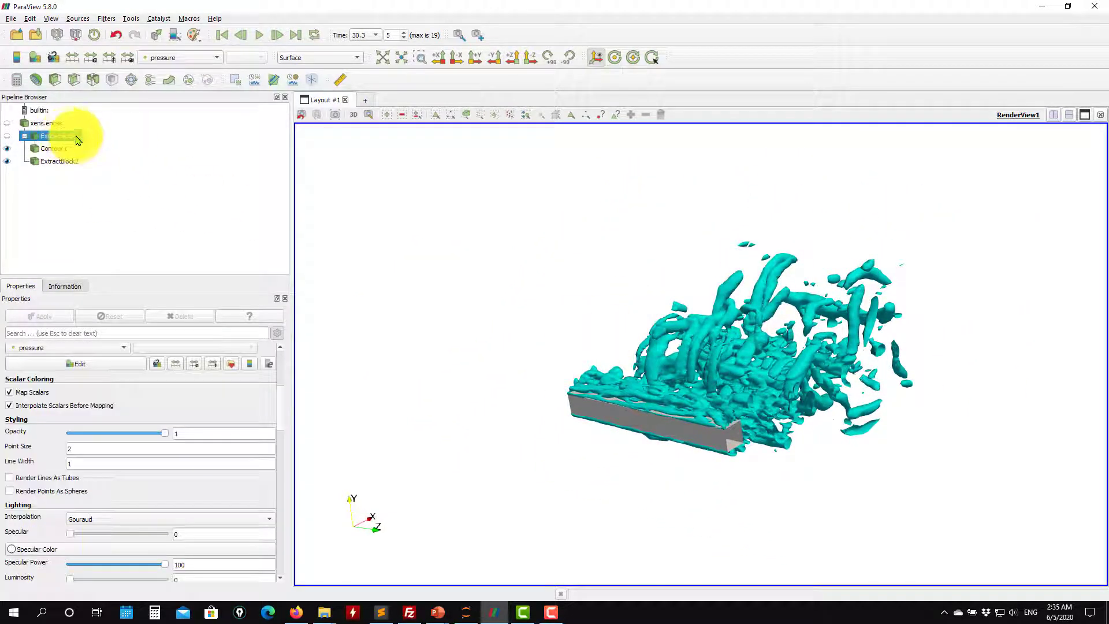
{"action": "left_click", "coordinate": [77, 81]}
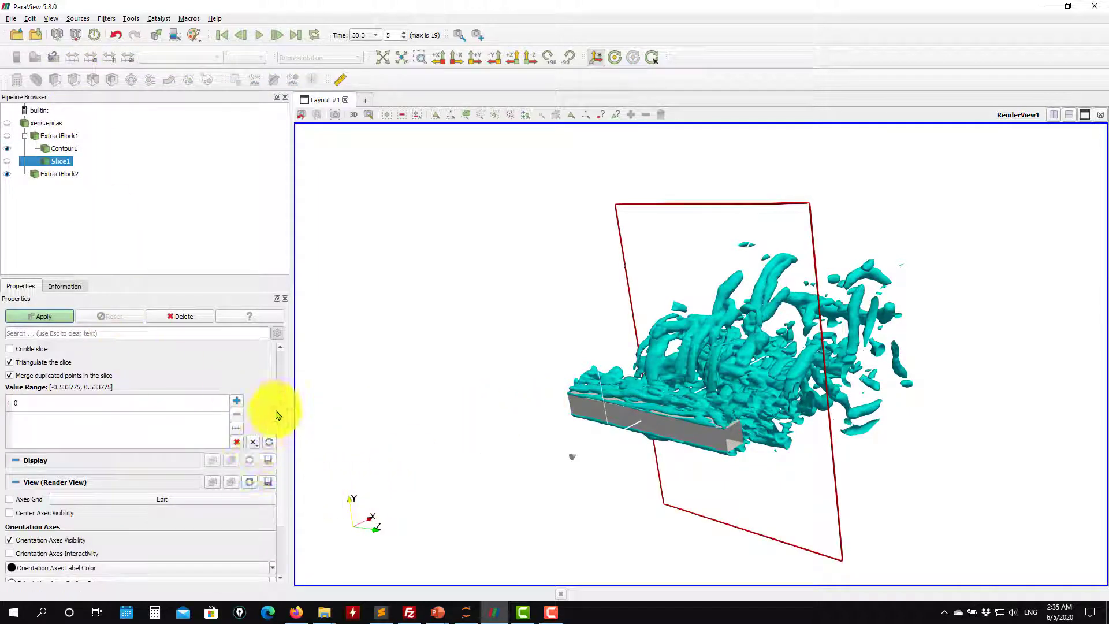
{"action": "left_click_drag", "start_coordinate": [281, 454], "coordinate": [284, 350]}
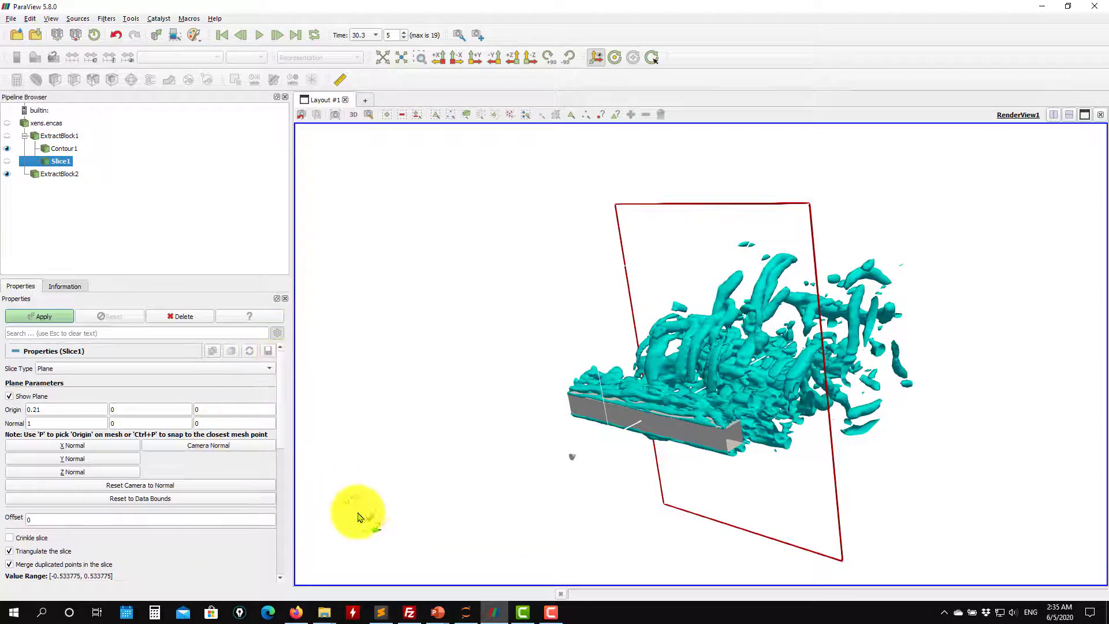
{"action": "left_click", "coordinate": [74, 474]}
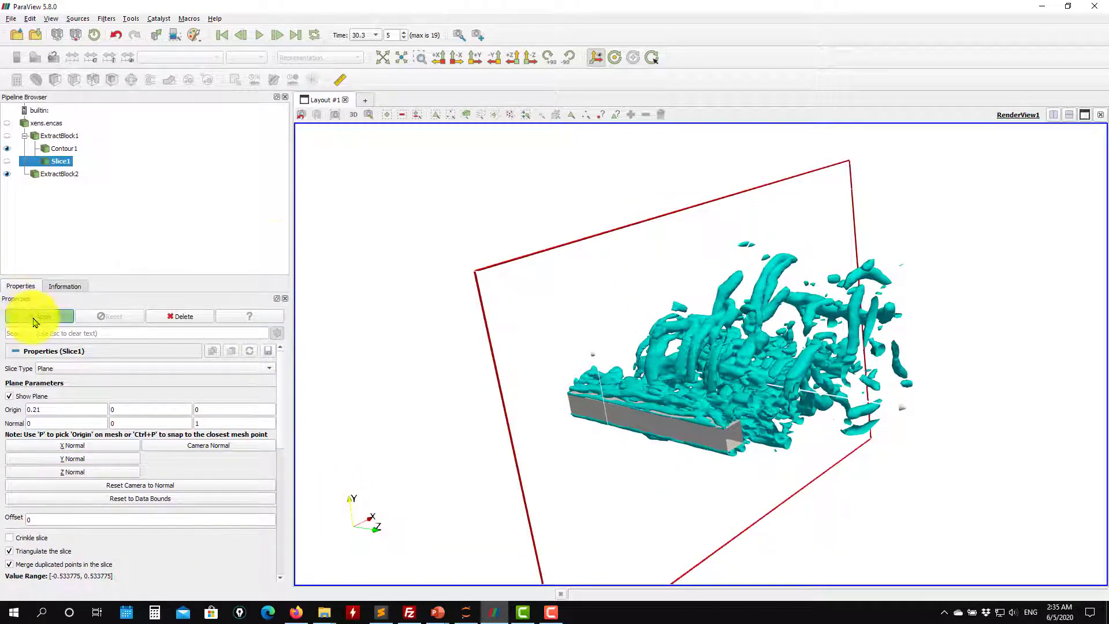
{"action": "left_click", "coordinate": [35, 317]}
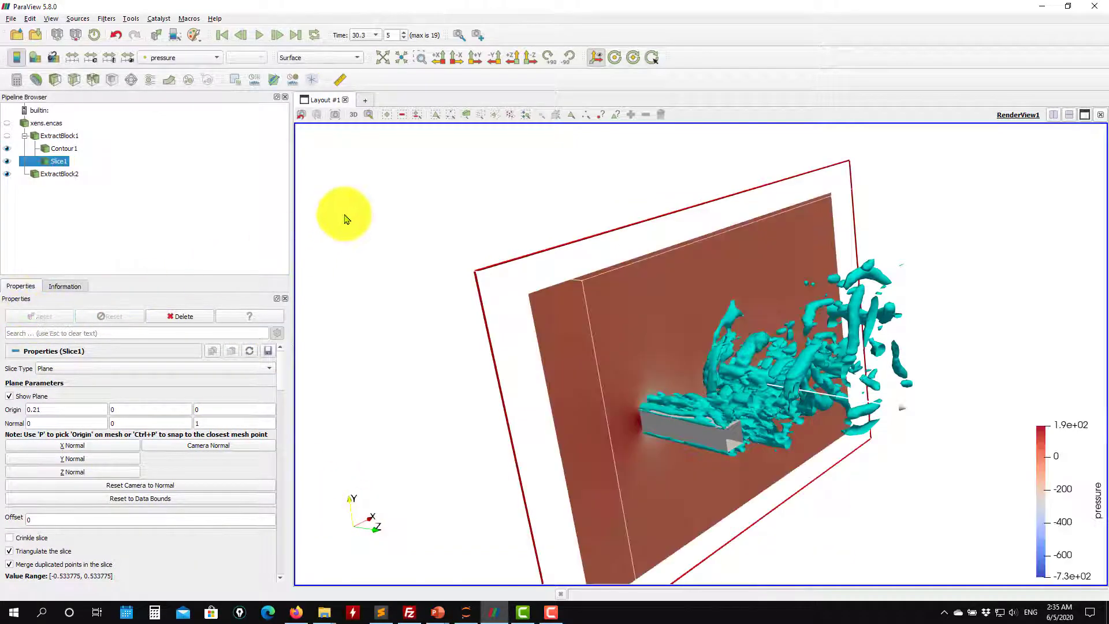
{"action": "left_click", "coordinate": [24, 399]}
{"action": "left_click_drag", "start_coordinate": [485, 433], "coordinate": [627, 410]}
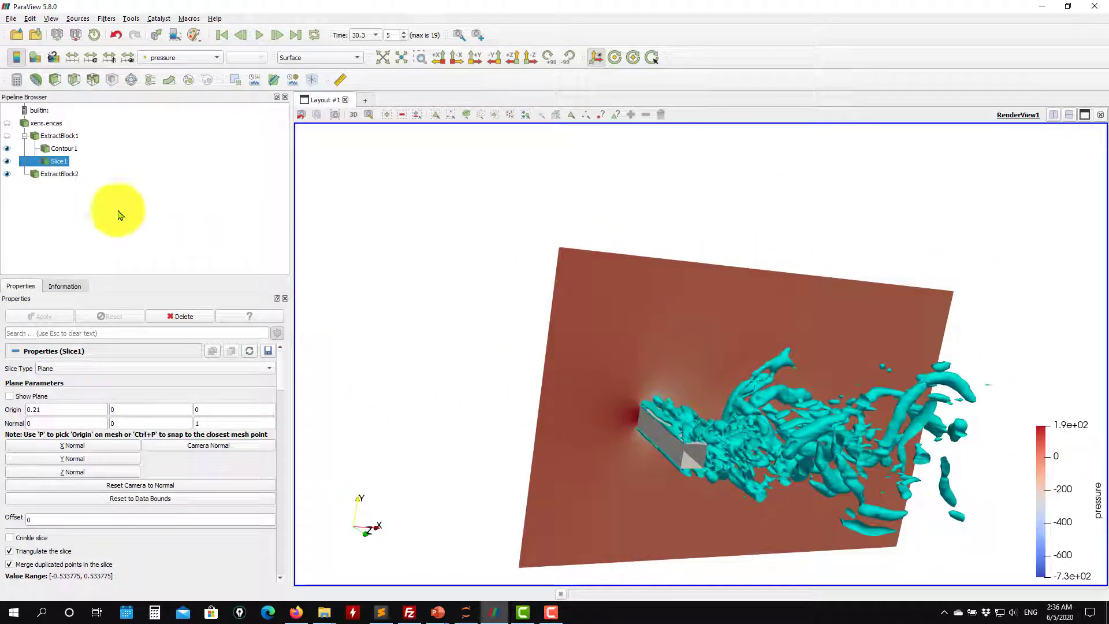
Step: Color the slice by x_velocity
{"action": "left_click", "coordinate": [194, 60]}
{"action": "left_click", "coordinate": [189, 82]}
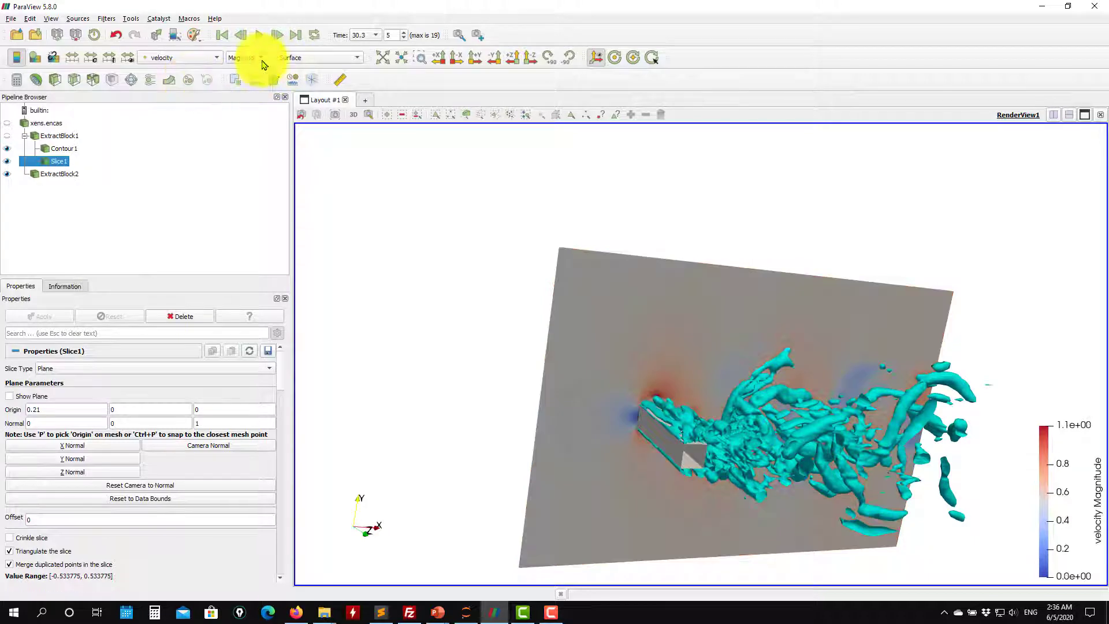
{"action": "left_click", "coordinate": [218, 61]}
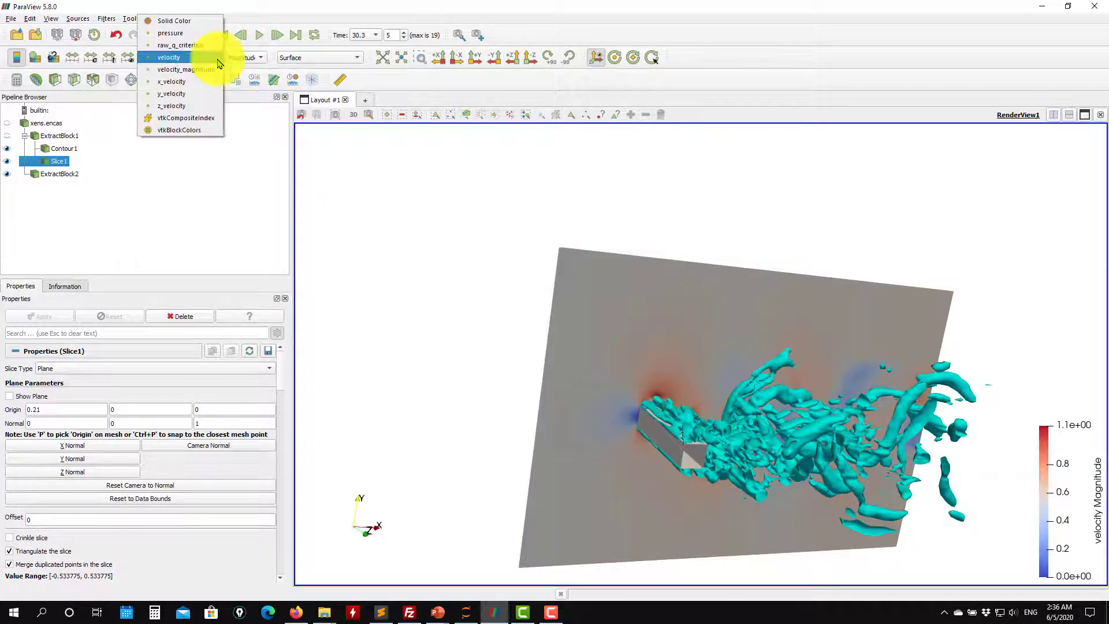
{"action": "left_click", "coordinate": [199, 85]}
{"action": "left_click_drag", "start_coordinate": [457, 253], "coordinate": [557, 319]}
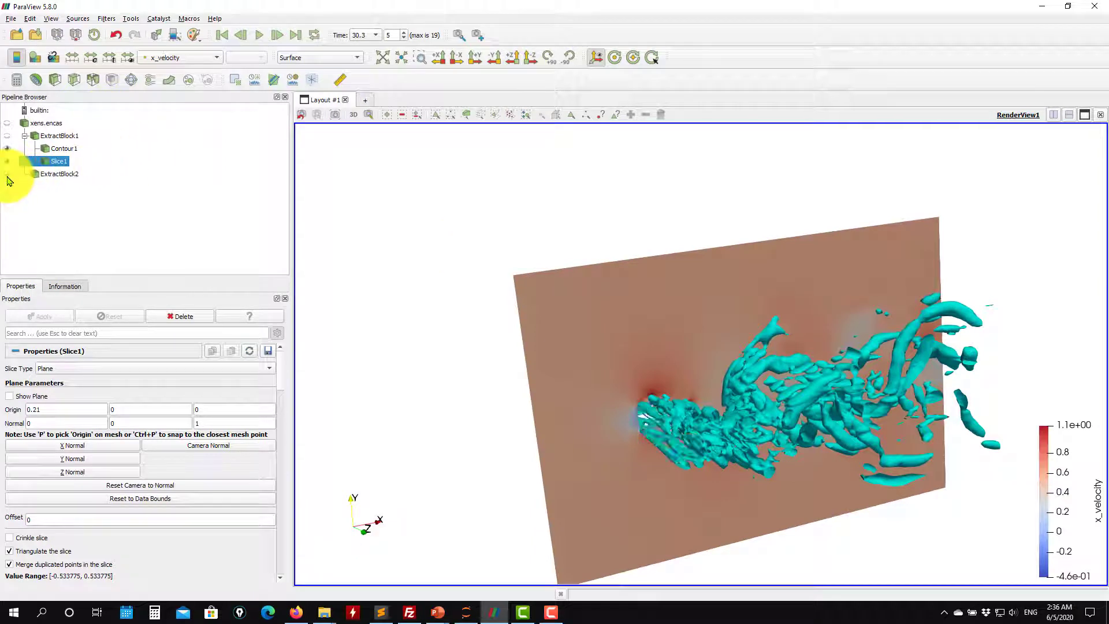
Step: Hide the Q-criterion contour, leaving the slice and the extracted square block shown
{"action": "left_click", "coordinate": [7, 174]}
{"action": "left_click", "coordinate": [7, 148]}
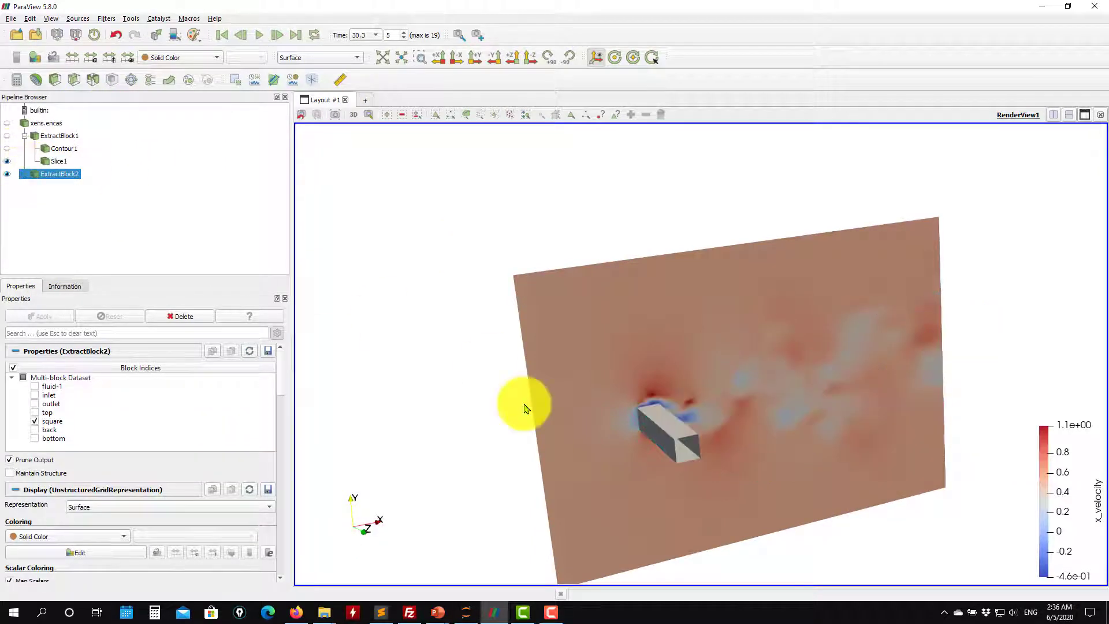
{"action": "scroll", "coordinate": [560, 351], "scroll_direction": "down", "scroll_amount": 5}
{"action": "left_click_drag", "start_coordinate": [560, 350], "coordinate": [549, 345]}
{"action": "left_click_drag", "start_coordinate": [672, 399], "coordinate": [698, 451]}
{"action": "scroll", "coordinate": [511, 388], "scroll_direction": "up", "scroll_amount": 5}
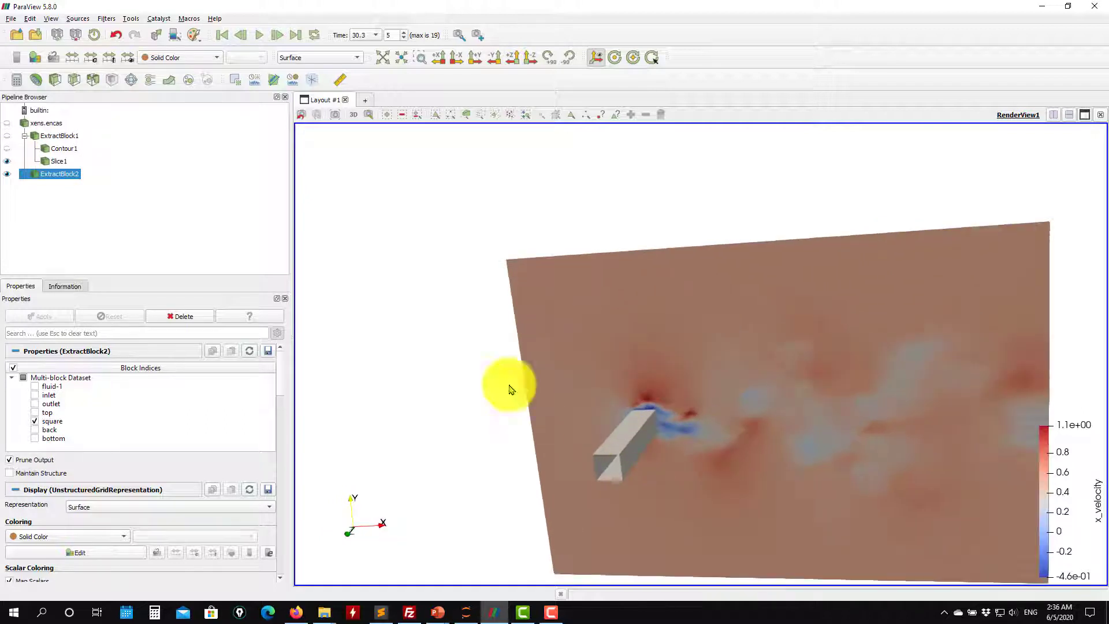
Step: Set the solid color of the extracted square block to green
{"action": "left_click", "coordinate": [63, 161]}
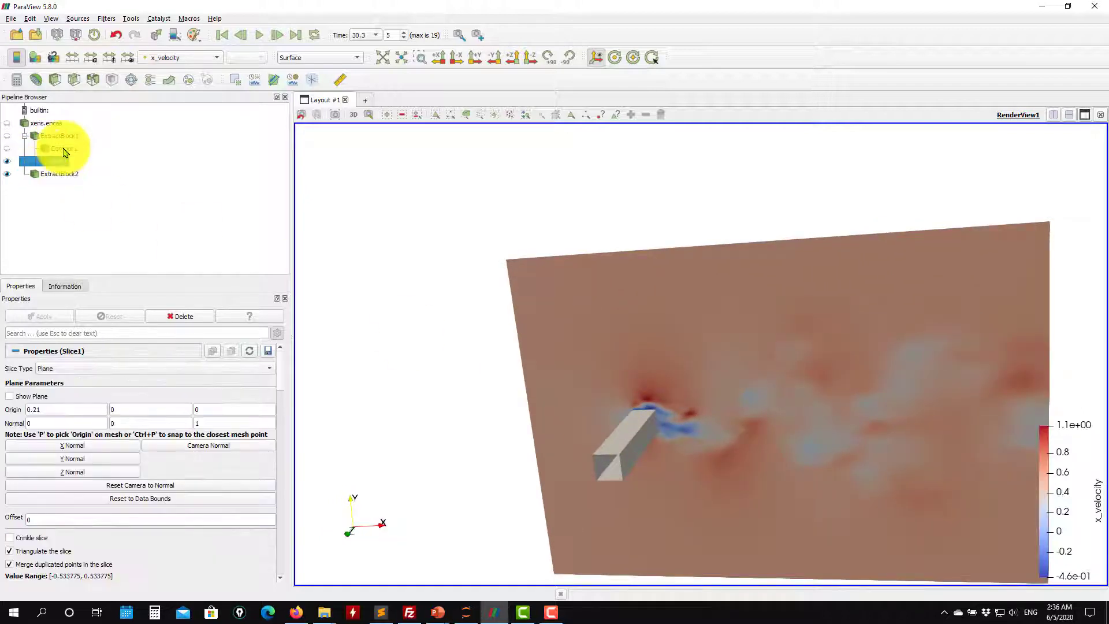
{"action": "left_click", "coordinate": [56, 175]}
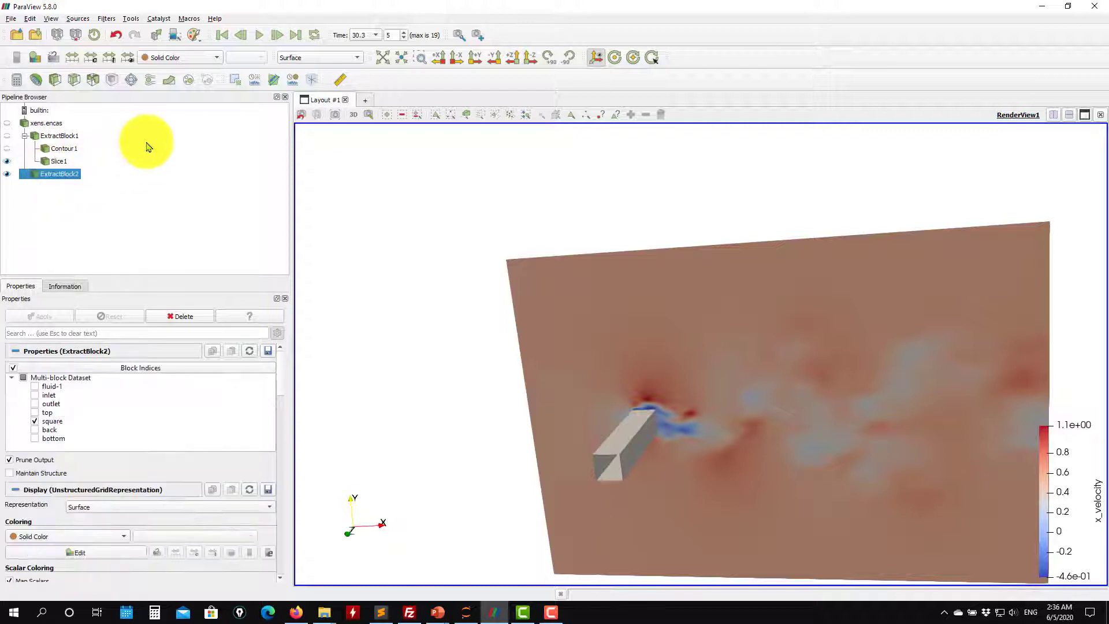
{"action": "left_click", "coordinate": [194, 60]}
{"action": "left_click", "coordinate": [195, 60]}
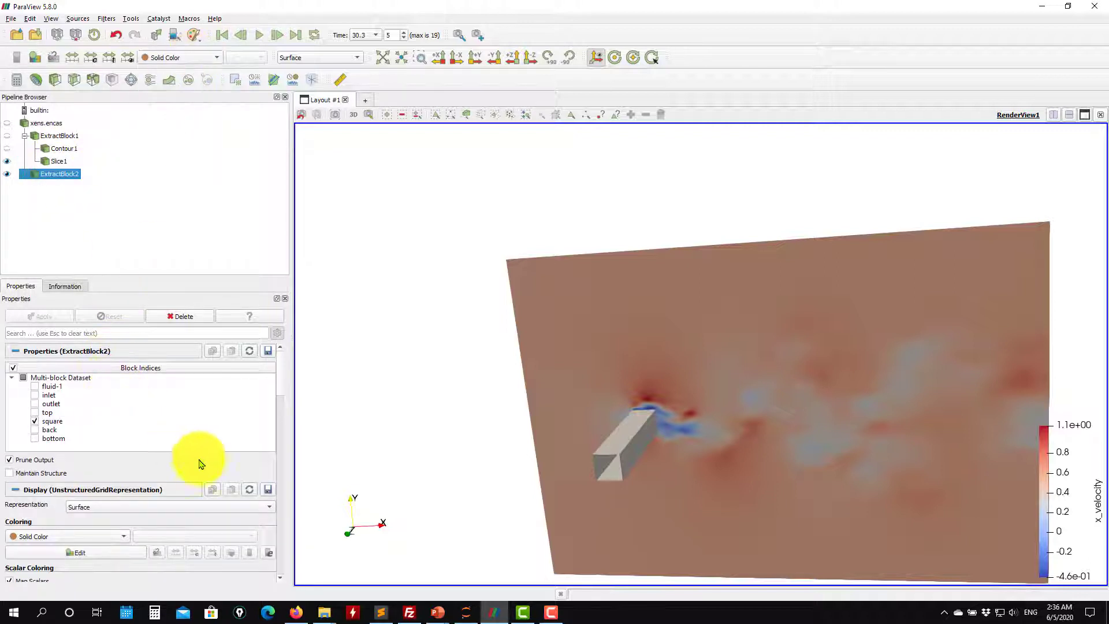
{"action": "left_click", "coordinate": [108, 556]}
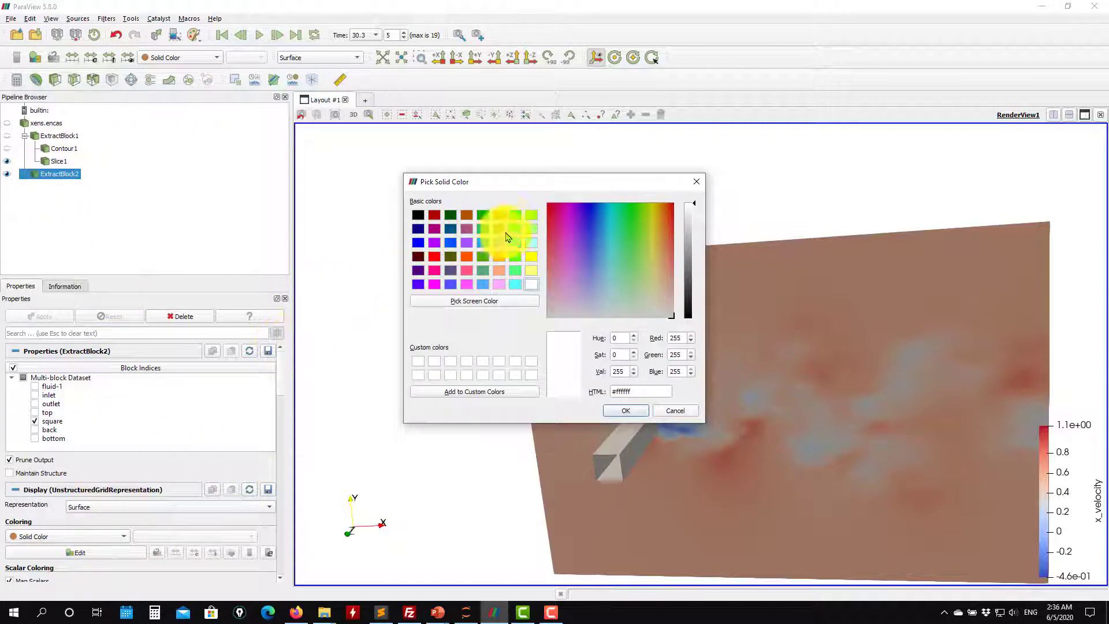
{"action": "left_click", "coordinate": [514, 216]}
{"action": "left_click", "coordinate": [621, 411]}
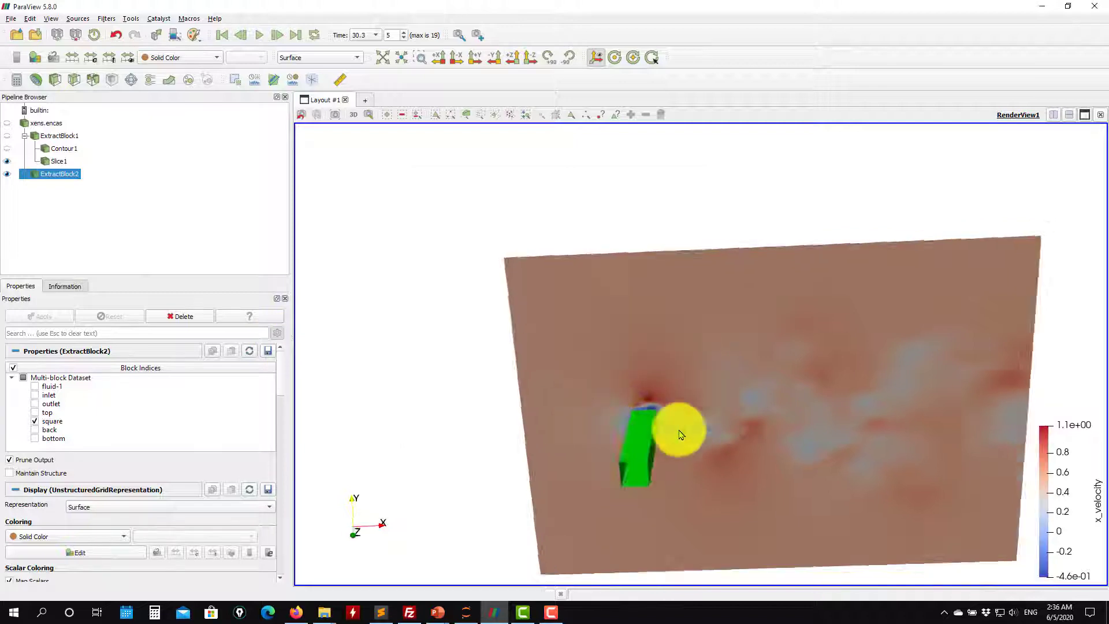
Step: Play the time-step animation to examine how the x_velocity field on the slice evolves around the square
{"action": "left_click_drag", "start_coordinate": [673, 426], "coordinate": [694, 446]}
{"action": "middle_click_drag", "start_coordinate": [694, 446], "coordinate": [668, 417]}
{"action": "right_click_drag", "start_coordinate": [668, 416], "coordinate": [666, 446]}
{"action": "left_click_drag", "start_coordinate": [507, 216], "coordinate": [490, 208]}
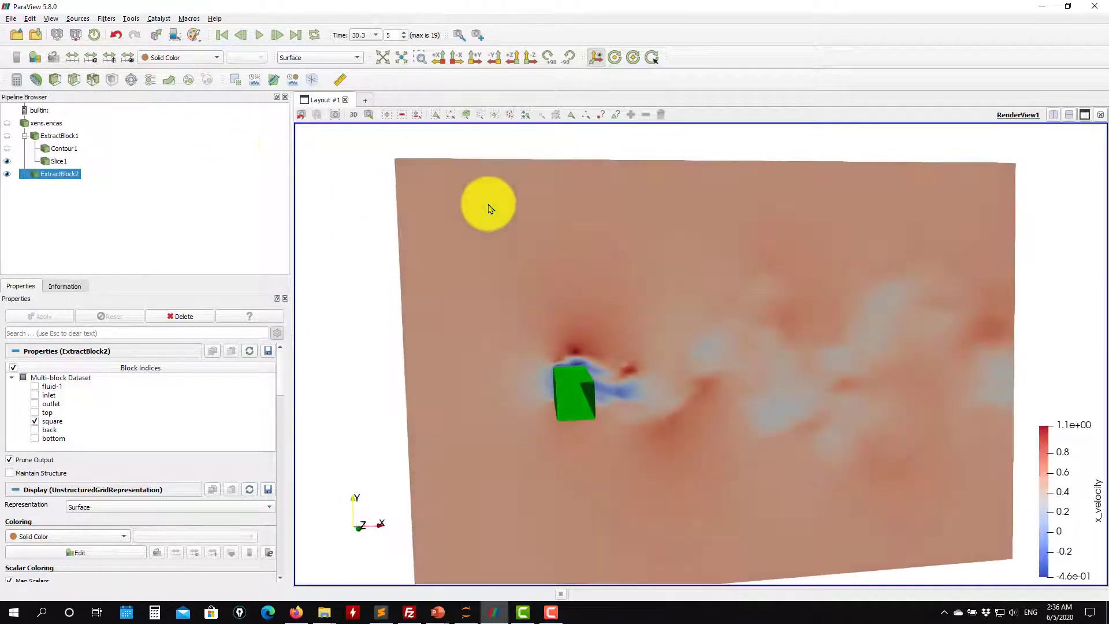
{"action": "left_click", "coordinate": [260, 36]}
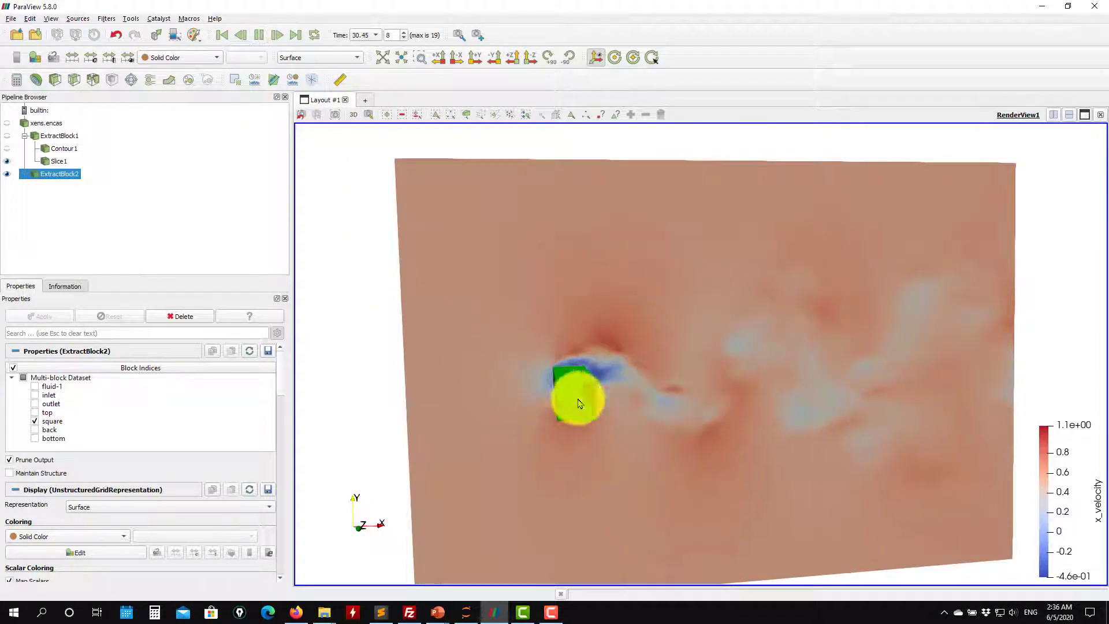
{"action": "left_click_drag", "start_coordinate": [588, 424], "coordinate": [579, 435]}
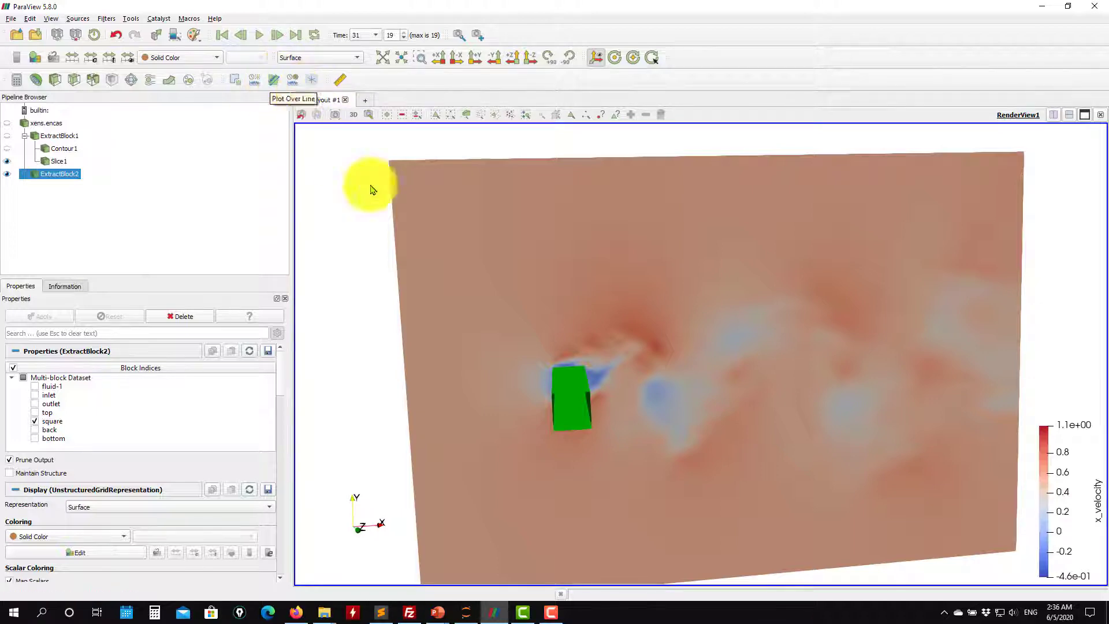
Step: Examine the x_velocity slice and the square from several angles, temporarily showing the Q-criterion contour over them
{"action": "left_click_drag", "start_coordinate": [721, 308], "coordinate": [504, 412]}
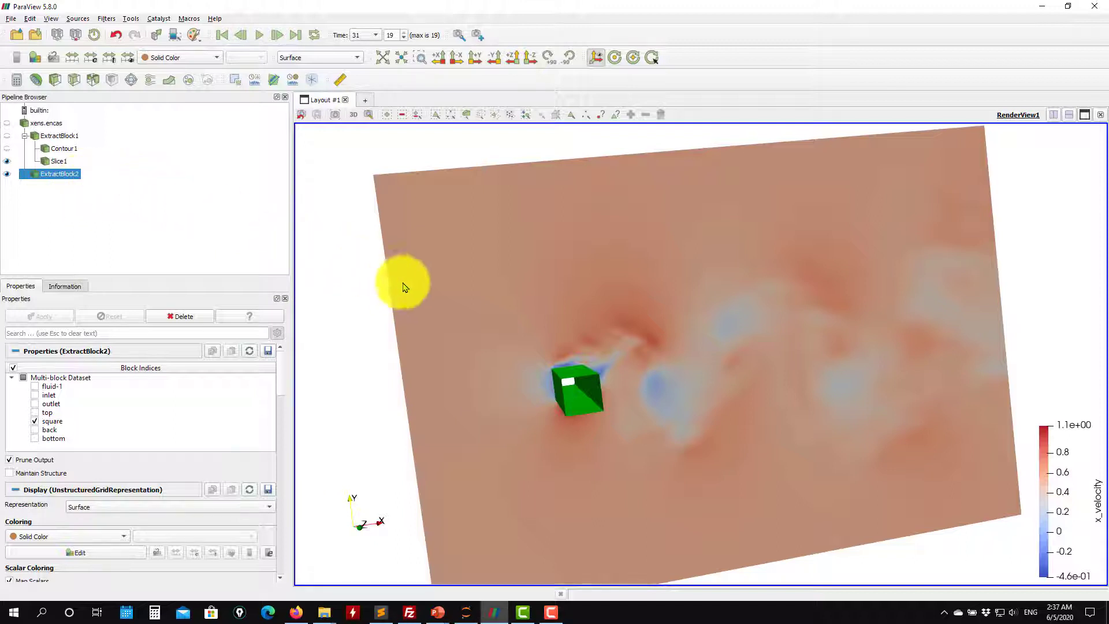
{"action": "left_click_drag", "start_coordinate": [479, 327], "coordinate": [515, 324]}
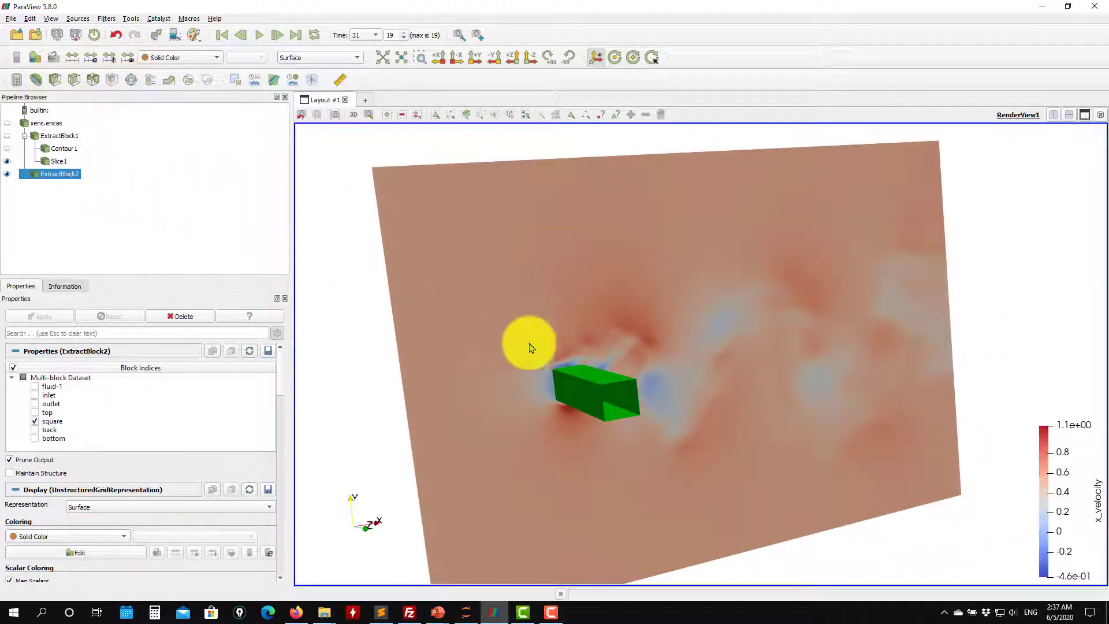
{"action": "left_click_drag", "start_coordinate": [527, 341], "coordinate": [484, 332]}
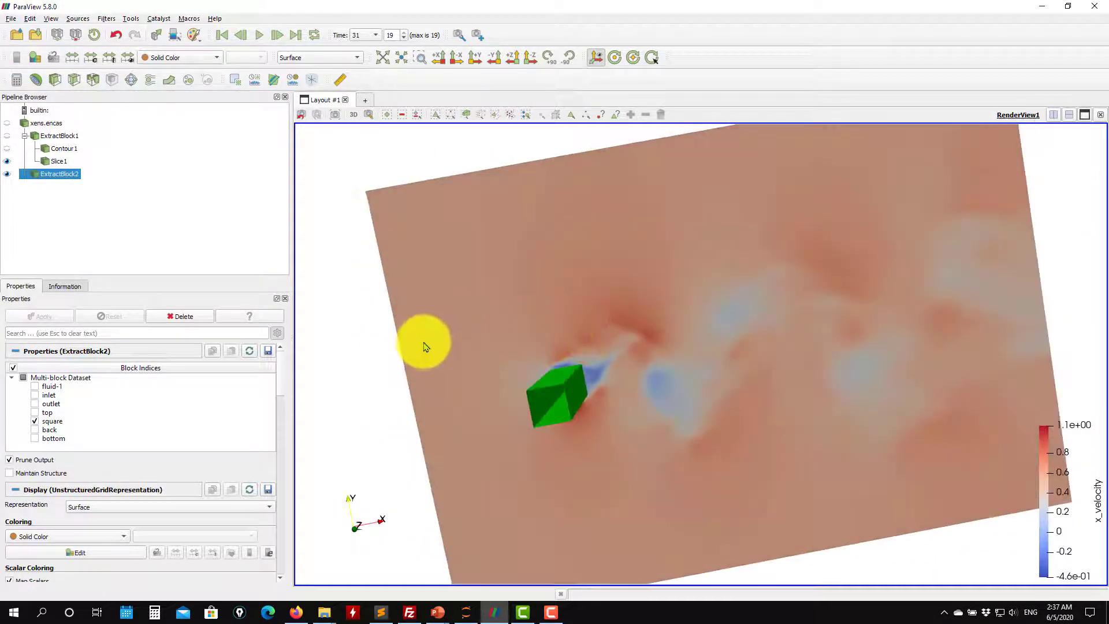
{"action": "left_click", "coordinate": [8, 149]}
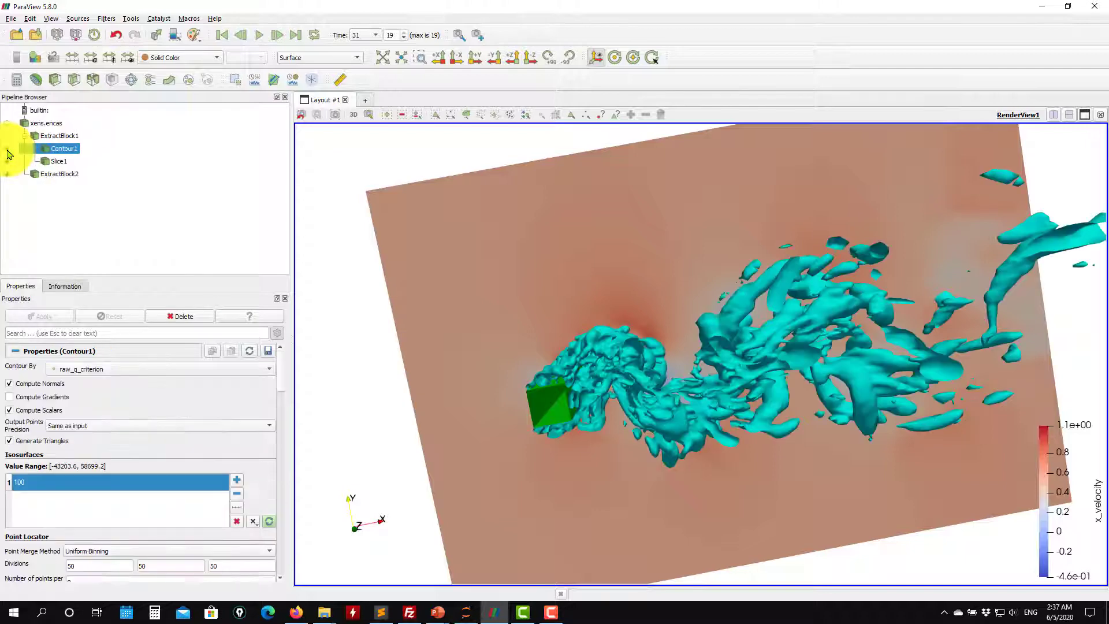
{"action": "left_click", "coordinate": [8, 150]}
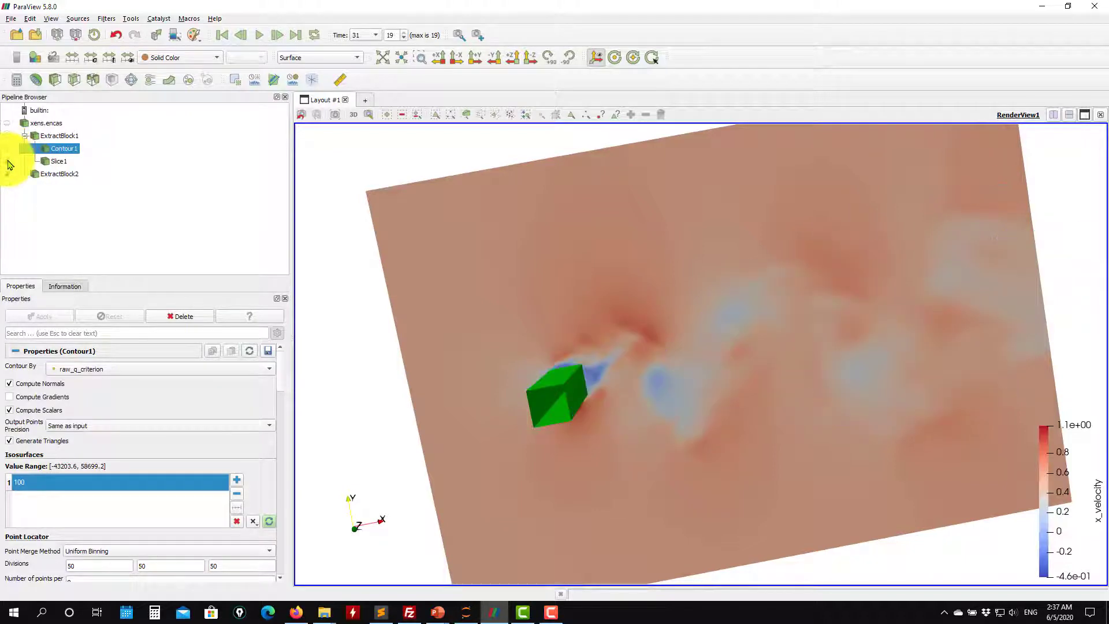
{"action": "left_click_drag", "start_coordinate": [458, 329], "coordinate": [585, 354]}
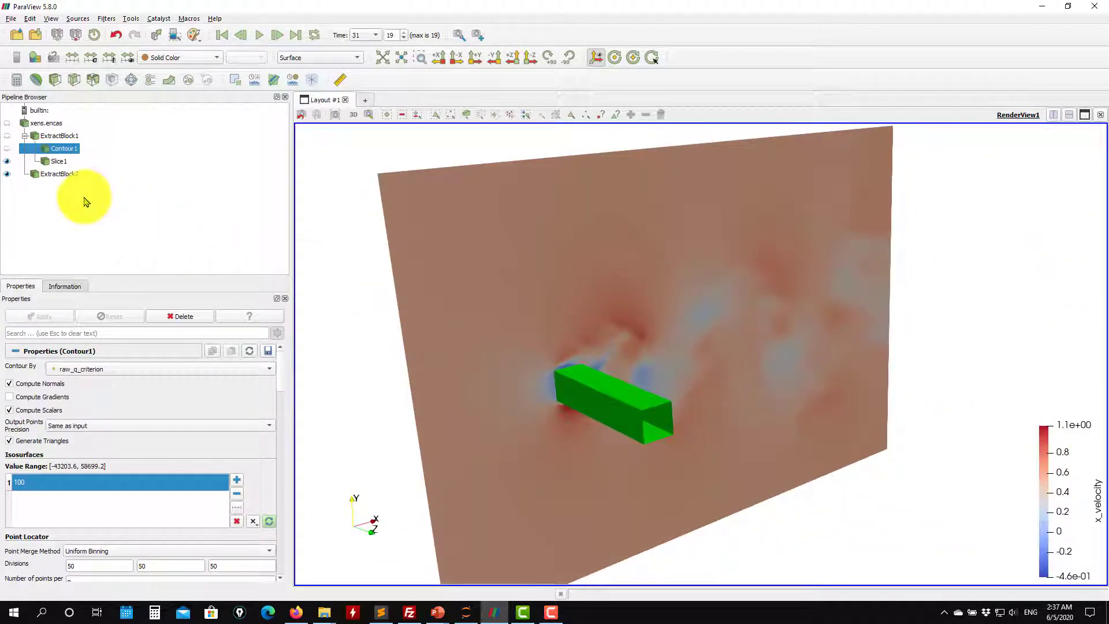
{"action": "left_click_drag", "start_coordinate": [639, 341], "coordinate": [485, 342]}
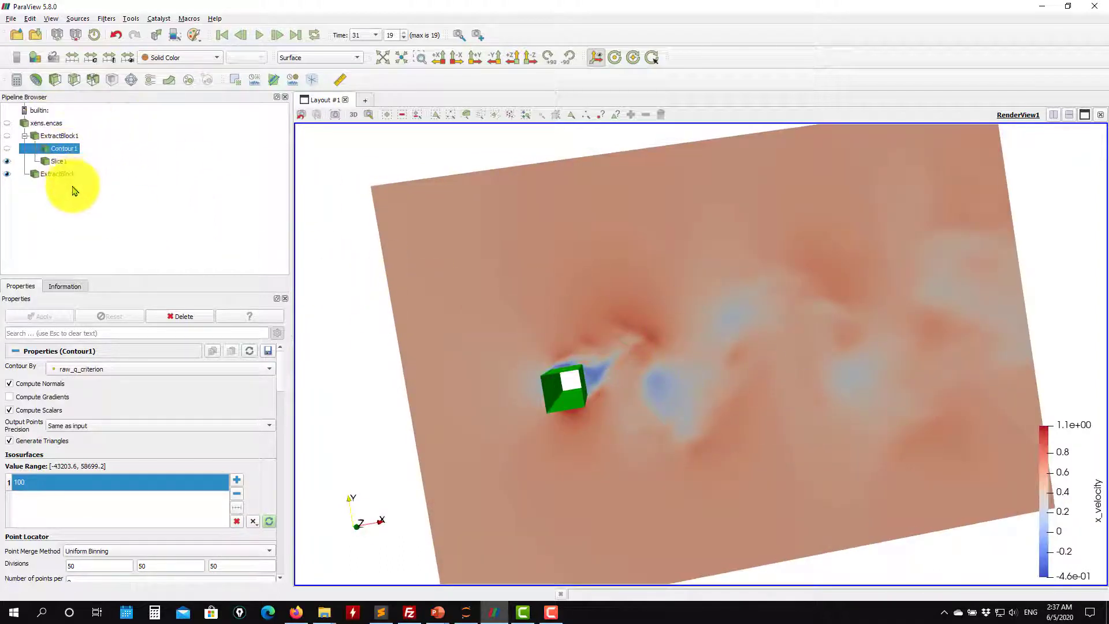
Step: Apply a Temporal Statistics filter to the x_velocity slice, computing the average and standard deviation
{"action": "left_click", "coordinate": [52, 123]}
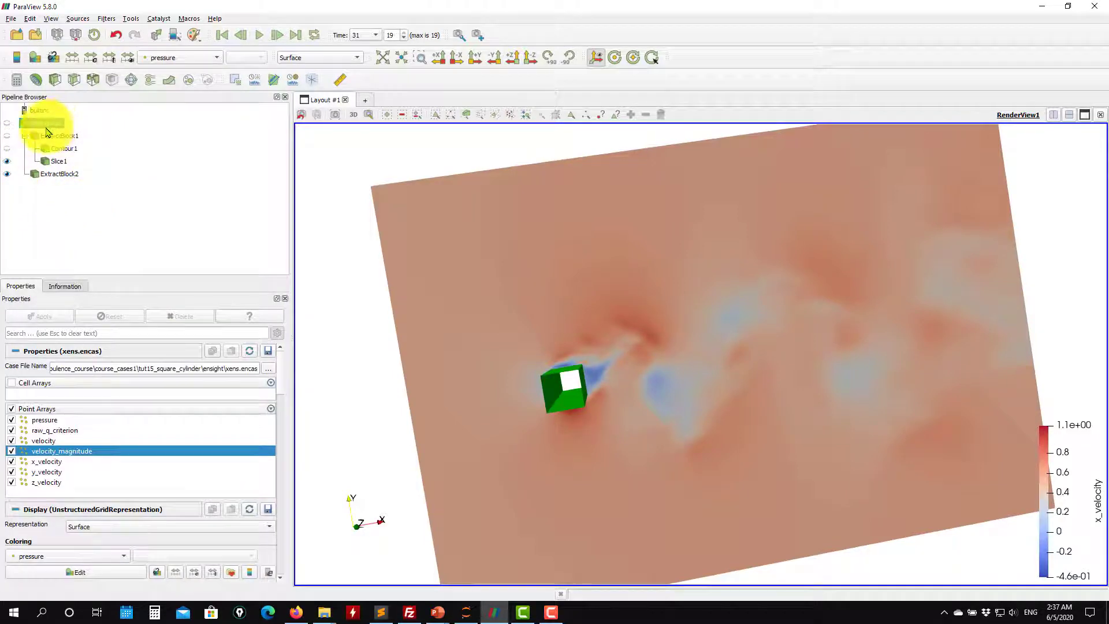
{"action": "left_click", "coordinate": [57, 162]}
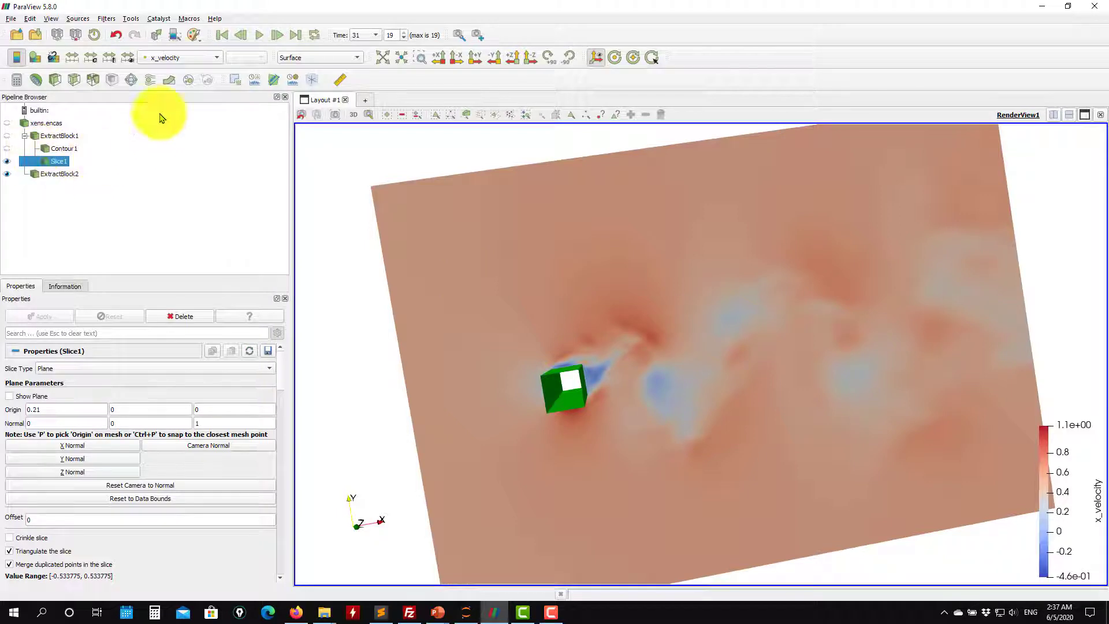
{"action": "left_click", "coordinate": [108, 19]}
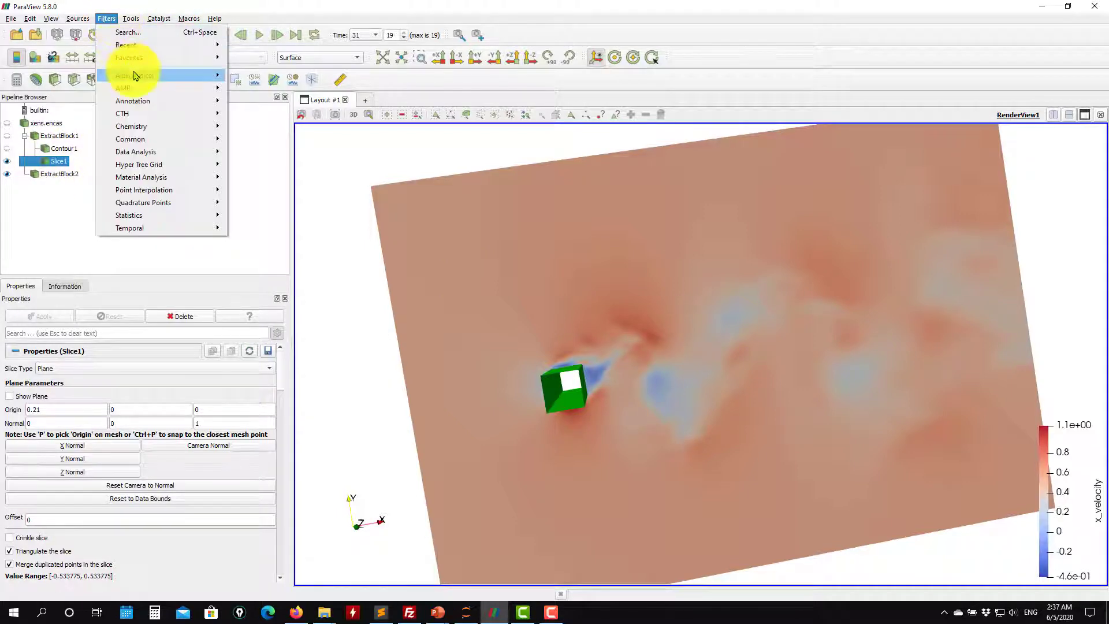
{"action": "mouse_move", "coordinate": [136, 75]}
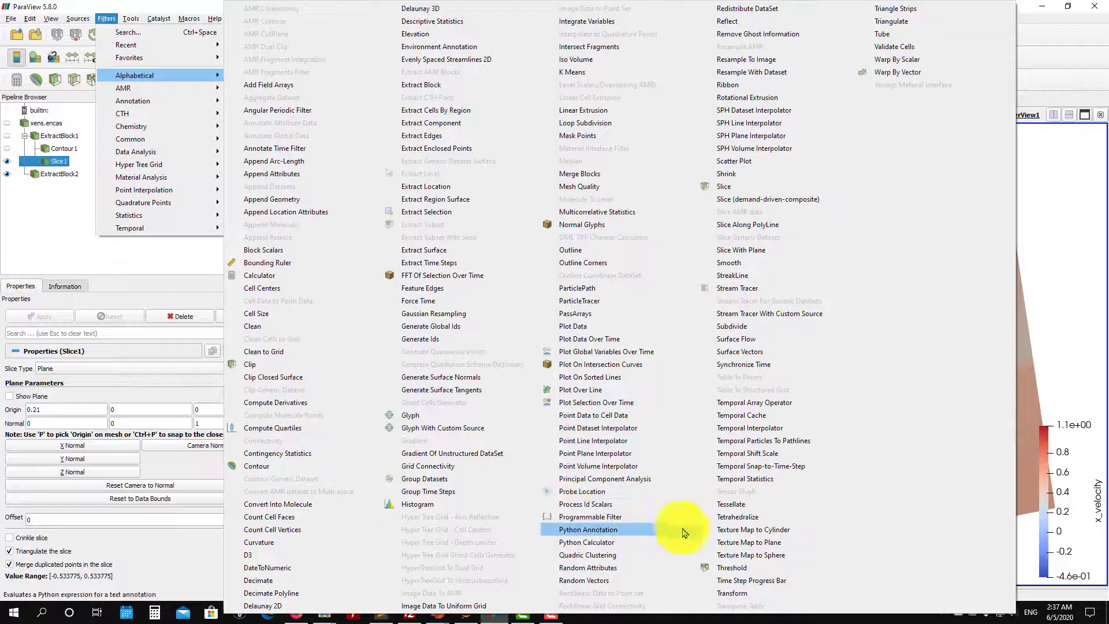
{"action": "left_click", "coordinate": [801, 478]}
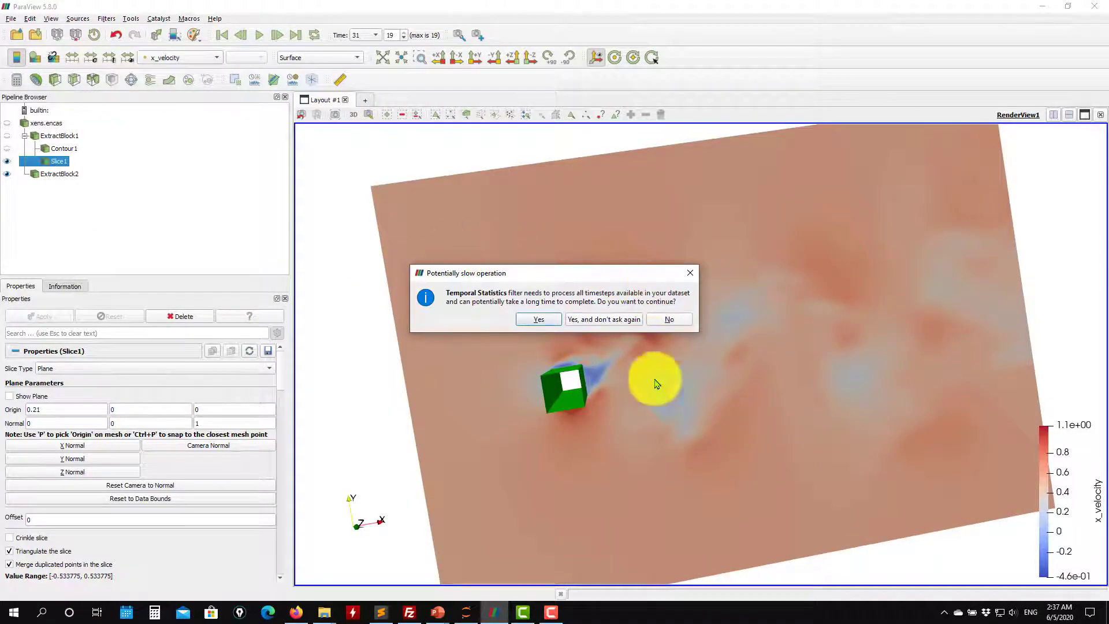
{"action": "left_click", "coordinate": [538, 320]}
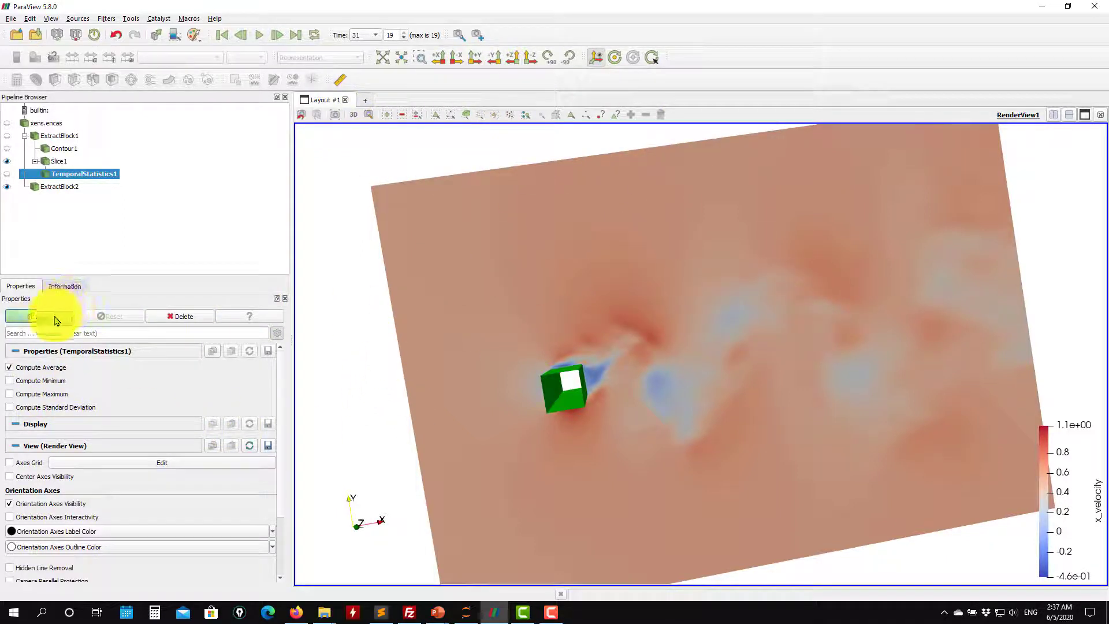
{"action": "left_click", "coordinate": [36, 408]}
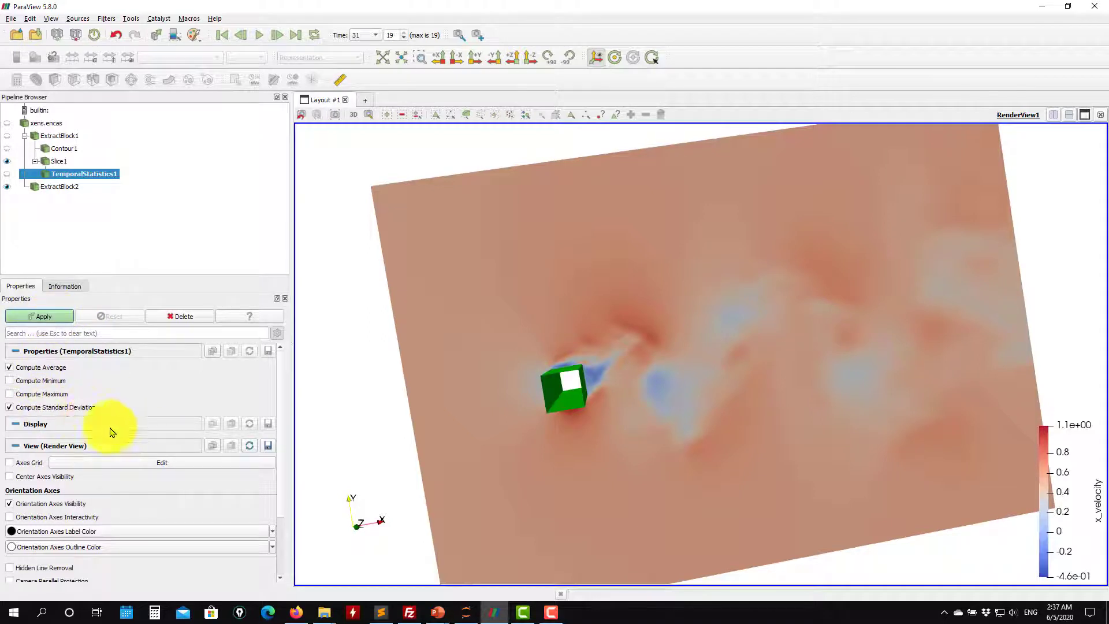
{"action": "left_click", "coordinate": [43, 320]}
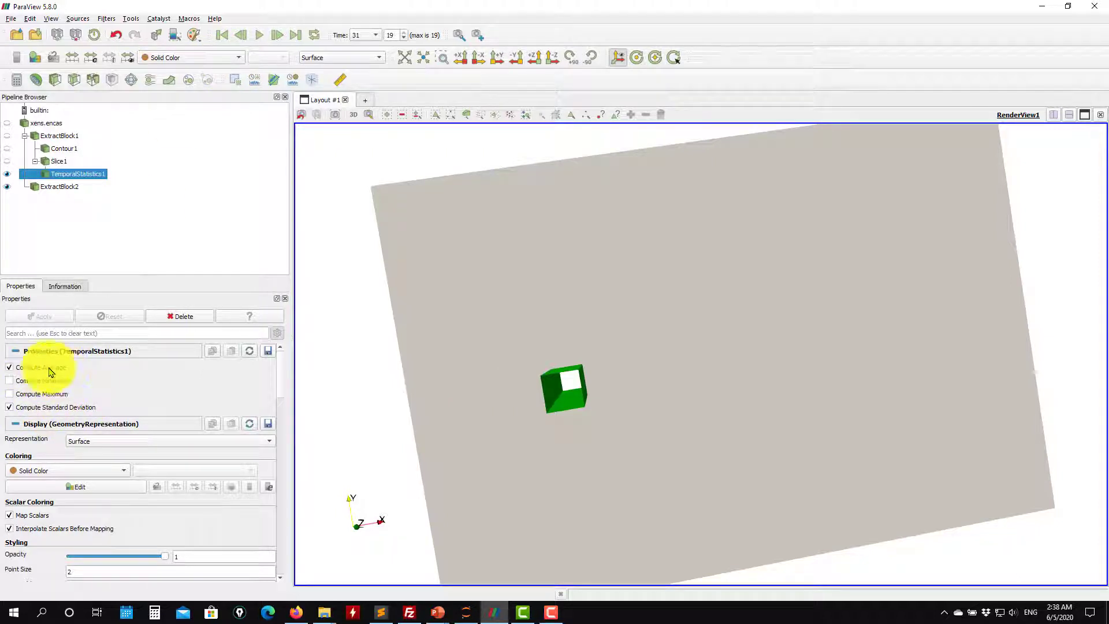
Step: Color the slice's temporal statistics by pressure_average and x_velocity_average to inspect them, and delete that filter
{"action": "left_click", "coordinate": [199, 59]}
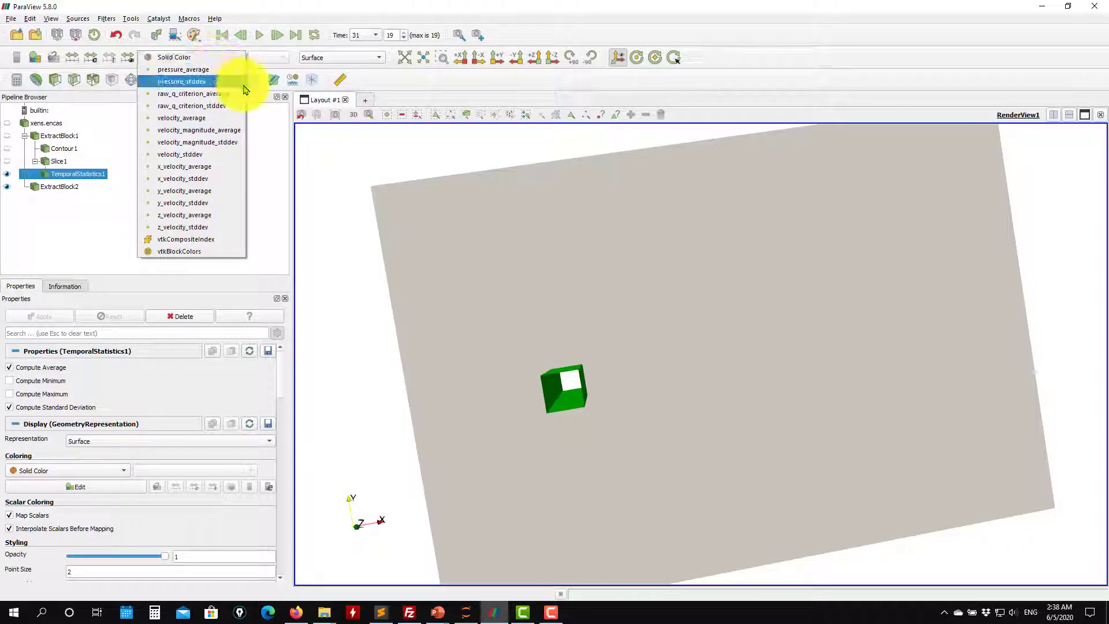
{"action": "left_click", "coordinate": [209, 71]}
{"action": "left_click_drag", "start_coordinate": [520, 334], "coordinate": [485, 318]}
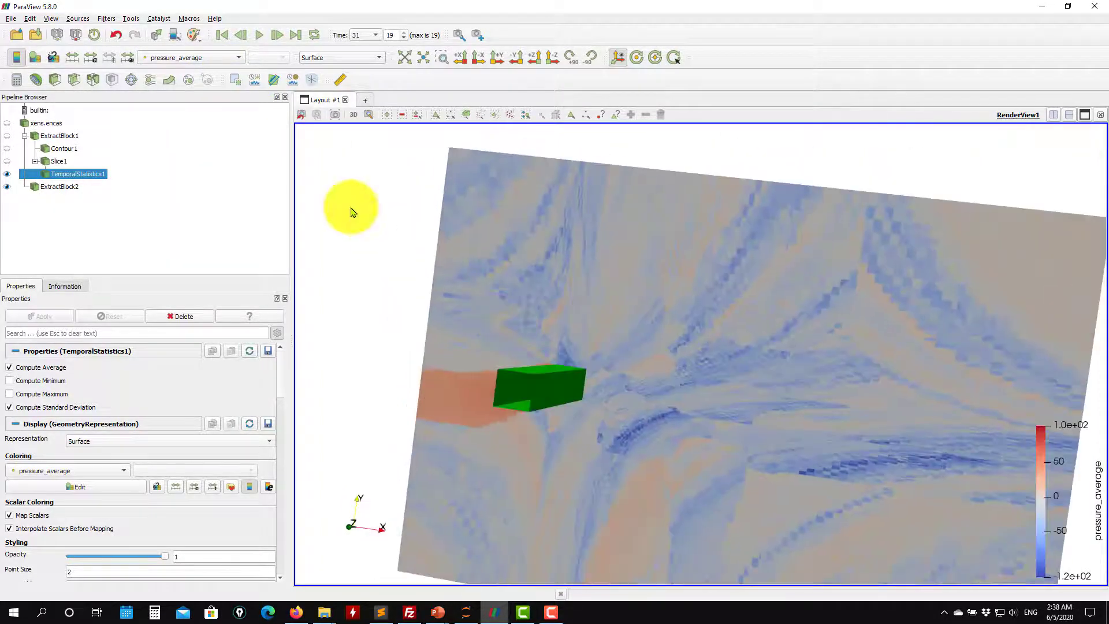
{"action": "left_click", "coordinate": [225, 56]}
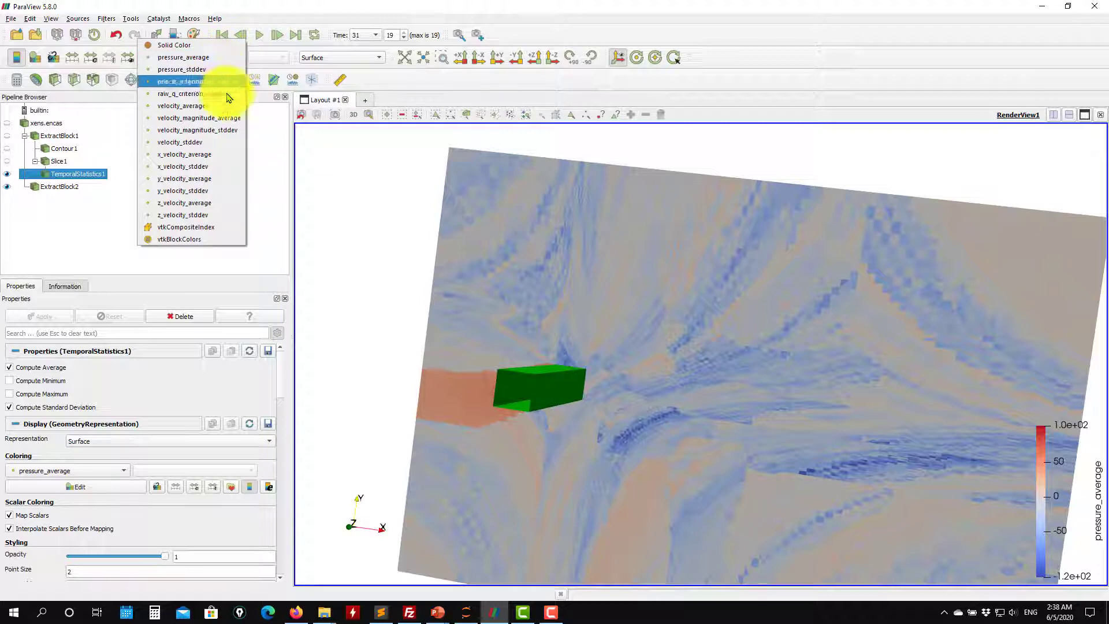
{"action": "left_click", "coordinate": [222, 154]}
{"action": "mouse_move", "coordinate": [475, 314]}
{"action": "left_mouse_down"}
{"action": "mouse_move", "coordinate": [541, 317]}
{"action": "mouse_move", "coordinate": [503, 312]}
{"action": "mouse_move", "coordinate": [458, 283]}
{"action": "mouse_move", "coordinate": [466, 306]}
{"action": "left_mouse_up"}
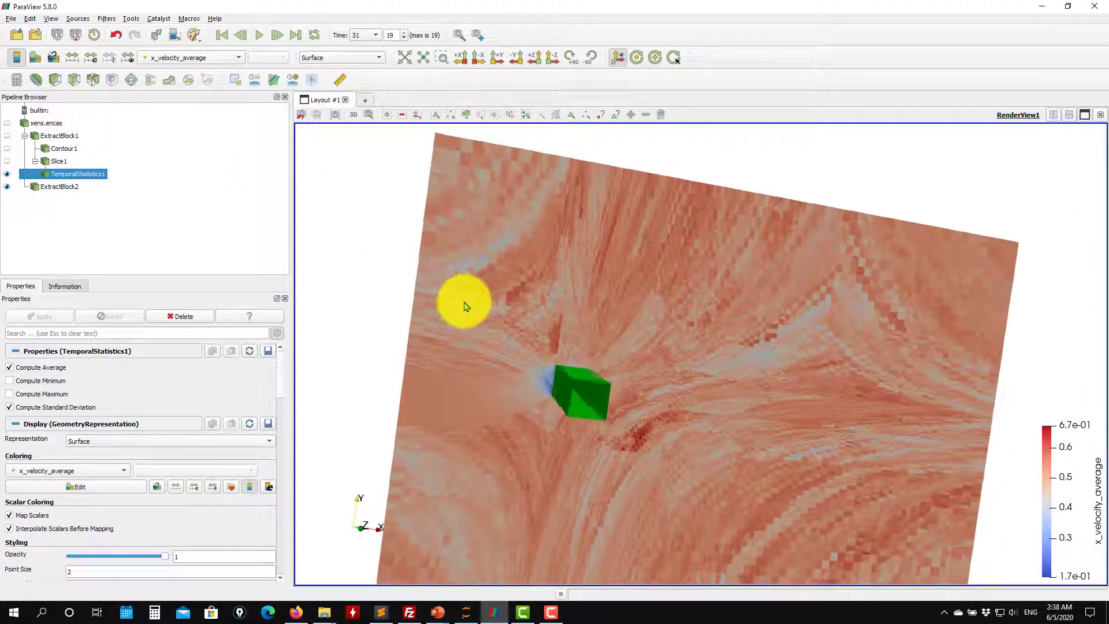
{"action": "right_click", "coordinate": [56, 174]}
{"action": "left_click", "coordinate": [83, 298]}
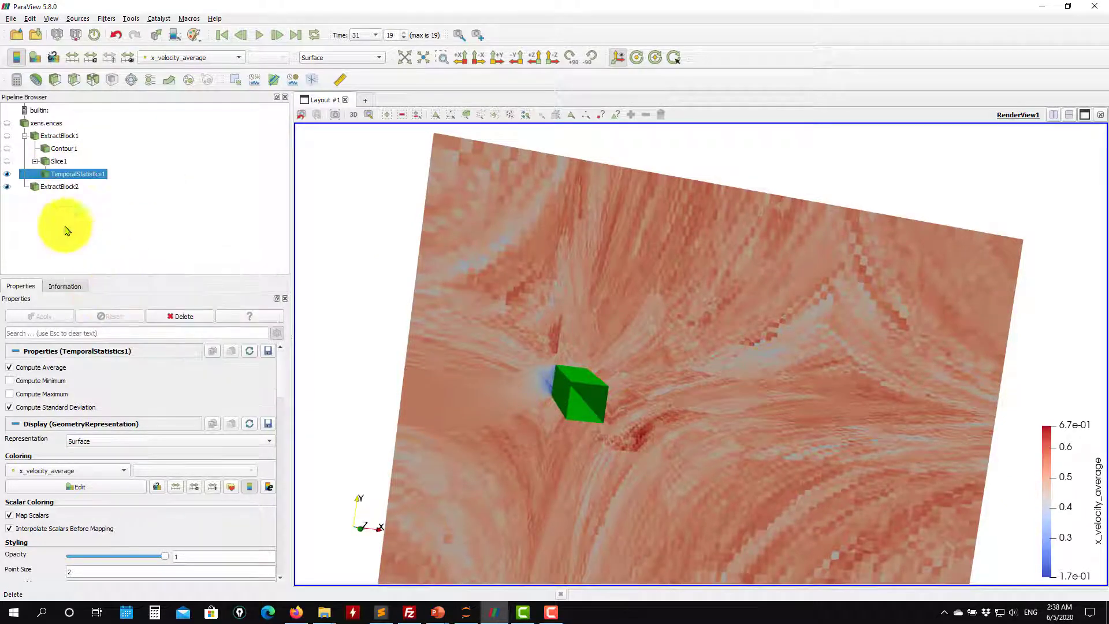
Step: Hide the slice and the extracted square block, and show the full xens.encas dataset
{"action": "left_click", "coordinate": [40, 124]}
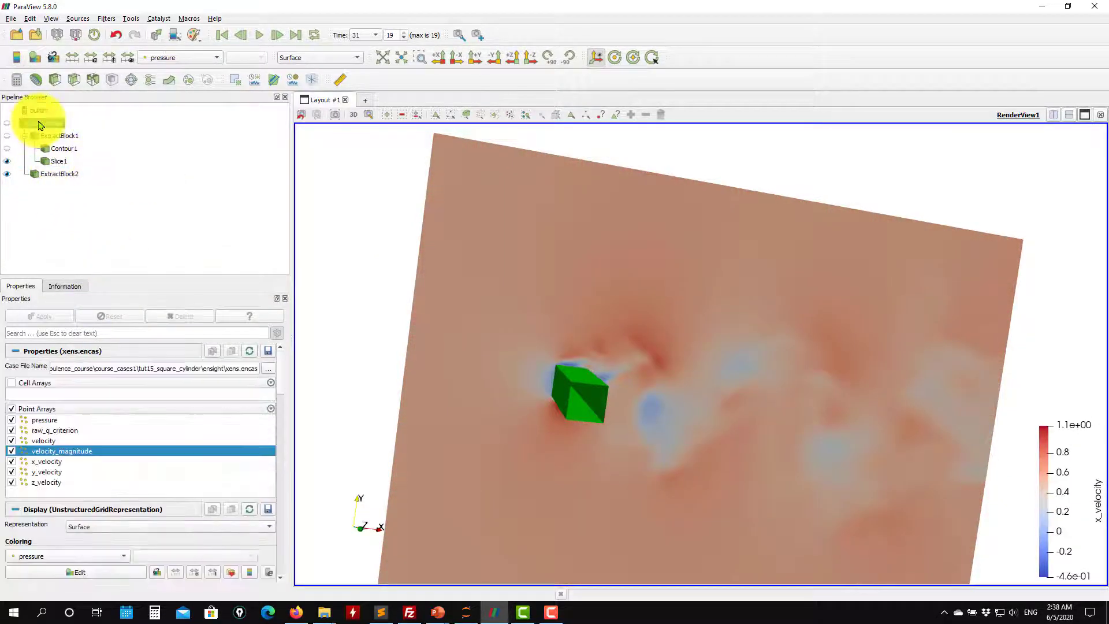
{"action": "left_click", "coordinate": [7, 162]}
{"action": "left_click", "coordinate": [7, 174]}
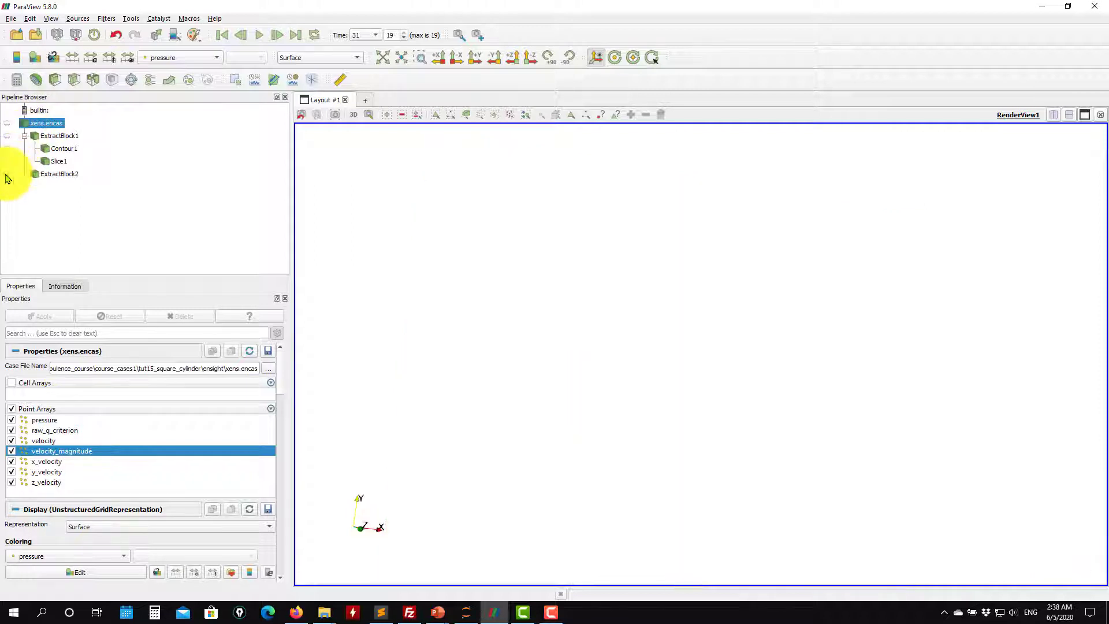
{"action": "left_click", "coordinate": [7, 123]}
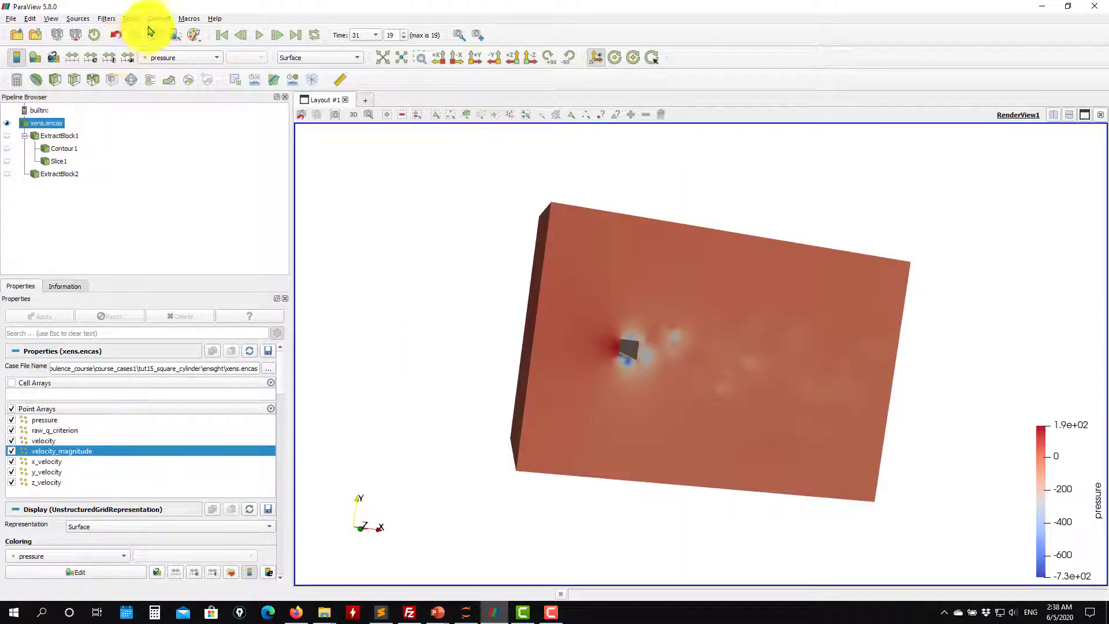
Step: Apply a Temporal Statistics filter to the full xens.encas dataset, computing only the average
{"action": "left_click", "coordinate": [130, 19]}
{"action": "mouse_move", "coordinate": [111, 24]}
{"action": "mouse_move", "coordinate": [123, 57]}
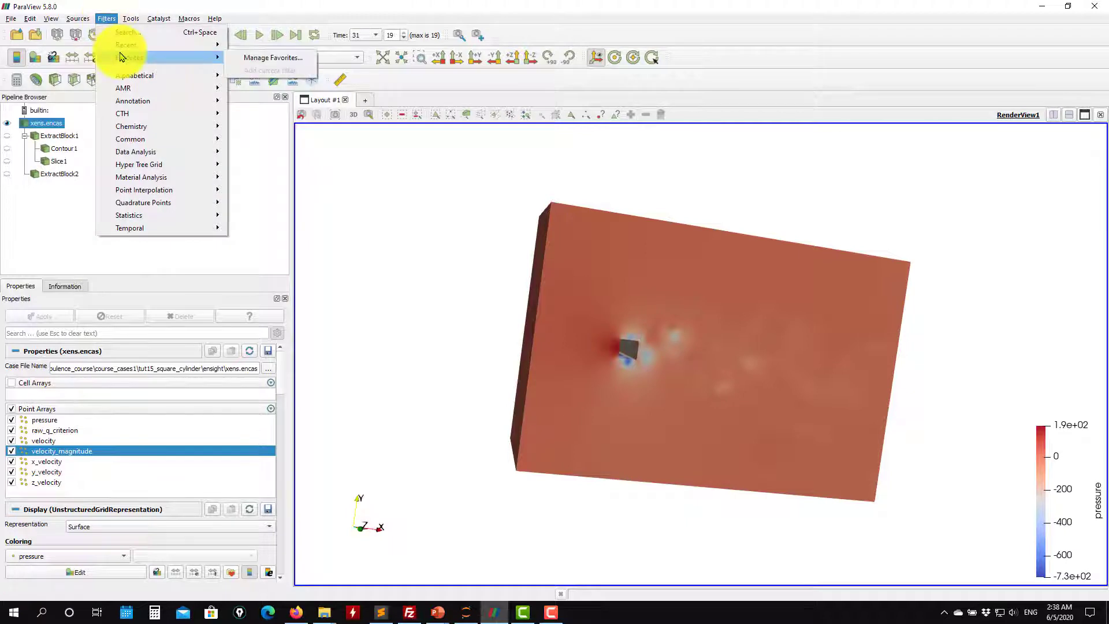
{"action": "left_click", "coordinate": [289, 45]}
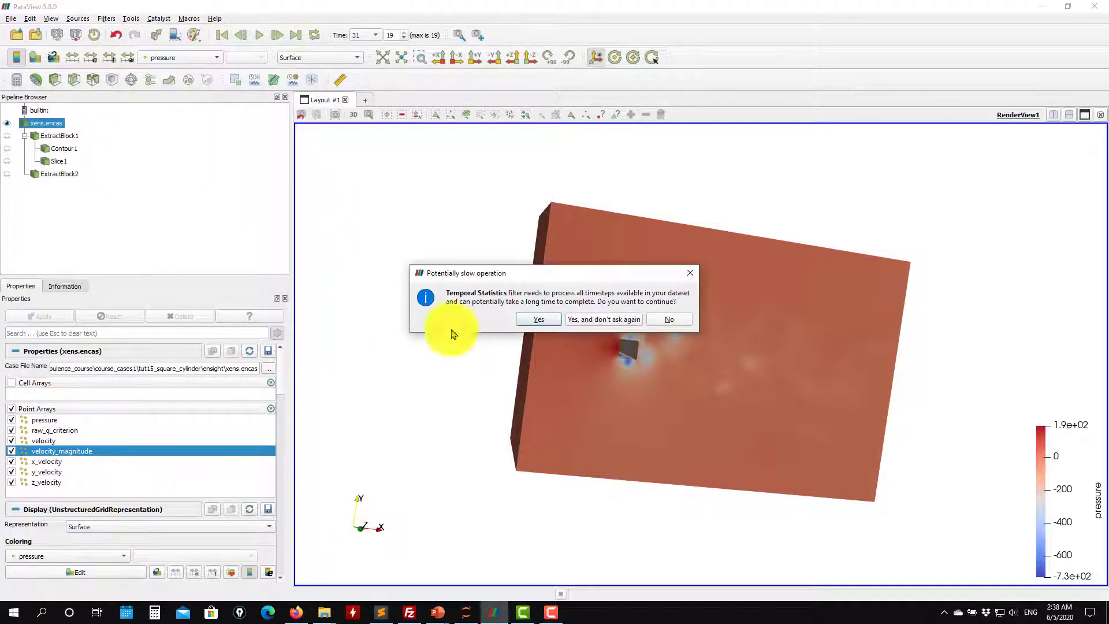
{"action": "left_click", "coordinate": [535, 319]}
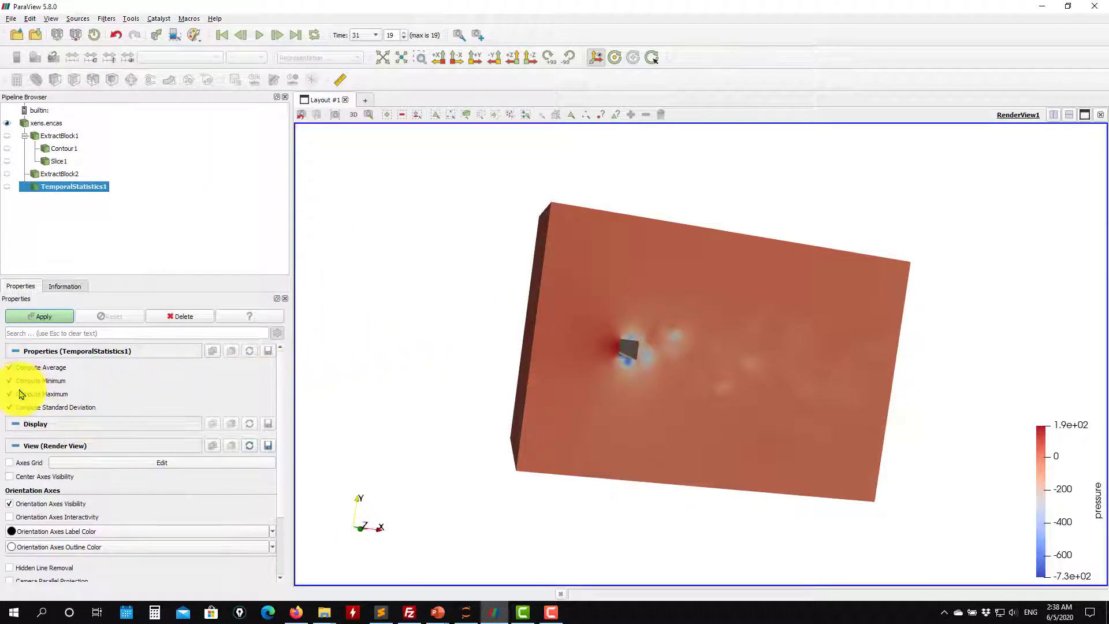
{"action": "left_click", "coordinate": [22, 410]}
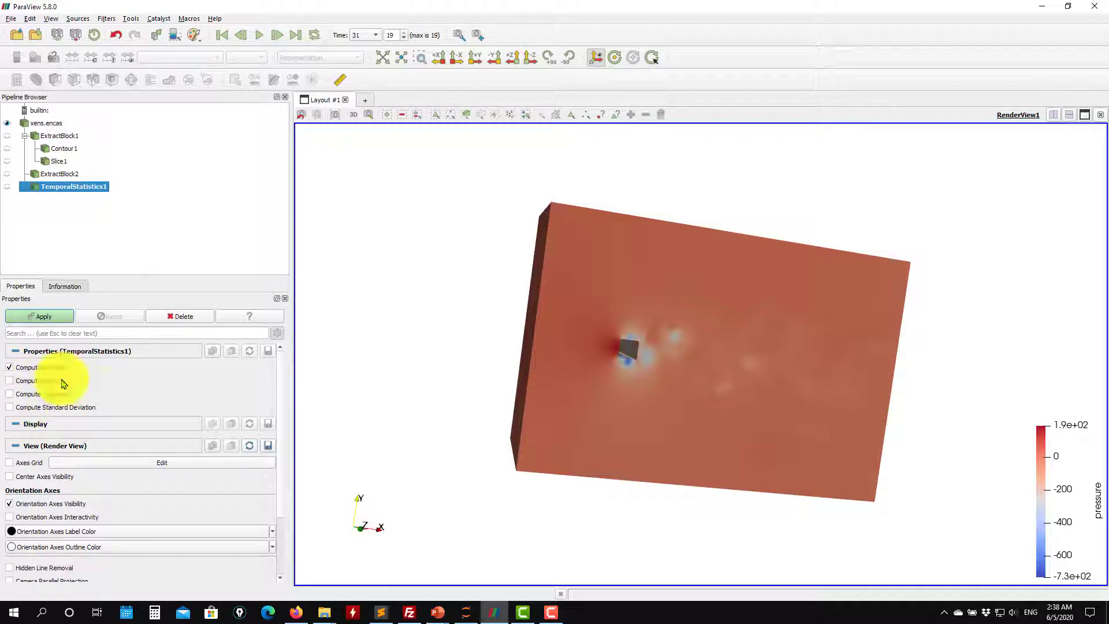
{"action": "left_click", "coordinate": [66, 325]}
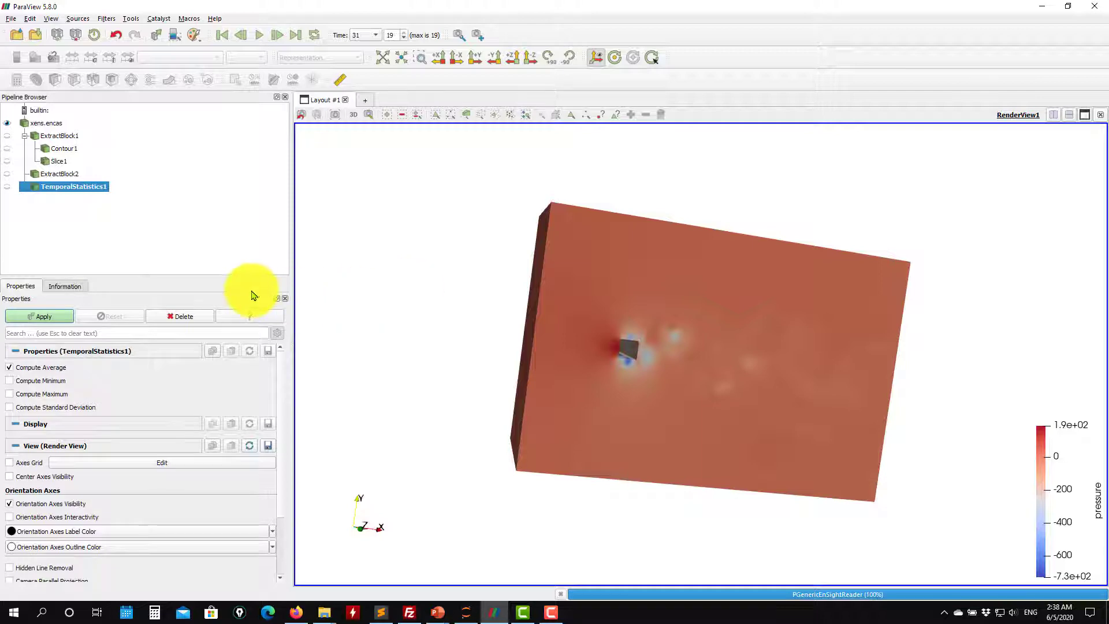
Step: Color the dataset's temporal statistics by pressure_average and turn the model to face its XY side
{"action": "left_click_drag", "start_coordinate": [419, 316], "coordinate": [391, 258]}
{"action": "left_click", "coordinate": [217, 58]}
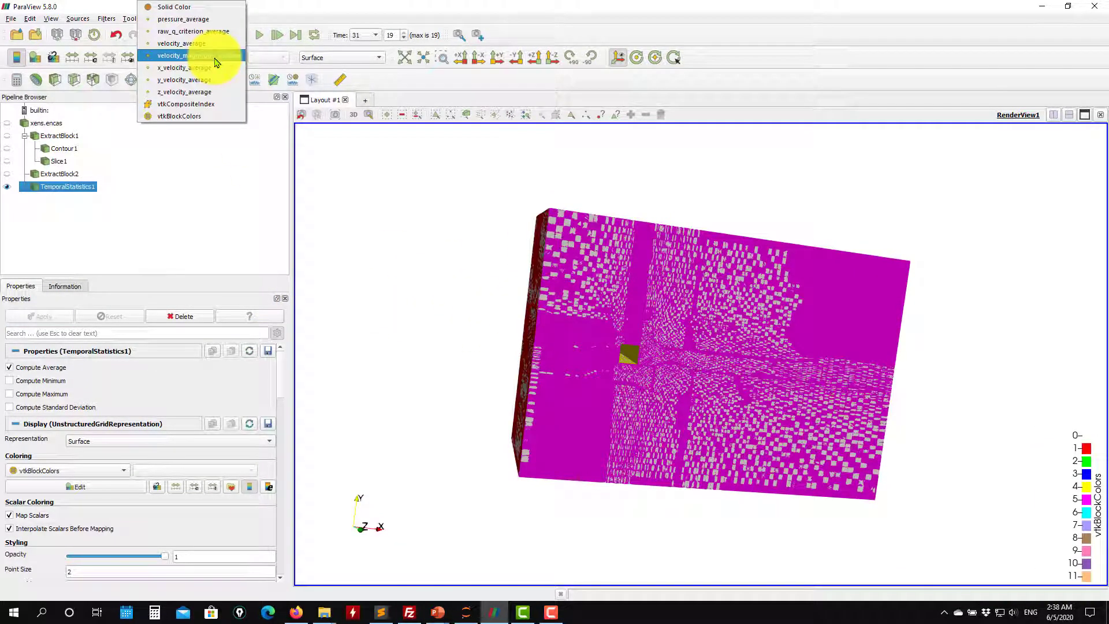
{"action": "left_click", "coordinate": [184, 19]}
{"action": "left_click_drag", "start_coordinate": [346, 186], "coordinate": [347, 272]}
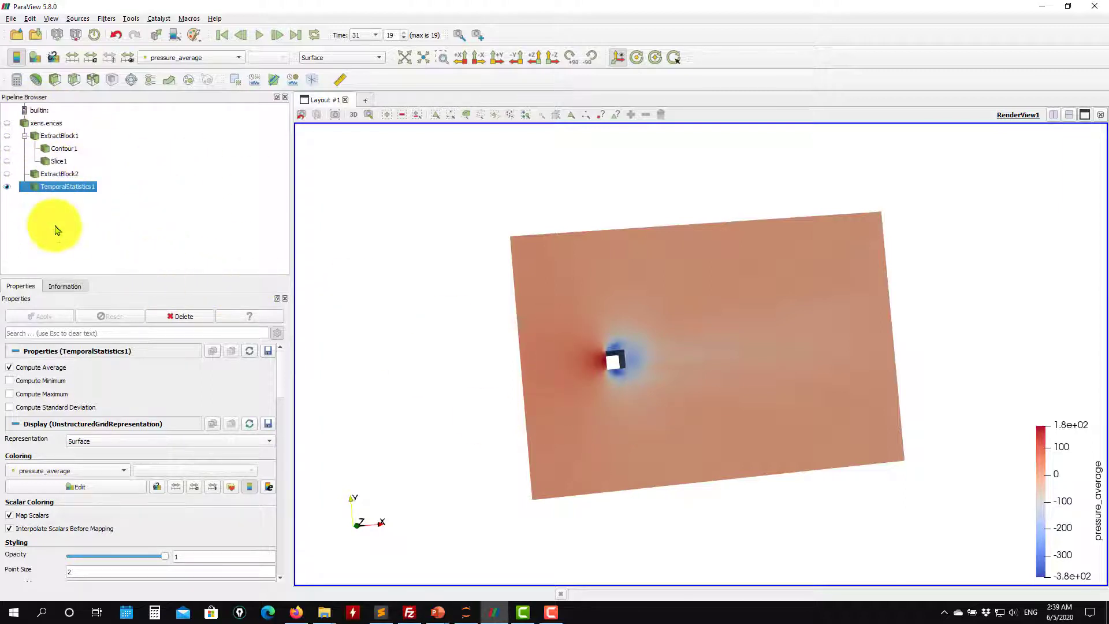
Step: Slice the temporal statistics with a Z-normal plane through the origin point 0.21, 0, 0, and hide the plane outline
{"action": "left_click", "coordinate": [79, 83]}
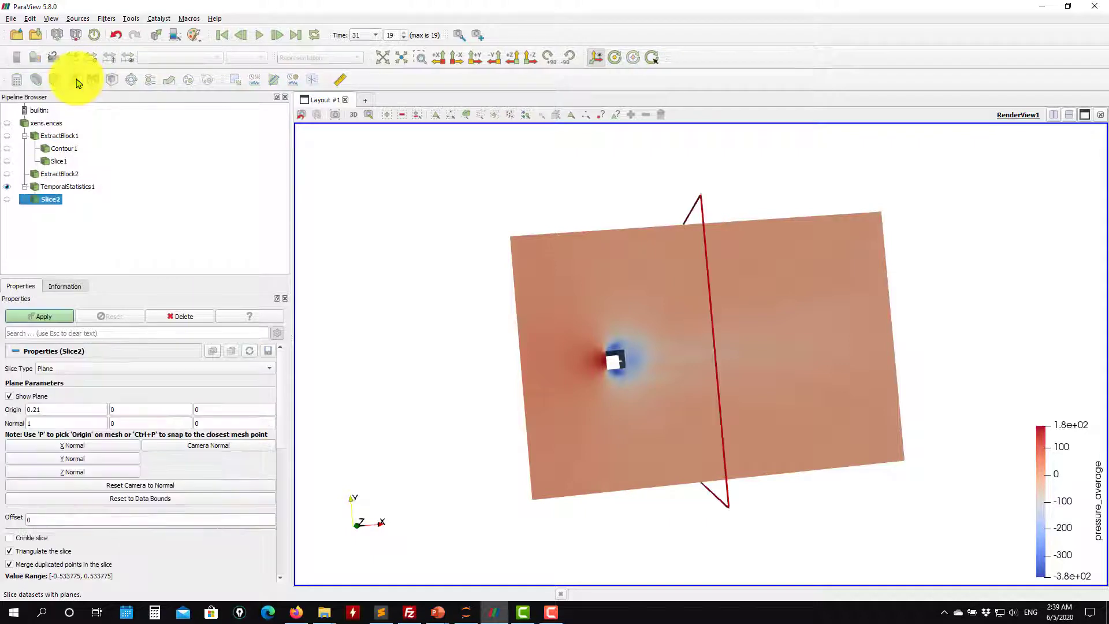
{"action": "left_click", "coordinate": [71, 472]}
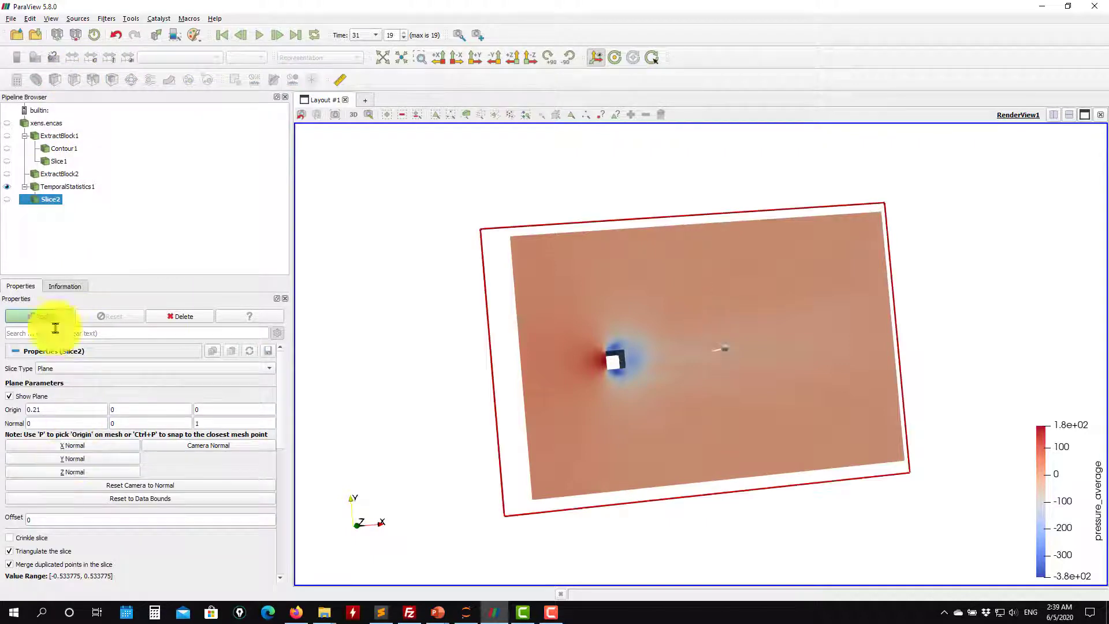
{"action": "left_click", "coordinate": [49, 317]}
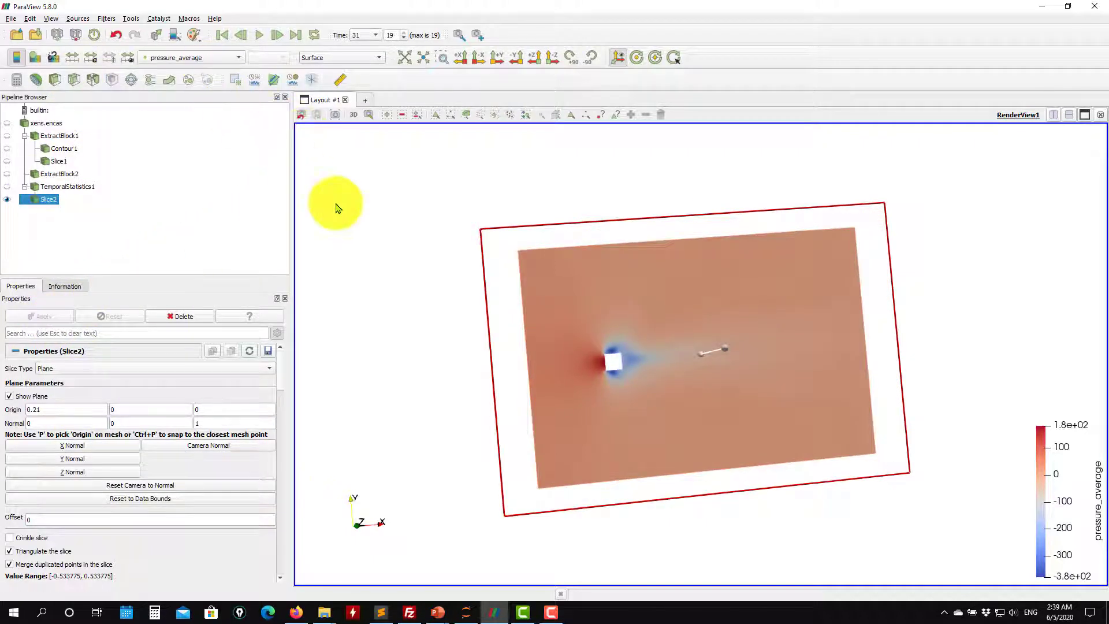
{"action": "left_click", "coordinate": [39, 396]}
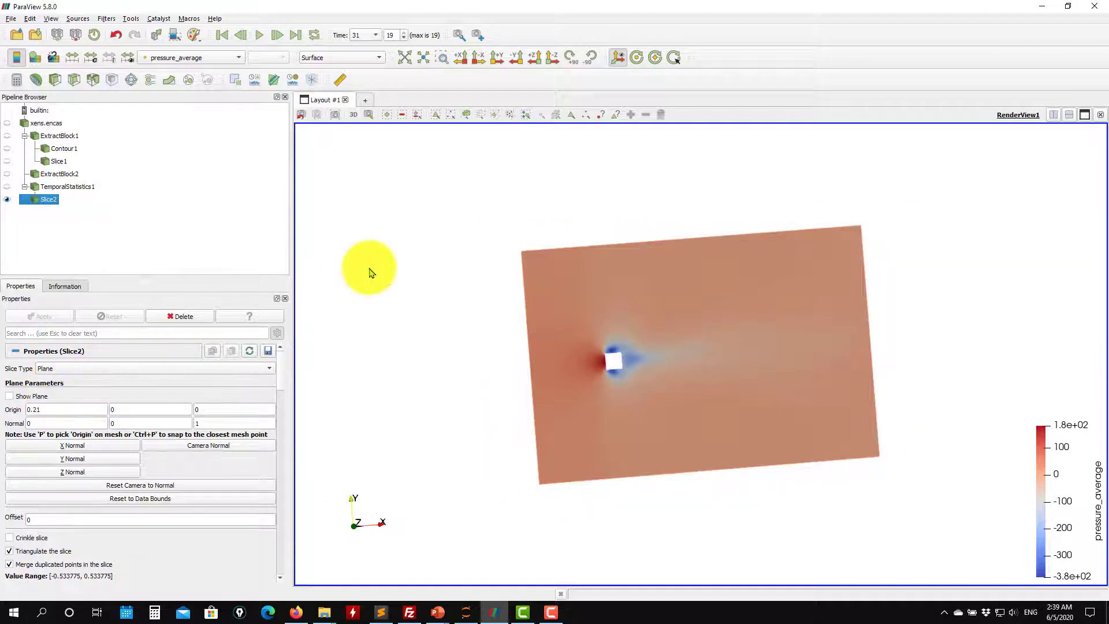
Step: Compare the averaged fields on the new slice by coloring it with velocity_average, x_velocity_average and pressure_average
{"action": "scroll", "coordinate": [393, 361], "scroll_direction": "up", "scroll_amount": 3}
{"action": "scroll", "coordinate": [394, 361], "scroll_direction": "up", "scroll_amount": 1}
{"action": "left_click", "coordinate": [216, 57]}
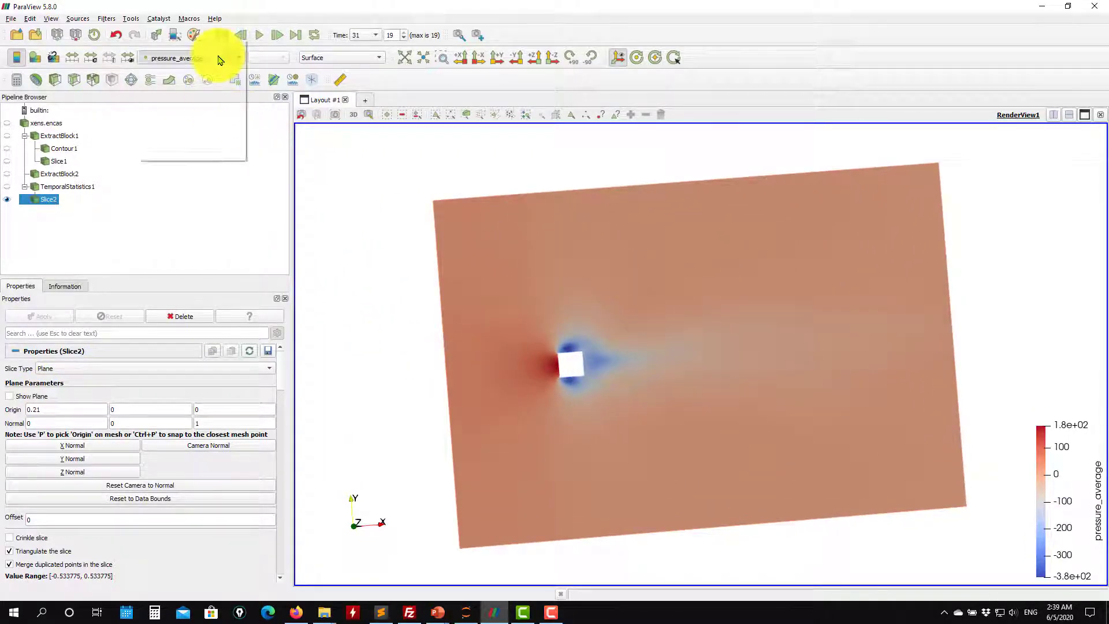
{"action": "left_click", "coordinate": [209, 82]}
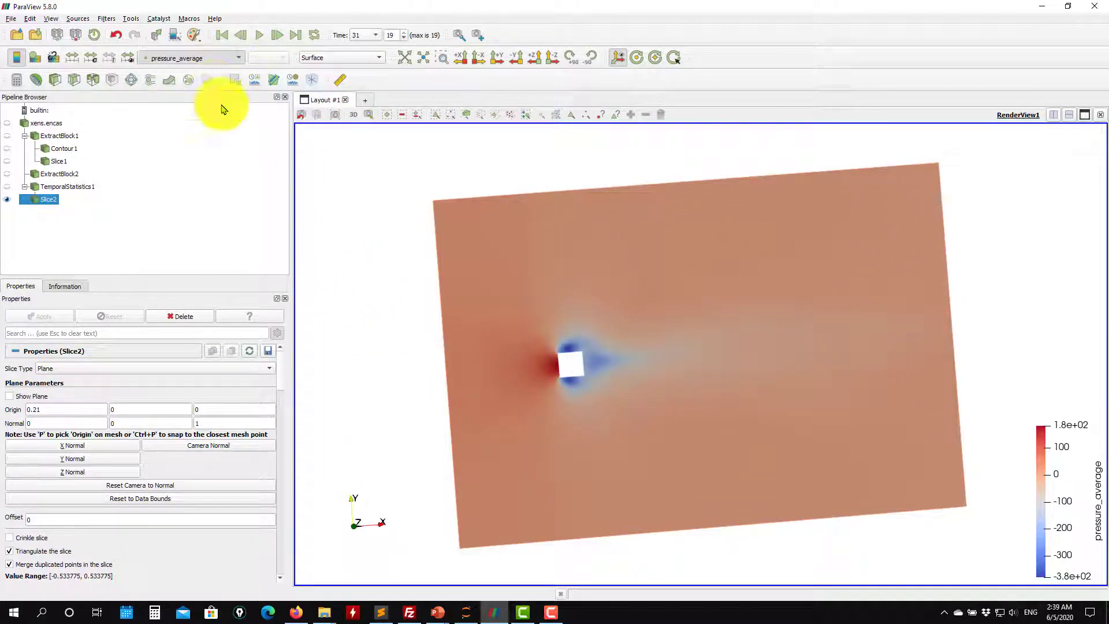
{"action": "left_click", "coordinate": [222, 57]}
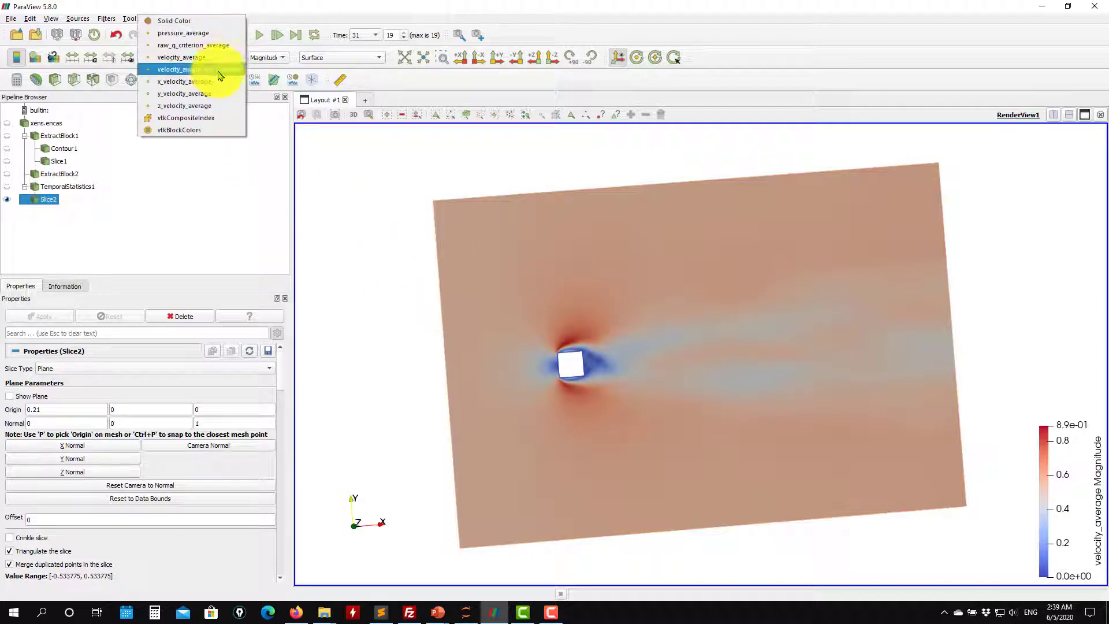
{"action": "left_click", "coordinate": [217, 88]}
{"action": "left_click", "coordinate": [231, 57]}
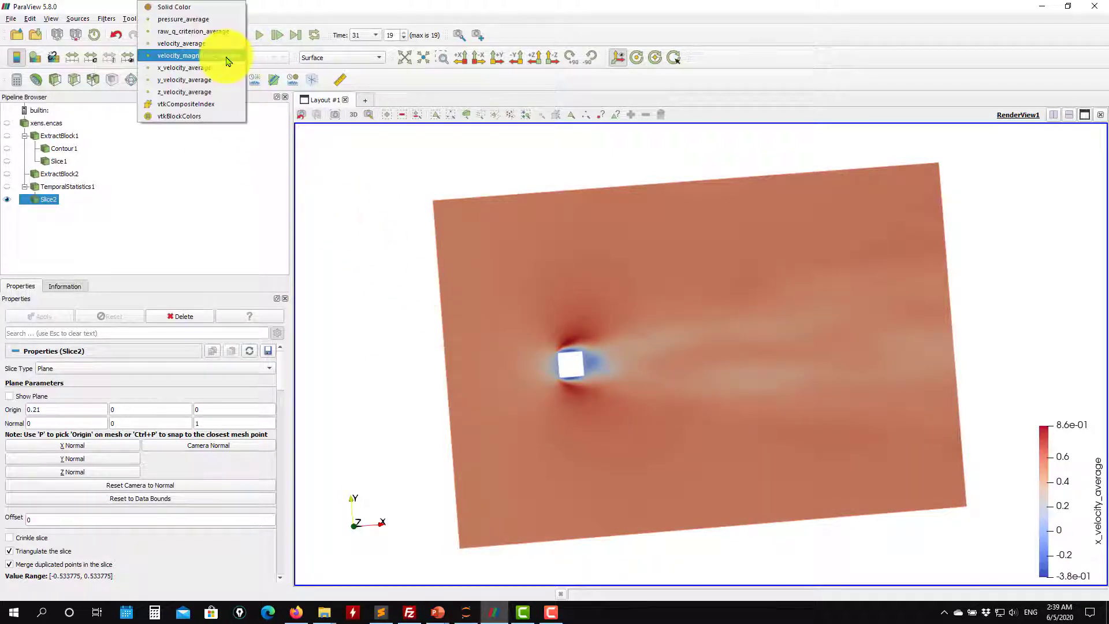
{"action": "left_click", "coordinate": [186, 19]}
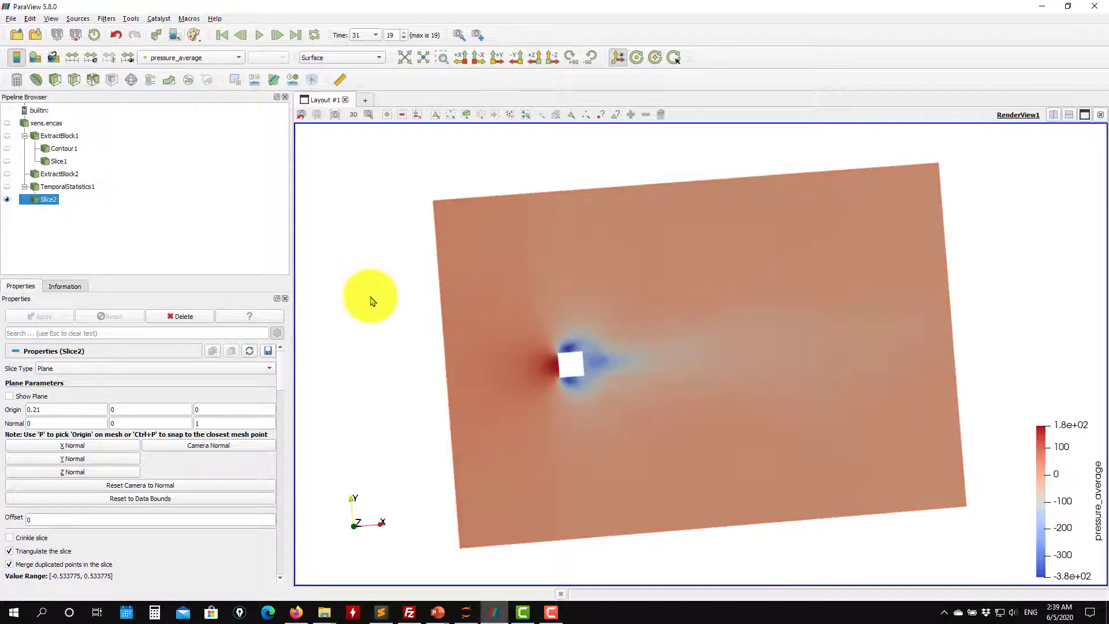
Step: Compare the instantaneous x_velocity slice with the time-averaged pressure slice by alternating which of the two is visible
{"action": "left_click", "coordinate": [11, 164]}
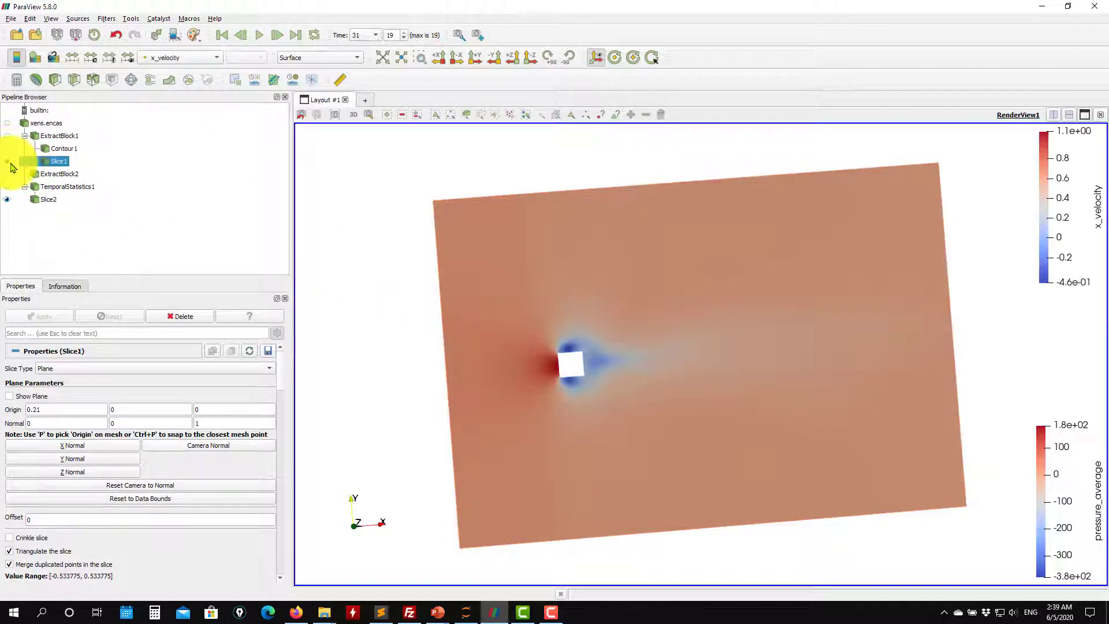
{"action": "left_click", "coordinate": [8, 199]}
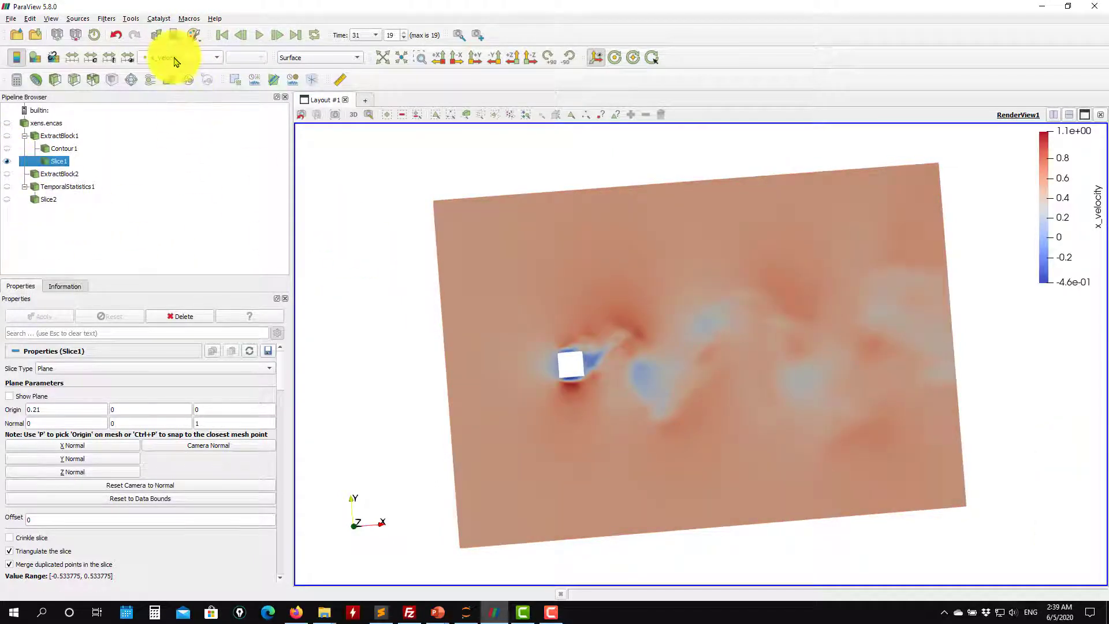
{"action": "left_click", "coordinate": [7, 199]}
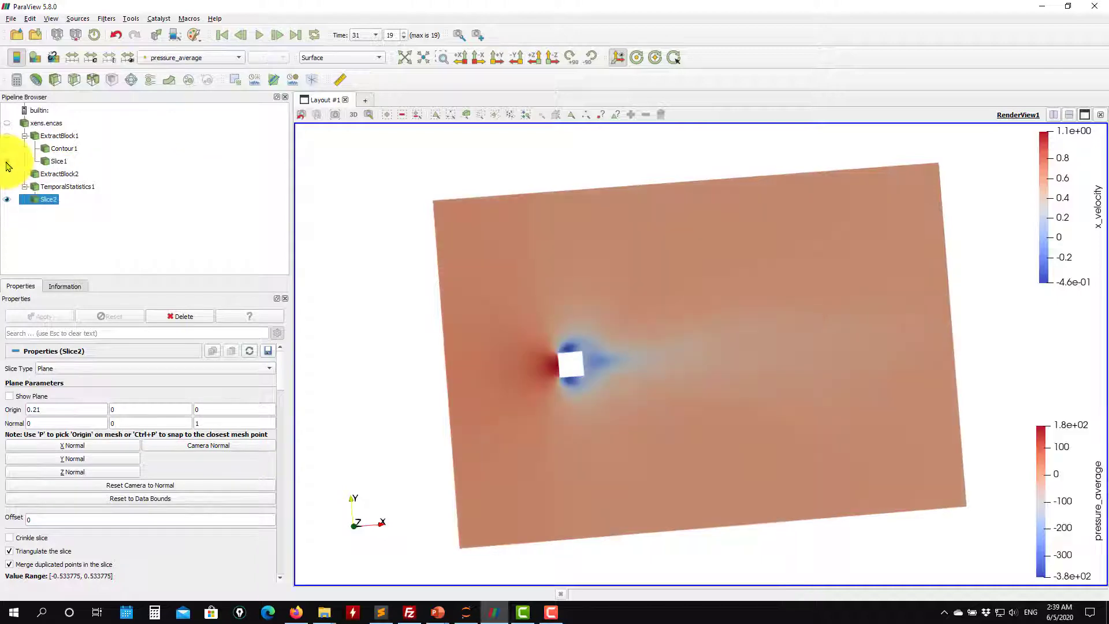
{"action": "left_click", "coordinate": [7, 161]}
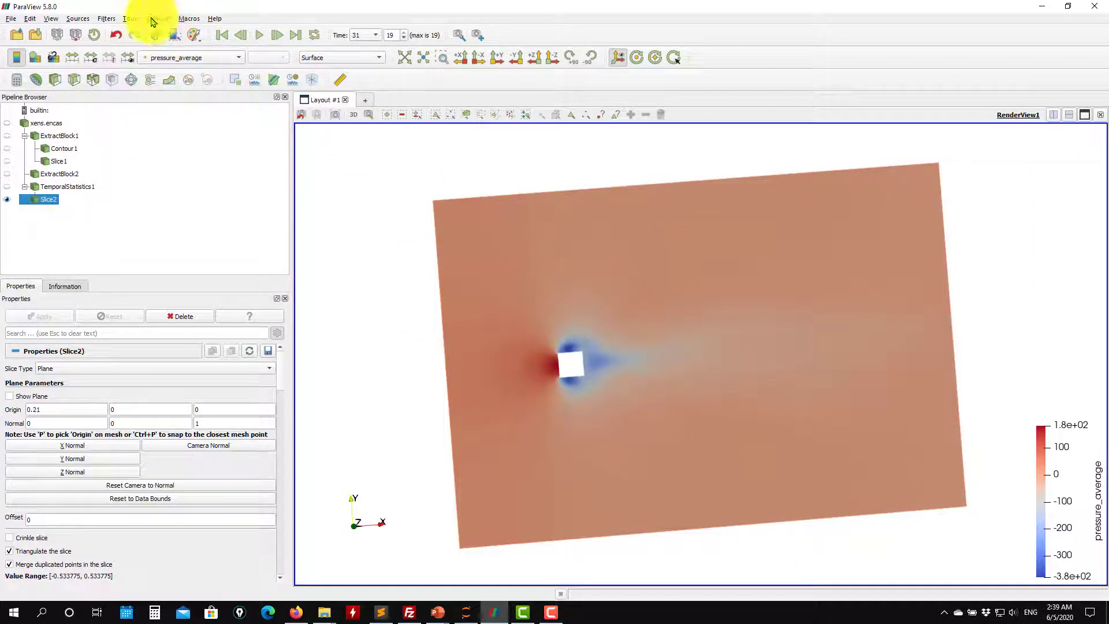
{"action": "left_click", "coordinate": [106, 19]}
{"action": "mouse_move", "coordinate": [137, 78]}
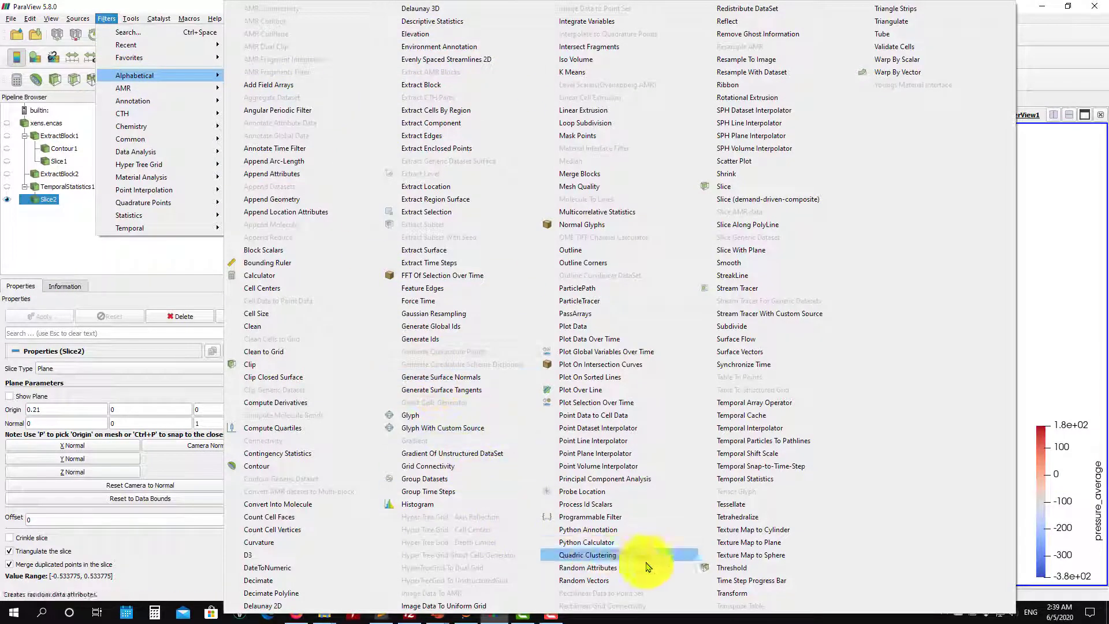
{"action": "left_click", "coordinate": [1076, 263]}
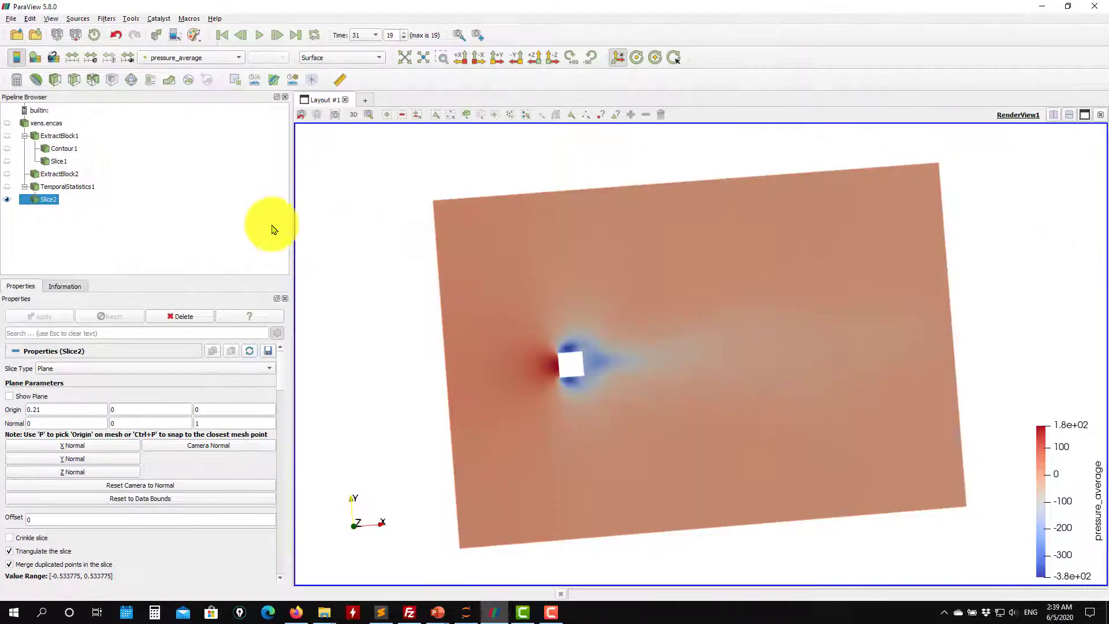
Step: Show only the instantaneous slice and apply a Glyph filter to it with arrows oriented by velocity and scaled by pressure
{"action": "left_click", "coordinate": [7, 161]}
{"action": "left_click", "coordinate": [6, 200]}
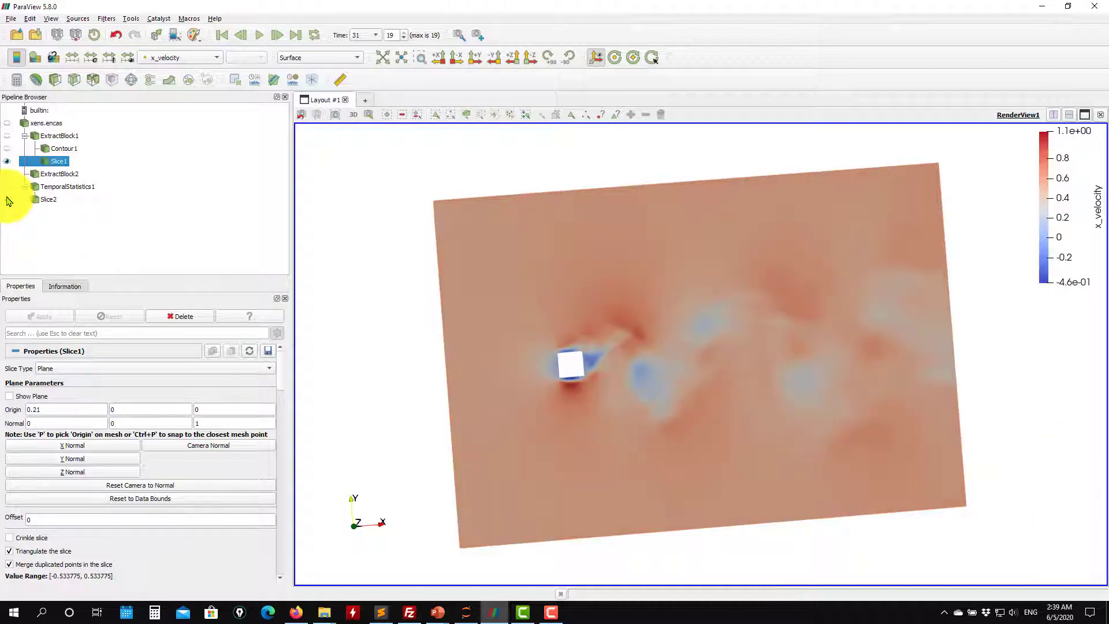
{"action": "left_click", "coordinate": [129, 79]}
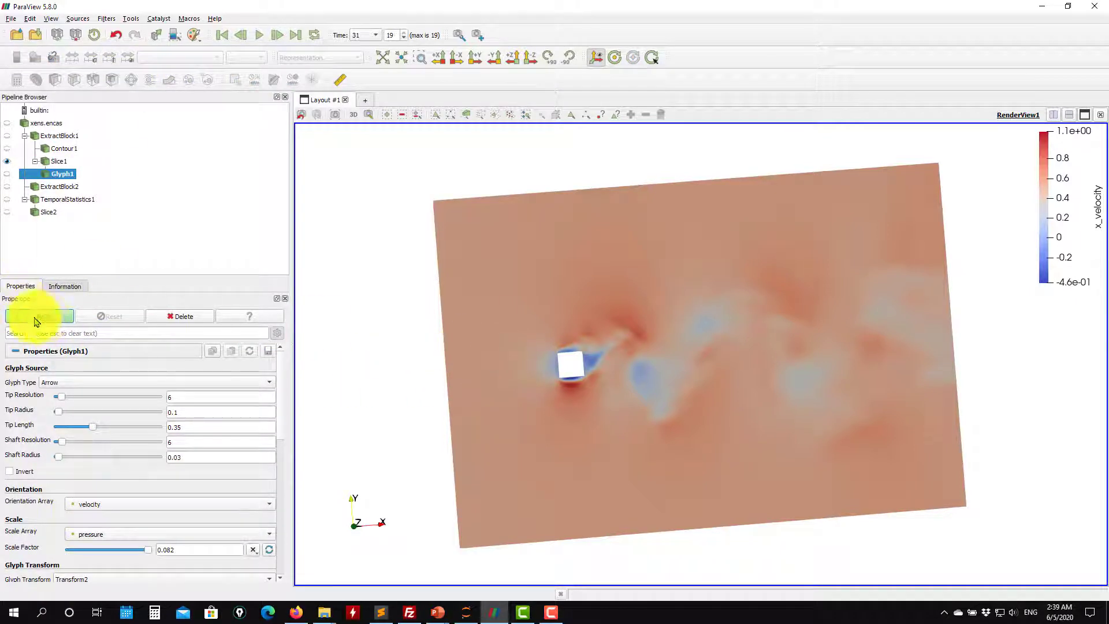
{"action": "left_click", "coordinate": [44, 321]}
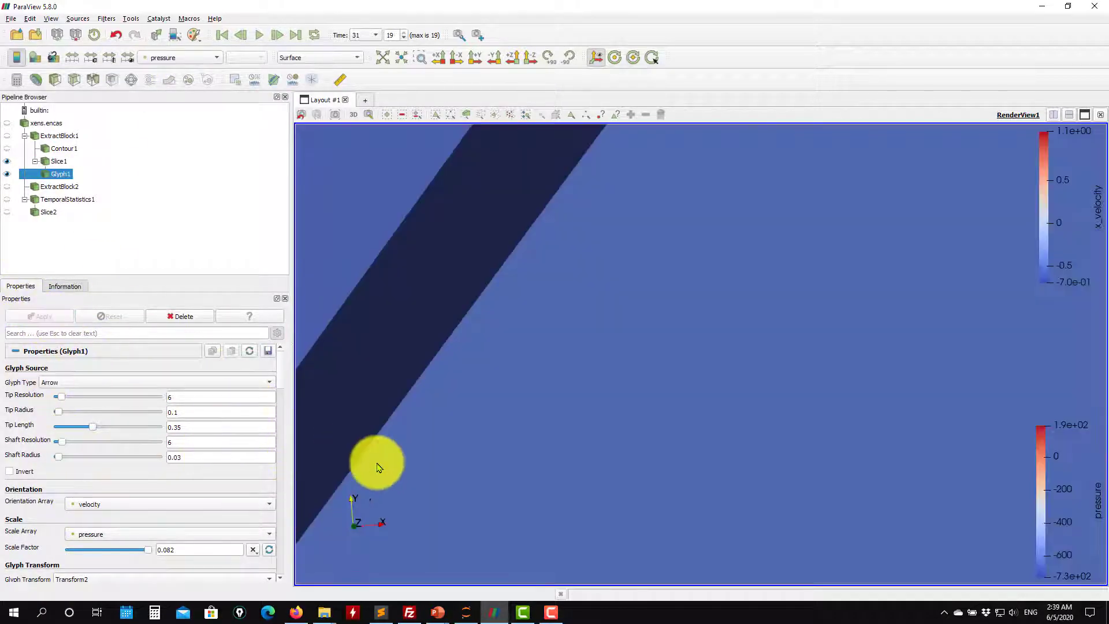
Step: Try a scale factor of 0.001 for the pressure-scaled arrows and inspect their size around the cylinder
{"action": "double_click", "coordinate": [188, 550]}
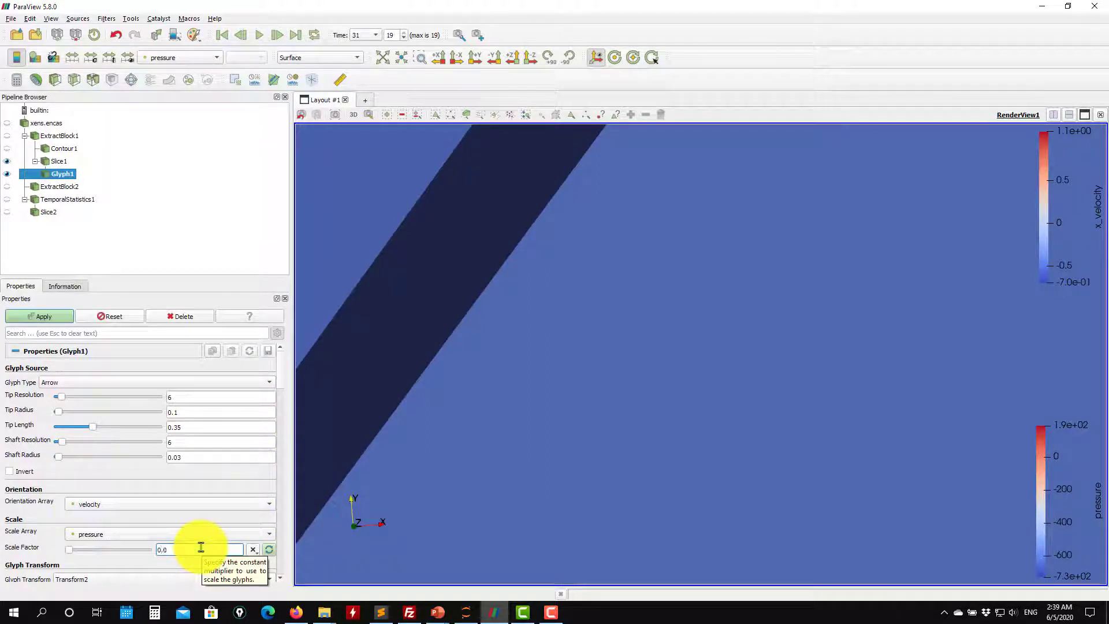
{"action": "type", "text": "0.001"}
{"action": "left_click", "coordinate": [42, 317]}
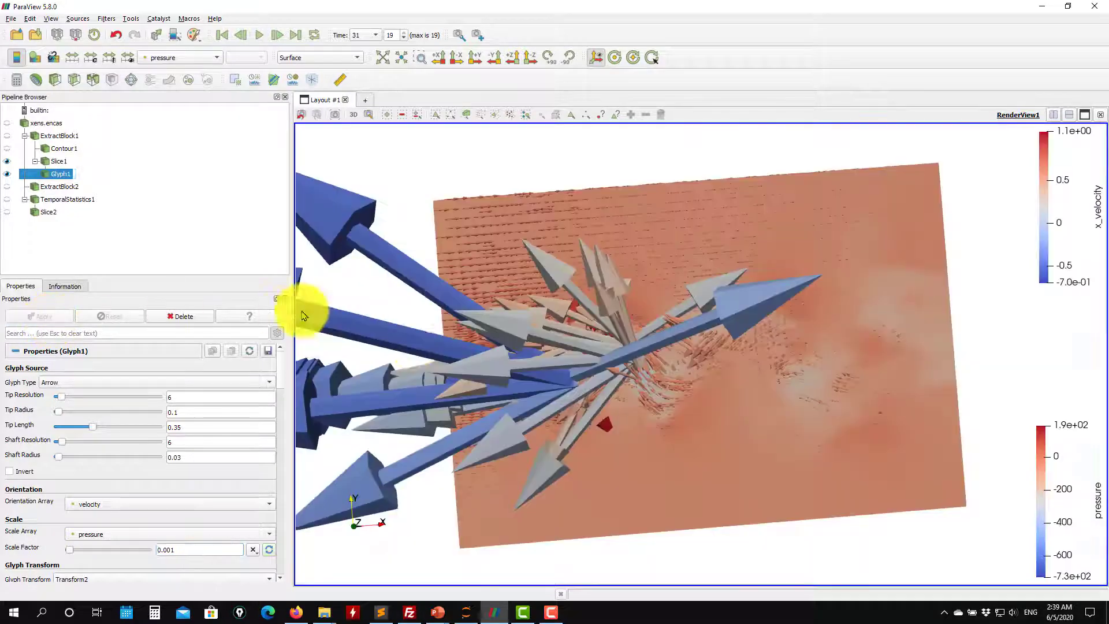
{"action": "left_click_drag", "start_coordinate": [546, 386], "coordinate": [636, 396]}
{"action": "scroll", "coordinate": [646, 386], "scroll_direction": "down", "scroll_amount": 5}
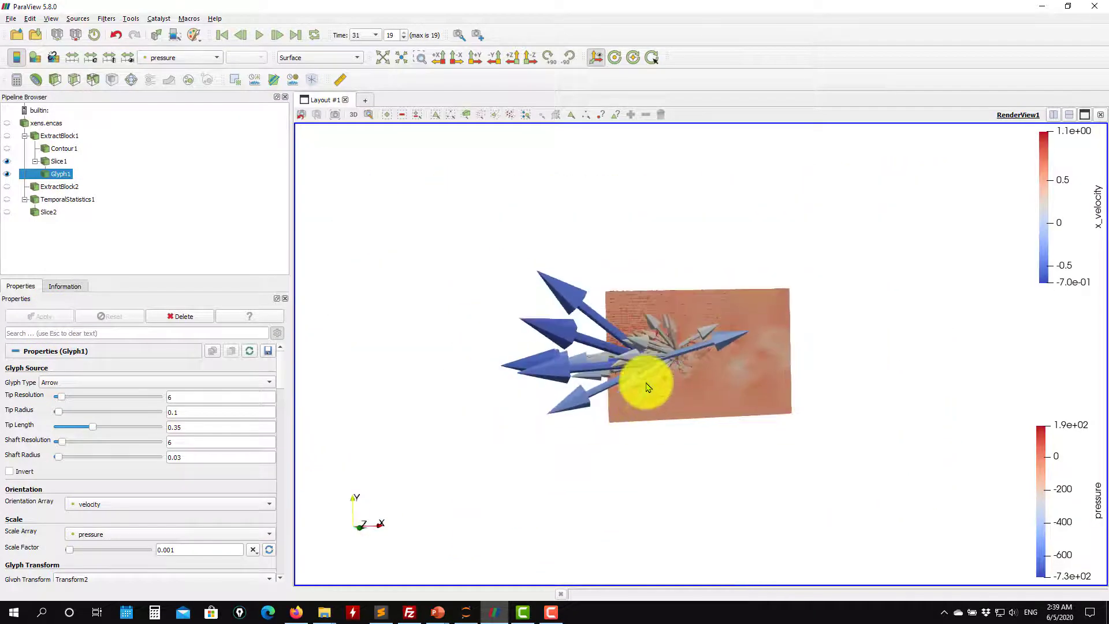
{"action": "scroll", "coordinate": [643, 376], "scroll_direction": "up", "scroll_amount": 7}
{"action": "scroll", "coordinate": [645, 381], "scroll_direction": "up", "scroll_amount": 2}
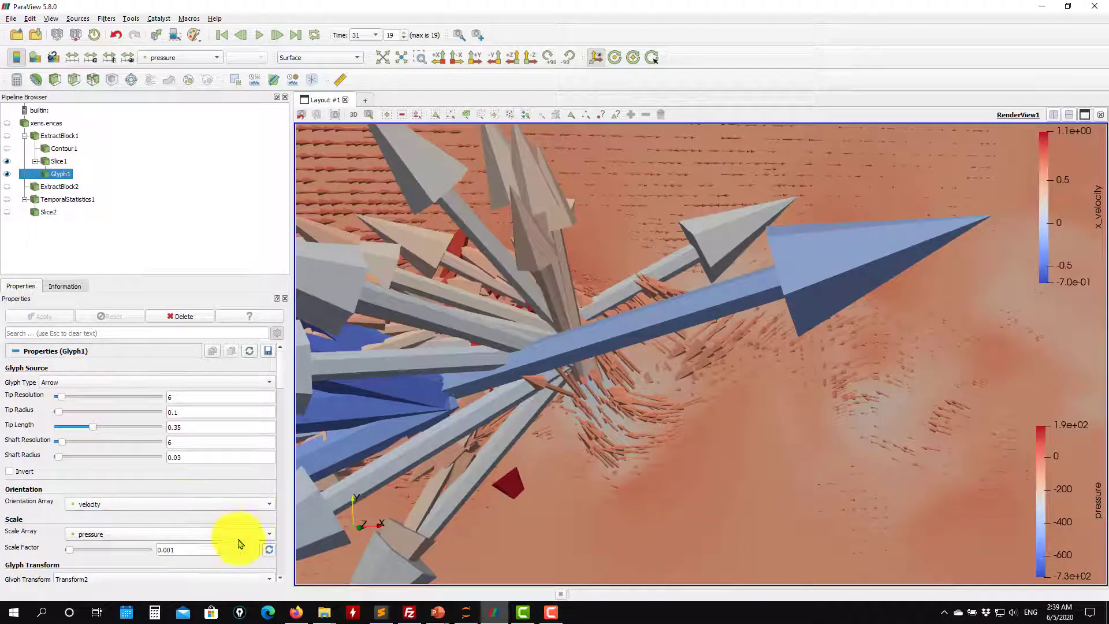
Step: Give the arrows a uniform size by using no scale array with a scale factor of 0.01, keeping velocity as the orientation array
{"action": "left_click", "coordinate": [261, 539]}
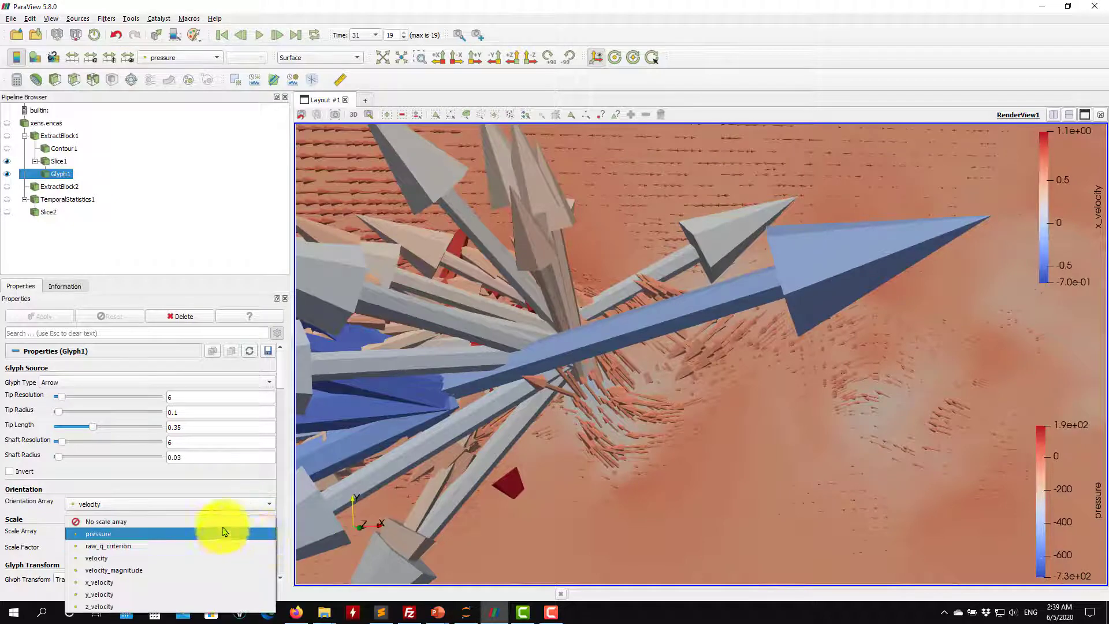
{"action": "left_click", "coordinate": [133, 522]}
{"action": "left_click", "coordinate": [35, 317]}
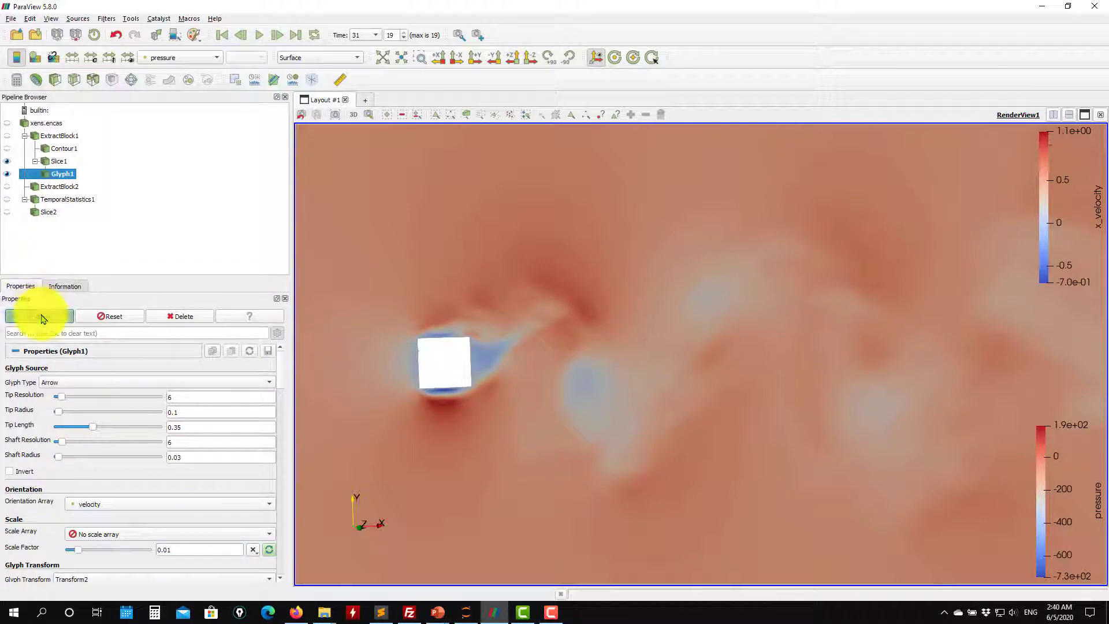
{"action": "left_click", "coordinate": [41, 318]}
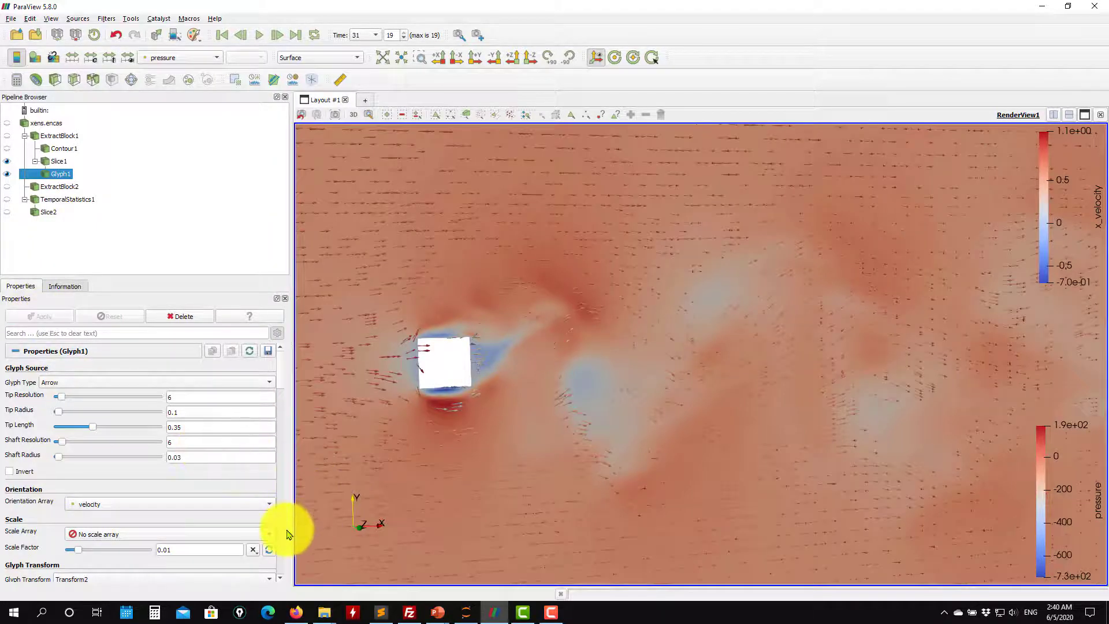
{"action": "left_click", "coordinate": [270, 505]}
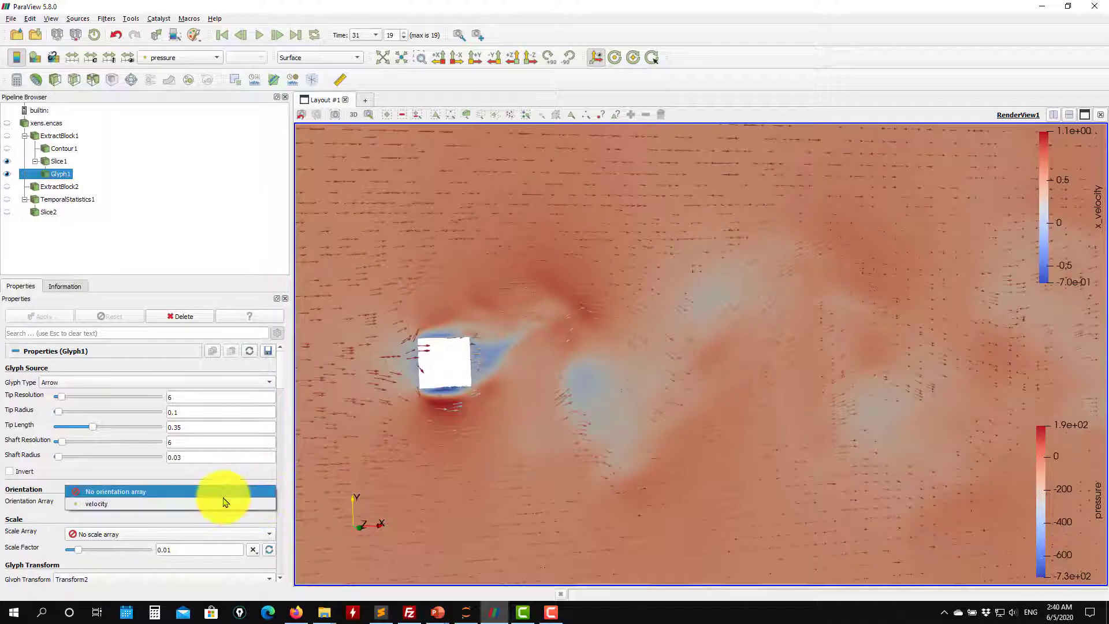
{"action": "left_click", "coordinate": [187, 504]}
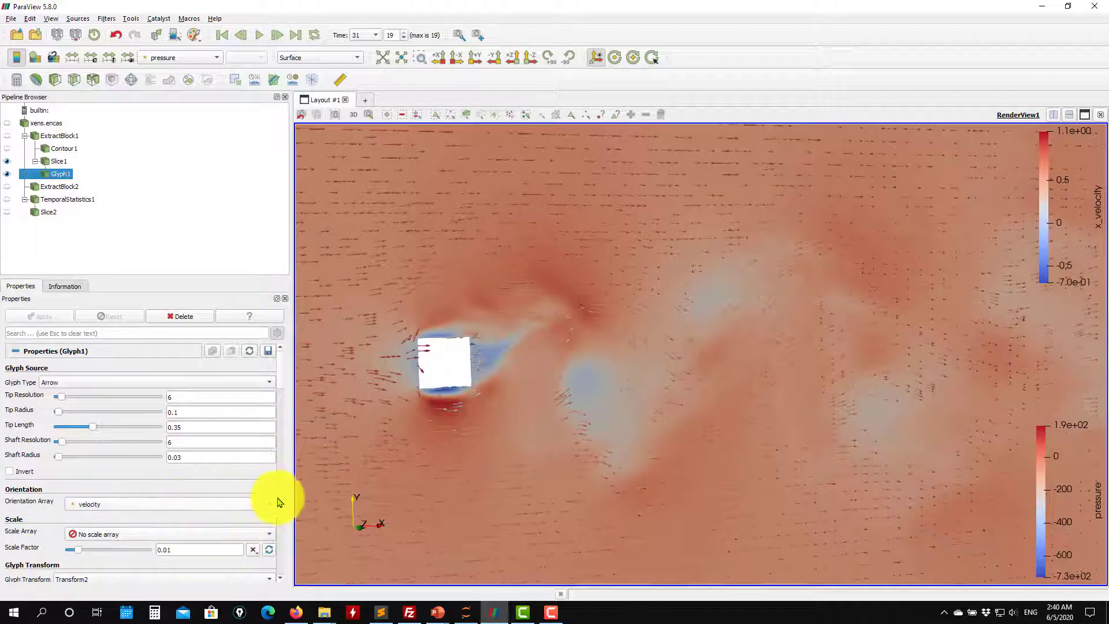
Step: Color the velocity arrows with Solid Color and inspect them over the slice in the cylinder's wake
{"action": "scroll", "coordinate": [284, 388], "scroll_direction": "down", "scroll_amount": 3}
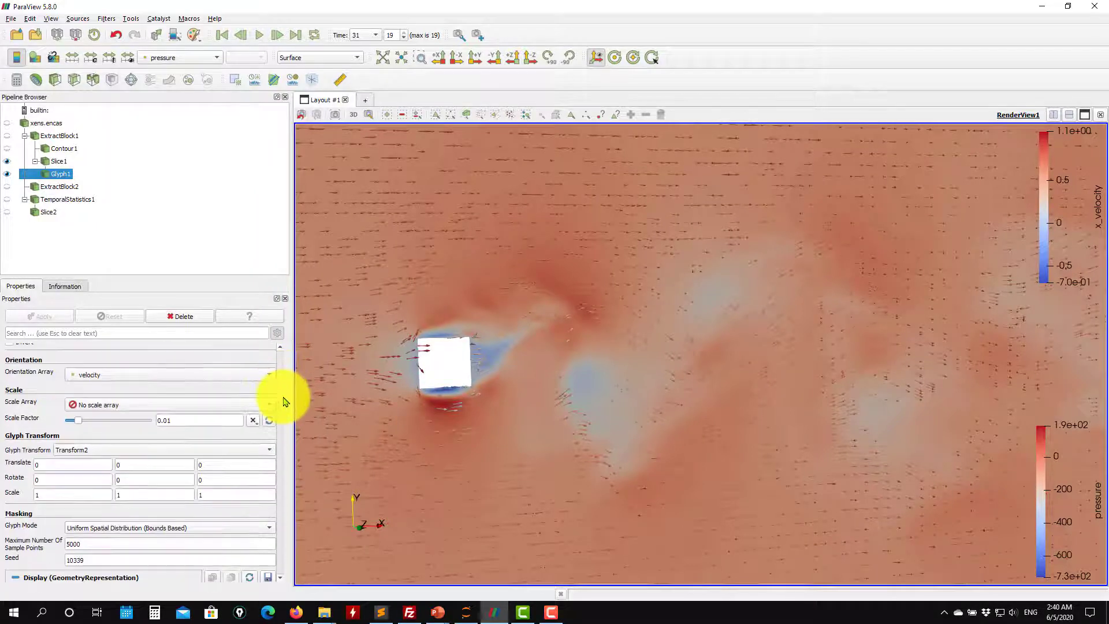
{"action": "scroll", "coordinate": [285, 396], "scroll_direction": "up", "scroll_amount": 3}
{"action": "left_click", "coordinate": [210, 61]}
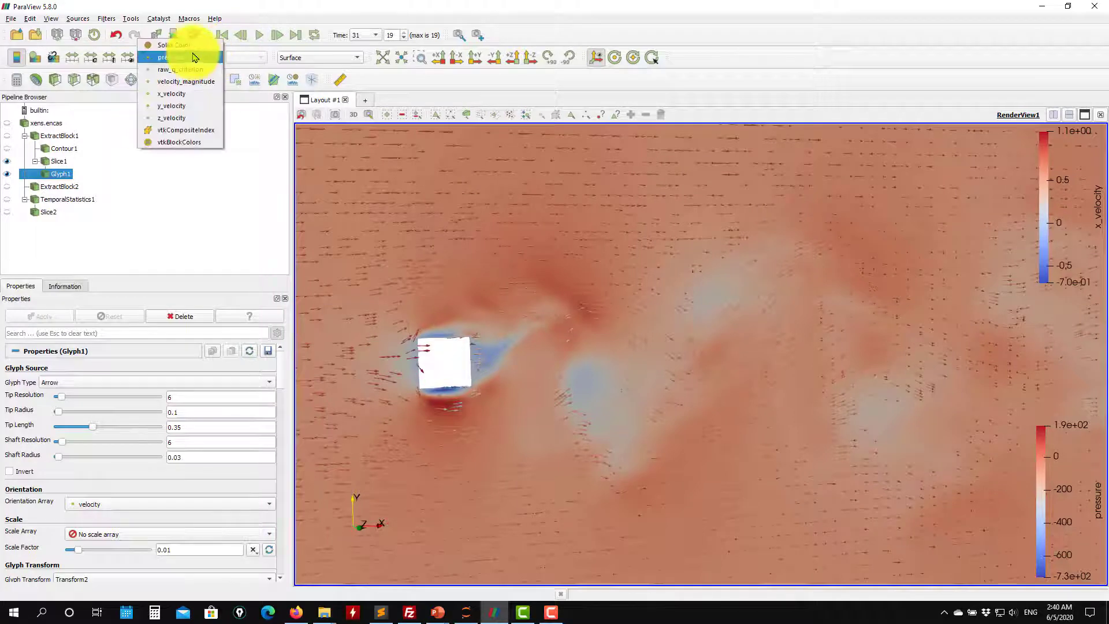
{"action": "left_click", "coordinate": [185, 70]}
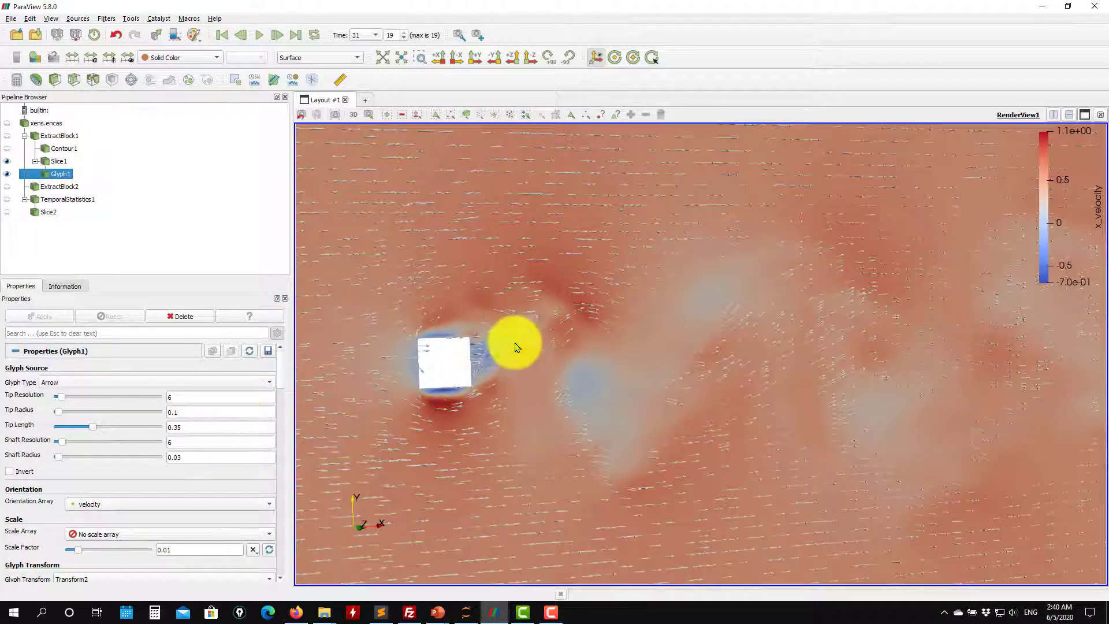
{"action": "scroll", "coordinate": [606, 389], "scroll_direction": "down", "scroll_amount": 5}
{"action": "scroll", "coordinate": [605, 394], "scroll_direction": "up", "scroll_amount": 10}
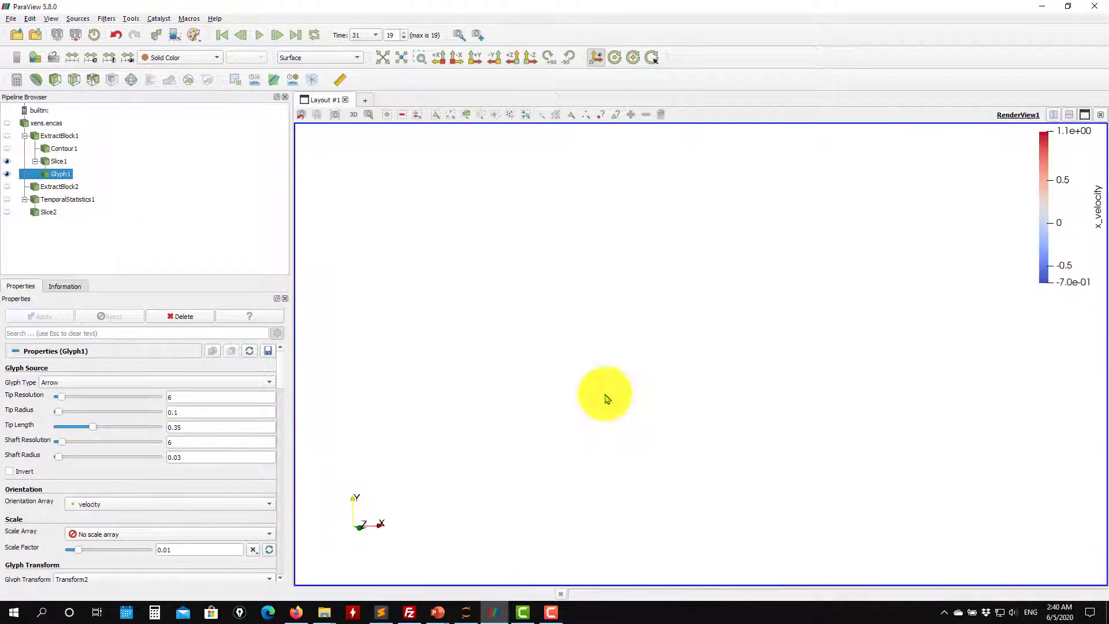
{"action": "scroll", "coordinate": [573, 396], "scroll_direction": "down", "scroll_amount": 3}
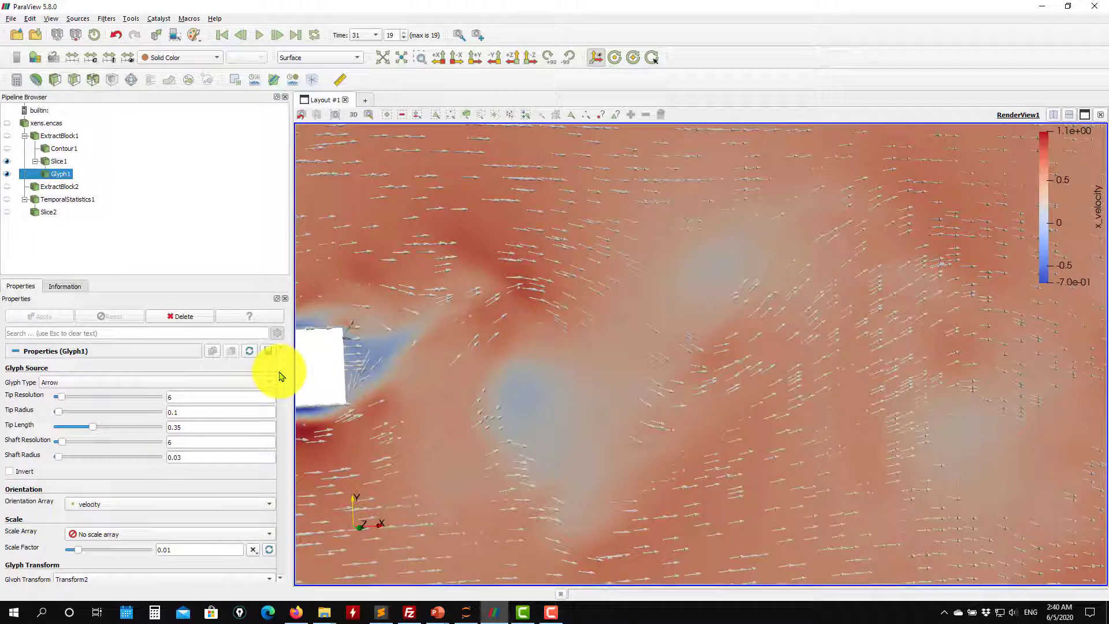
Step: Set the glyph masking mode to All Points and apply it to the arrows
{"action": "scroll", "coordinate": [282, 376], "scroll_direction": "down", "scroll_amount": 1}
{"action": "scroll", "coordinate": [281, 381], "scroll_direction": "down", "scroll_amount": 1}
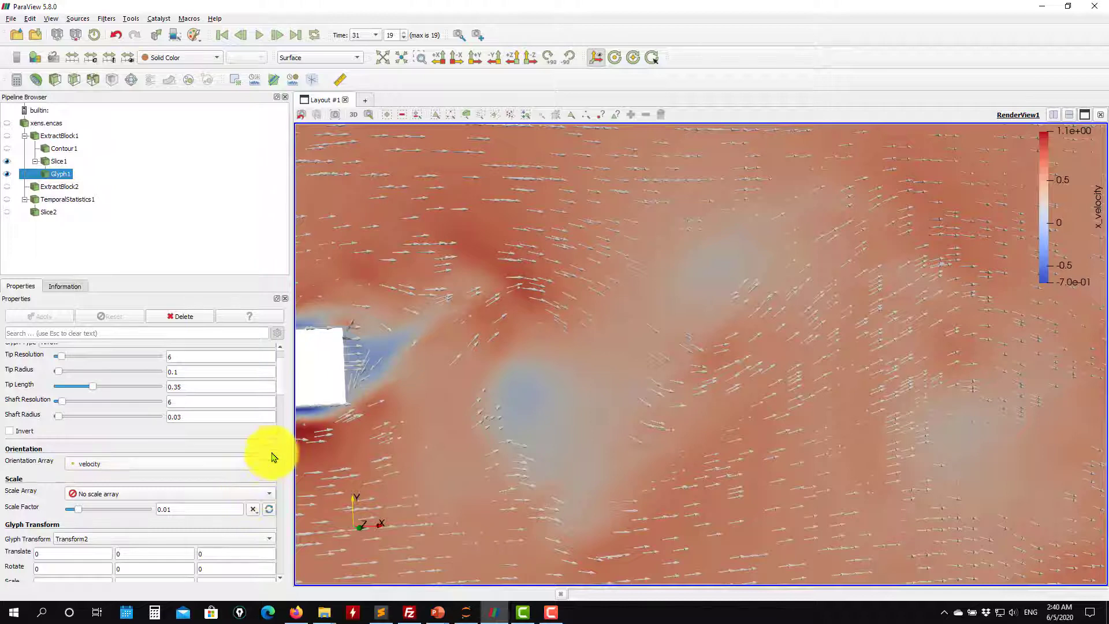
{"action": "left_click_drag", "start_coordinate": [281, 379], "coordinate": [285, 405]}
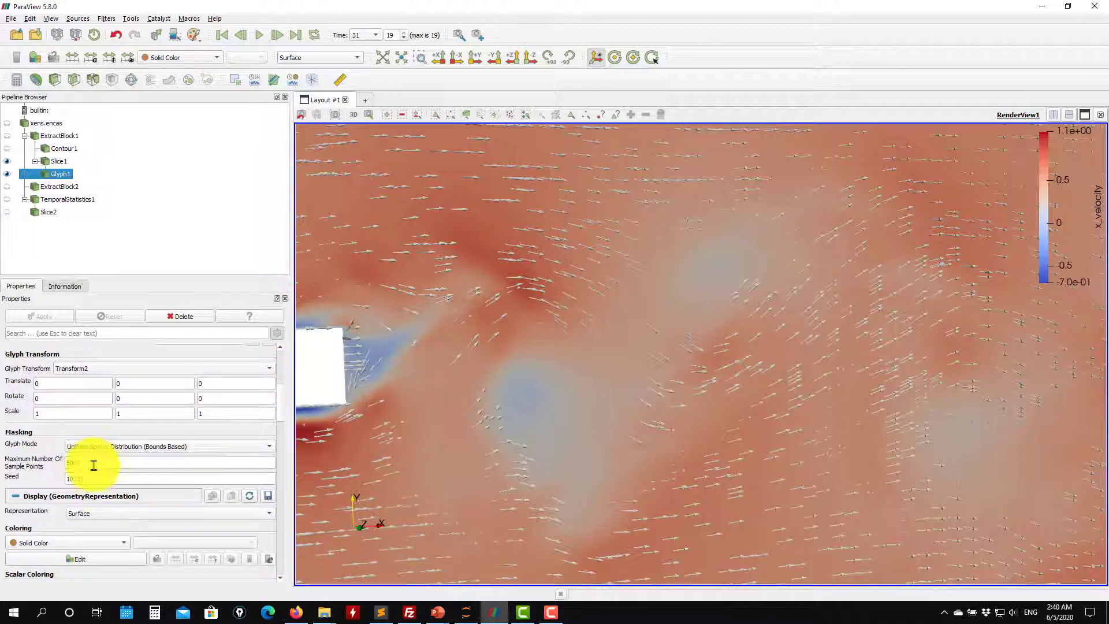
{"action": "left_click", "coordinate": [200, 454]}
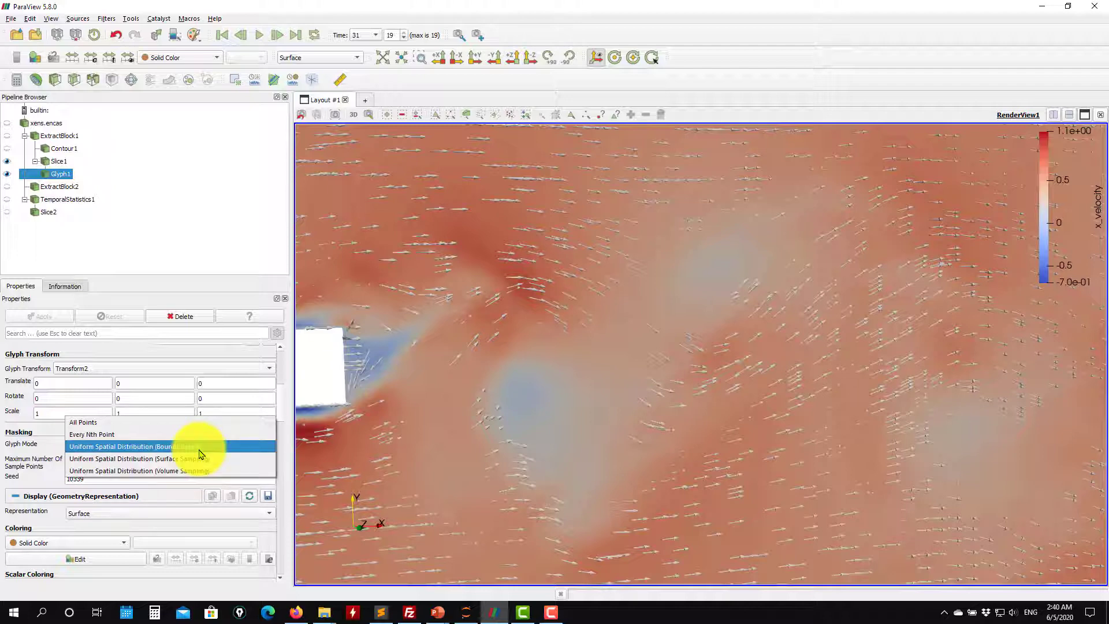
{"action": "left_click", "coordinate": [124, 422]}
{"action": "left_click", "coordinate": [42, 316]}
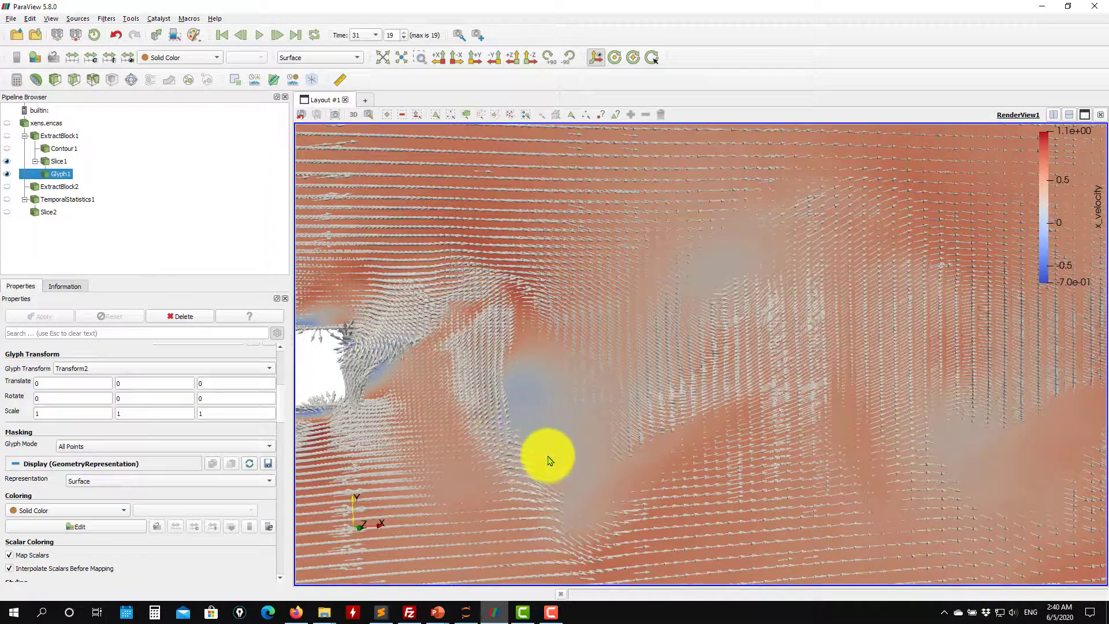
Step: Examine the dense velocity arrows over the whole slice and close up in the wake behind the square cylinder
{"action": "left_click_drag", "start_coordinate": [549, 460], "coordinate": [445, 434]}
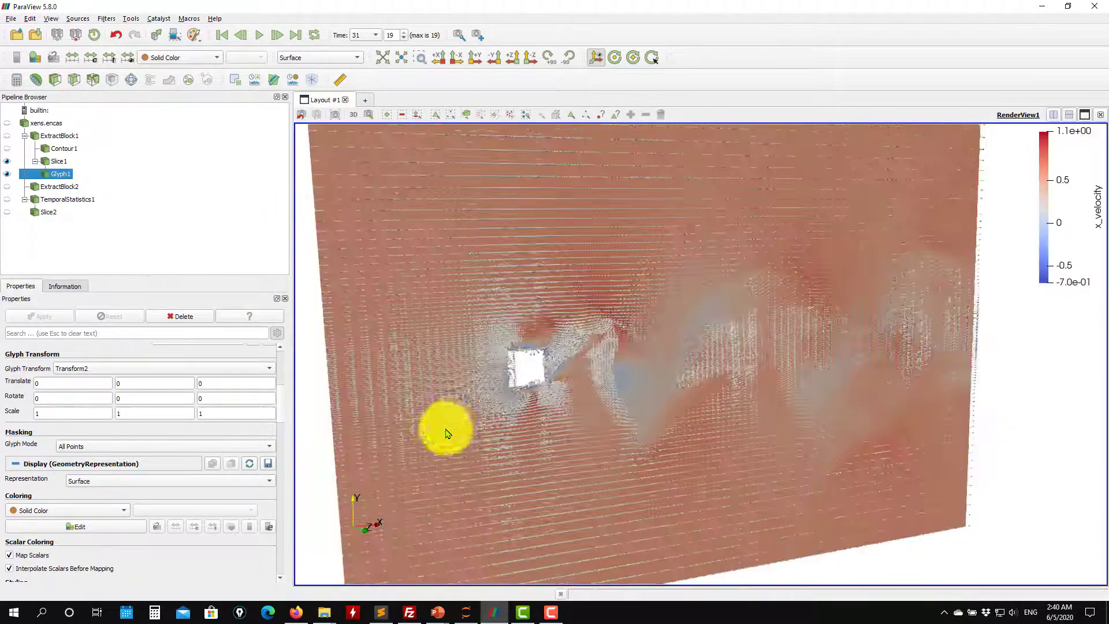
{"action": "scroll", "coordinate": [525, 367], "scroll_direction": "down", "scroll_amount": 2}
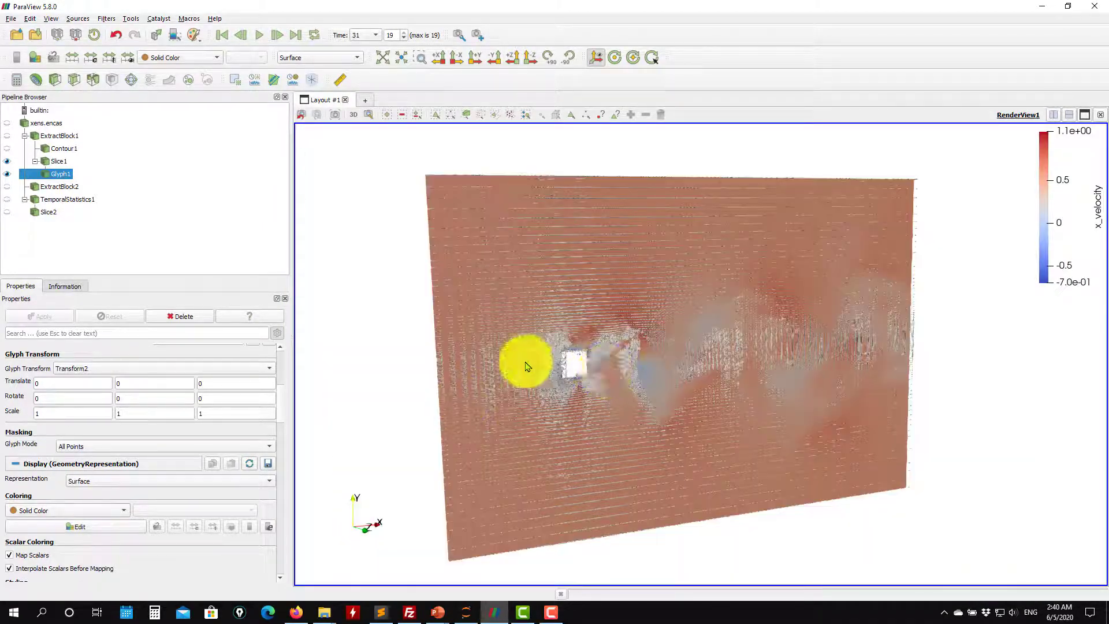
{"action": "left_click_drag", "start_coordinate": [526, 367], "coordinate": [564, 375]}
{"action": "scroll", "coordinate": [570, 370], "scroll_direction": "down", "scroll_amount": 5}
{"action": "scroll", "coordinate": [572, 370], "scroll_direction": "up", "scroll_amount": 6}
{"action": "scroll", "coordinate": [571, 368], "scroll_direction": "up", "scroll_amount": 3}
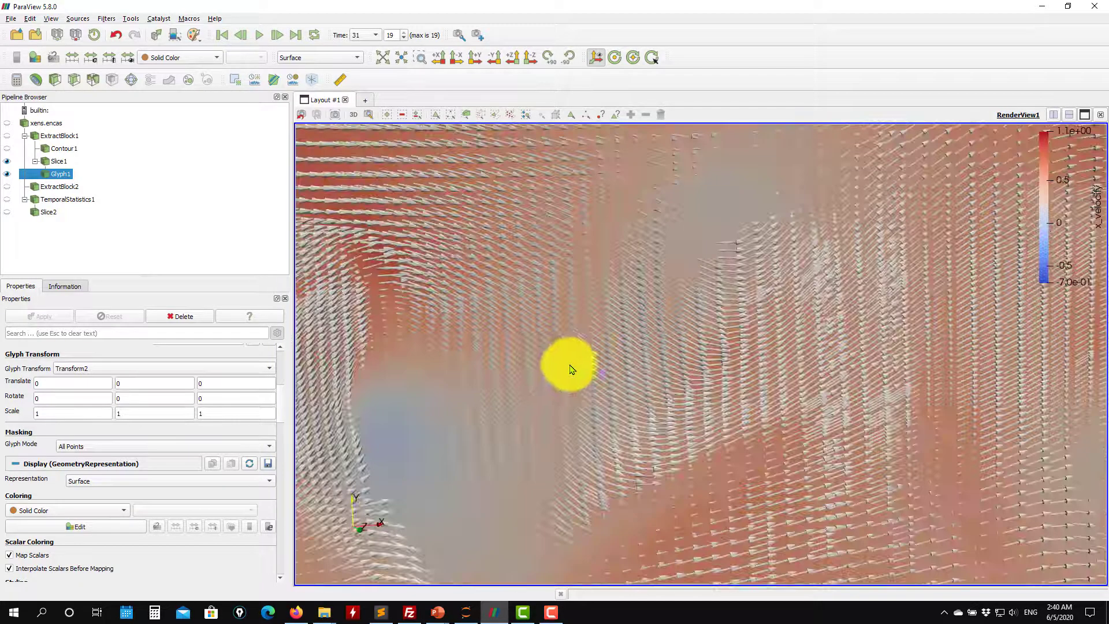
{"action": "scroll", "coordinate": [557, 372], "scroll_direction": "down", "scroll_amount": 5}
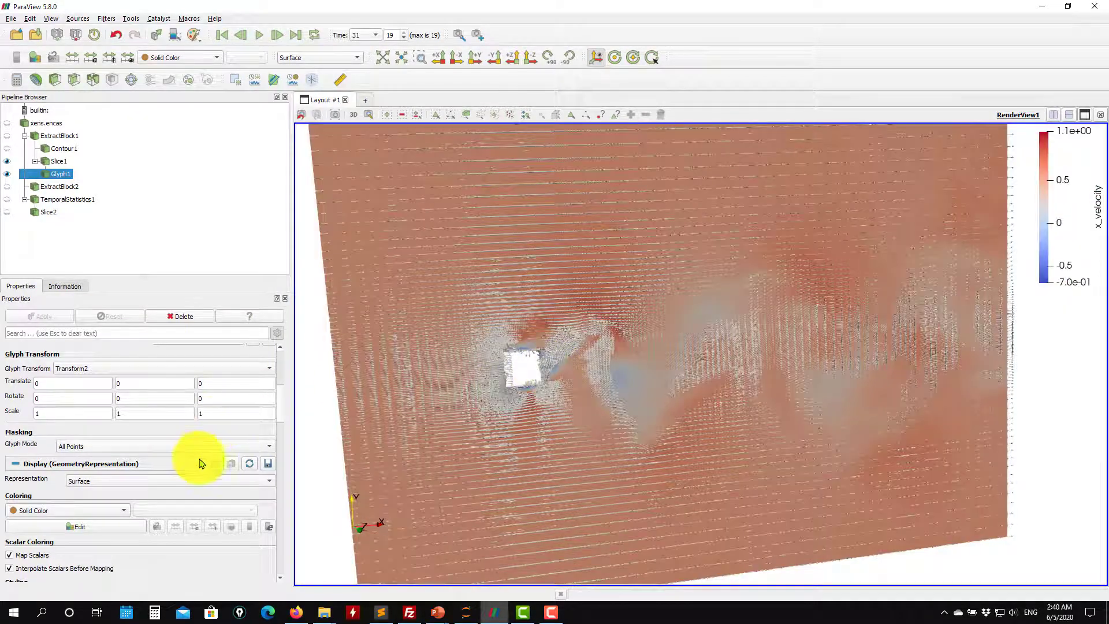
Step: Hide the velocity arrows and add a Threshold filter to the instantaneous slice
{"action": "left_click", "coordinate": [8, 173]}
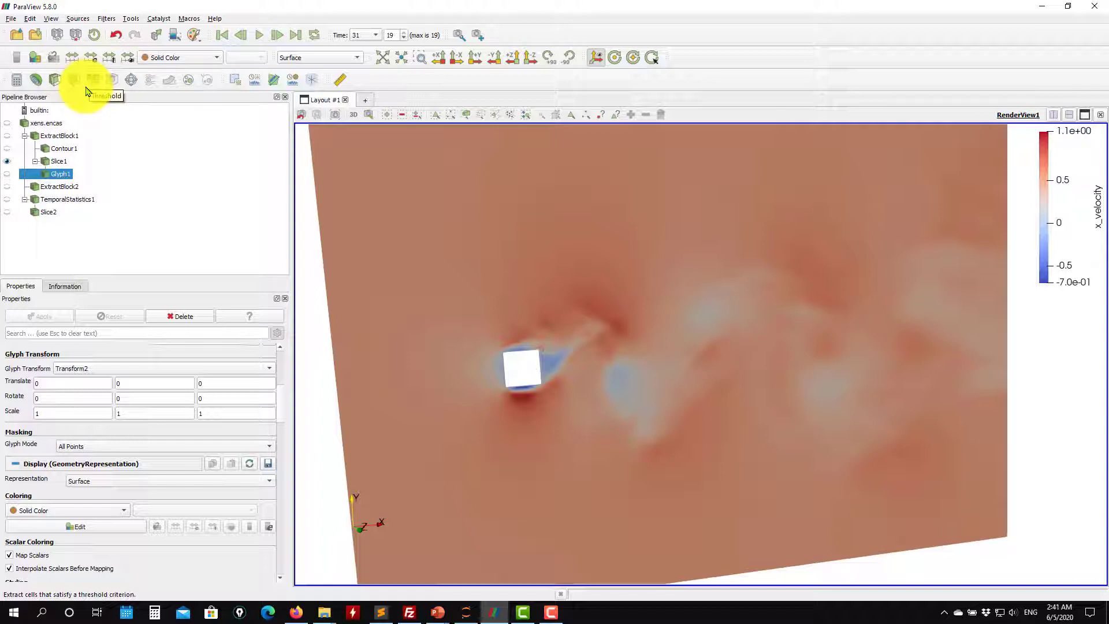
{"action": "left_click", "coordinate": [53, 161]}
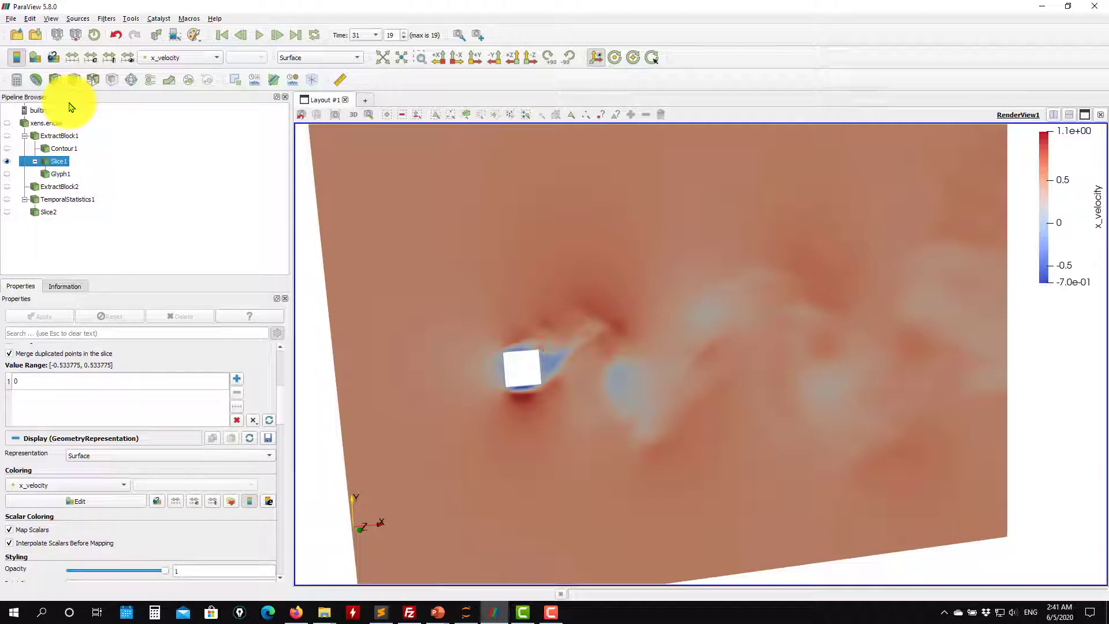
{"action": "left_click", "coordinate": [93, 85]}
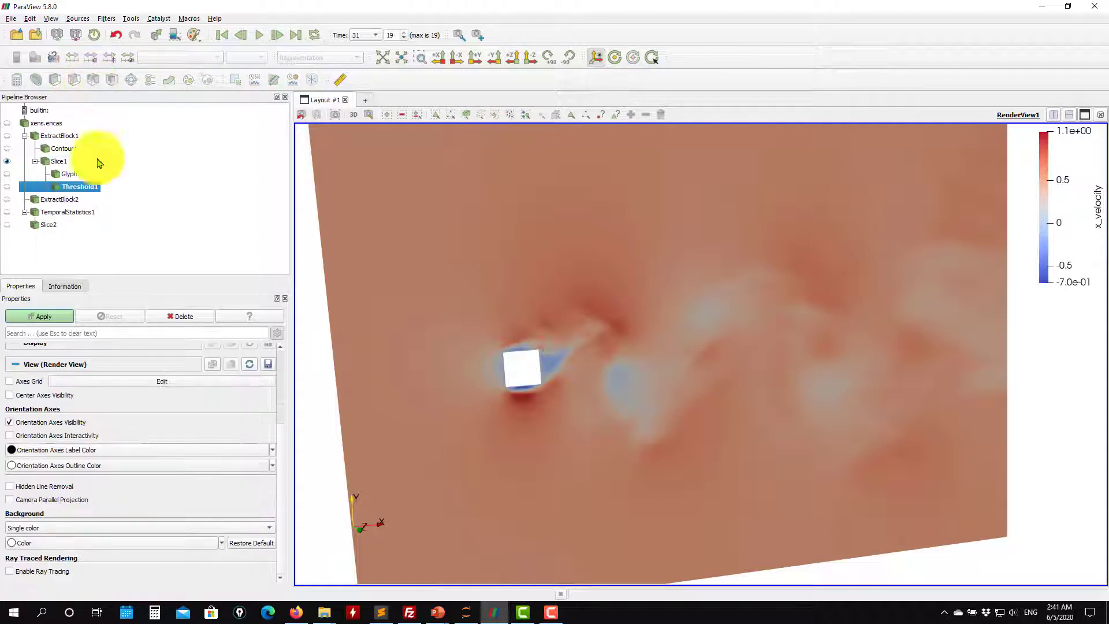
Step: Set the pressure threshold's maximum to 0, apply it, and inspect the remaining part of the slice
{"action": "left_click_drag", "start_coordinate": [282, 450], "coordinate": [297, 346]}
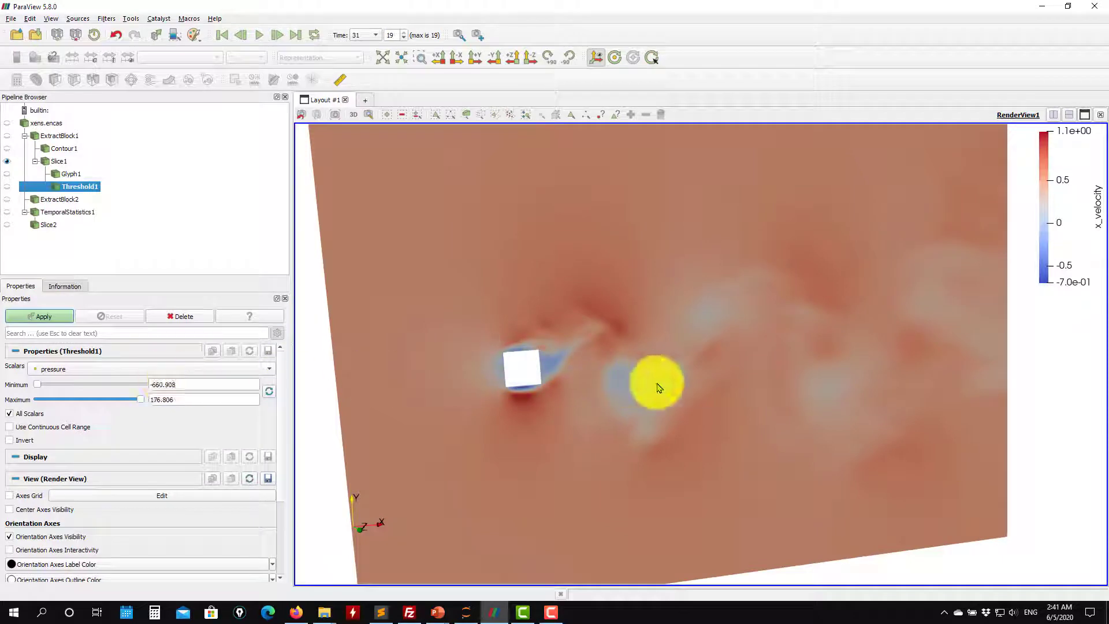
{"action": "left_click", "coordinate": [186, 399]}
{"action": "left_click_drag", "start_coordinate": [227, 402], "coordinate": [75, 398]}
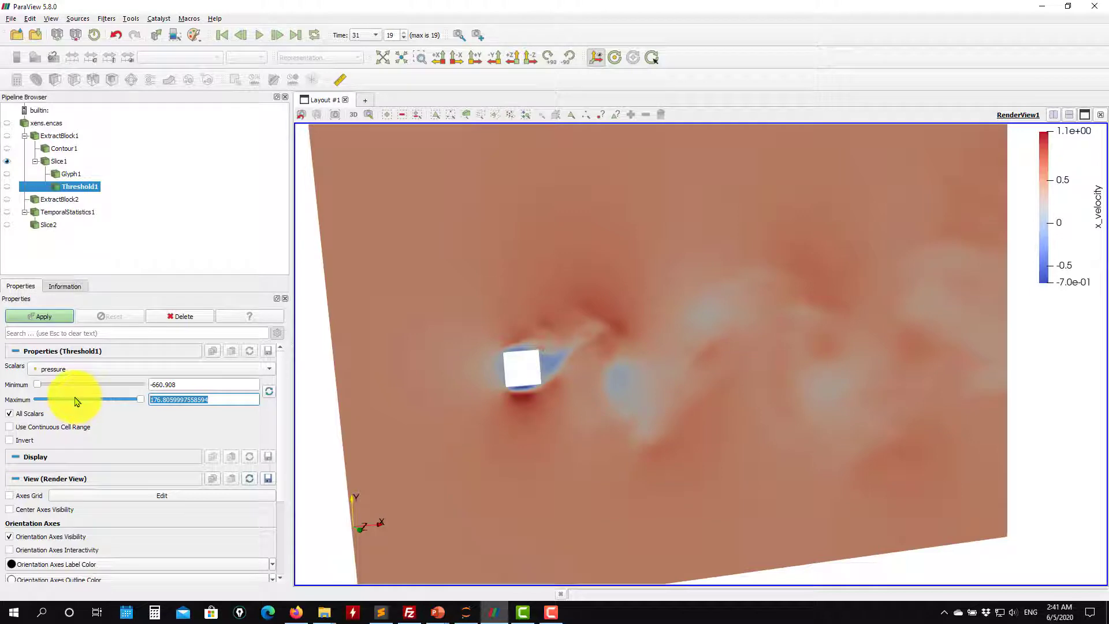
{"action": "left_click", "coordinate": [29, 317]}
{"action": "left_click_drag", "start_coordinate": [679, 372], "coordinate": [644, 383]}
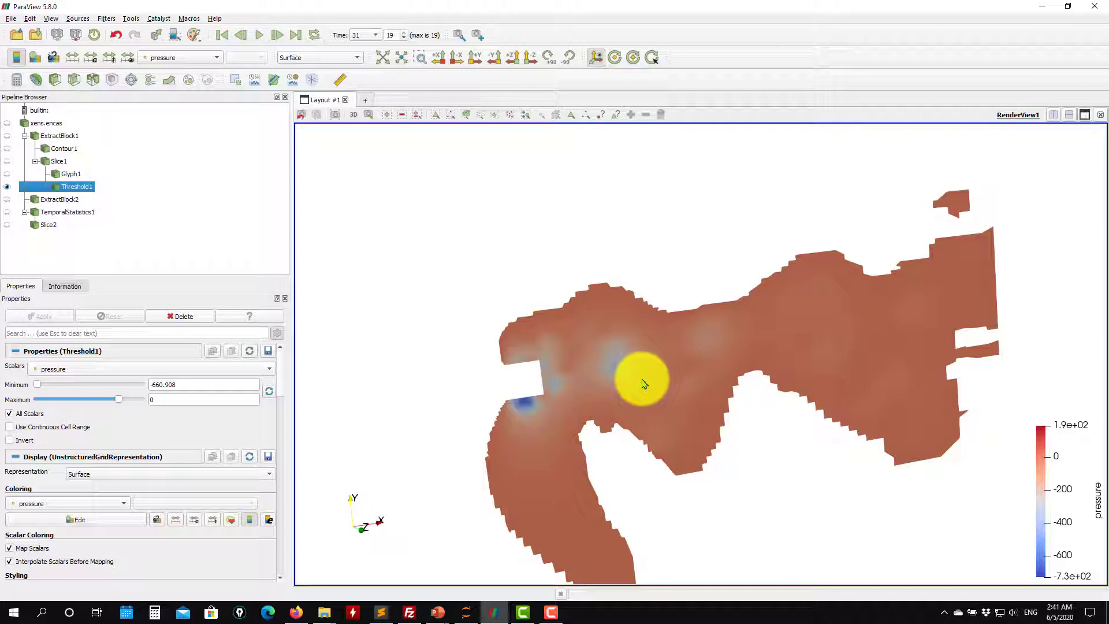
{"action": "mouse_move", "coordinate": [645, 384]}
{"action": "left_mouse_down"}
{"action": "mouse_move", "coordinate": [673, 389]}
{"action": "mouse_move", "coordinate": [657, 379]}
{"action": "mouse_move", "coordinate": [643, 389]}
{"action": "left_mouse_up"}
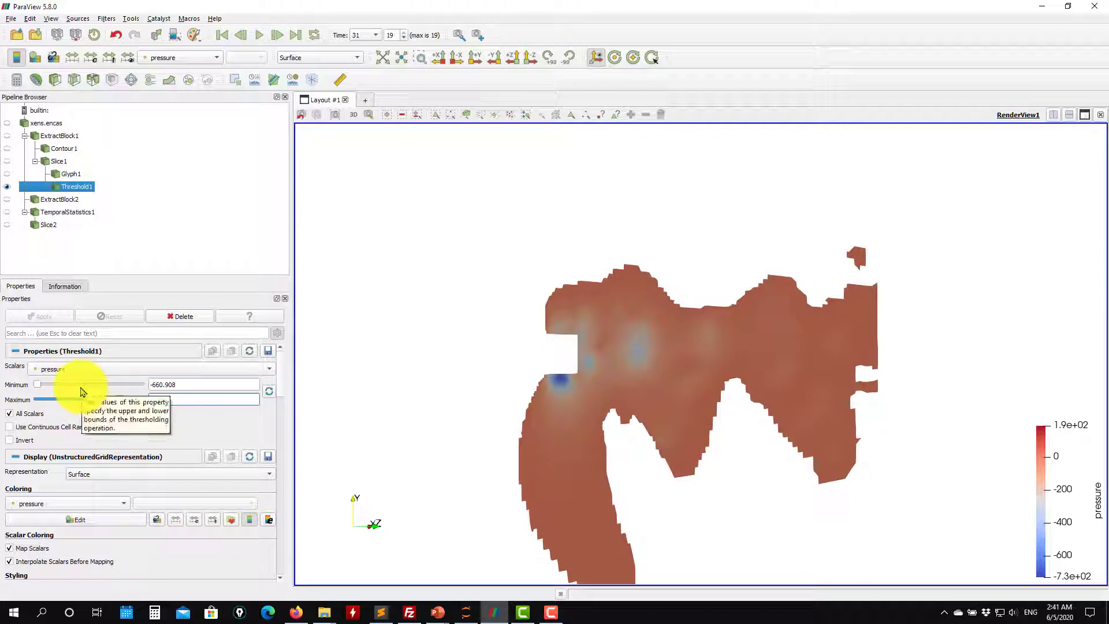
Step: Set the pressure threshold range from -1000 to -100, apply it, and inspect the region around the cylinder
{"action": "key", "text": "BackSpace"}
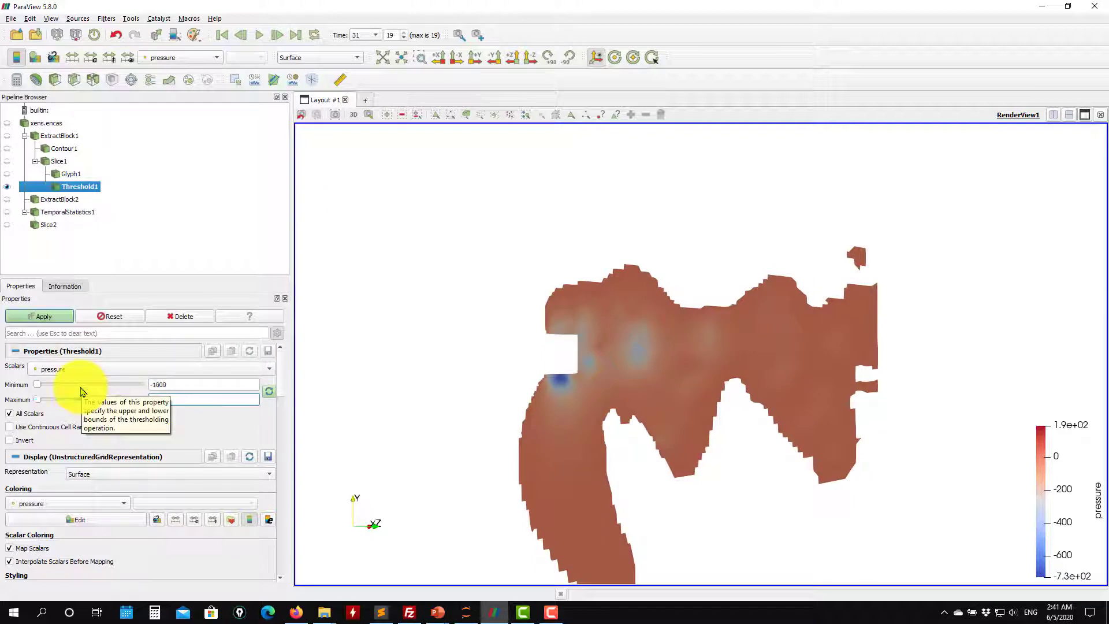
{"action": "type", "text": "-1000"}
{"action": "left_click_drag", "start_coordinate": [196, 400], "coordinate": [102, 396]}
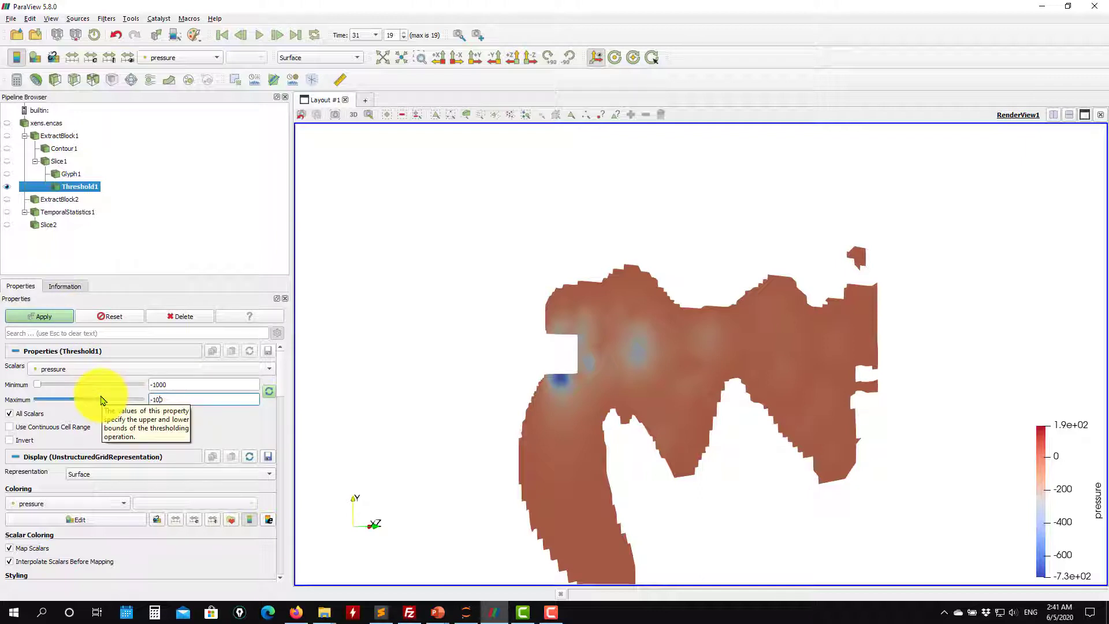
{"action": "left_click", "coordinate": [54, 316]}
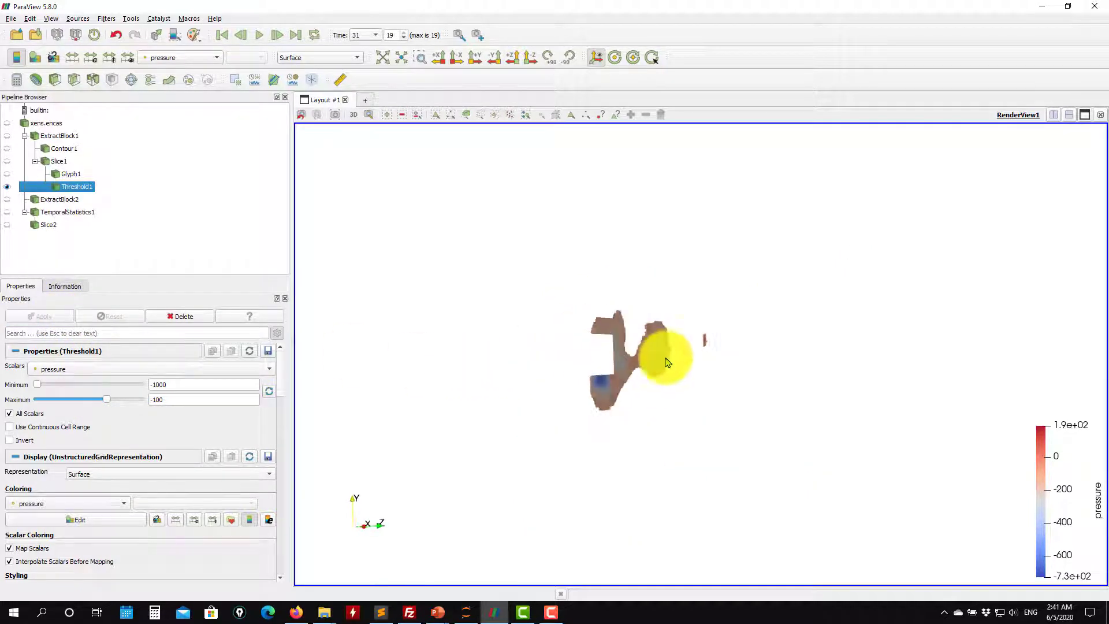
{"action": "left_click_drag", "start_coordinate": [667, 362], "coordinate": [549, 345]}
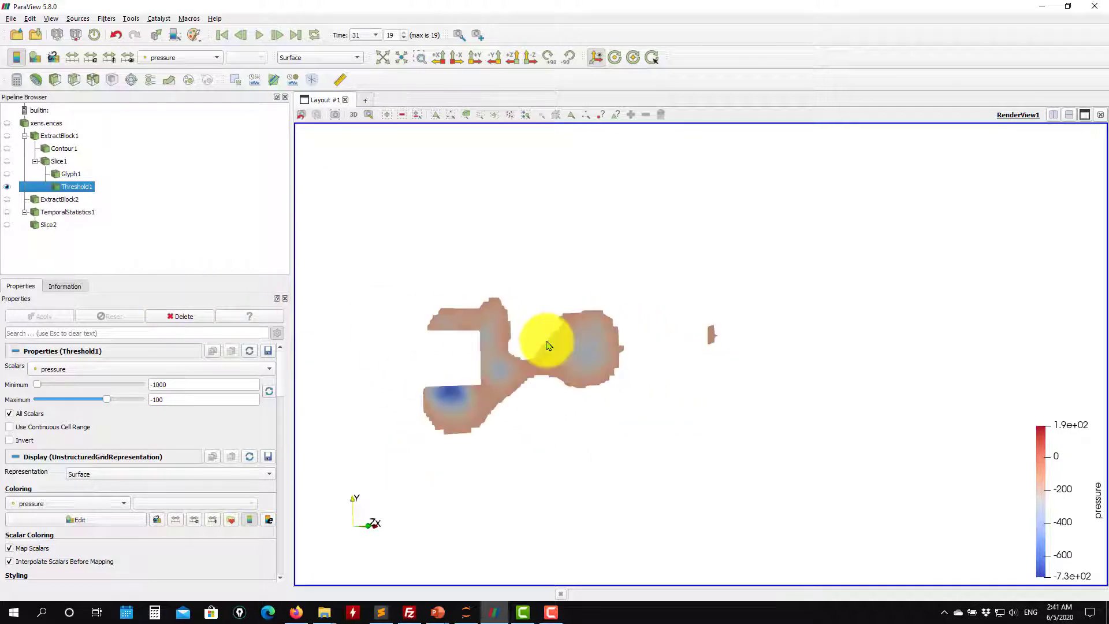
Step: Show the velocity arrows with the thresholded region, hide both in turn, and display the instantaneous slice again
{"action": "left_click", "coordinate": [7, 174]}
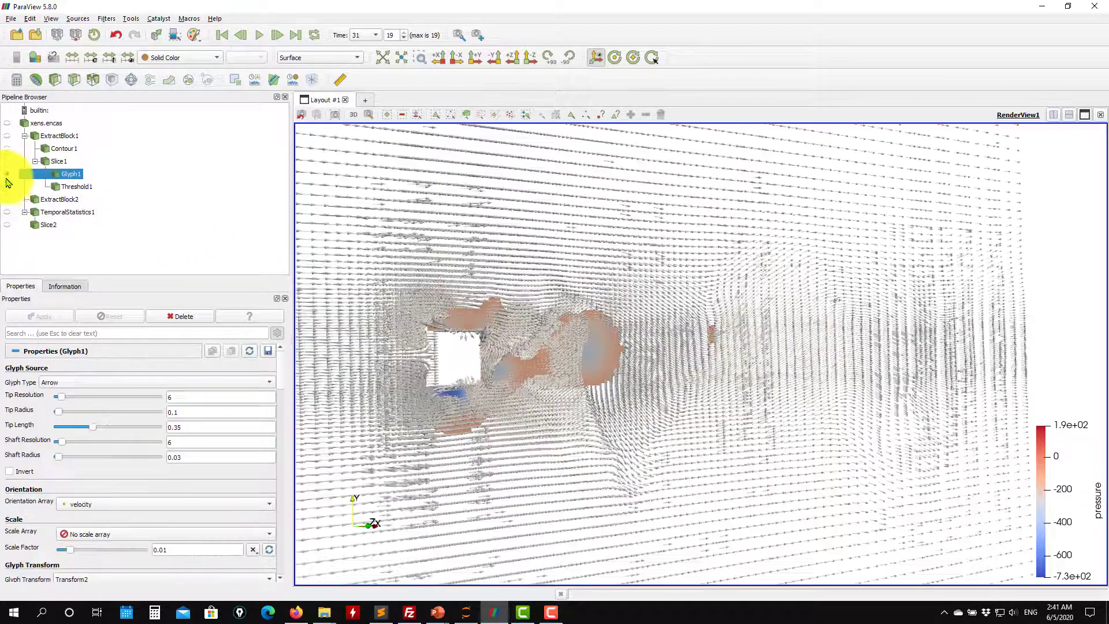
{"action": "left_click", "coordinate": [7, 187]}
{"action": "left_click_drag", "start_coordinate": [681, 317], "coordinate": [636, 315]}
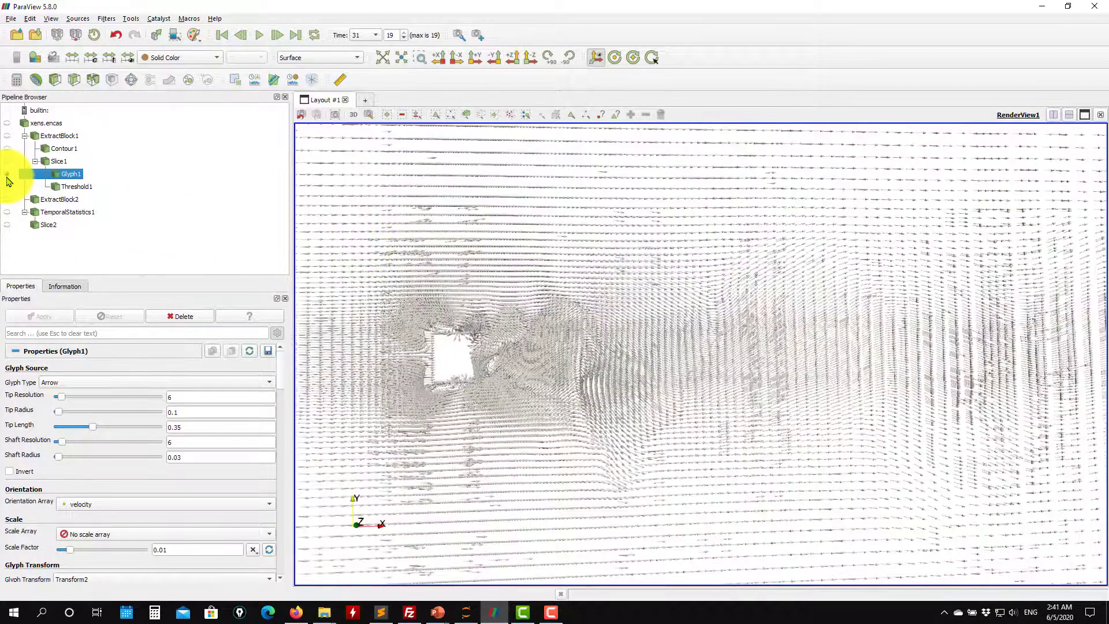
{"action": "left_click", "coordinate": [8, 174]}
{"action": "left_click", "coordinate": [7, 161]}
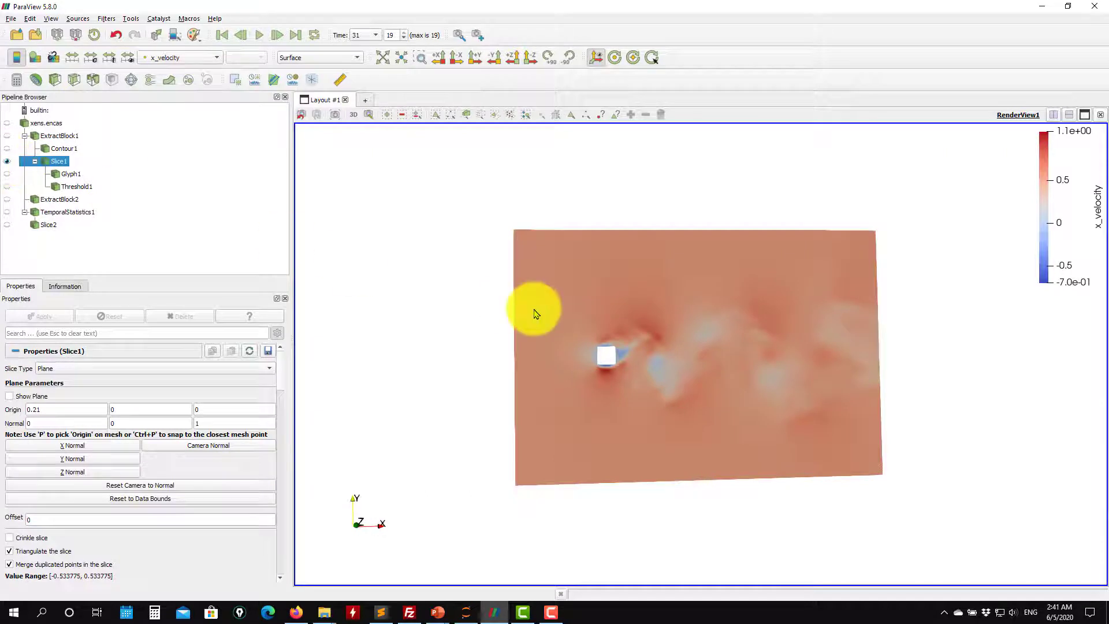
Step: Show the extracted square cylinder surface and hide the instantaneous slice
{"action": "left_click_drag", "start_coordinate": [532, 310], "coordinate": [277, 260]}
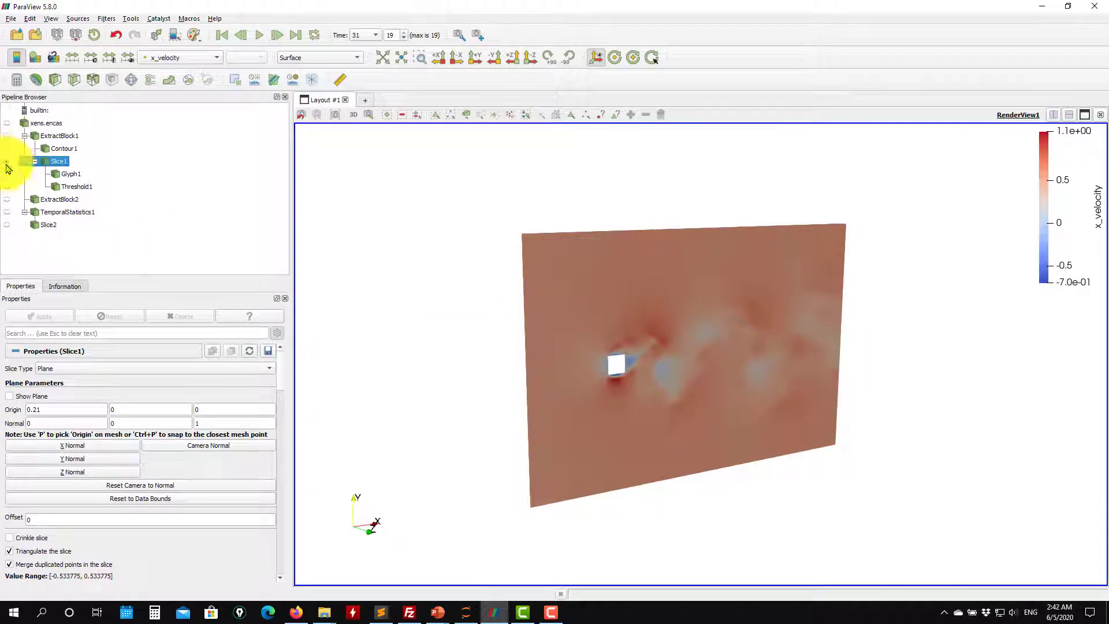
{"action": "left_click", "coordinate": [7, 200]}
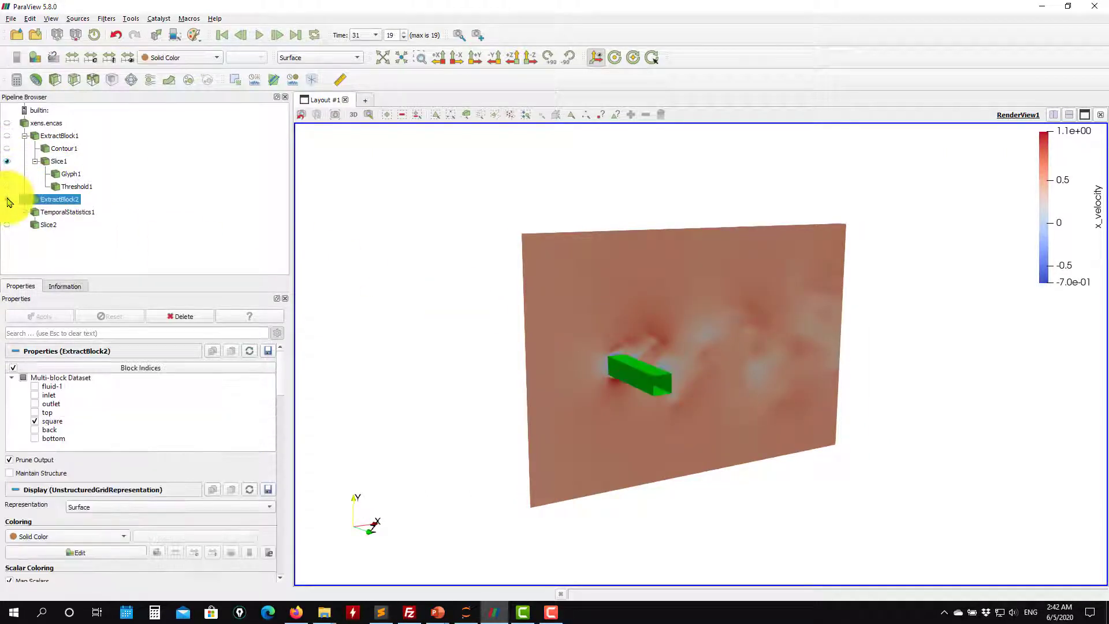
{"action": "left_click", "coordinate": [7, 161]}
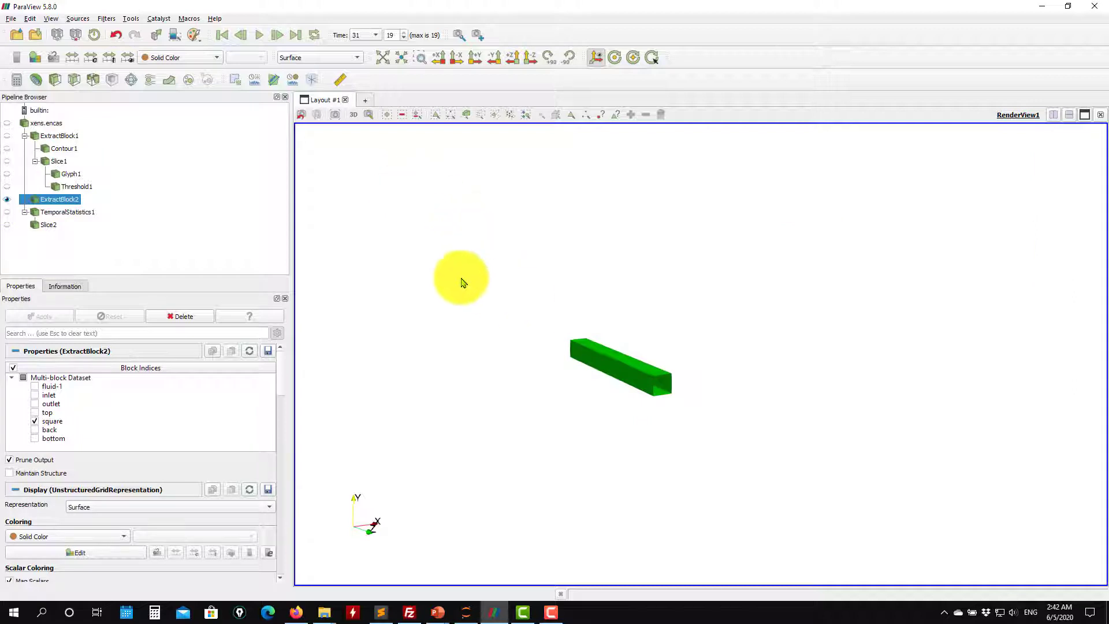
Step: Add a Stream Tracer to the square cylinder block and set the X coordinate of both seed line points to -0.1
{"action": "left_click", "coordinate": [147, 78]}
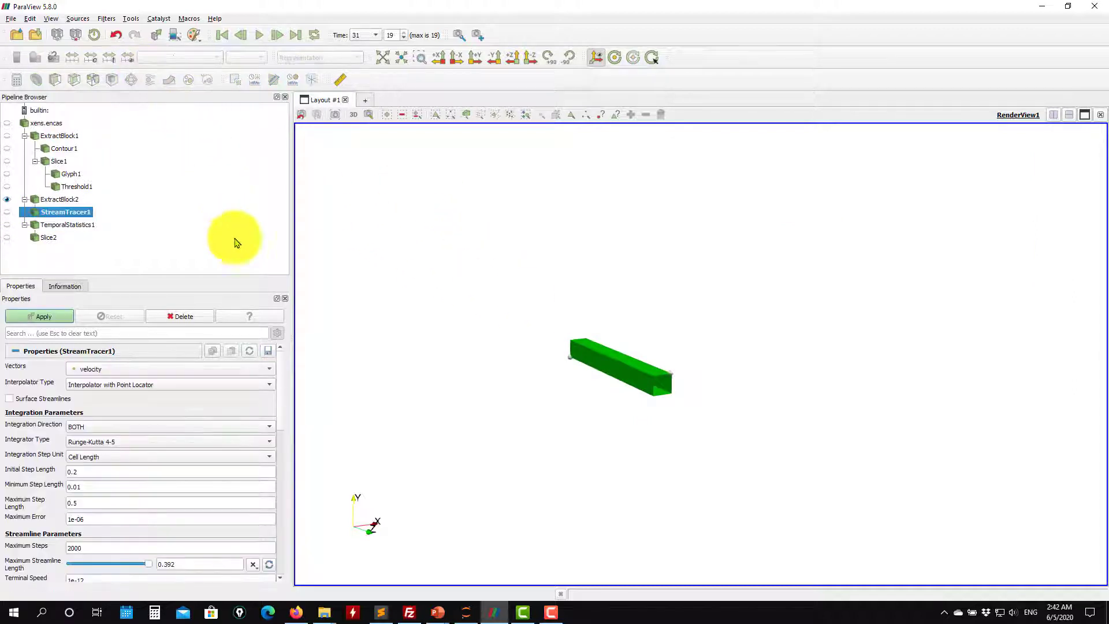
{"action": "left_click_drag", "start_coordinate": [497, 411], "coordinate": [388, 354]}
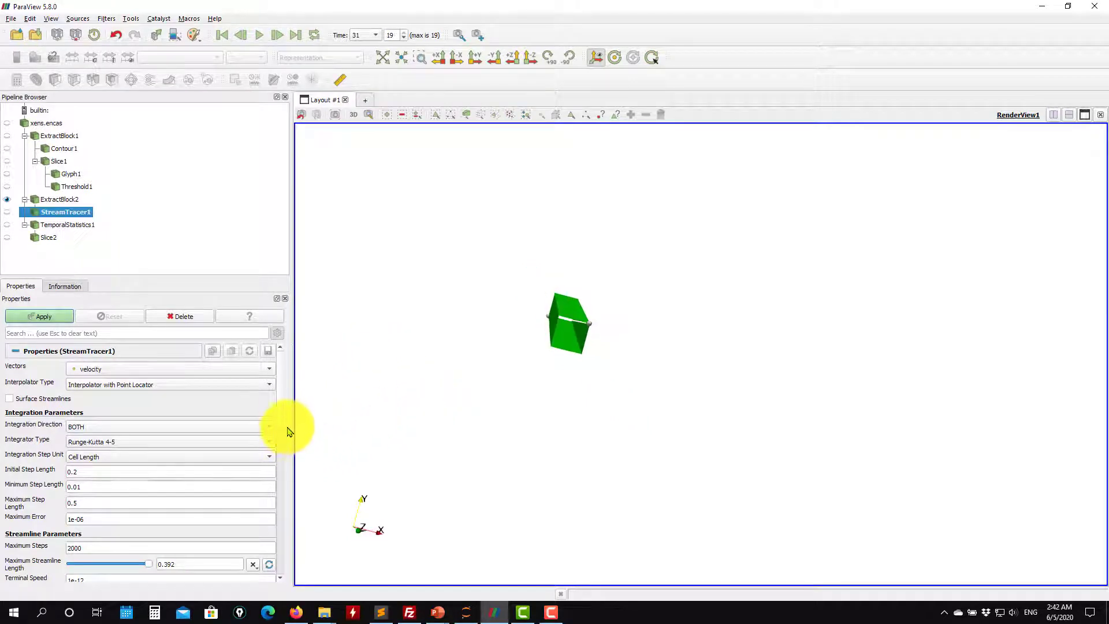
{"action": "scroll", "coordinate": [287, 413], "scroll_direction": "down", "scroll_amount": 5}
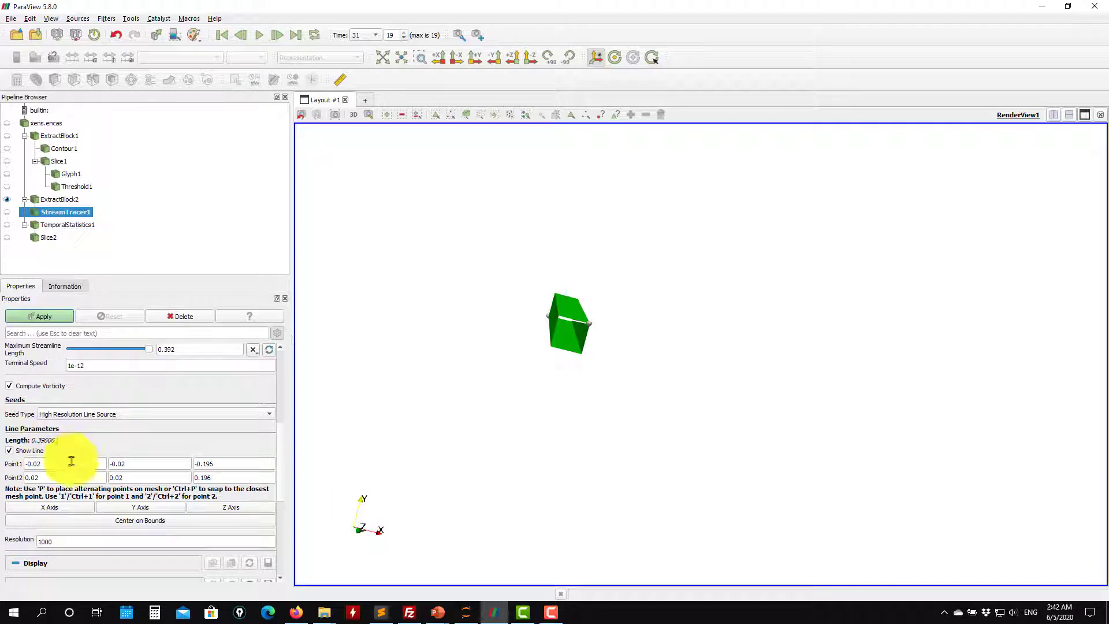
{"action": "left_click", "coordinate": [76, 464]}
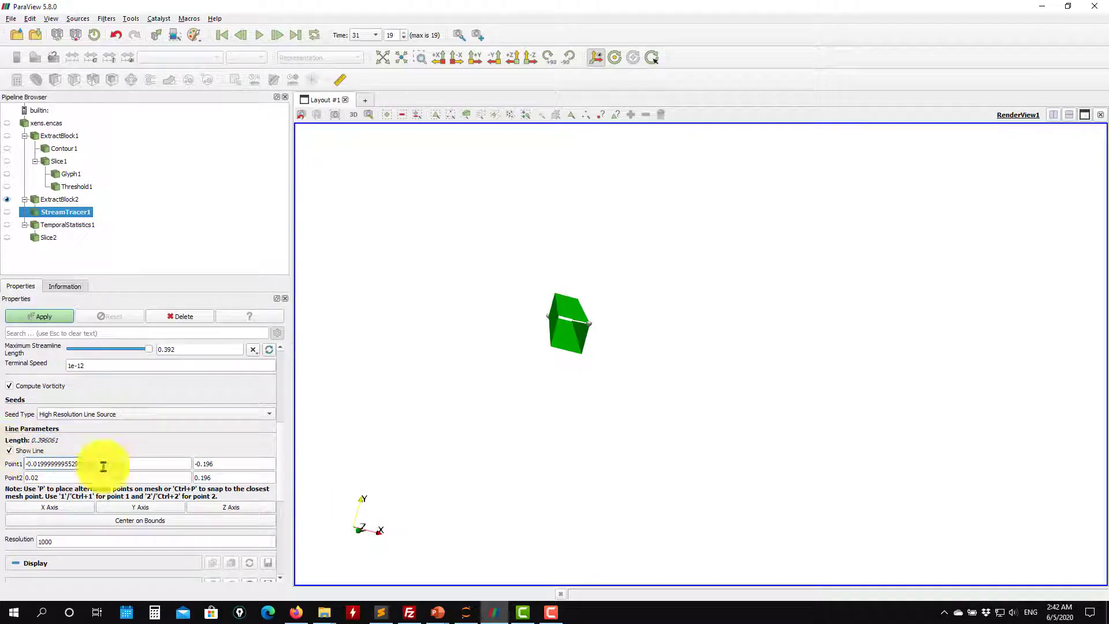
{"action": "left_click_drag", "start_coordinate": [98, 463], "coordinate": [1, 459]}
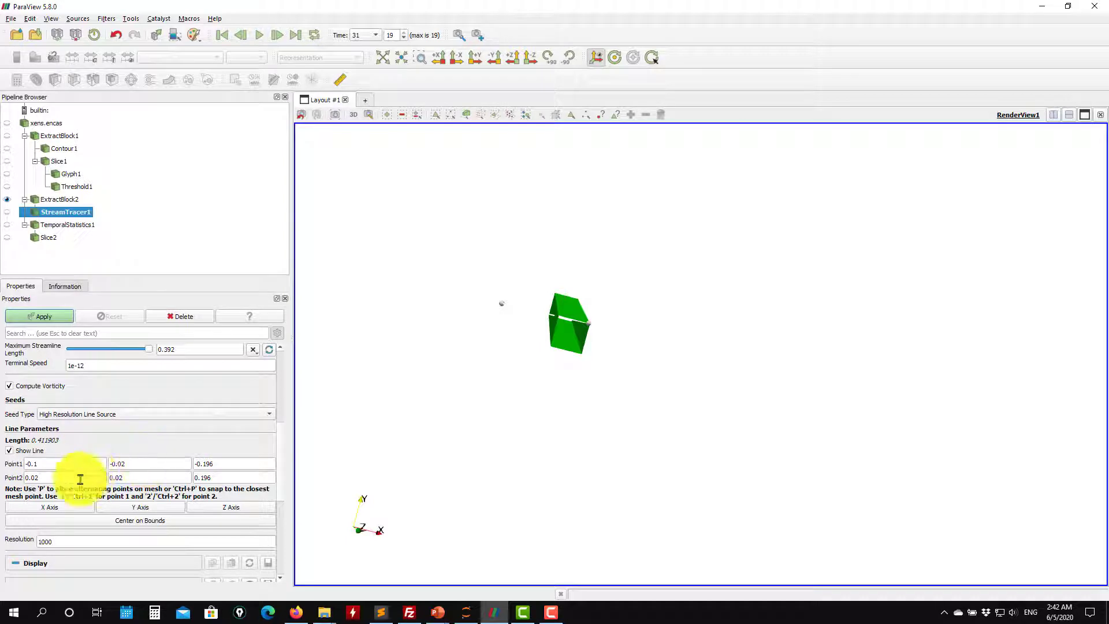
{"action": "left_click", "coordinate": [81, 479]}
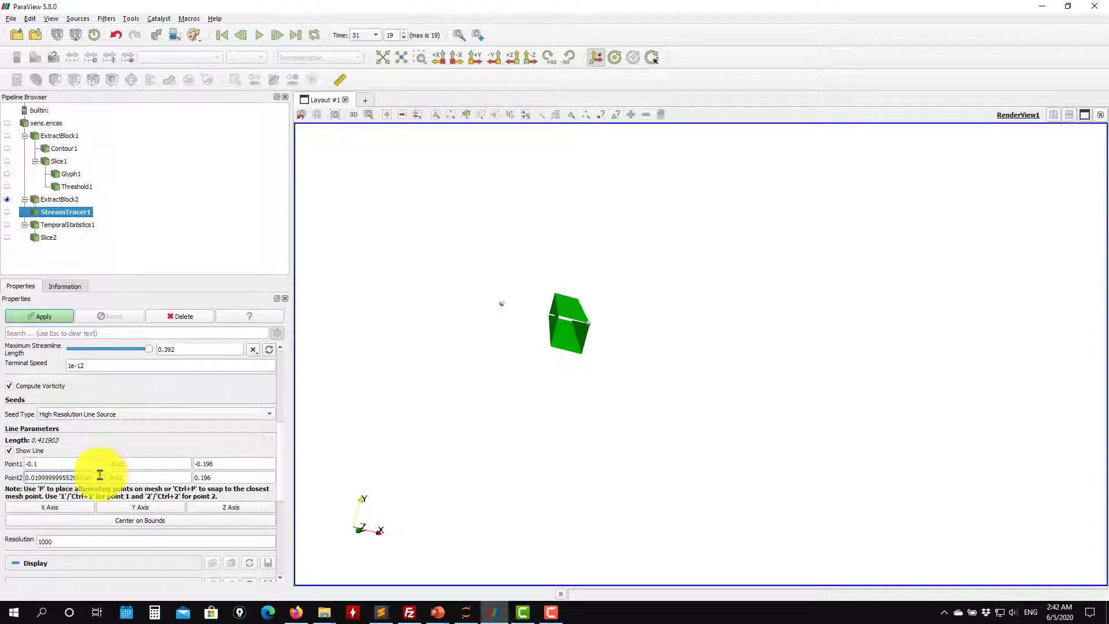
{"action": "left_click_drag", "start_coordinate": [100, 474], "coordinate": [24, 477]}
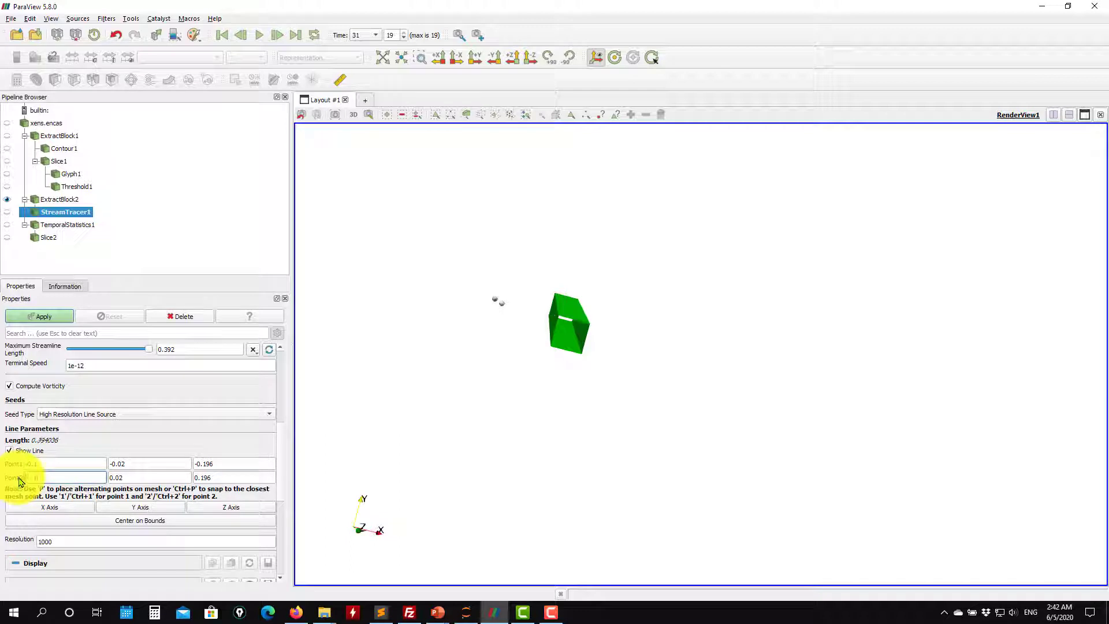
{"action": "left_click_drag", "start_coordinate": [525, 487], "coordinate": [627, 512]}
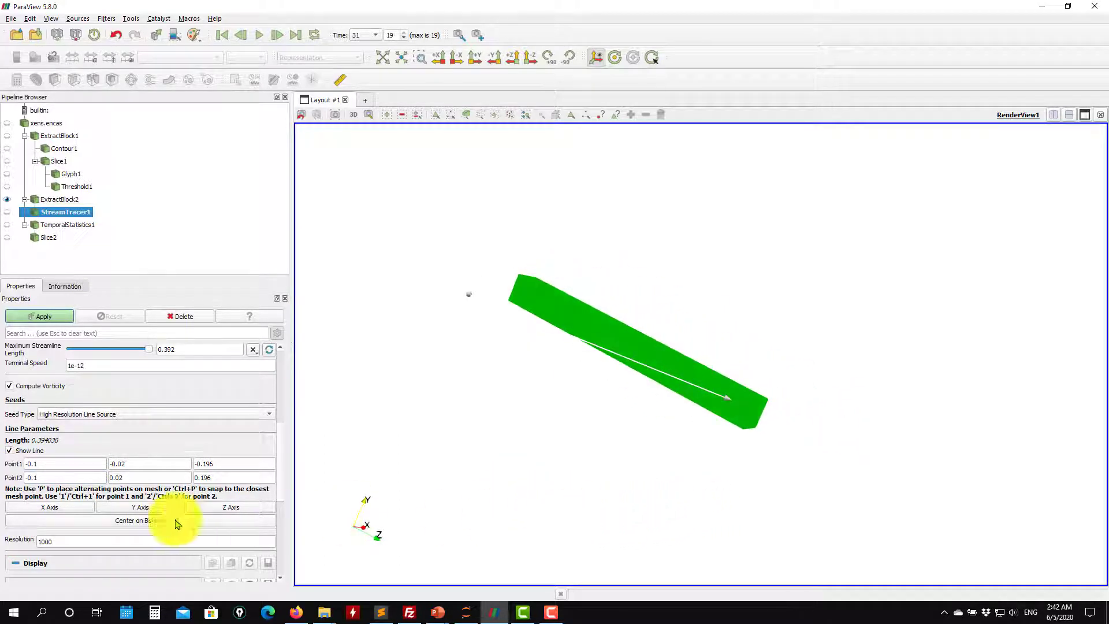
Step: Set the Y coordinate of both seed line points to 0 and check the line's position beside the cylinder
{"action": "left_click", "coordinate": [147, 466]}
{"action": "left_click_drag", "start_coordinate": [198, 458], "coordinate": [27, 454]}
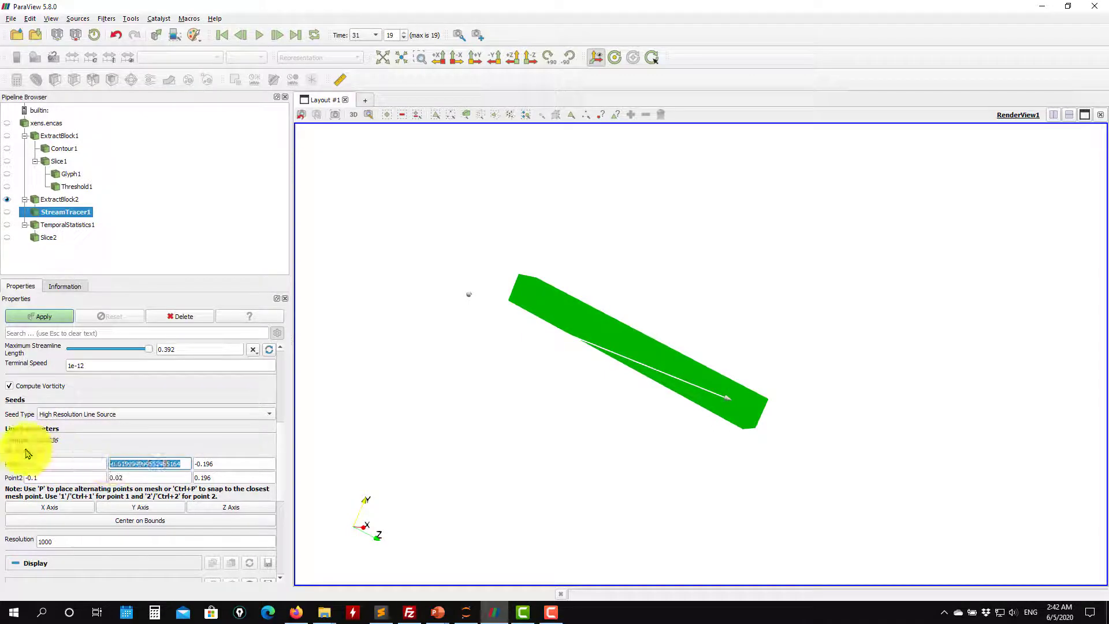
{"action": "type", "text": "0"}
{"action": "left_click_drag", "start_coordinate": [182, 478], "coordinate": [27, 470]}
{"action": "type", "text": "0"}
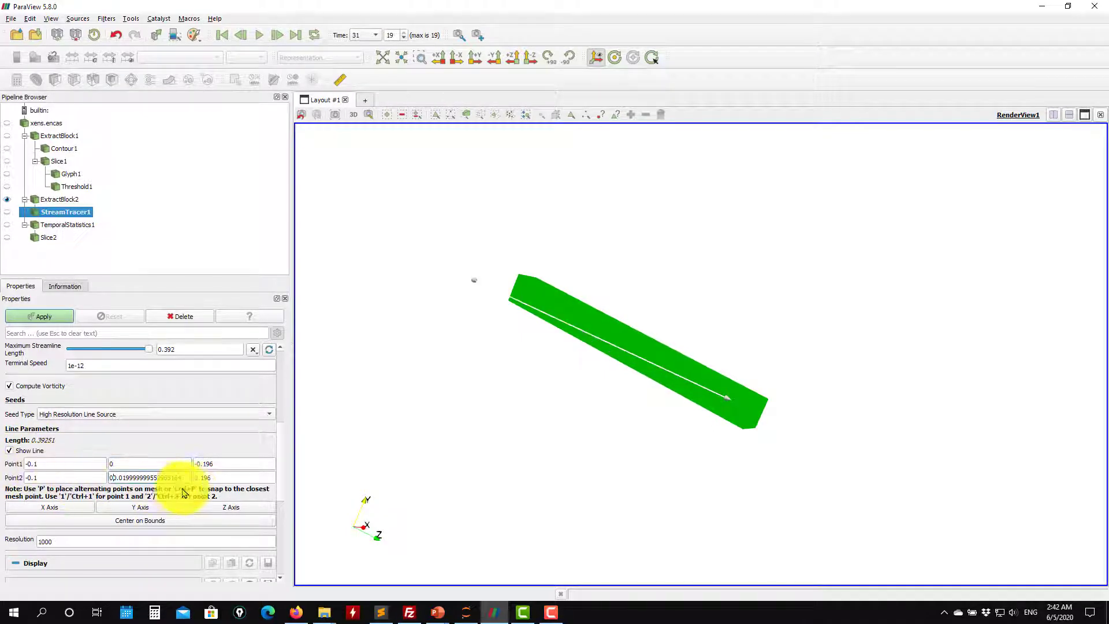
{"action": "left_click_drag", "start_coordinate": [187, 479], "coordinate": [48, 475]}
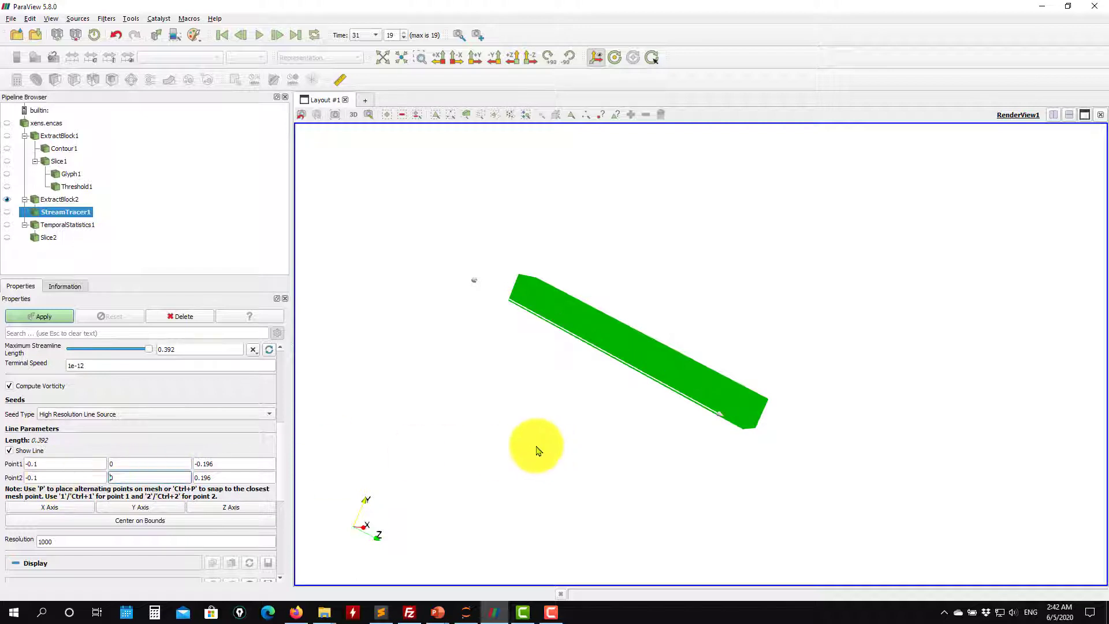
{"action": "left_click_drag", "start_coordinate": [534, 445], "coordinate": [468, 433]}
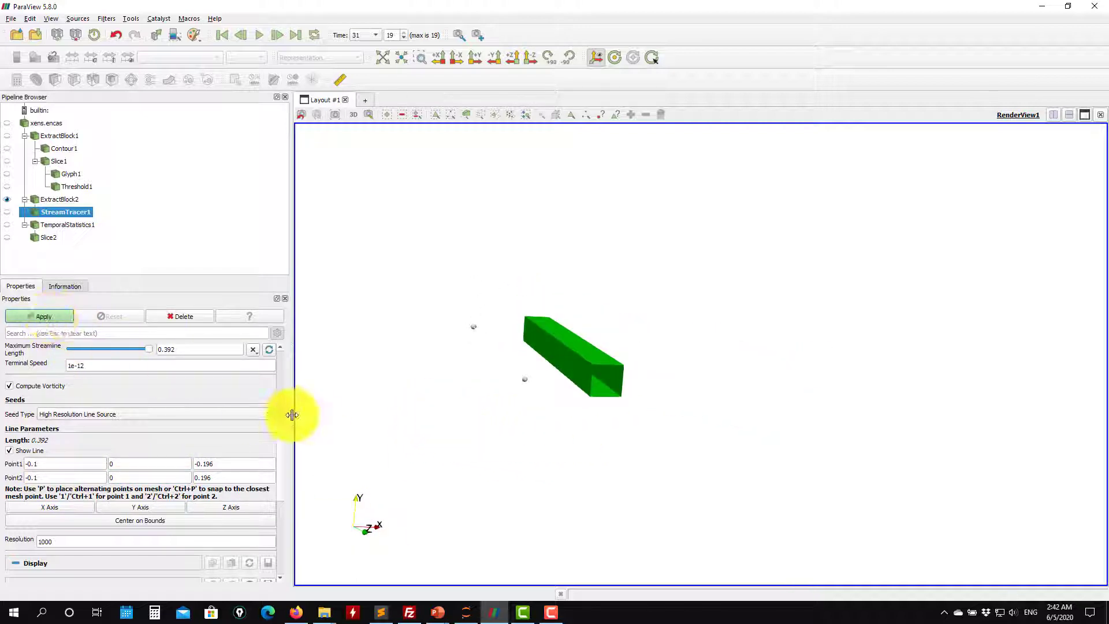
Step: Apply the stream tracer with velocity vectors and integration in both directions
{"action": "left_click_drag", "start_coordinate": [279, 446], "coordinate": [283, 350]}
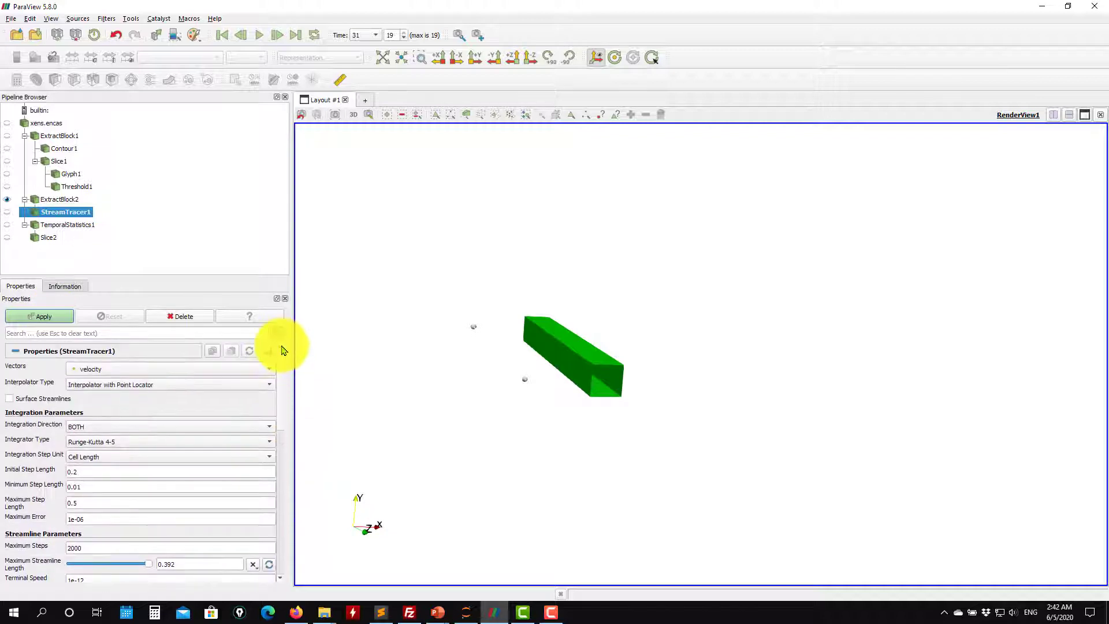
{"action": "left_click", "coordinate": [39, 317]}
{"action": "left_click_drag", "start_coordinate": [416, 400], "coordinate": [408, 442]}
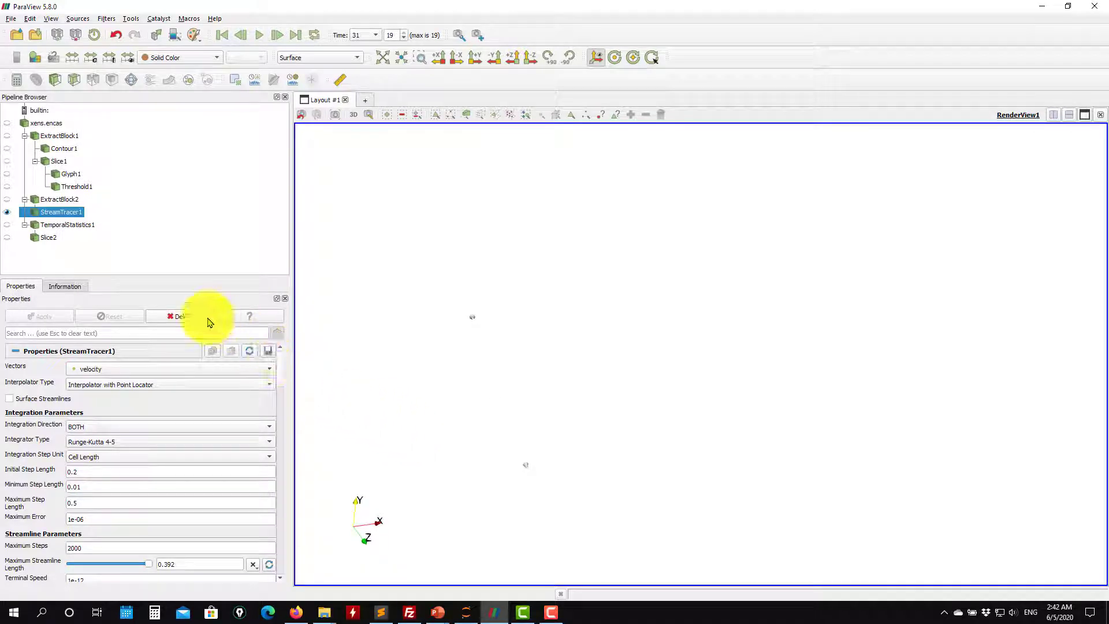
Step: Review the stream tracer's integration, streamline and seed line settings against the seed line in the view
{"action": "scroll", "coordinate": [277, 370], "scroll_direction": "down", "scroll_amount": 1}
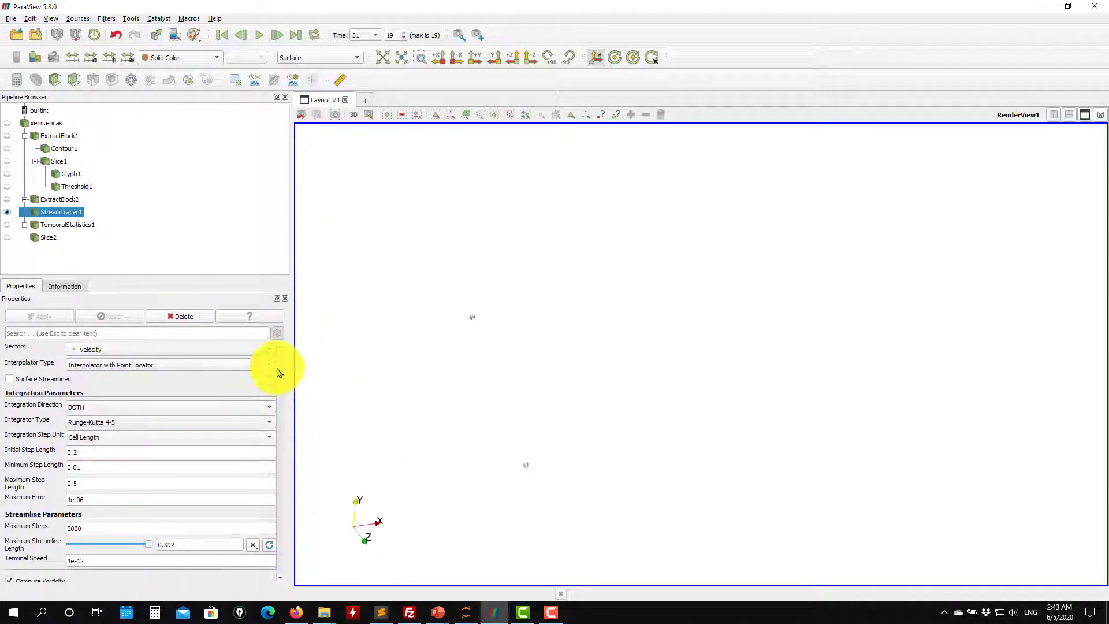
{"action": "scroll", "coordinate": [278, 370], "scroll_direction": "up", "scroll_amount": 1}
{"action": "mouse_move", "coordinate": [279, 351]}
{"action": "left_mouse_down"}
{"action": "mouse_move", "coordinate": [283, 569]}
{"action": "mouse_move", "coordinate": [280, 345]}
{"action": "left_mouse_up"}
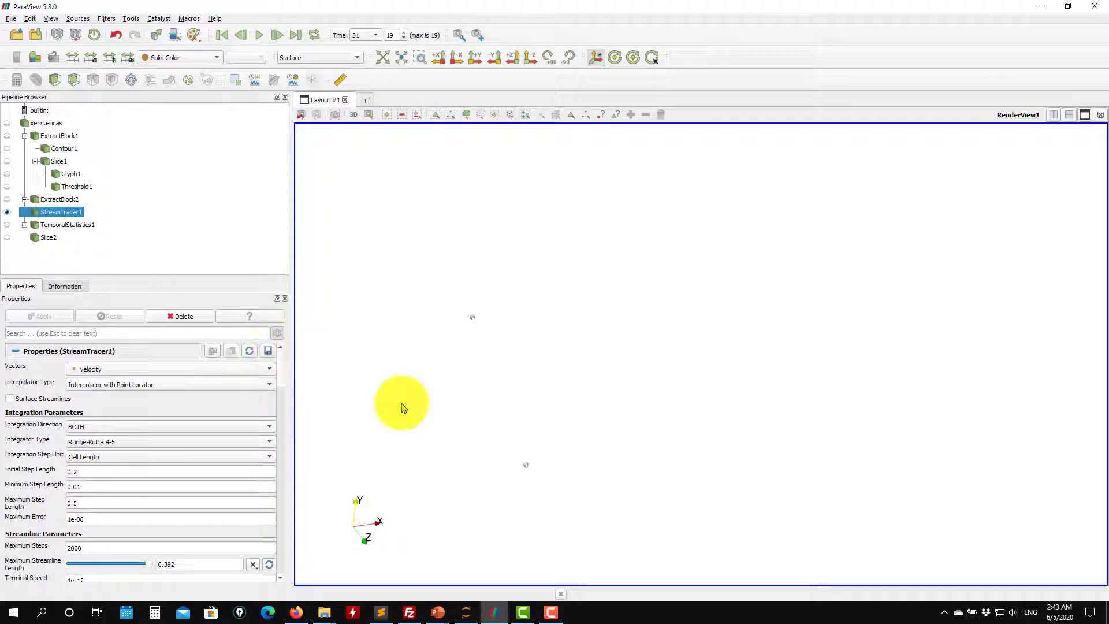
{"action": "left_click_drag", "start_coordinate": [403, 401], "coordinate": [376, 372]}
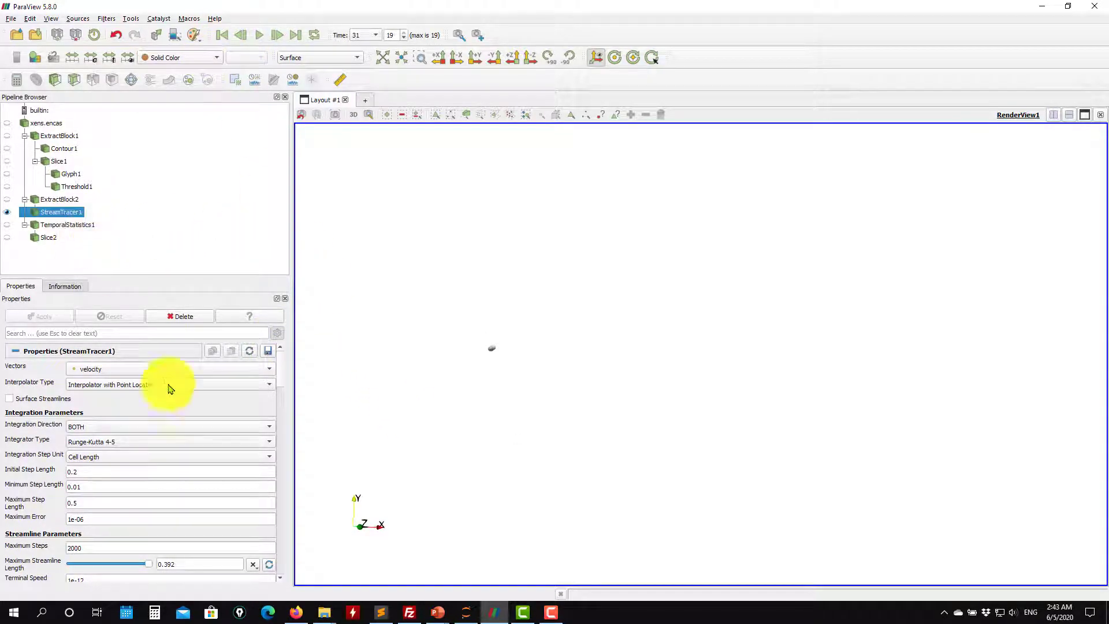
{"action": "scroll", "coordinate": [287, 373], "scroll_direction": "down", "scroll_amount": 1}
{"action": "scroll", "coordinate": [287, 383], "scroll_direction": "down", "scroll_amount": 4}
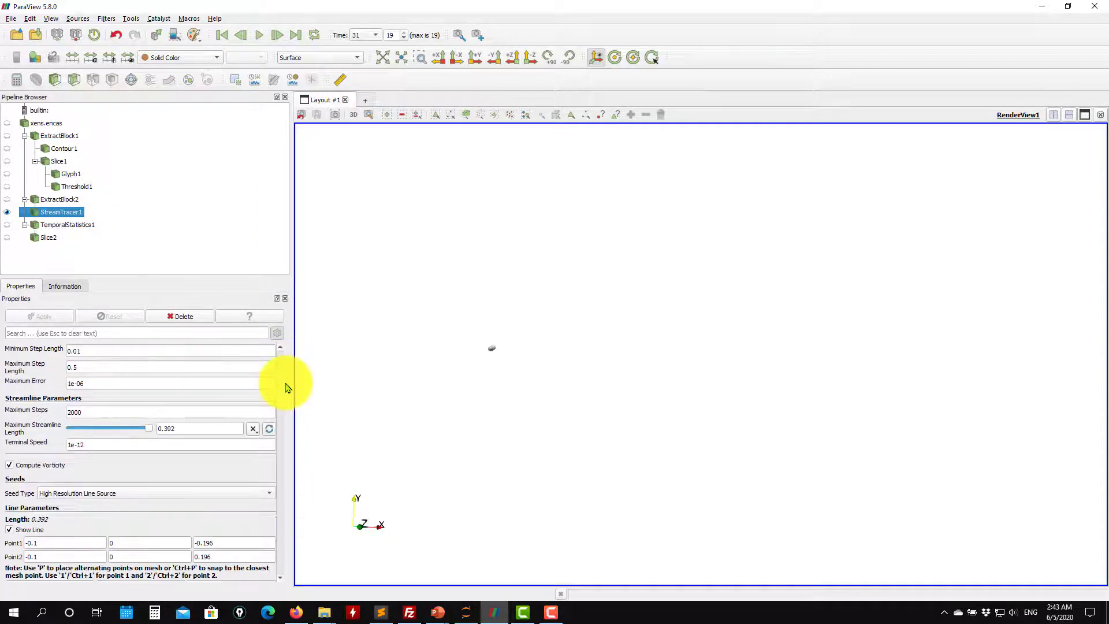
Step: Delete the stream tracer that was created from the square cylinder block
{"action": "scroll", "coordinate": [290, 379], "scroll_direction": "up", "scroll_amount": 3}
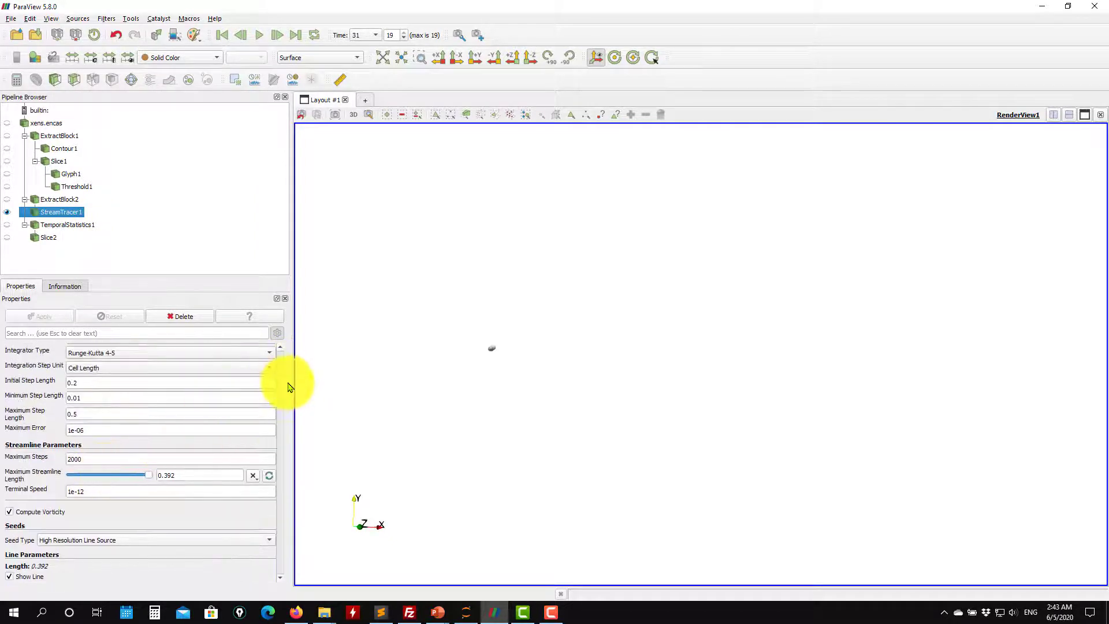
{"action": "scroll", "coordinate": [283, 387], "scroll_direction": "down", "scroll_amount": 9}
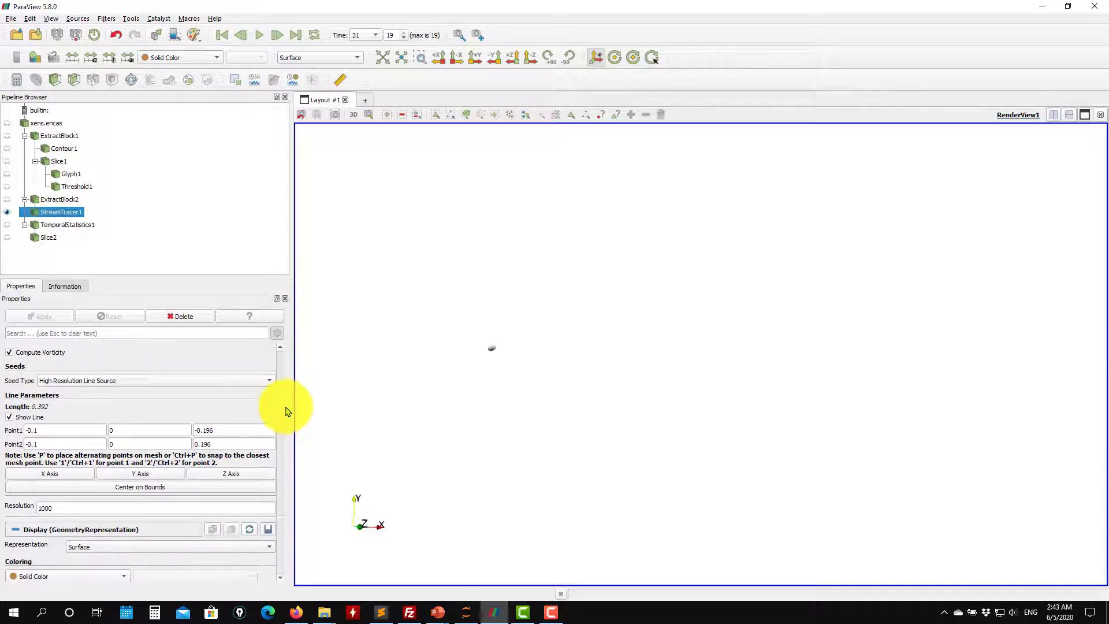
{"action": "scroll", "coordinate": [290, 440], "scroll_direction": "down", "scroll_amount": 1}
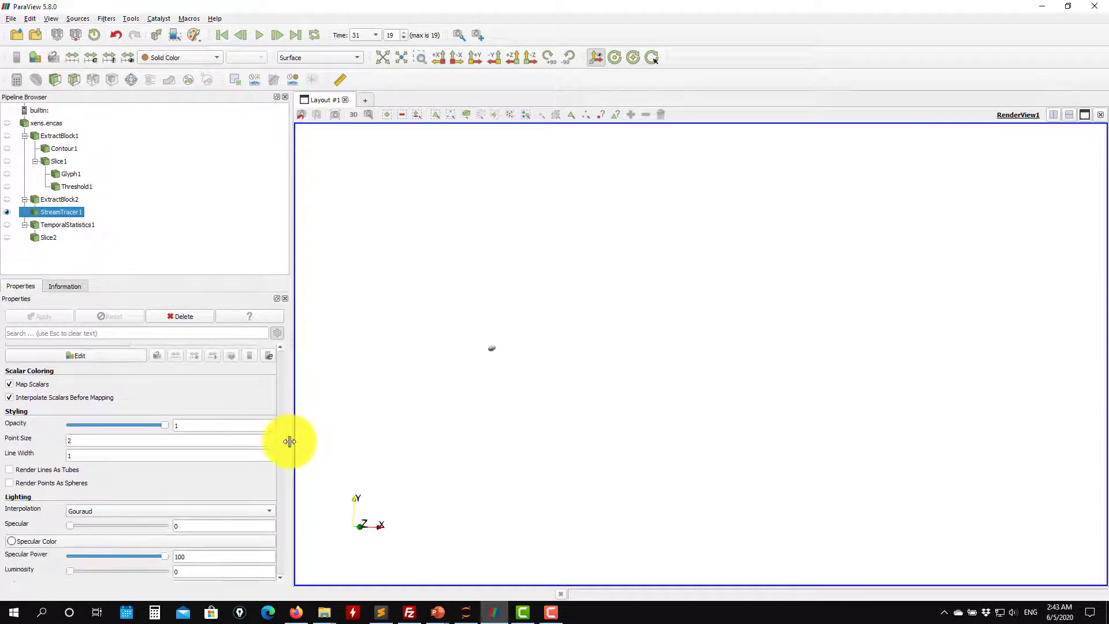
{"action": "left_click_drag", "start_coordinate": [289, 441], "coordinate": [283, 314]}
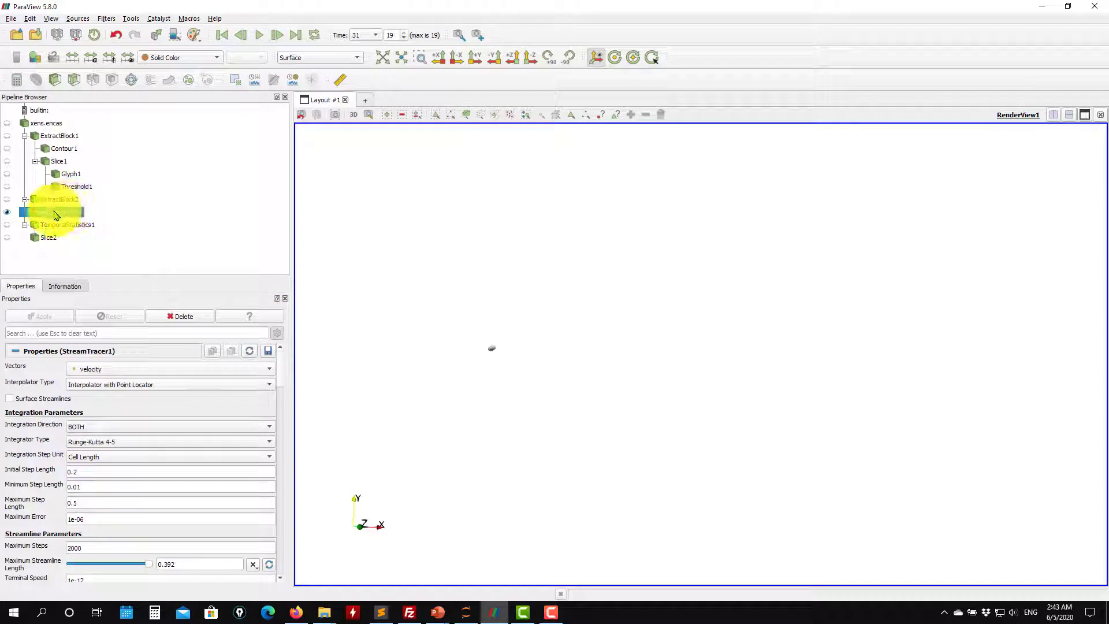
{"action": "right_click", "coordinate": [56, 216]}
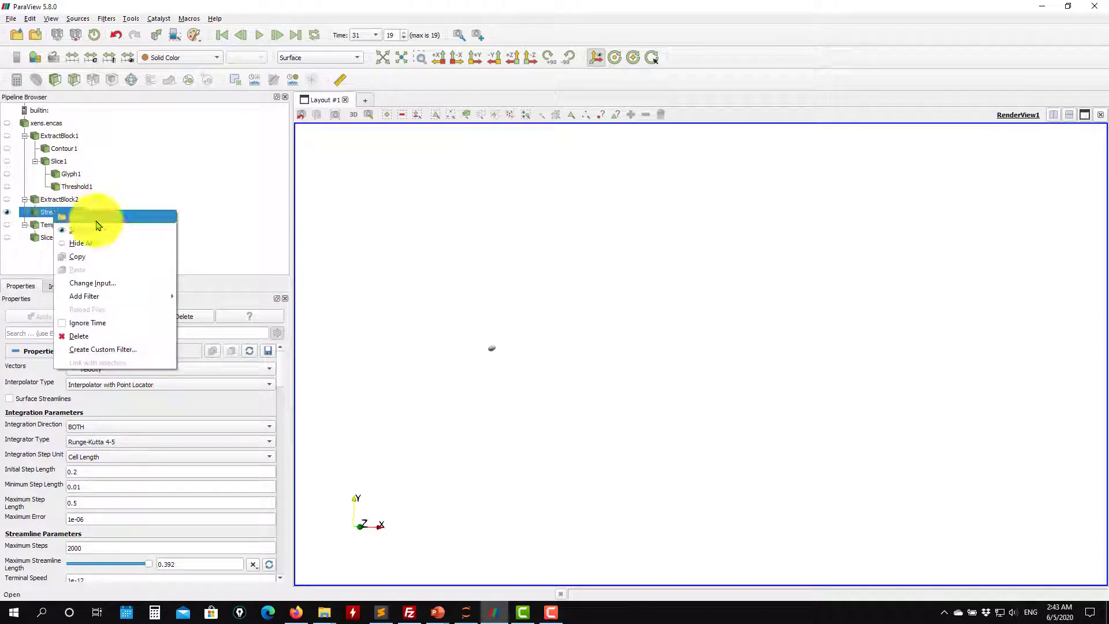
{"action": "left_click", "coordinate": [94, 336]}
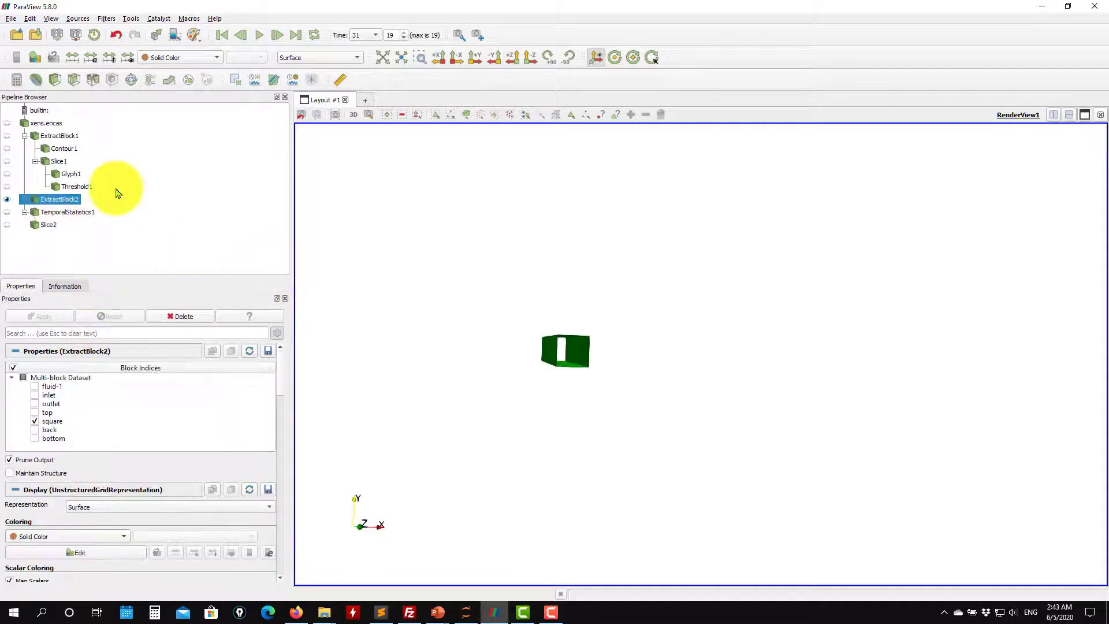
Step: Show the fluid-1 block together with the square cylinder and select the fluid block as input
{"action": "left_click", "coordinate": [44, 123]}
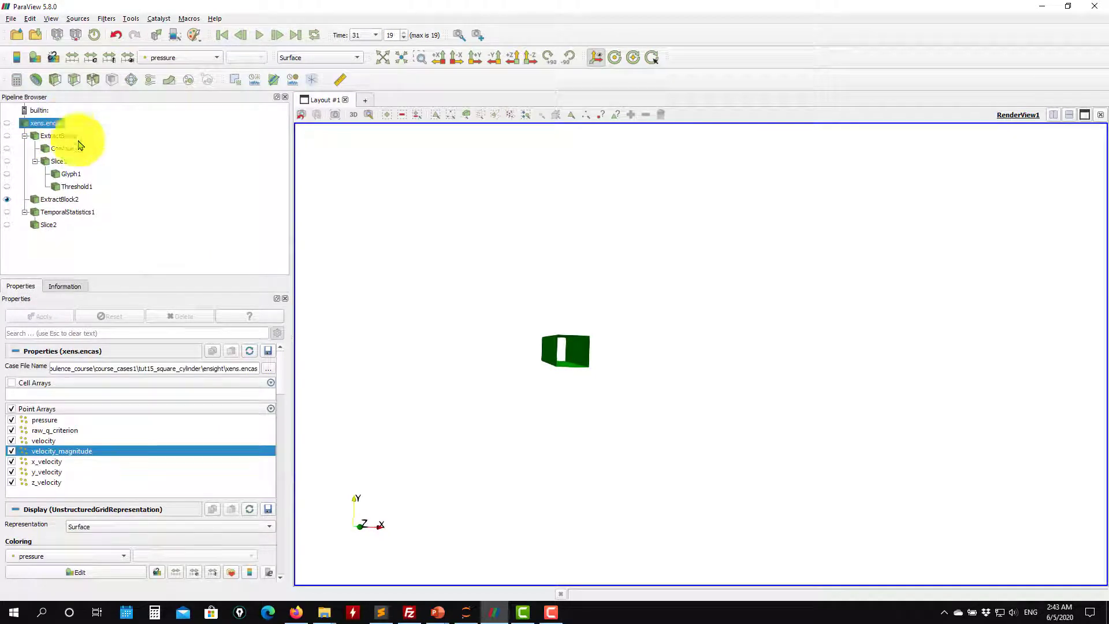
{"action": "left_click", "coordinate": [56, 201]}
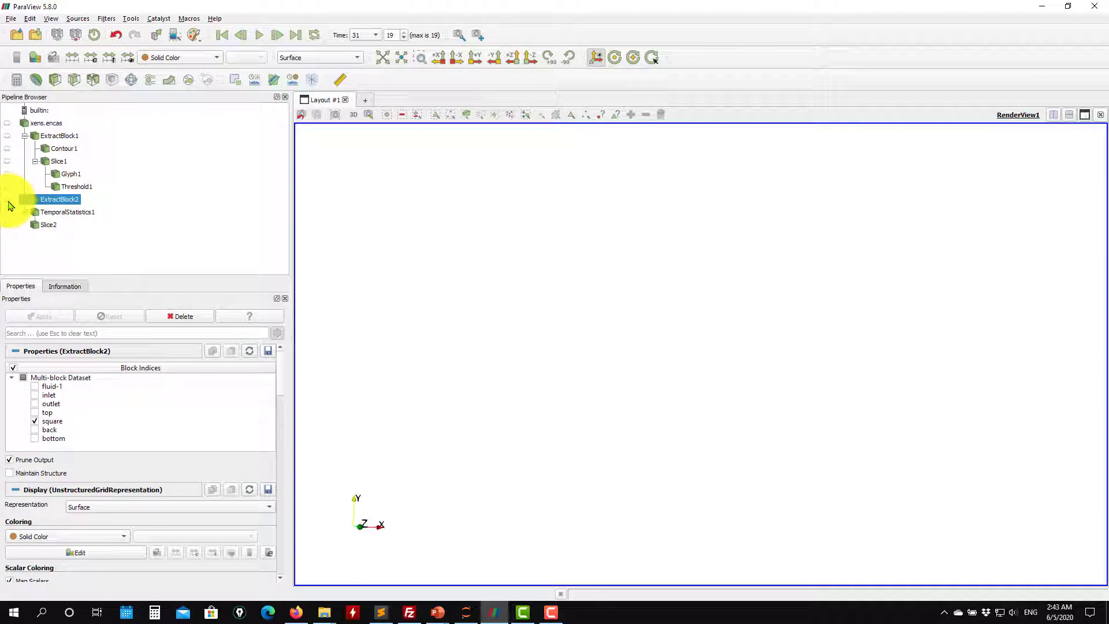
{"action": "left_click", "coordinate": [7, 200]}
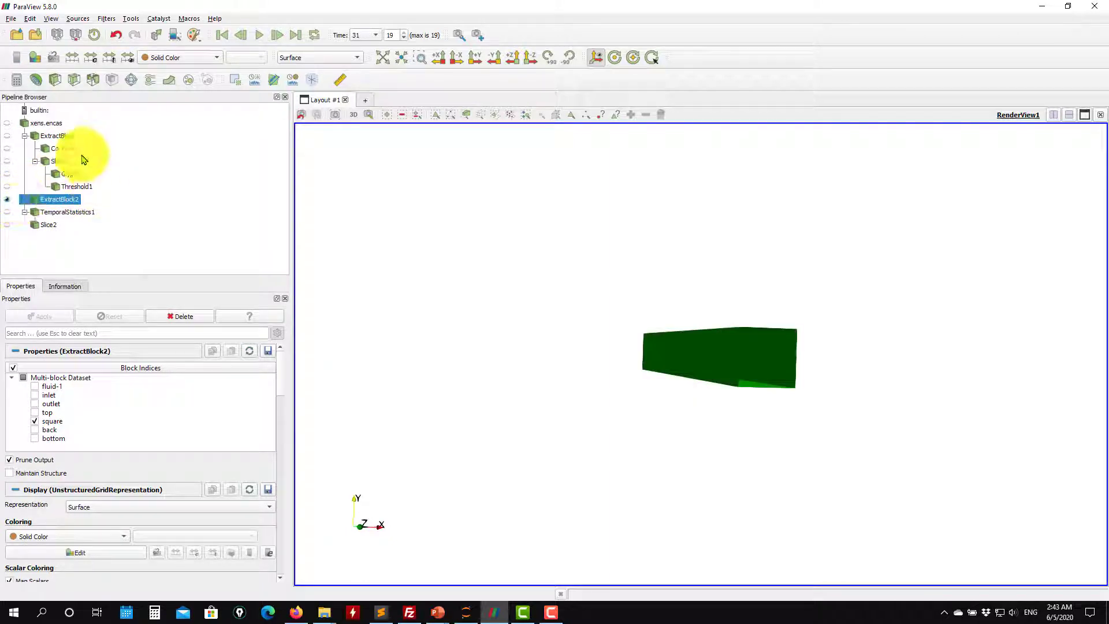
{"action": "left_click", "coordinate": [52, 140]}
{"action": "left_click", "coordinate": [8, 137]}
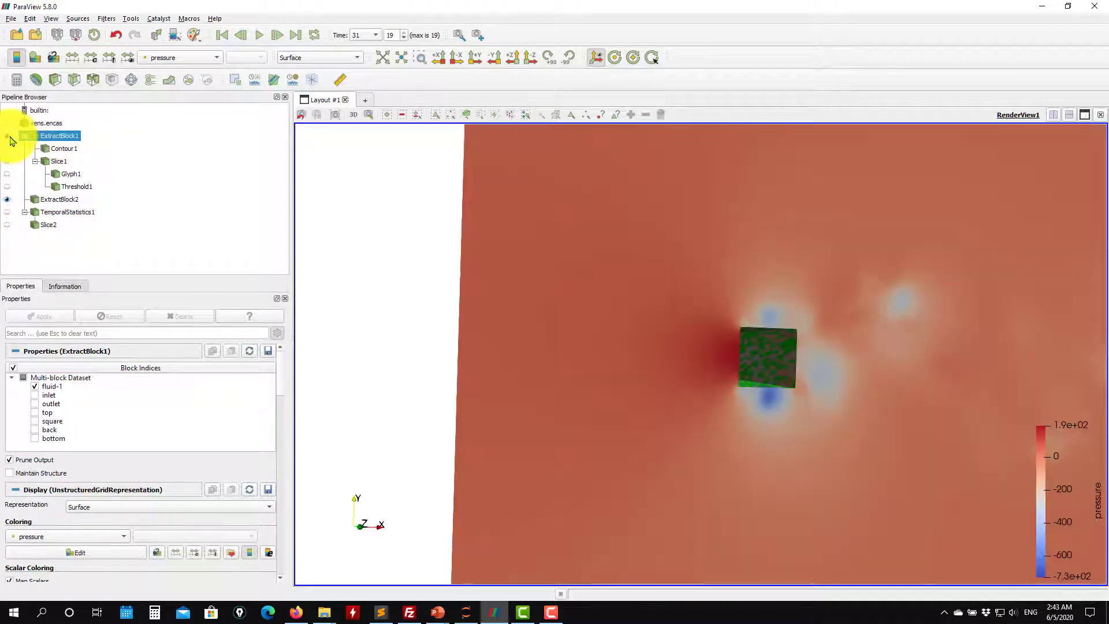
{"action": "left_click_drag", "start_coordinate": [581, 275], "coordinate": [554, 283]}
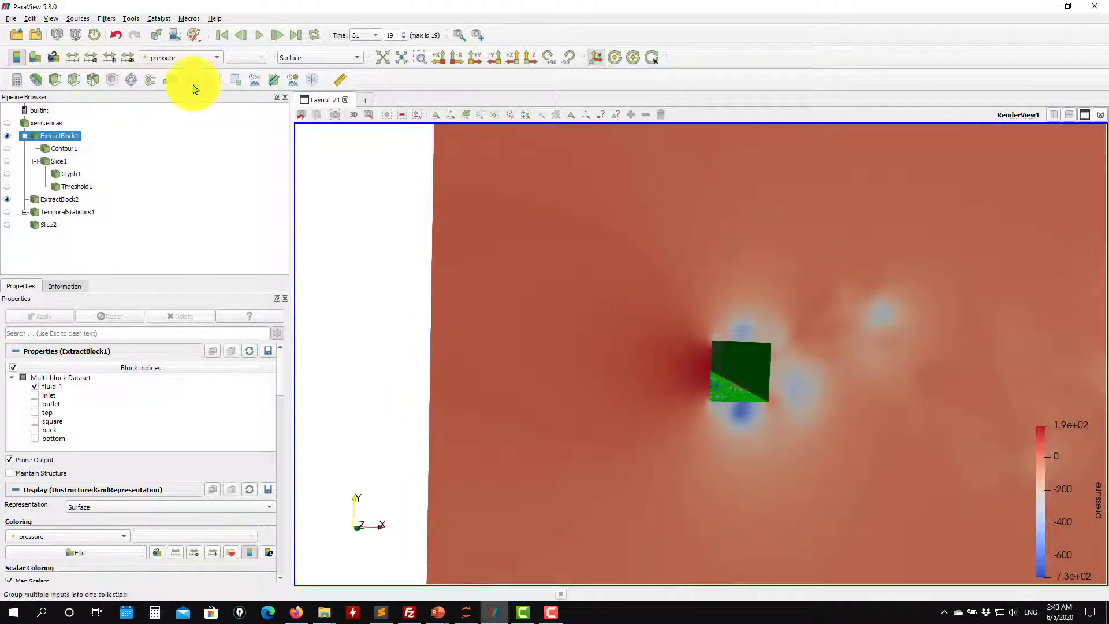
Step: Add a Stream Tracer to the fluid block and set the X coordinate of both seed line points to -0.1
{"action": "left_click", "coordinate": [149, 80]}
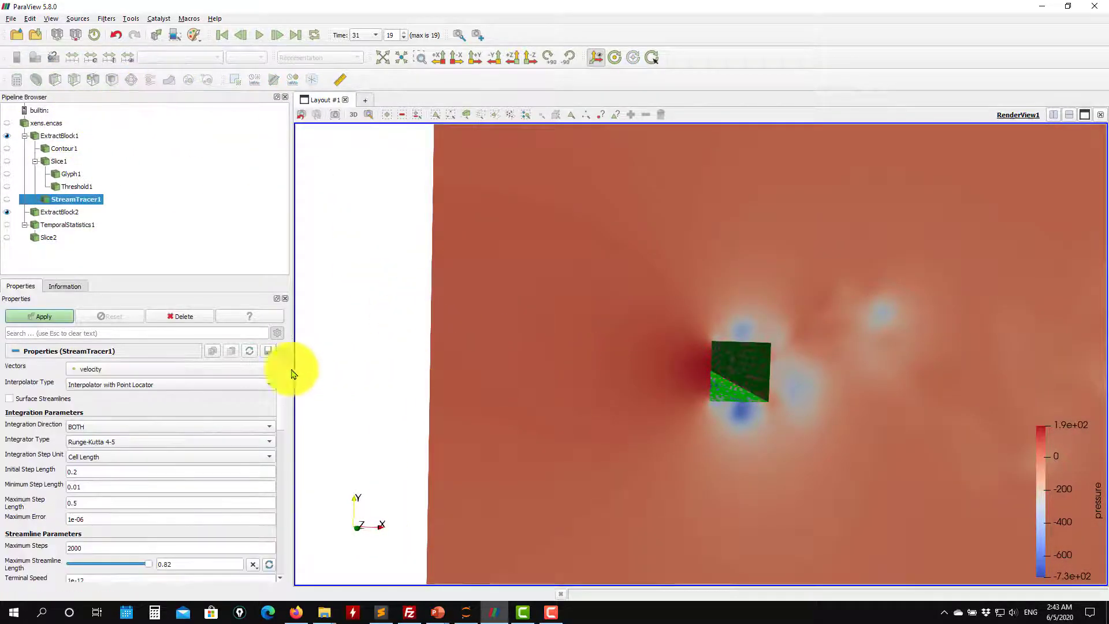
{"action": "left_click_drag", "start_coordinate": [565, 423], "coordinate": [542, 421]}
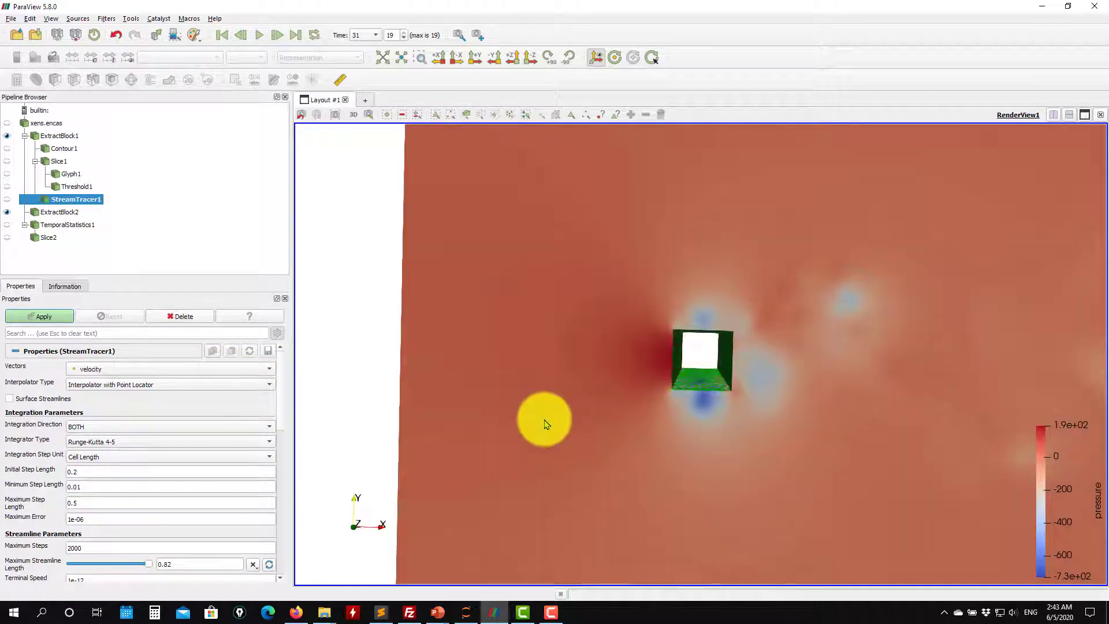
{"action": "scroll", "coordinate": [283, 404], "scroll_direction": "down", "scroll_amount": 6}
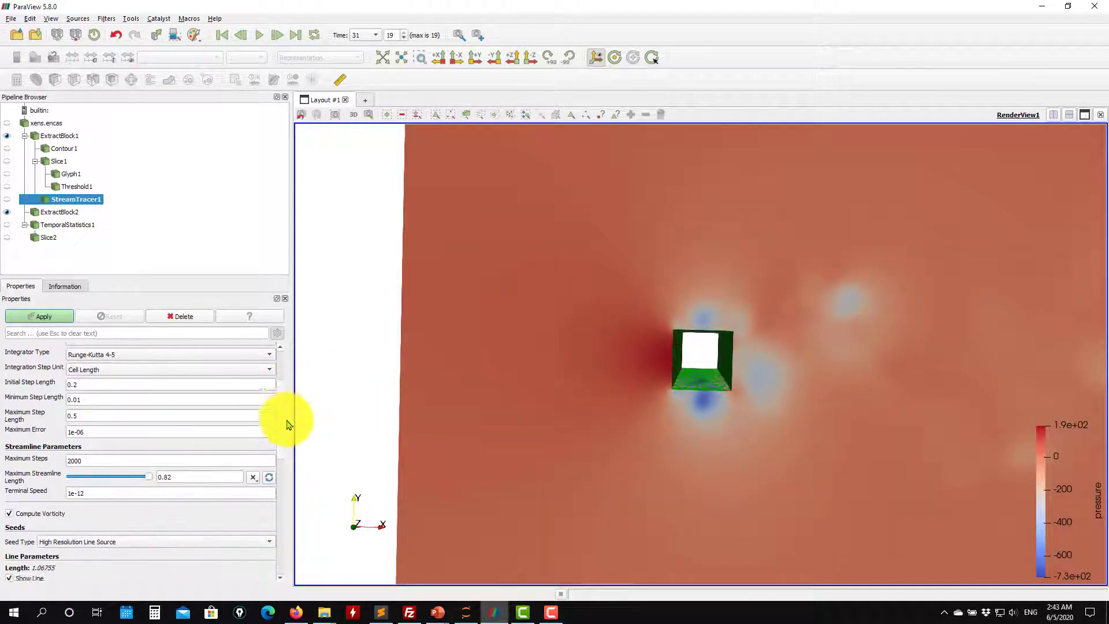
{"action": "left_click", "coordinate": [26, 475]}
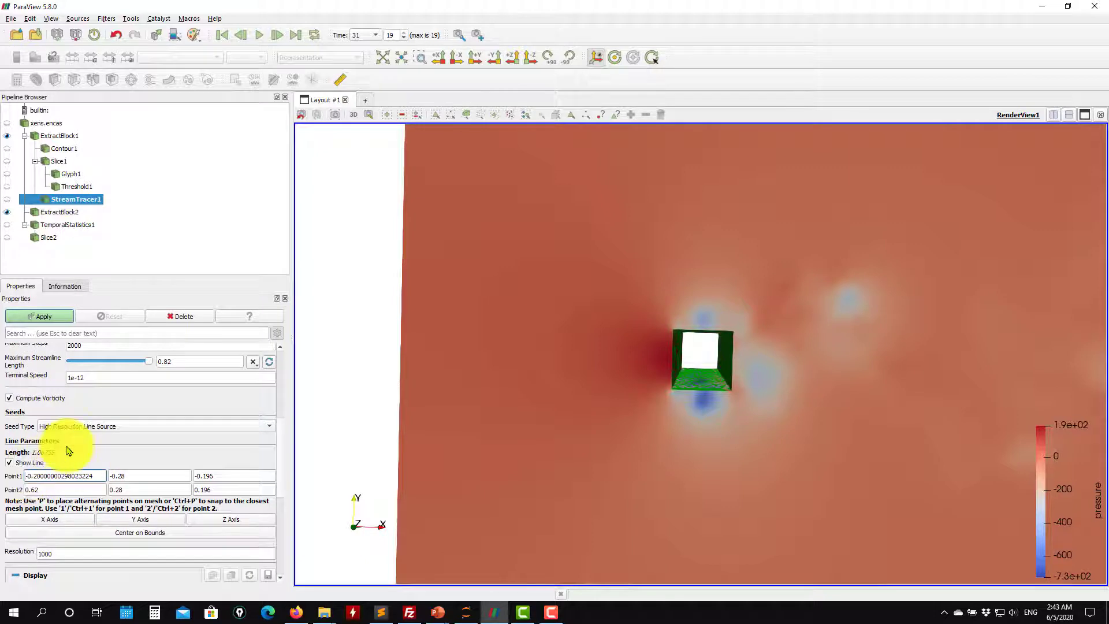
{"action": "left_click_drag", "start_coordinate": [107, 476], "coordinate": [29, 461]}
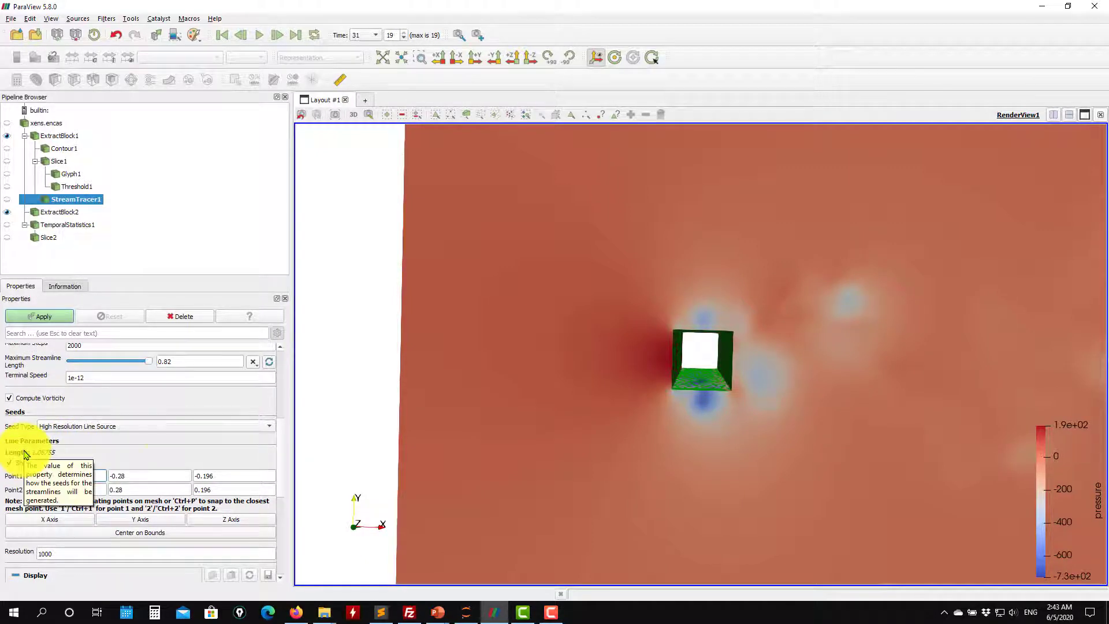
{"action": "type", "text": "-0.1"}
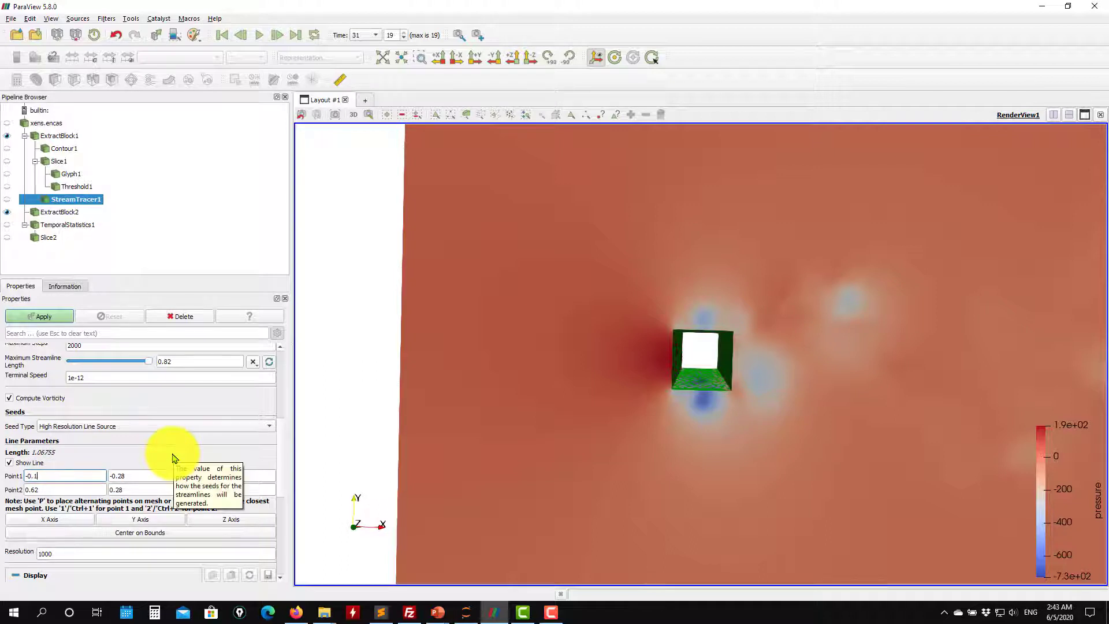
{"action": "left_click_drag", "start_coordinate": [67, 490], "coordinate": [1, 482]}
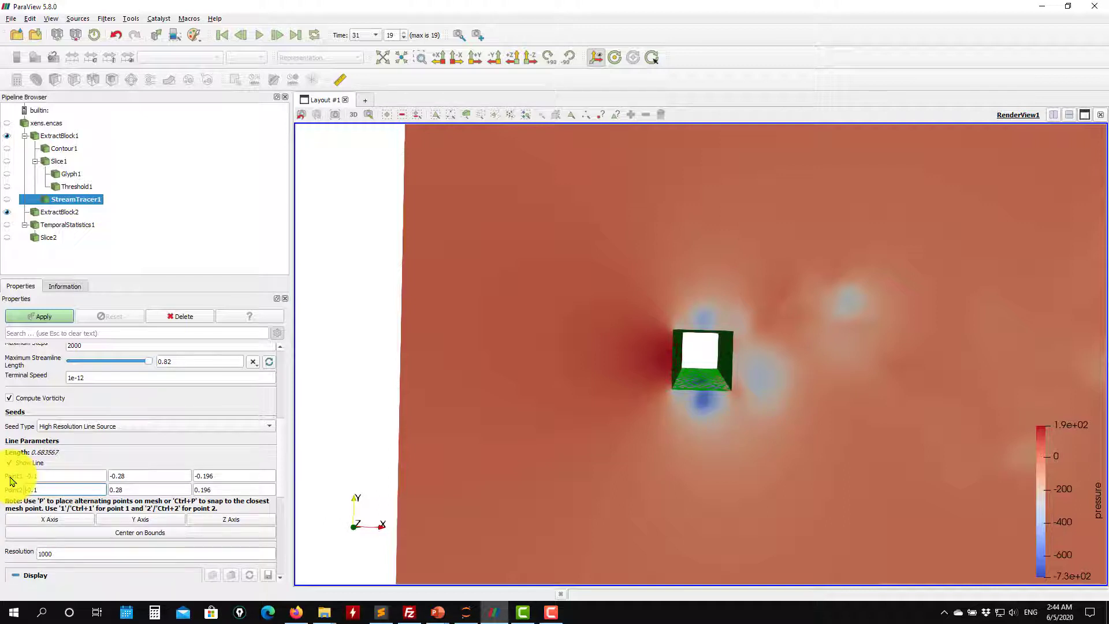
Step: Hide the fluid block and set the Y coordinate of both seed line points to 0
{"action": "left_click", "coordinate": [7, 136]}
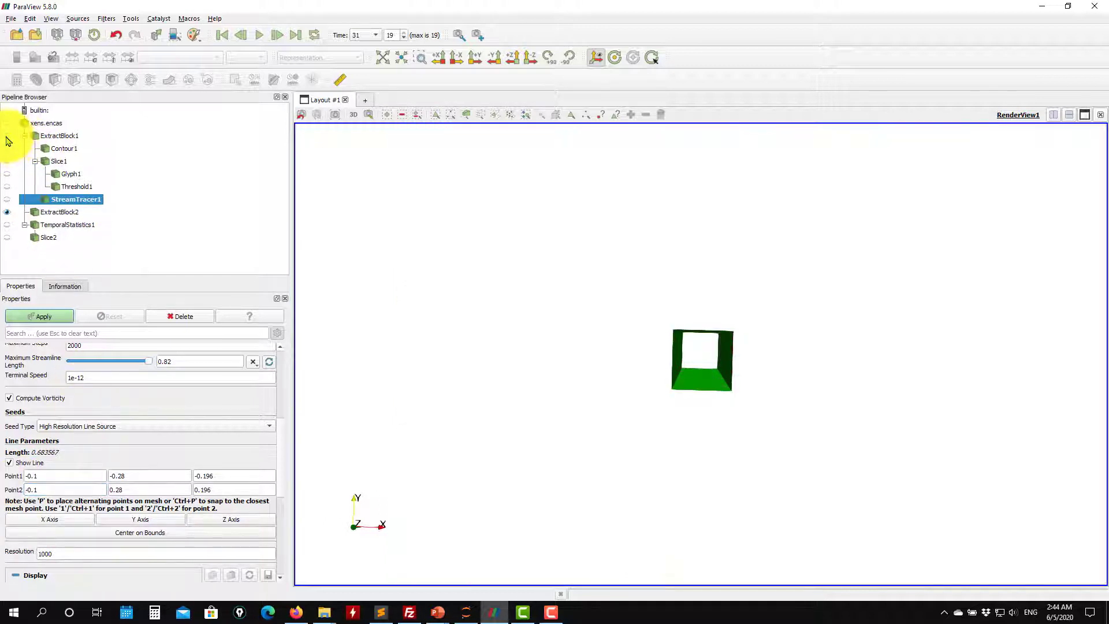
{"action": "left_click", "coordinate": [151, 475]}
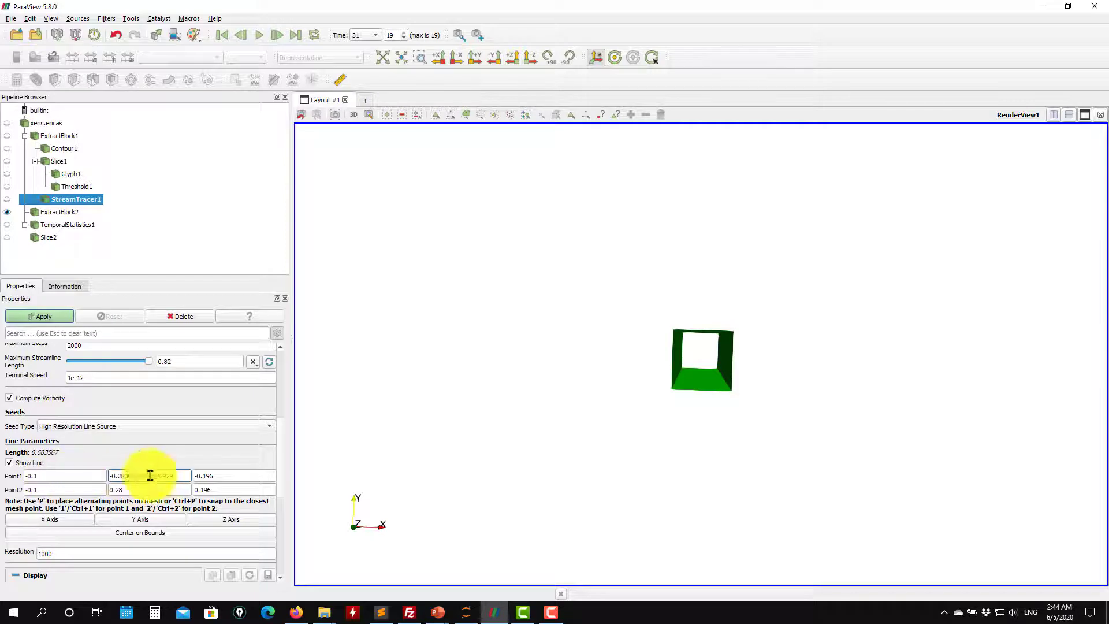
{"action": "left_click_drag", "start_coordinate": [188, 476], "coordinate": [50, 476]}
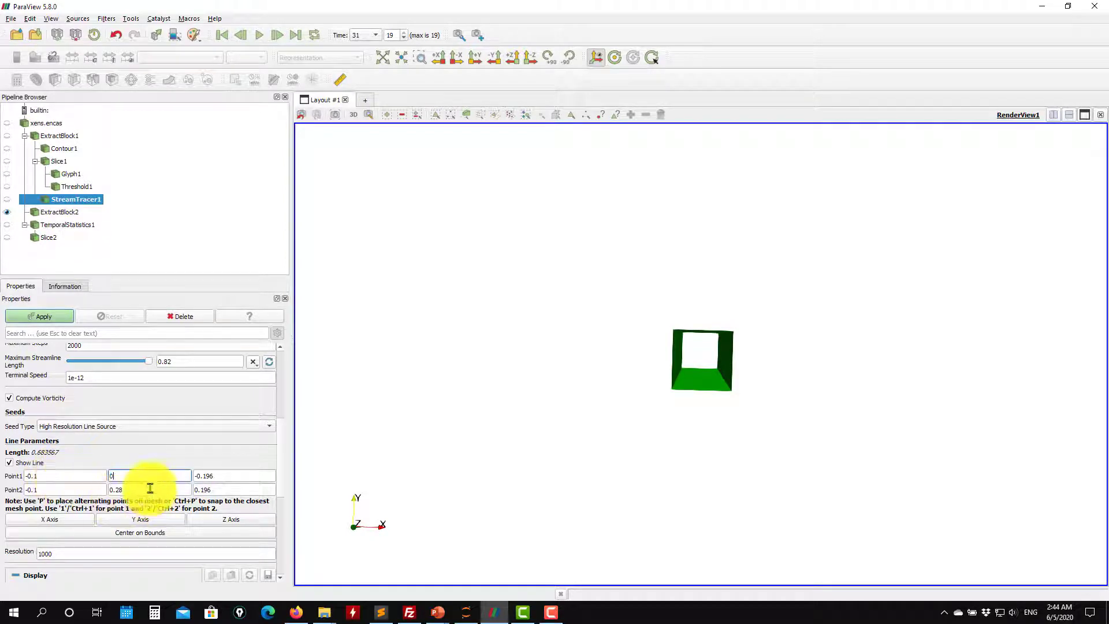
{"action": "type", "text": "0"}
{"action": "left_click_drag", "start_coordinate": [181, 490], "coordinate": [42, 479]}
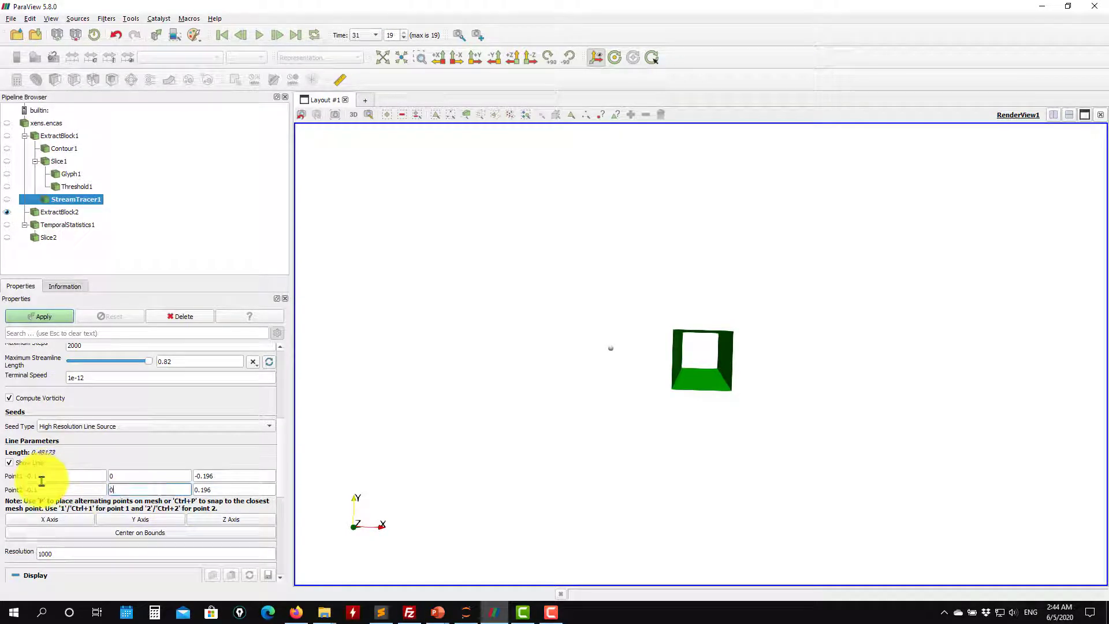
{"action": "type", "text": "0"}
Step: Apply the fluid block's stream tracer and play the streamlines over time, pausing at time 30.25
{"action": "left_click_drag", "start_coordinate": [434, 426], "coordinate": [460, 424]}
{"action": "left_click", "coordinate": [41, 317]}
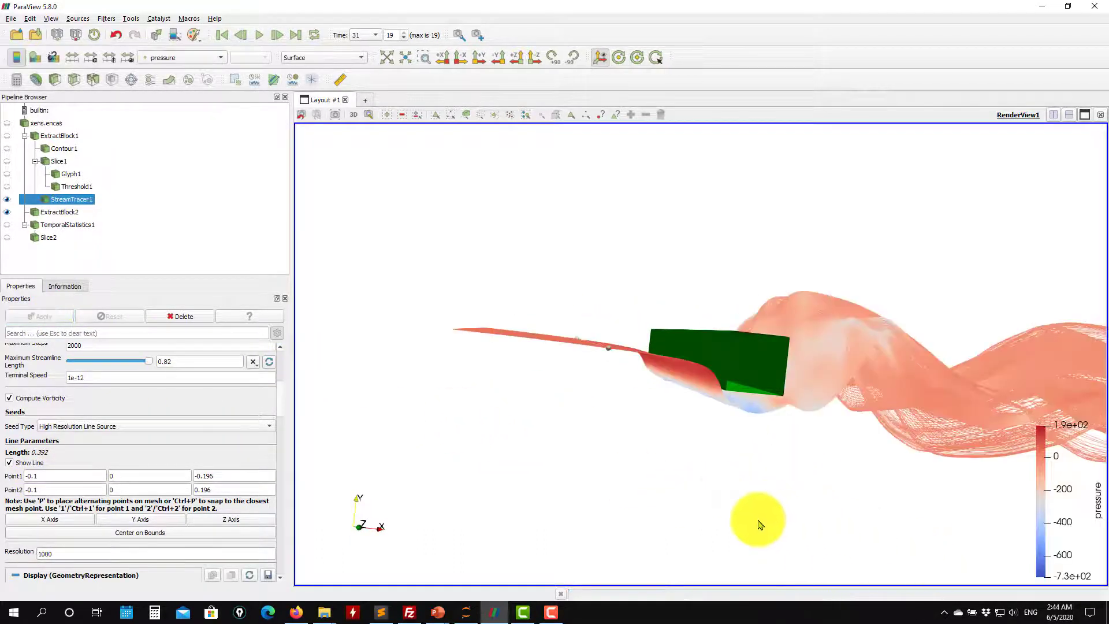
{"action": "left_click_drag", "start_coordinate": [760, 525], "coordinate": [411, 358]}
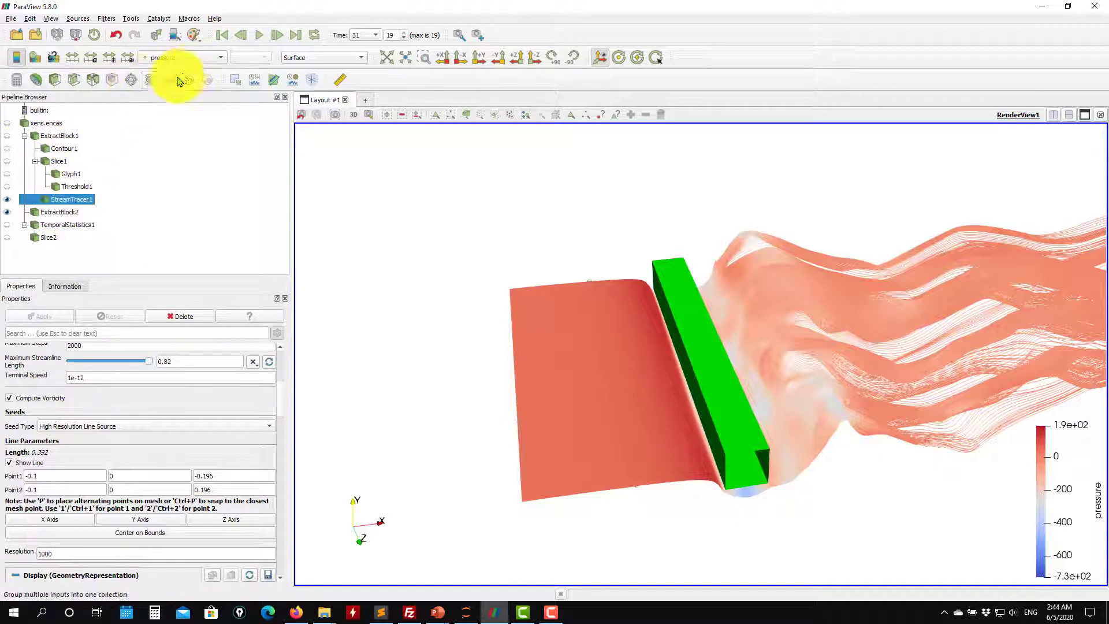
{"action": "left_click_drag", "start_coordinate": [463, 344], "coordinate": [602, 223]}
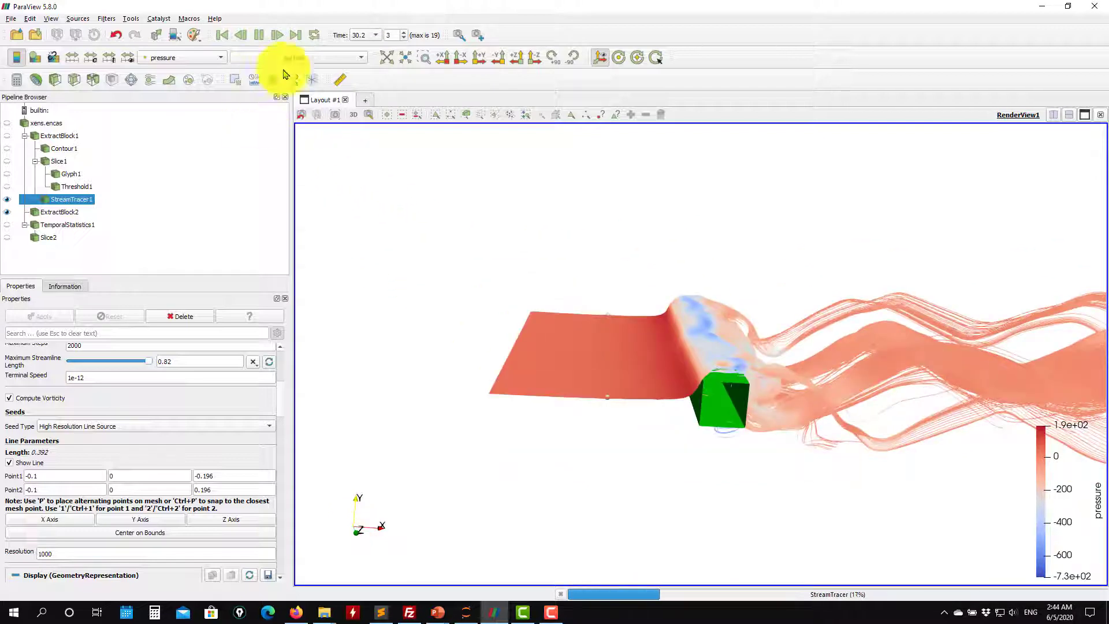
{"action": "left_click", "coordinate": [260, 35]}
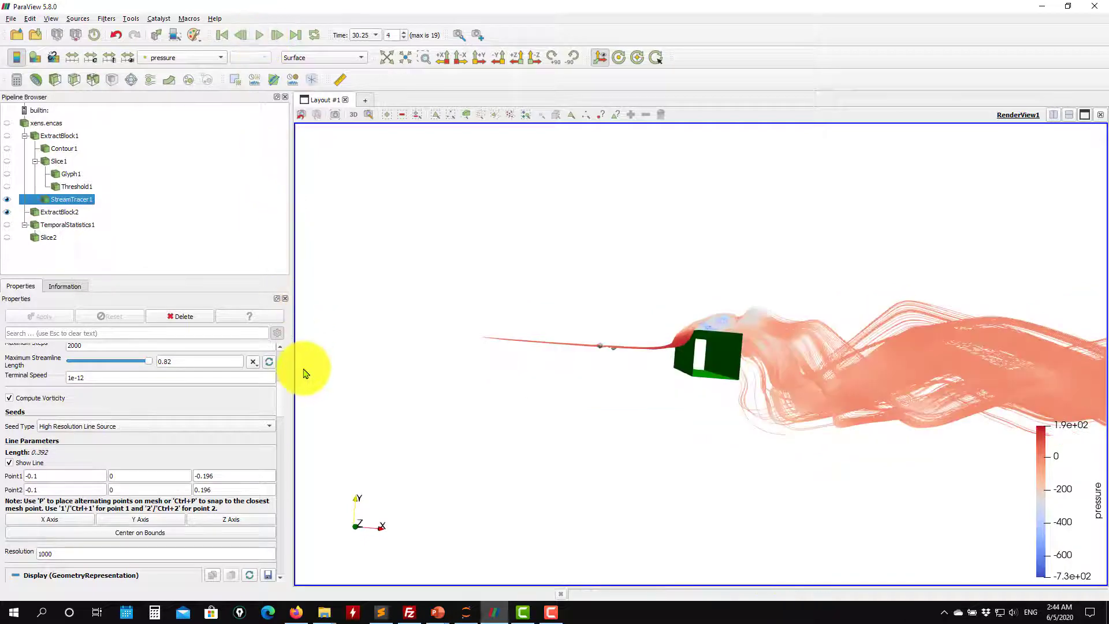
Step: Reduce the seed line resolution of the stream tracer to 100 and apply it
{"action": "scroll", "coordinate": [282, 402], "scroll_direction": "up", "scroll_amount": 6}
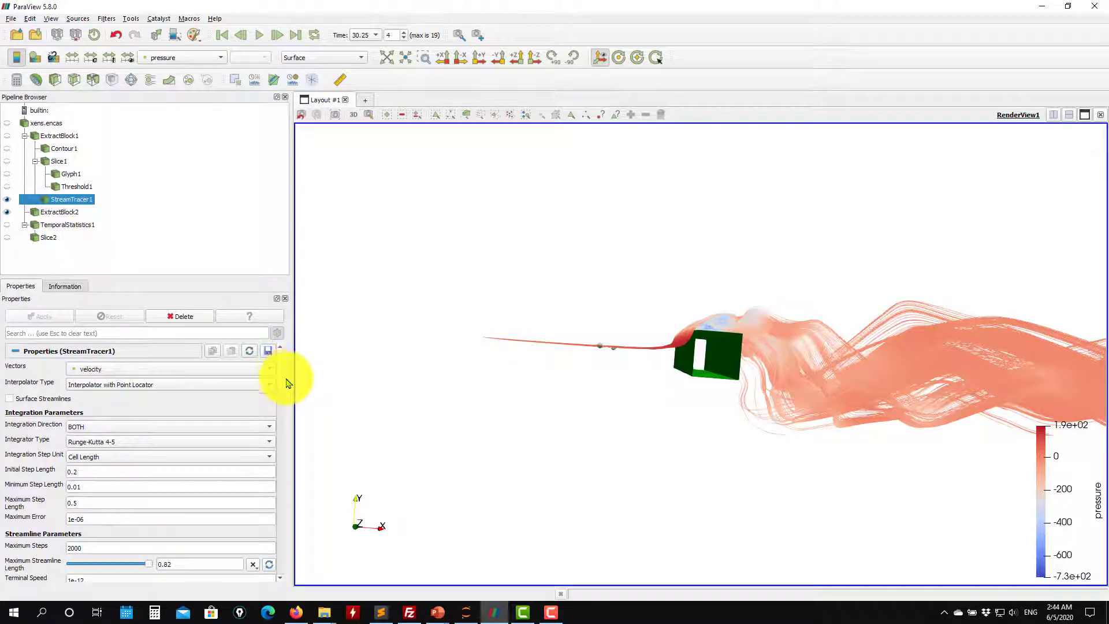
{"action": "scroll", "coordinate": [285, 370], "scroll_direction": "down", "scroll_amount": 2}
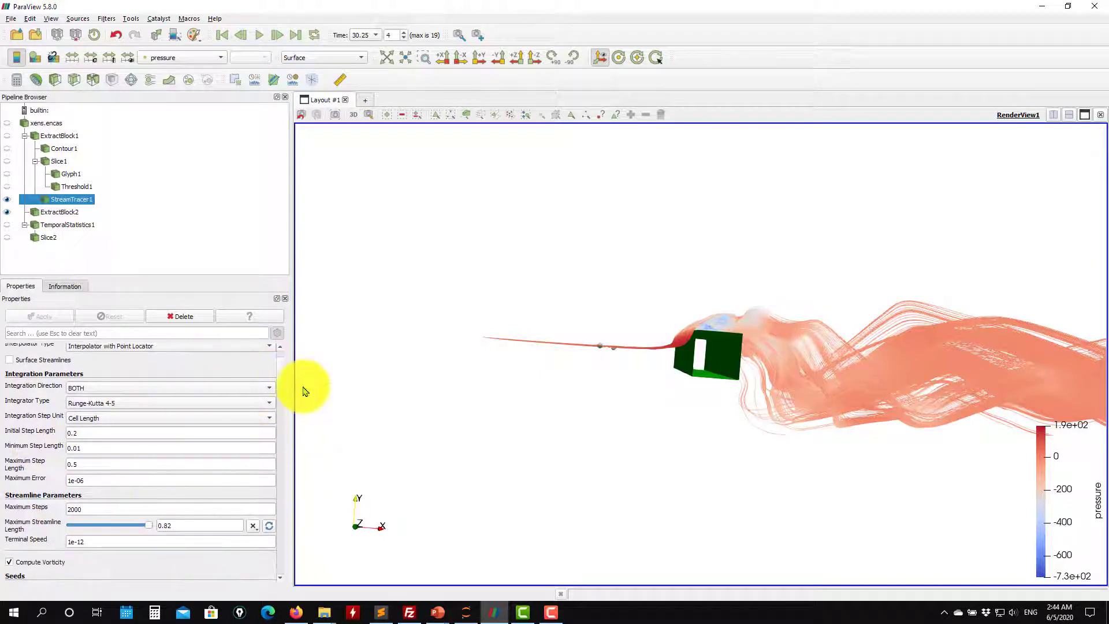
{"action": "scroll", "coordinate": [284, 378], "scroll_direction": "down", "scroll_amount": 8}
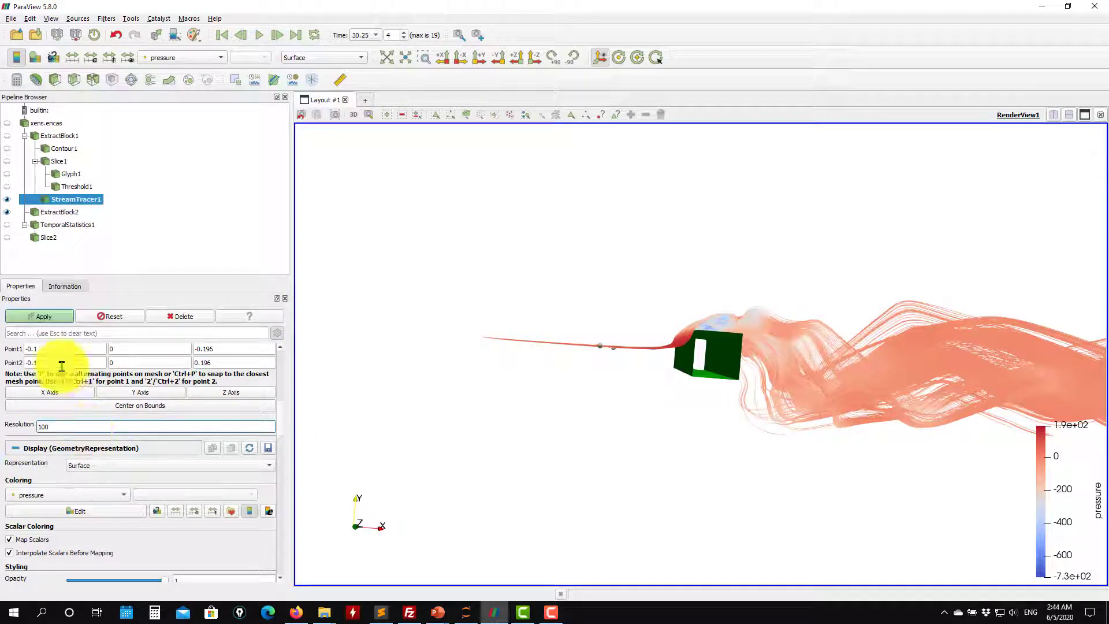
{"action": "left_click", "coordinate": [50, 317]}
{"action": "left_click_drag", "start_coordinate": [396, 358], "coordinate": [458, 408]}
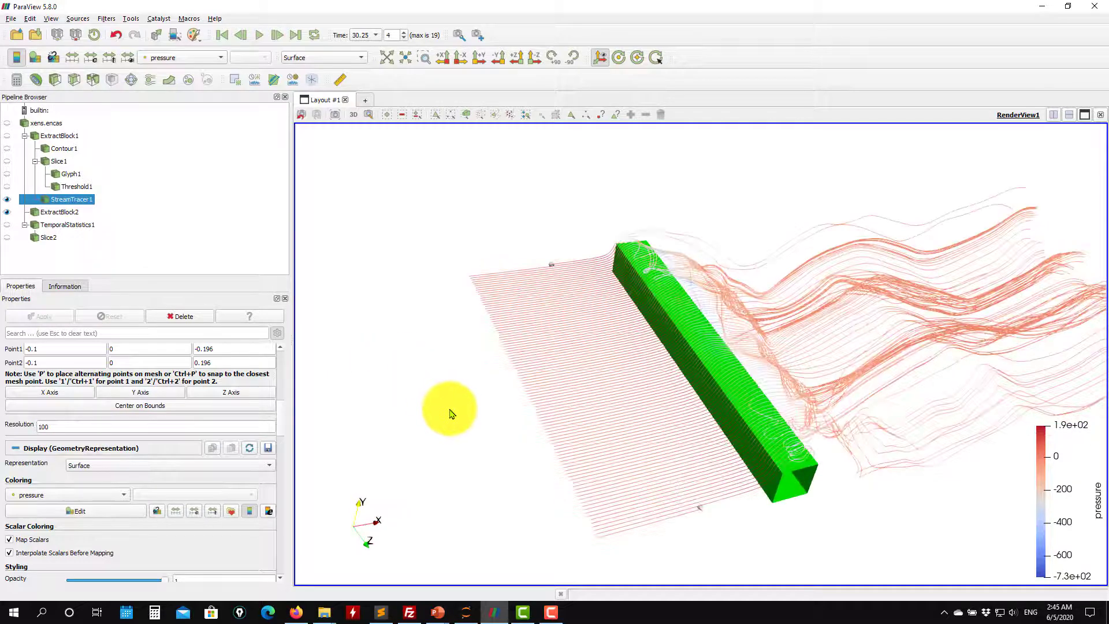
Step: Play the time steps to the end and examine the streamlines around the cylinder from several angles
{"action": "left_click", "coordinate": [259, 38]}
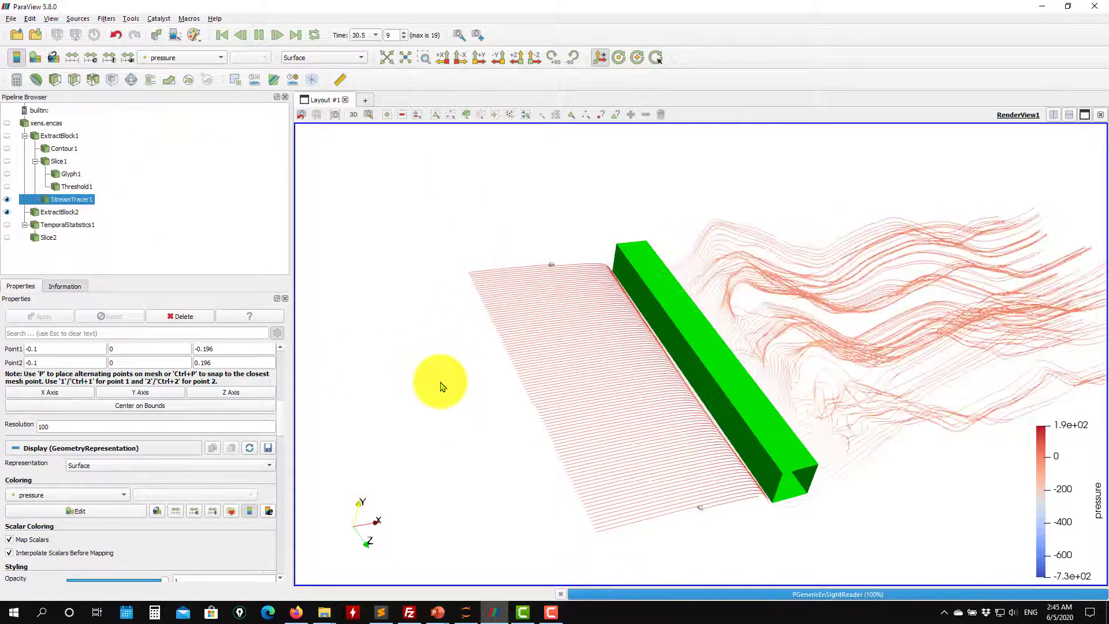
{"action": "left_click_drag", "start_coordinate": [440, 382], "coordinate": [429, 339]}
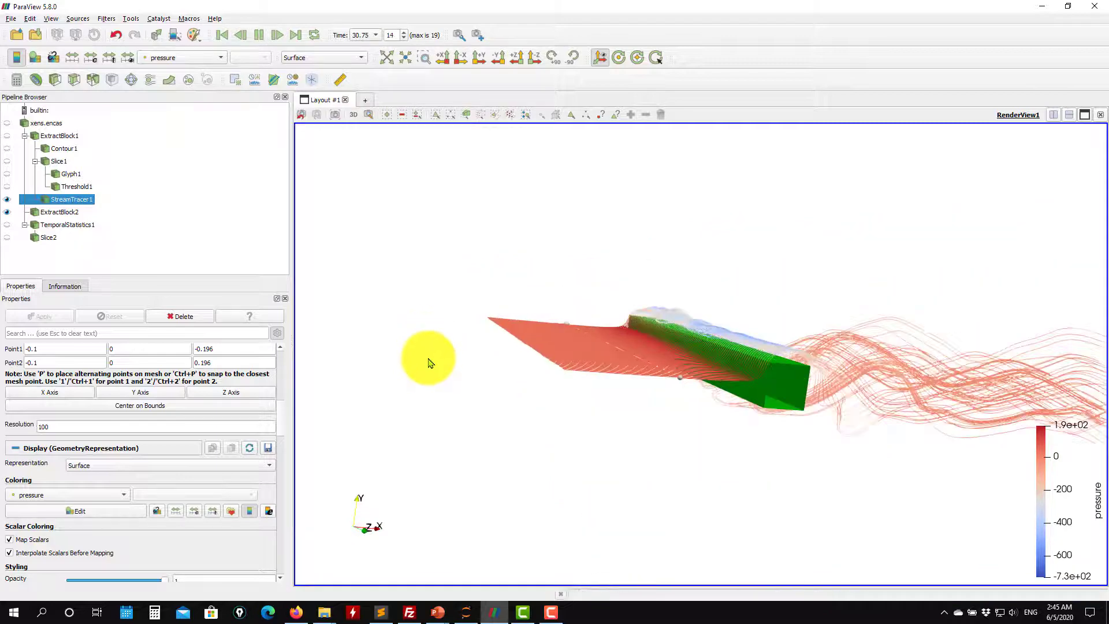
{"action": "left_click_drag", "start_coordinate": [597, 382], "coordinate": [614, 423]}
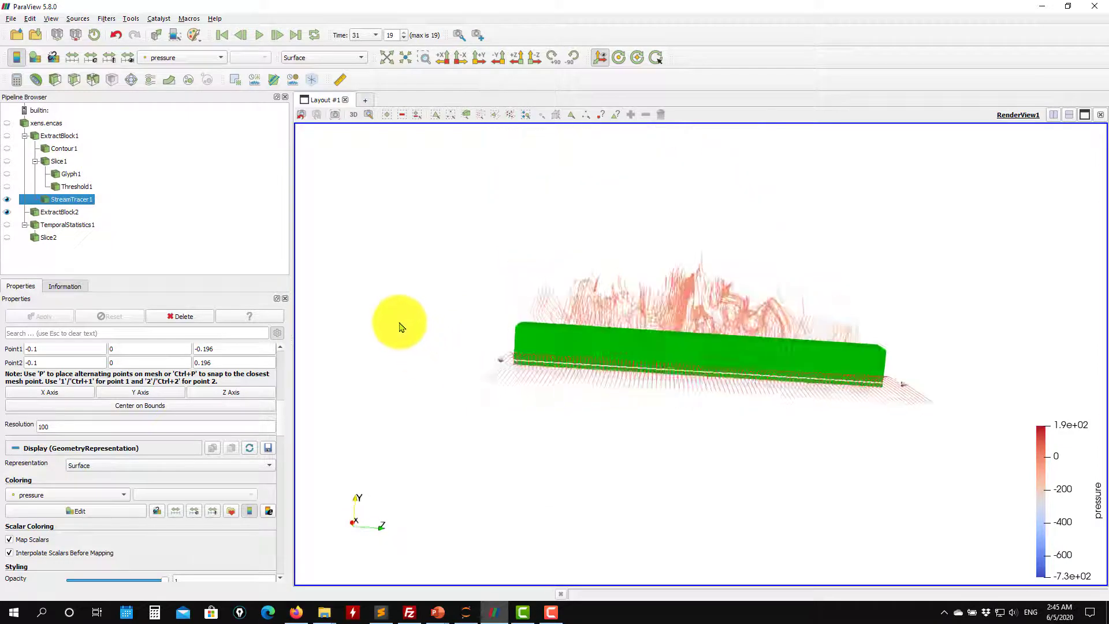
{"action": "left_click_drag", "start_coordinate": [400, 327], "coordinate": [359, 193]}
Step: Add a Tube filter to the streamlines, apply it, and view the resulting tubes around the cylinder
{"action": "left_click", "coordinate": [107, 18]}
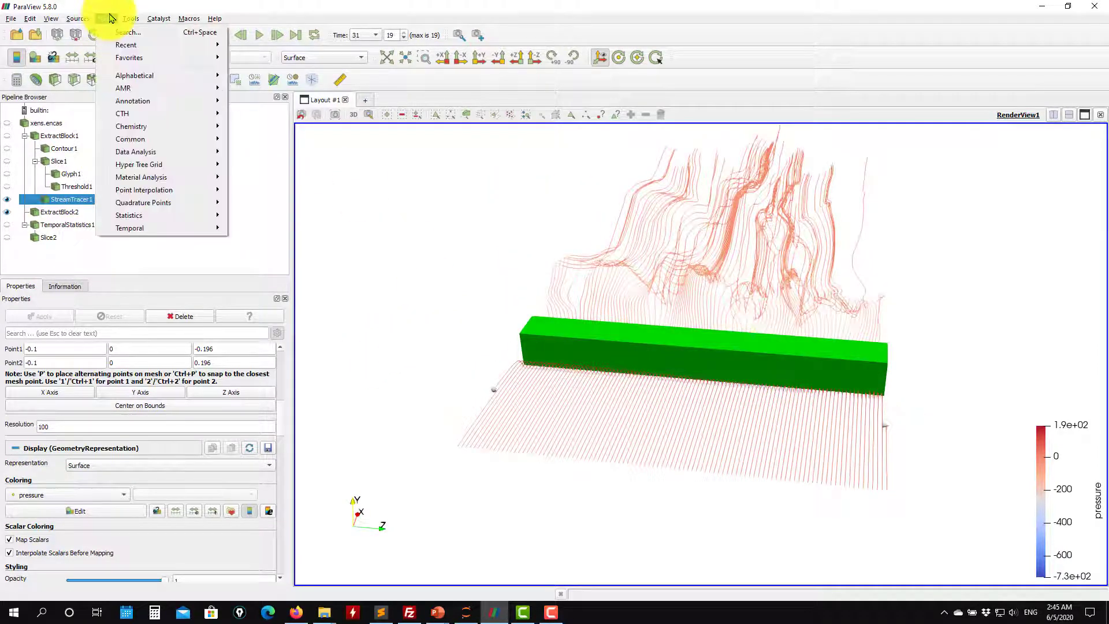
{"action": "mouse_move", "coordinate": [179, 76]}
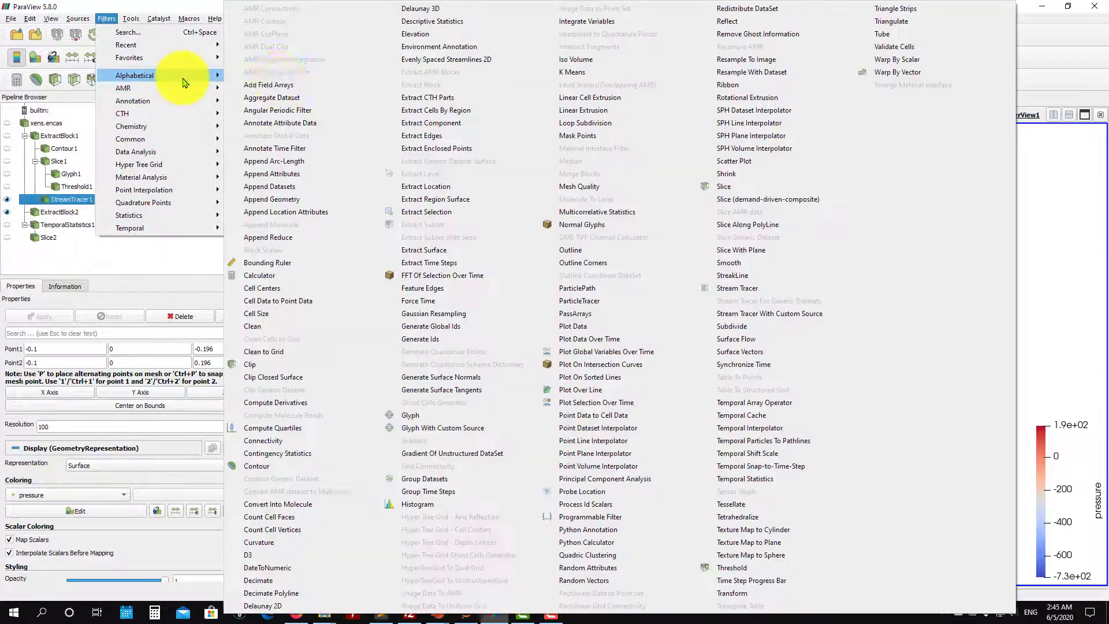
{"action": "left_click", "coordinate": [886, 36]}
{"action": "left_click", "coordinate": [59, 316]}
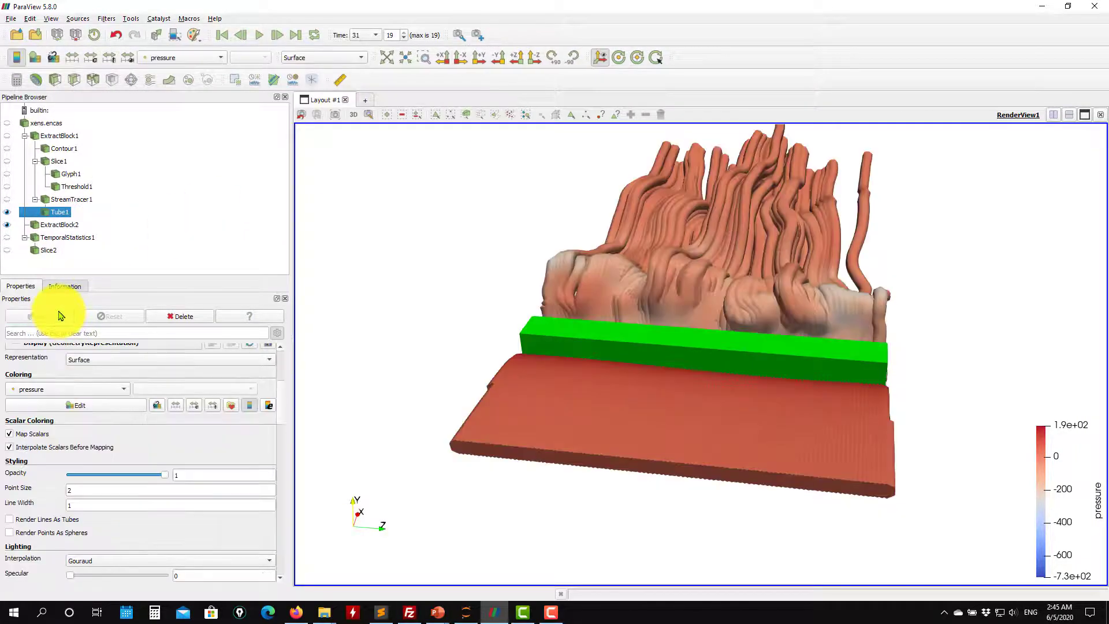
{"action": "left_click_drag", "start_coordinate": [470, 377], "coordinate": [506, 348]}
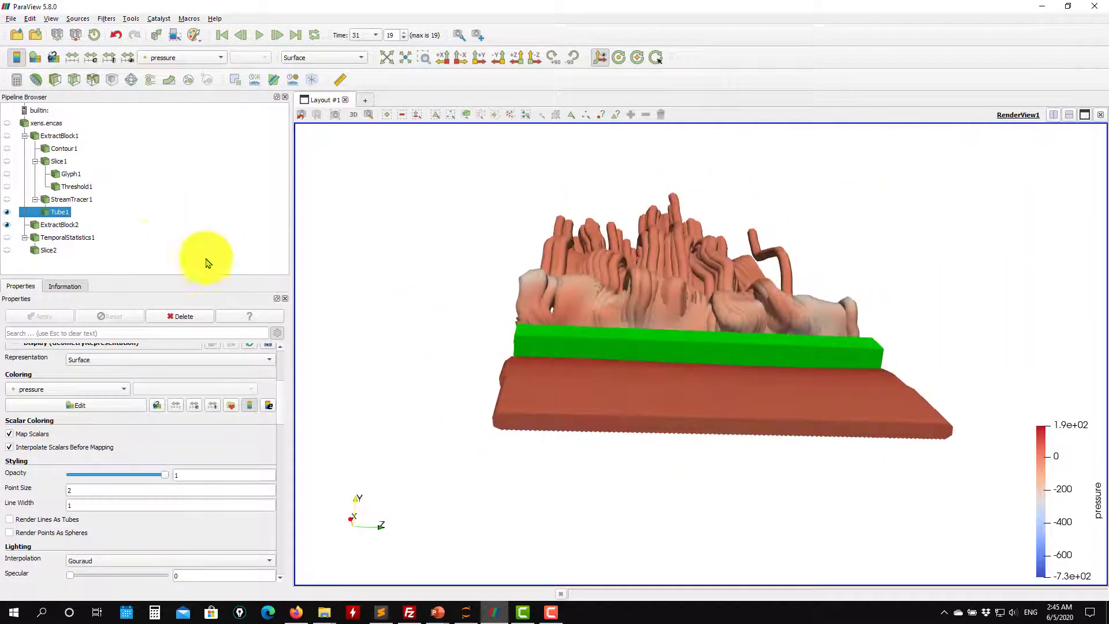
Step: Hide the streamline tubes and the square block, and show only Slice1 of the fluid block
{"action": "left_click", "coordinate": [7, 212]}
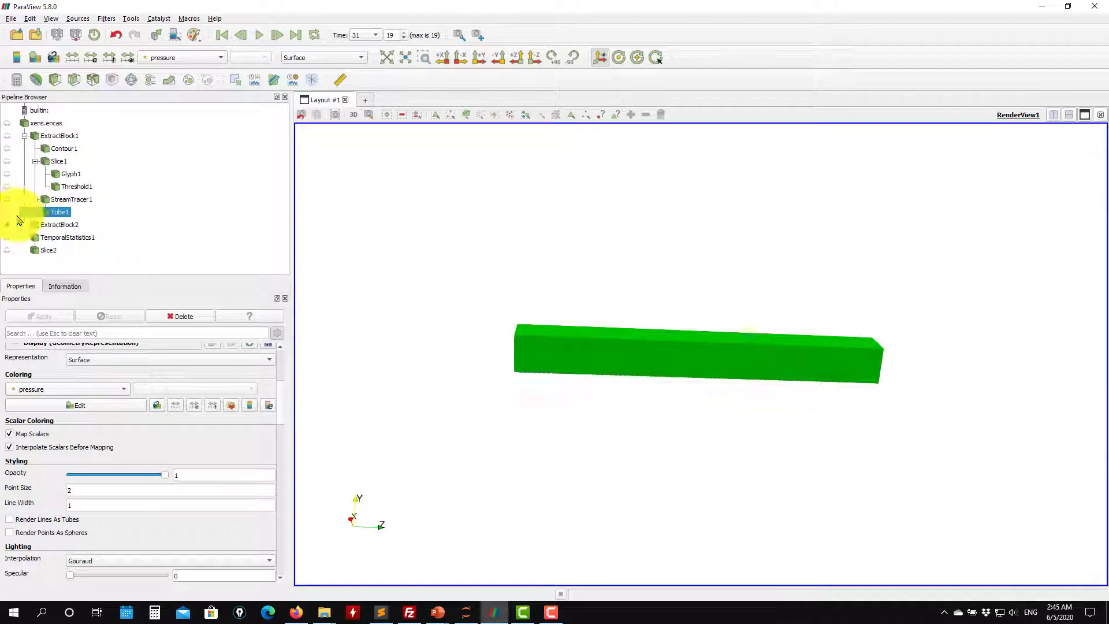
{"action": "left_click", "coordinate": [7, 187]}
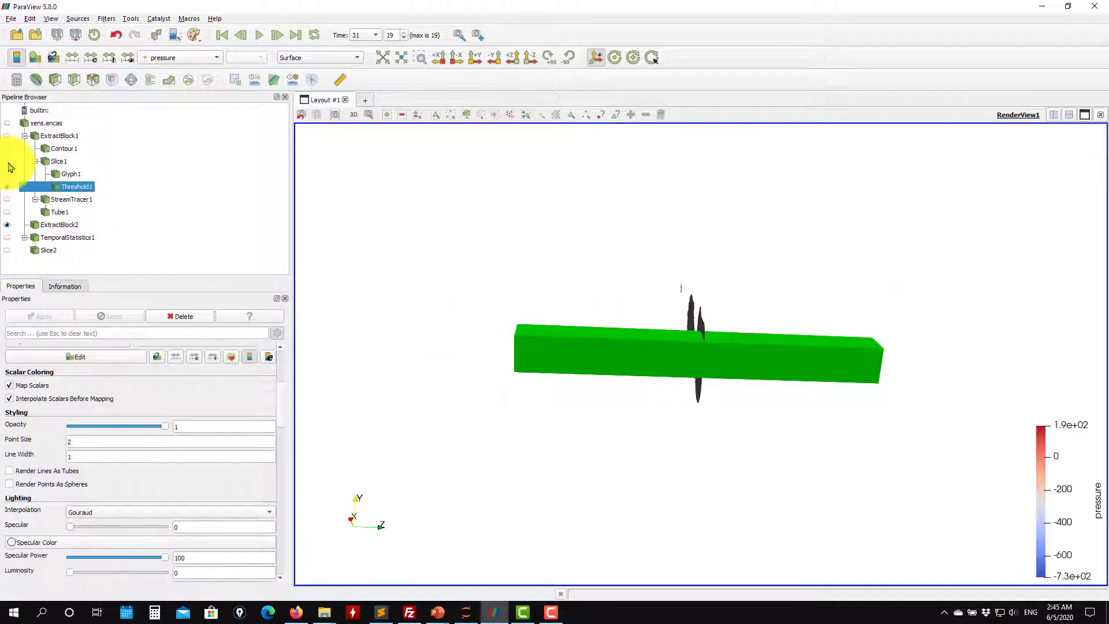
{"action": "left_click", "coordinate": [7, 161]}
{"action": "left_click_drag", "start_coordinate": [433, 283], "coordinate": [340, 261]}
{"action": "left_click_drag", "start_coordinate": [515, 302], "coordinate": [399, 292]}
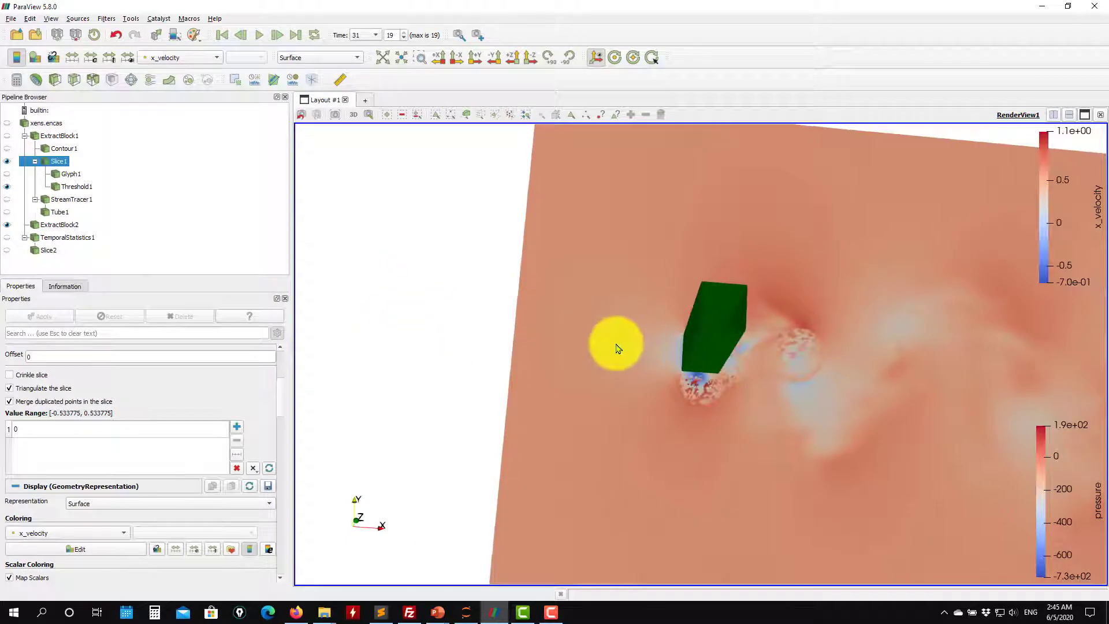
{"action": "left_click", "coordinate": [7, 186]}
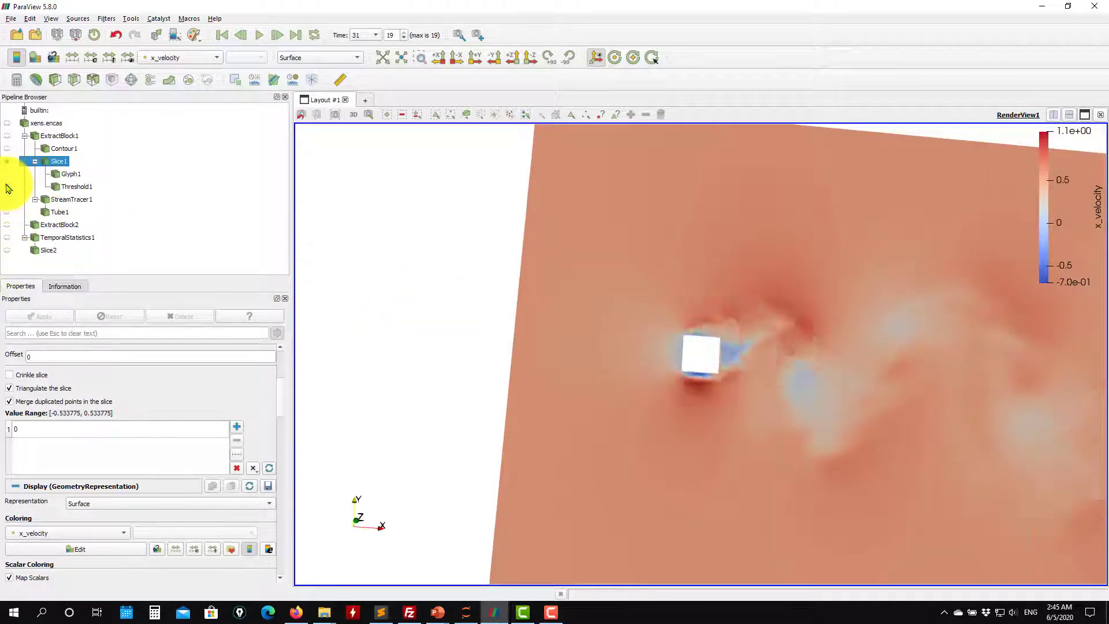
{"action": "left_click_drag", "start_coordinate": [470, 260], "coordinate": [413, 238]}
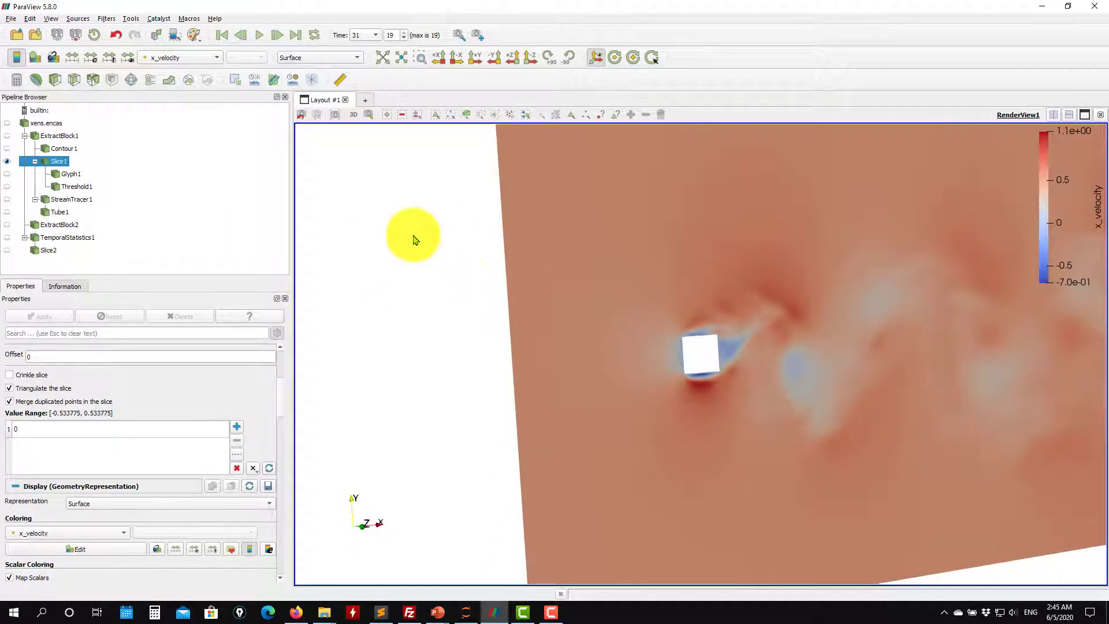
Step: Show the temporal statistics result, enable Compute Standard Deviation for it and apply the change
{"action": "left_click", "coordinate": [68, 237]}
{"action": "left_click", "coordinate": [8, 240]}
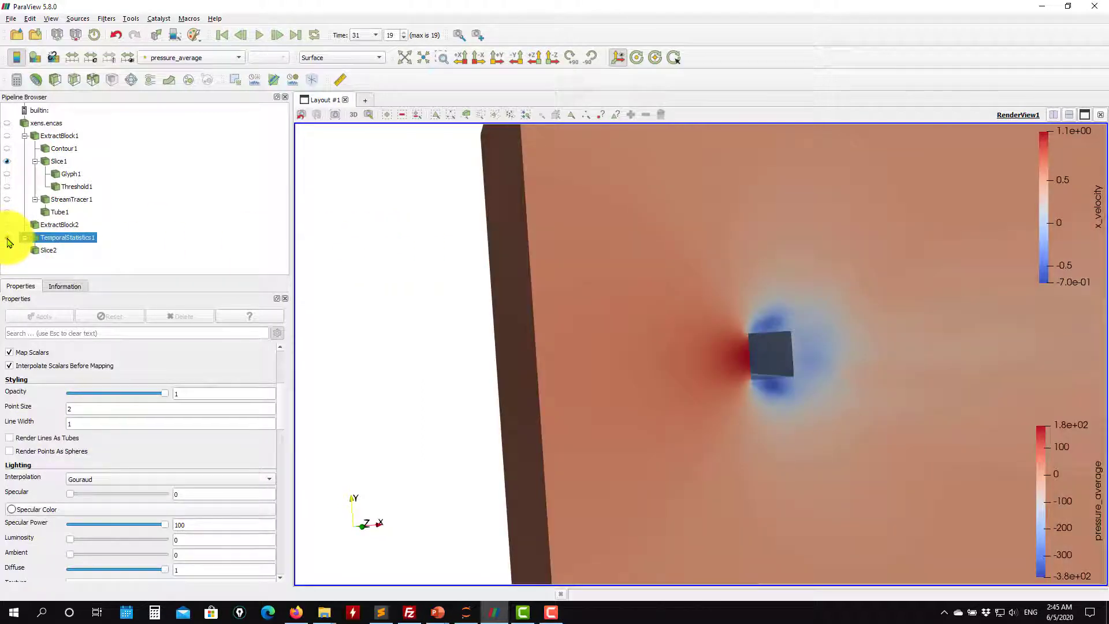
{"action": "left_click", "coordinate": [8, 238]}
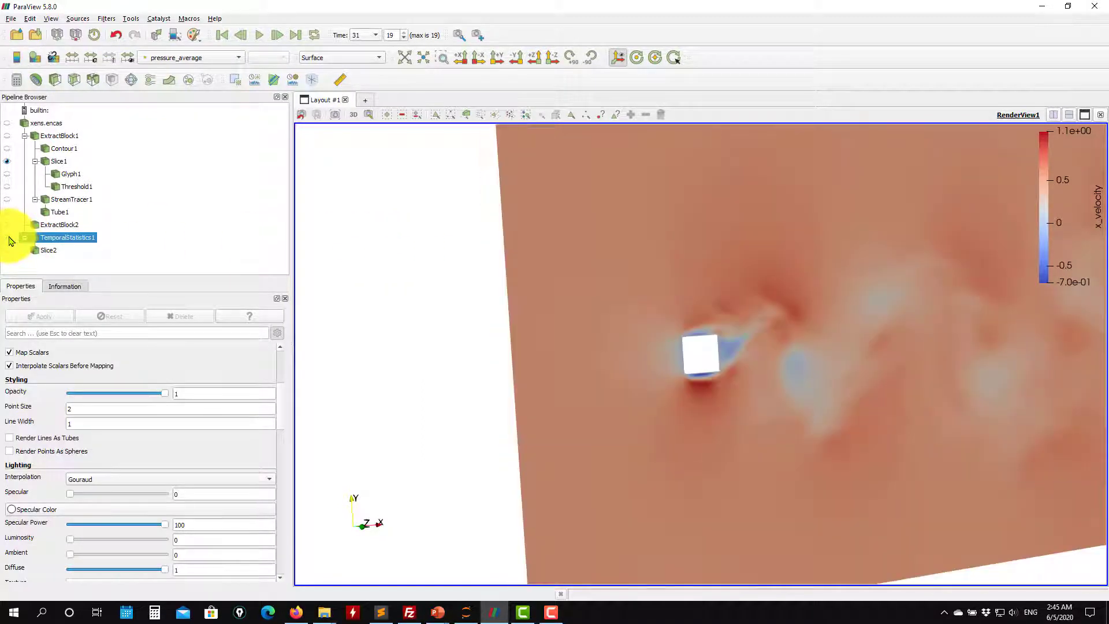
{"action": "left_click", "coordinate": [8, 239]}
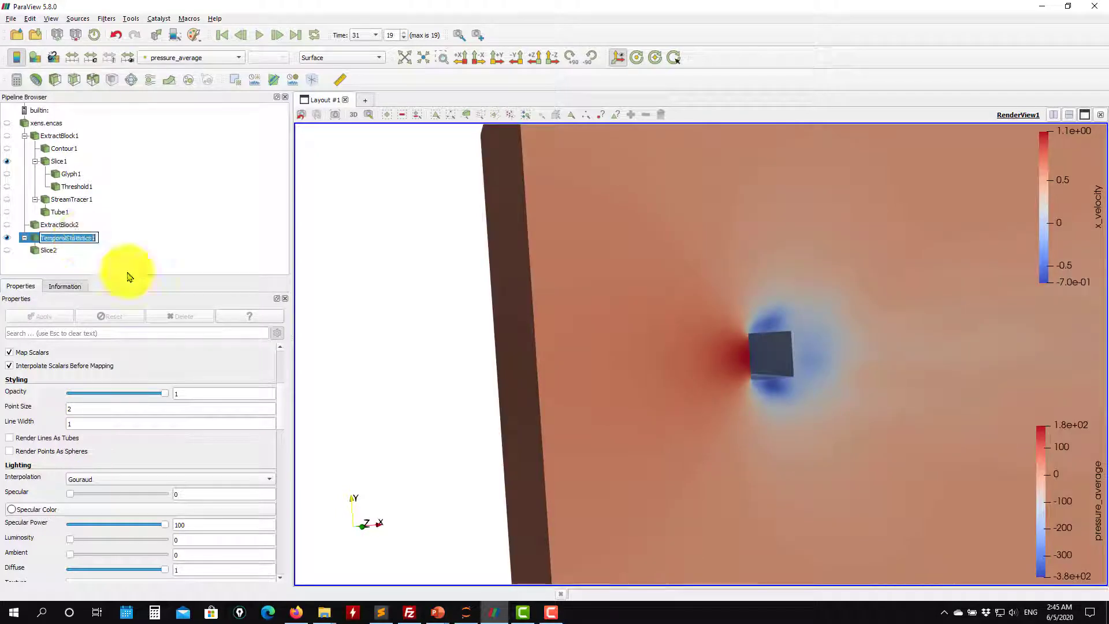
{"action": "scroll", "coordinate": [283, 381], "scroll_direction": "up", "scroll_amount": 1}
{"action": "scroll", "coordinate": [283, 378], "scroll_direction": "up", "scroll_amount": 2}
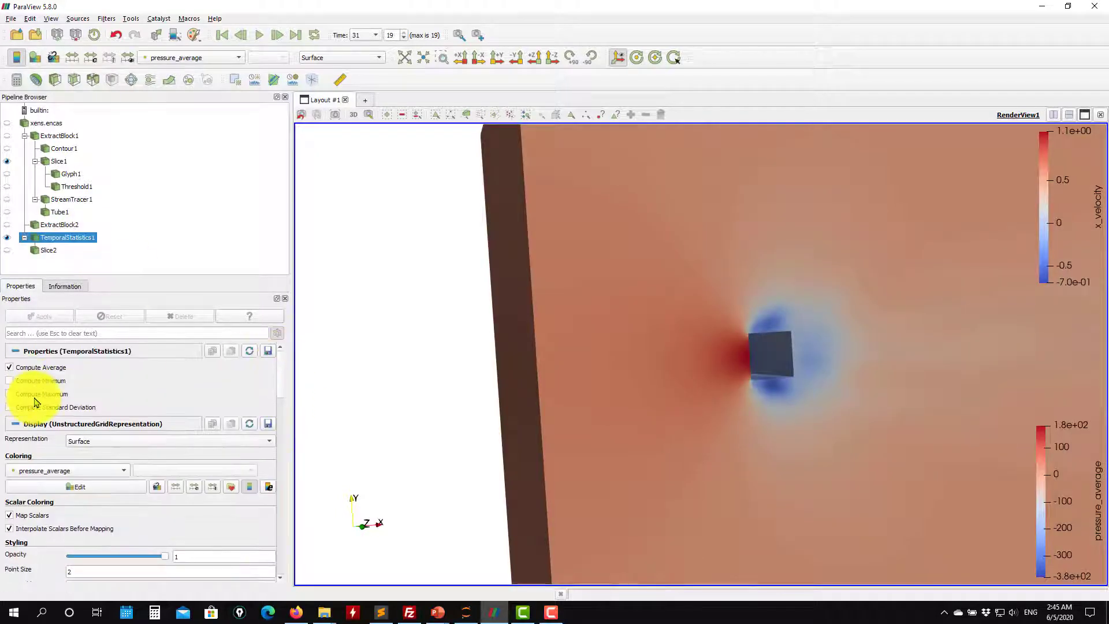
{"action": "left_click", "coordinate": [41, 319]}
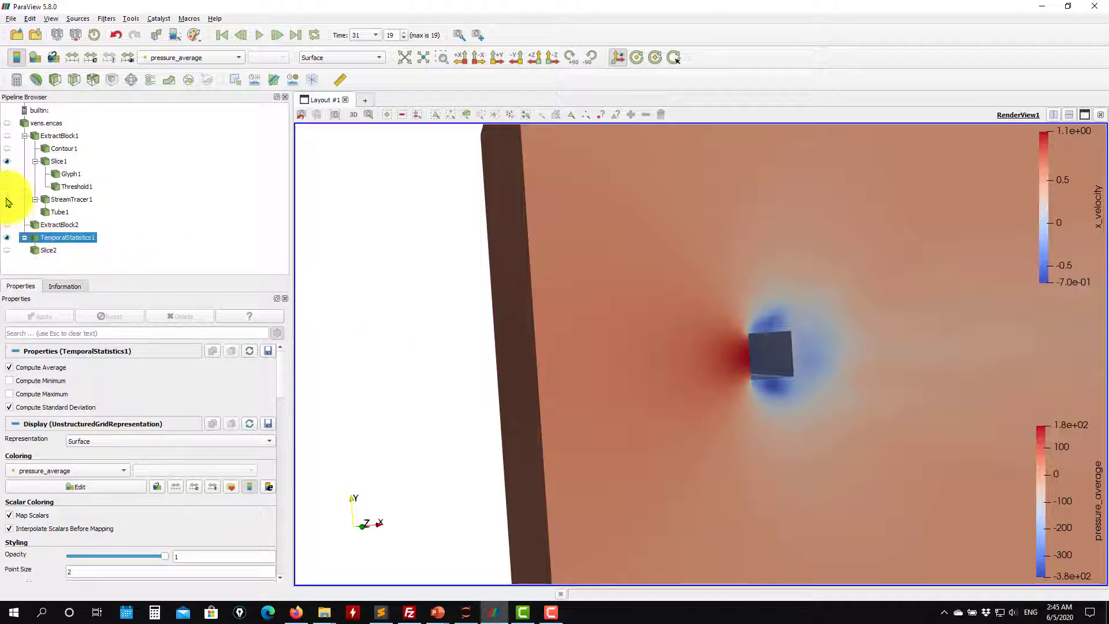
Step: Hide Slice1 and add a Calculator to the temporal statistics with the result array name rms
{"action": "left_click", "coordinate": [6, 162]}
{"action": "left_click", "coordinate": [7, 251]}
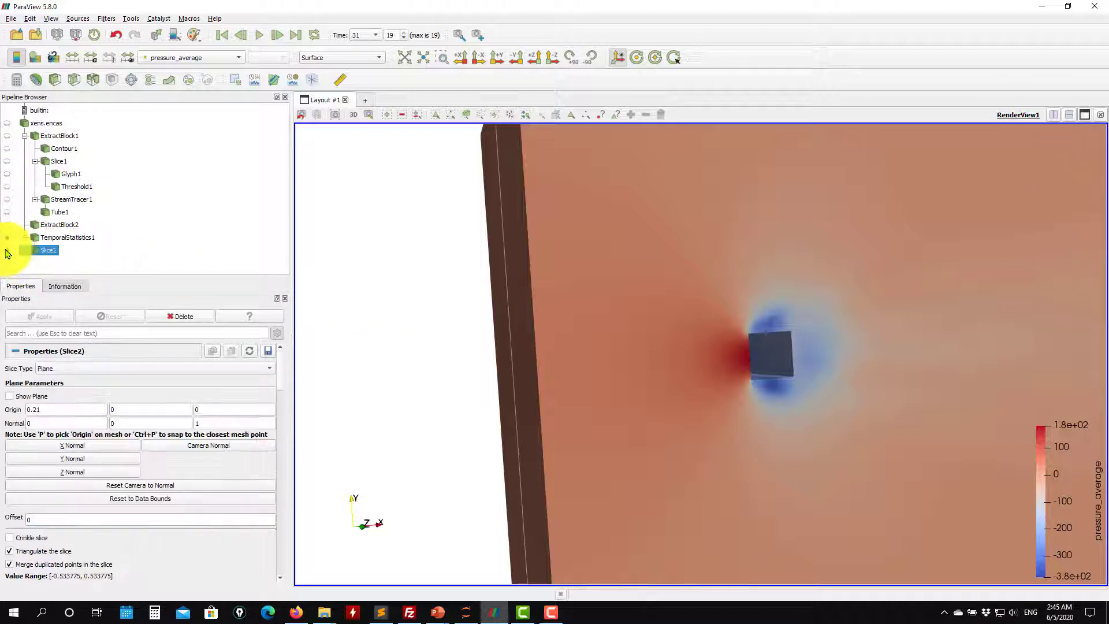
{"action": "left_click", "coordinate": [65, 239]}
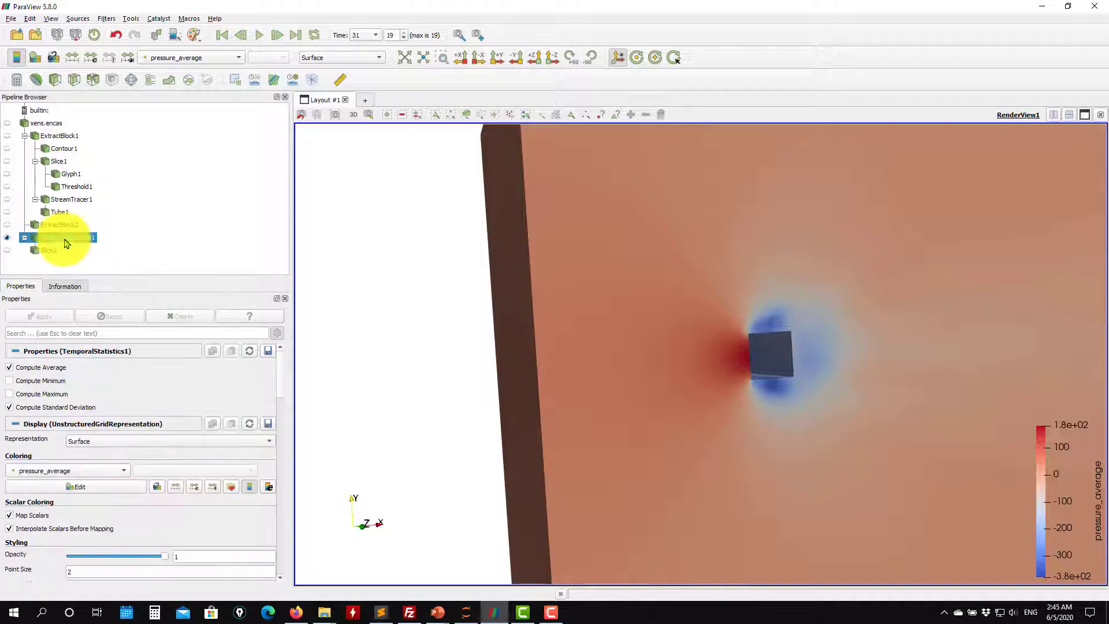
{"action": "left_click", "coordinate": [20, 81]}
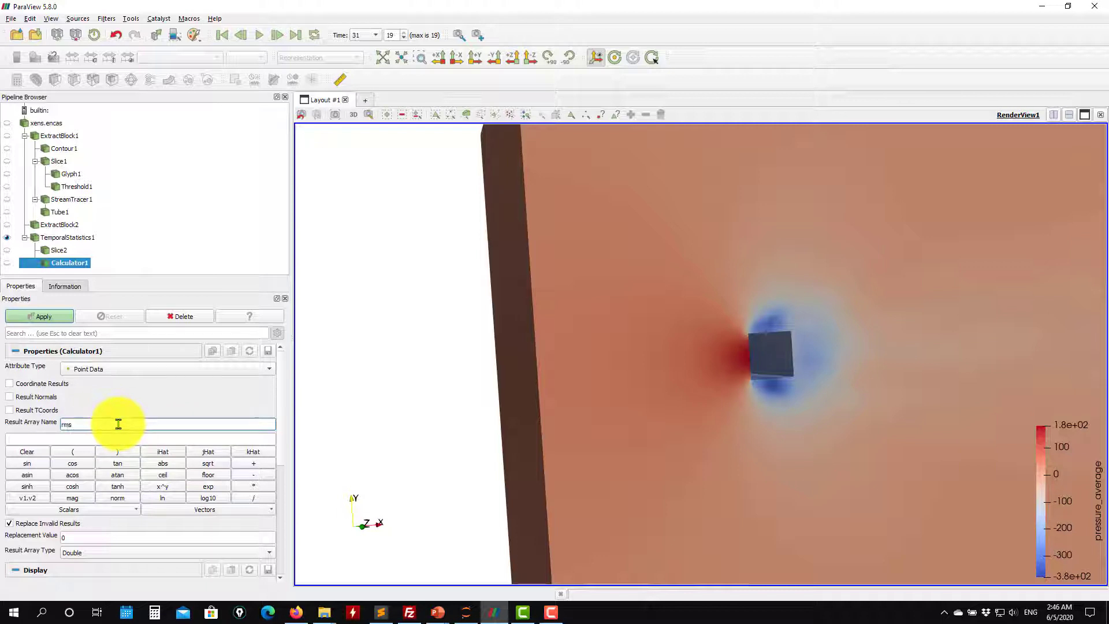
Step: Set the calculator expression to velocity_magnitude_stddev-velocity_magnitude_average and apply it
{"action": "left_click", "coordinate": [87, 441]}
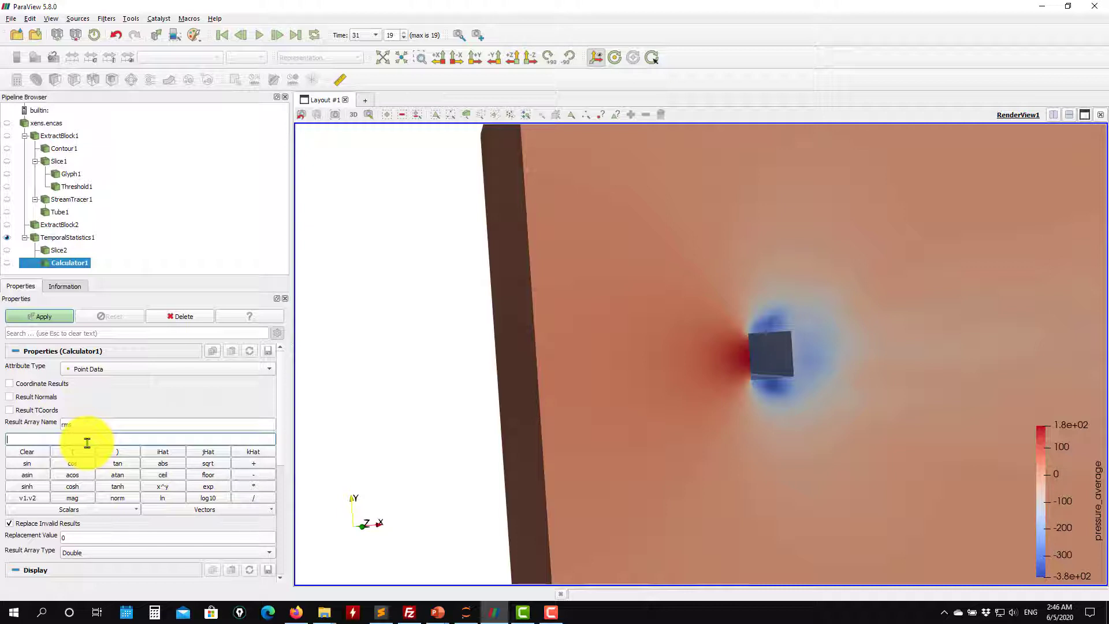
{"action": "left_click", "coordinate": [117, 510]}
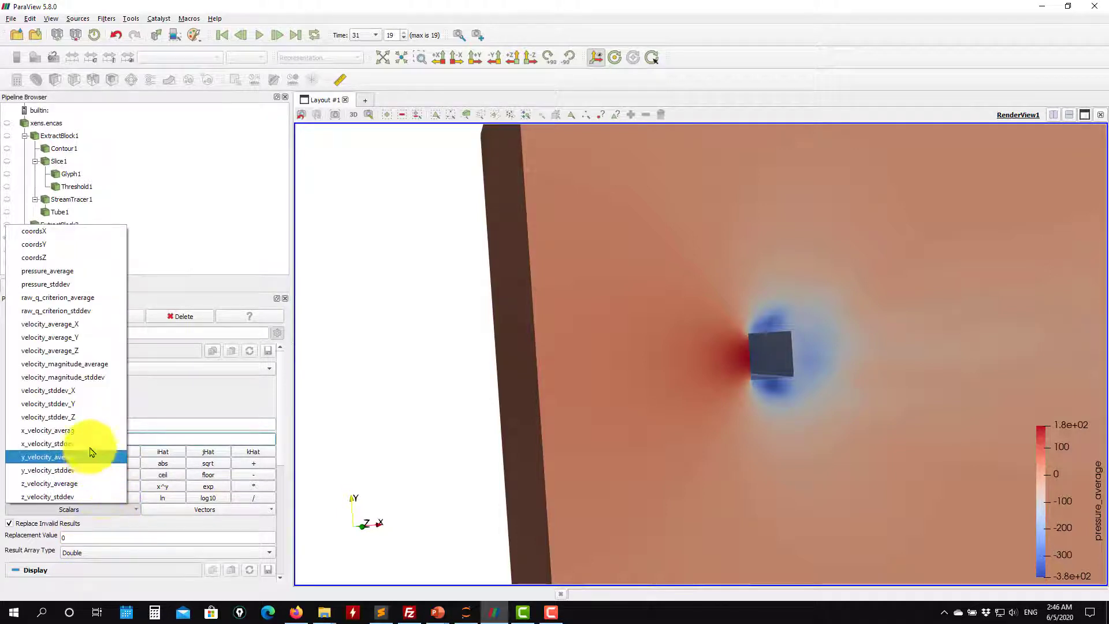
{"action": "left_click", "coordinate": [96, 379]}
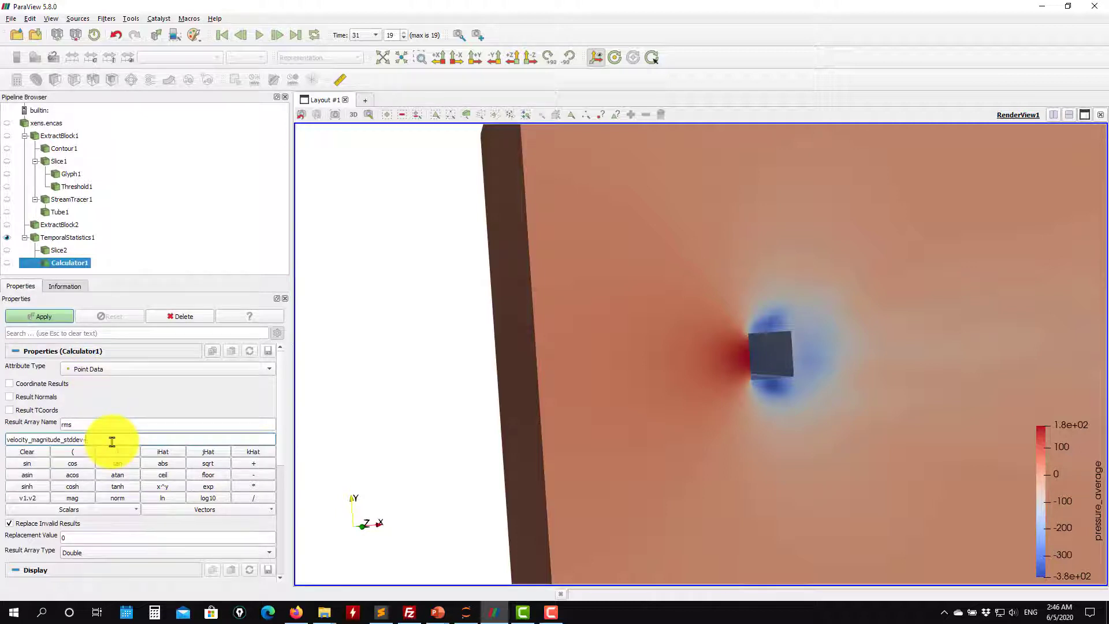
{"action": "left_click", "coordinate": [115, 510]}
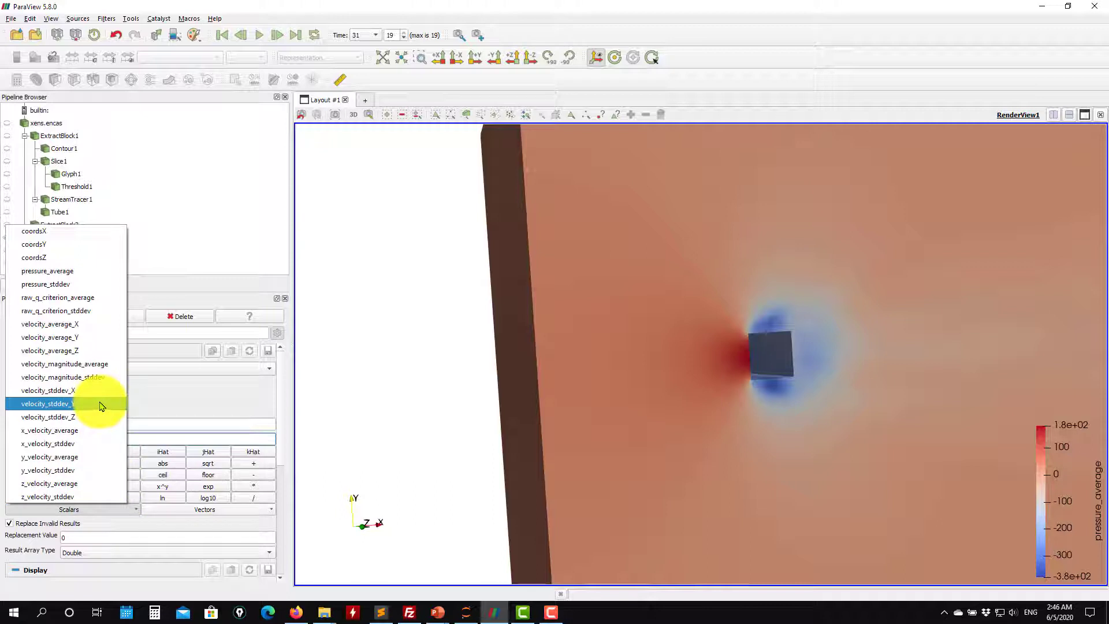
{"action": "left_click", "coordinate": [109, 364]}
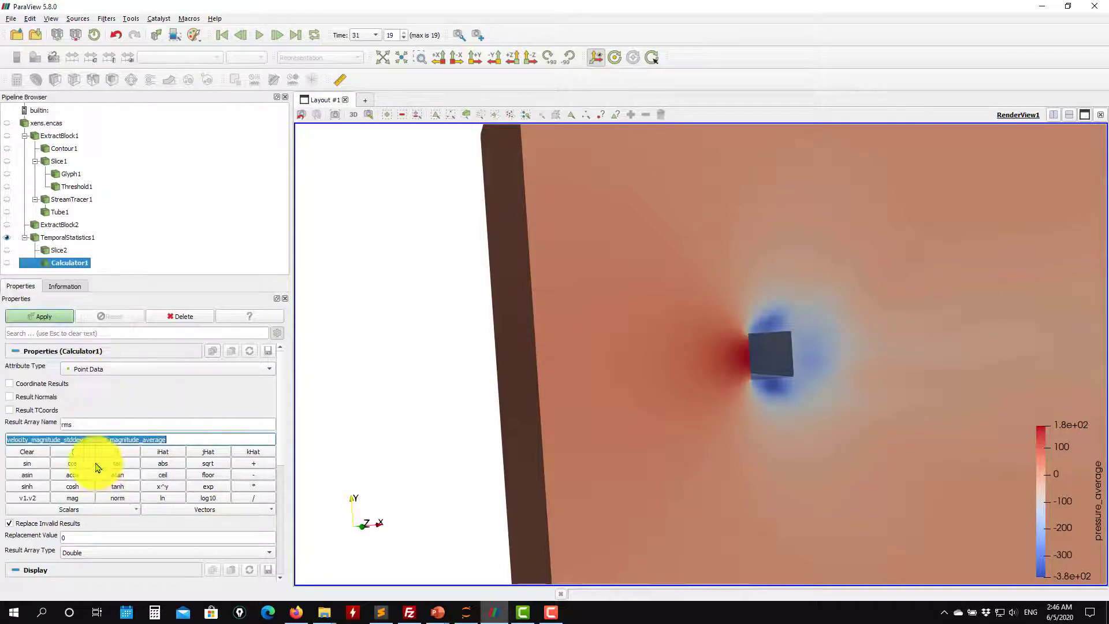
{"action": "left_click", "coordinate": [46, 317]}
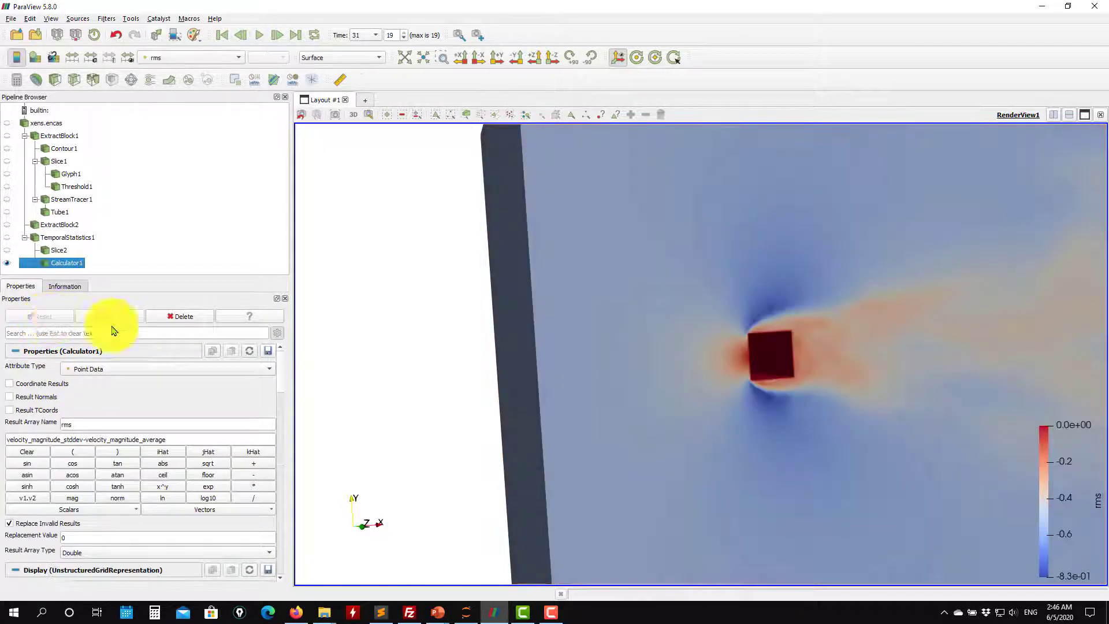
Step: Examine the rms field on the fluid domain from several angles and review the arrays available for colouring
{"action": "left_click_drag", "start_coordinate": [518, 388], "coordinate": [745, 416]}
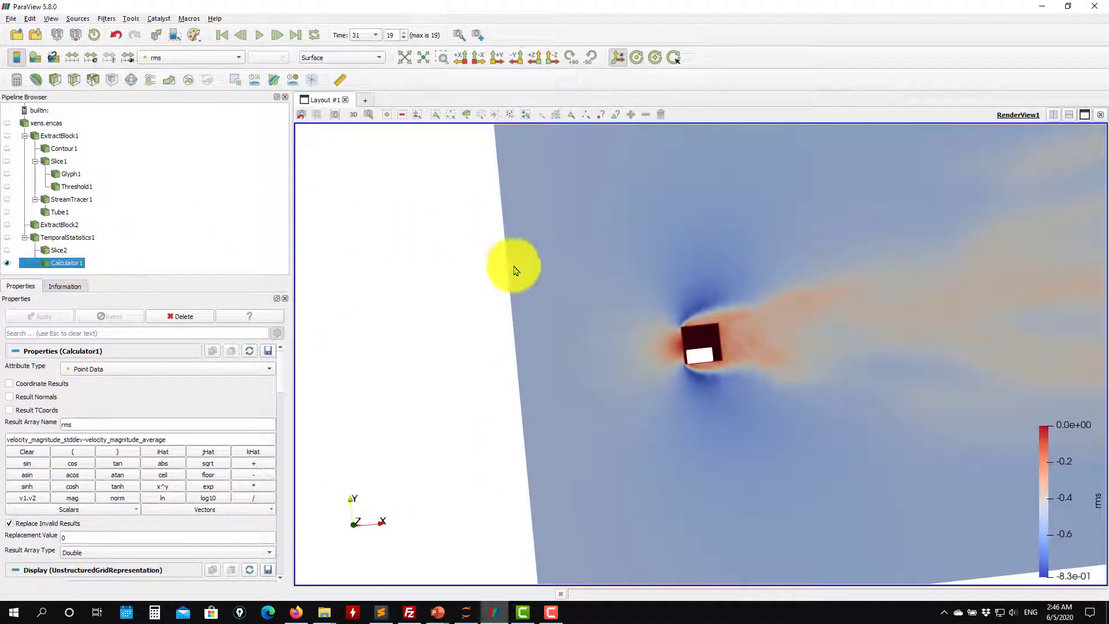
{"action": "left_click_drag", "start_coordinate": [512, 265], "coordinate": [309, 223]}
{"action": "left_click", "coordinate": [176, 56]}
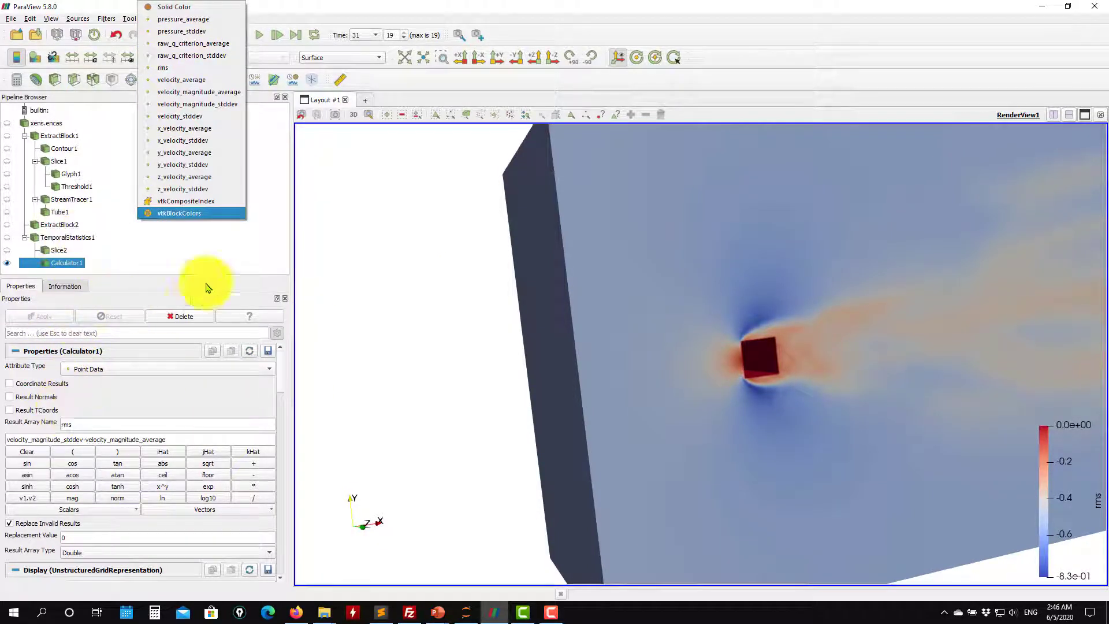
{"action": "left_click", "coordinate": [412, 283]}
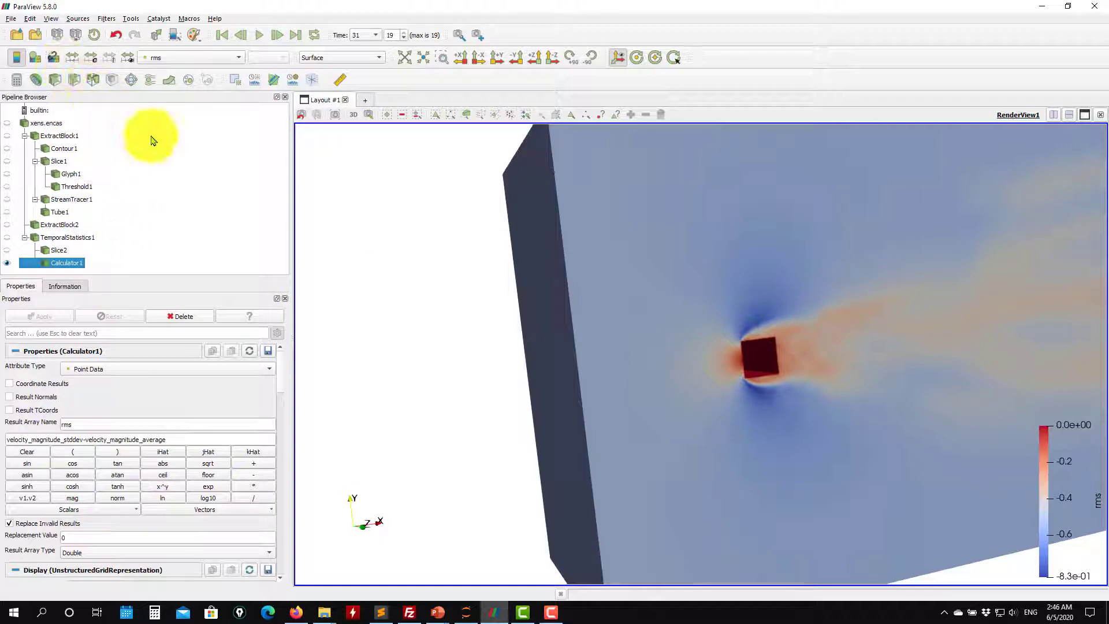
{"action": "scroll", "coordinate": [409, 362], "scroll_direction": "down", "scroll_amount": 5}
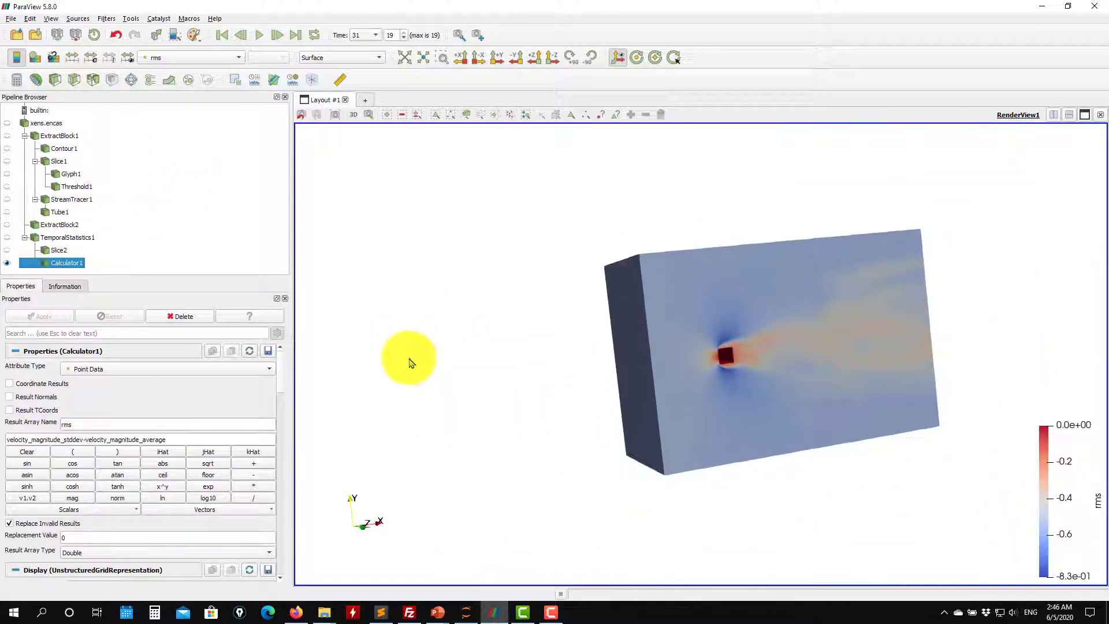
{"action": "left_click_drag", "start_coordinate": [484, 372], "coordinate": [340, 346]}
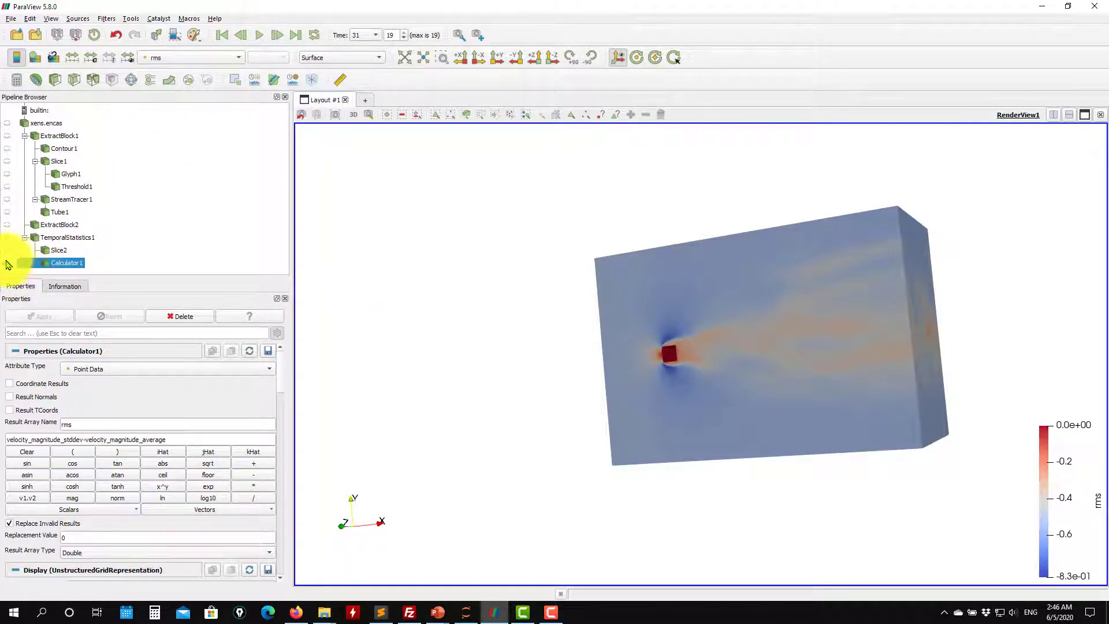
Step: Hide the rms calculator result and show the Q-criterion contour together with the square block
{"action": "left_click", "coordinate": [7, 263]}
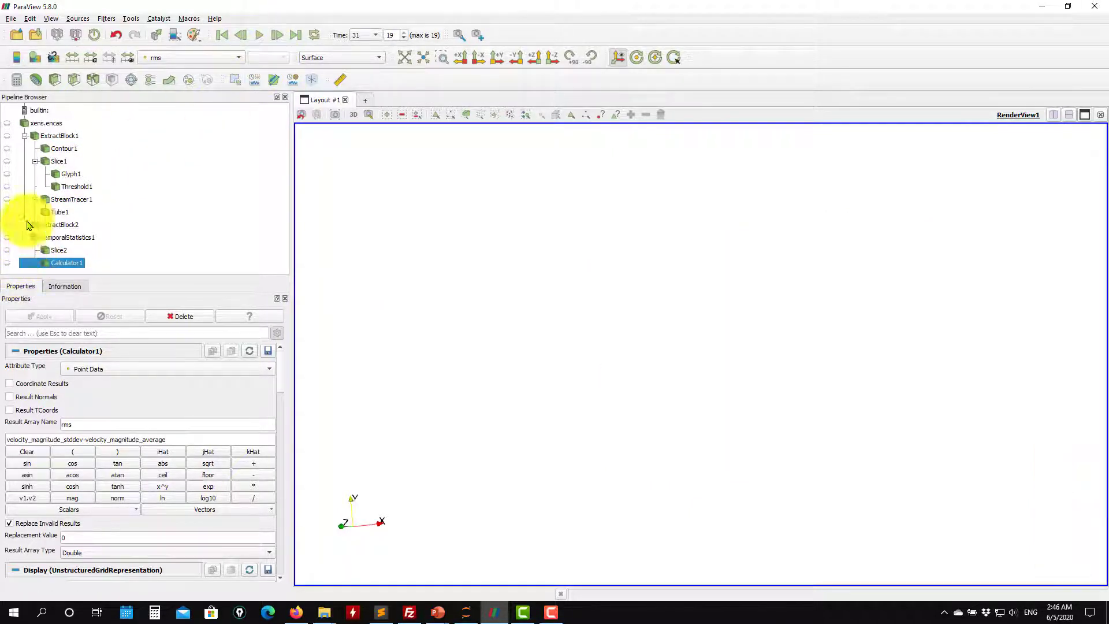
{"action": "left_click", "coordinate": [8, 148]}
{"action": "left_click_drag", "start_coordinate": [450, 359], "coordinate": [515, 376]}
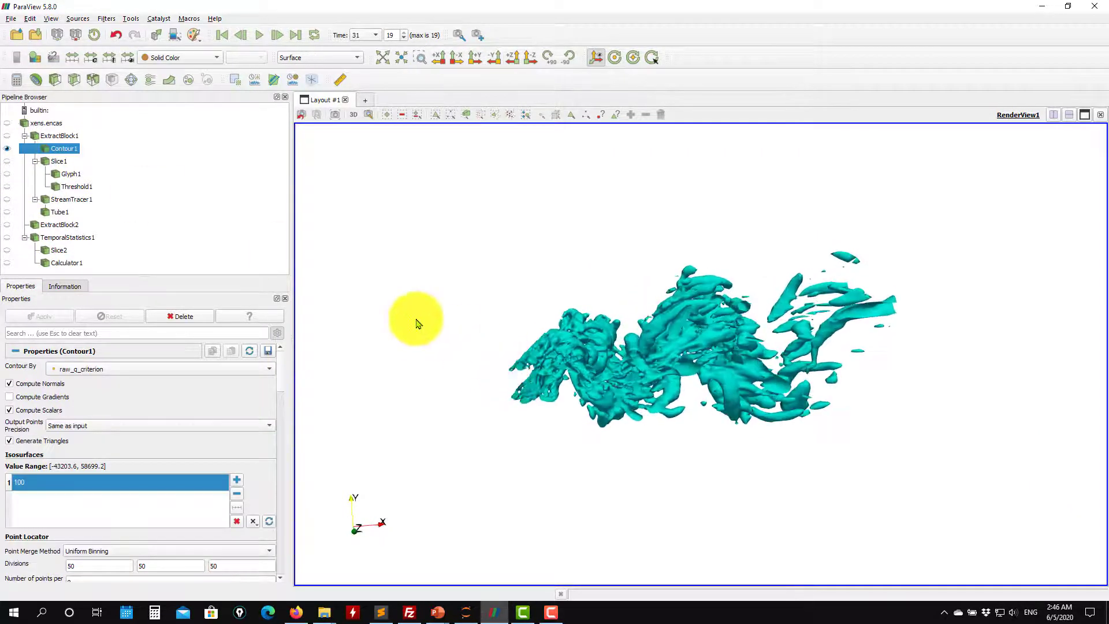
{"action": "left_click", "coordinate": [7, 225]}
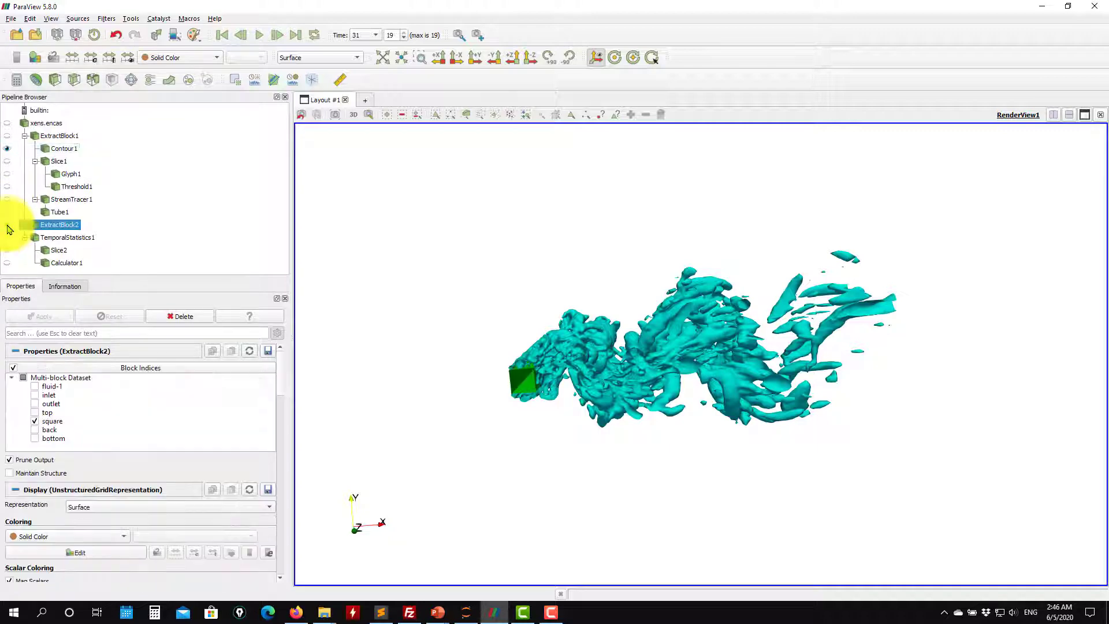
{"action": "left_click_drag", "start_coordinate": [479, 329], "coordinate": [506, 371]}
{"action": "right_click_drag", "start_coordinate": [505, 370], "coordinate": [483, 482]}
Step: Add an Annotate Time filter to the square block, apply it and play the time steps while orbiting the contour
{"action": "left_click", "coordinate": [108, 20]}
{"action": "mouse_move", "coordinate": [124, 75]}
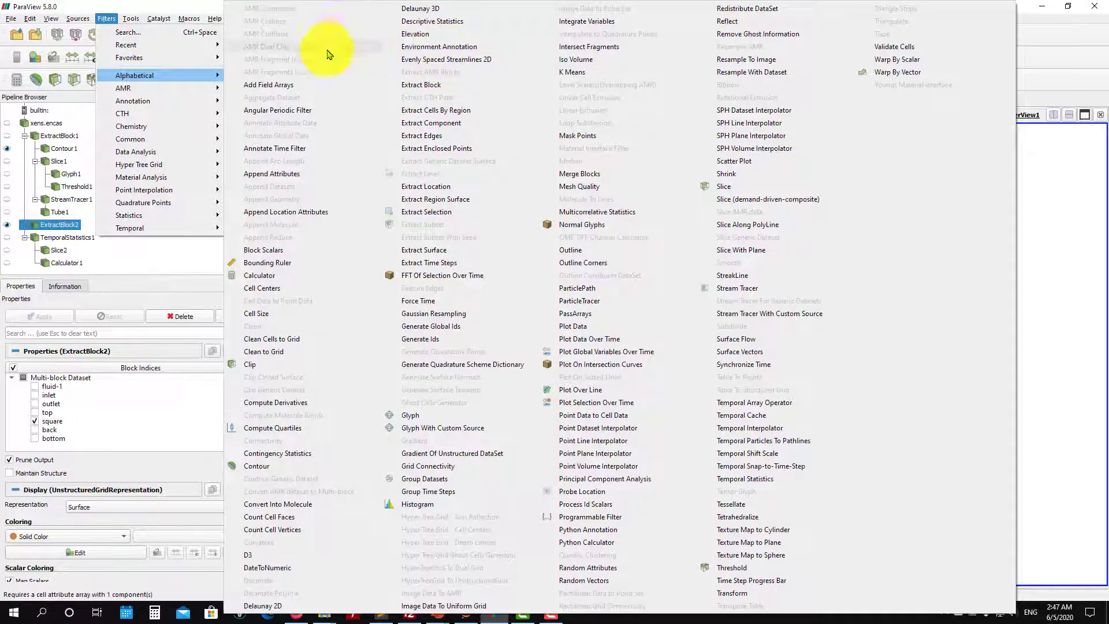
{"action": "left_click", "coordinate": [296, 149]}
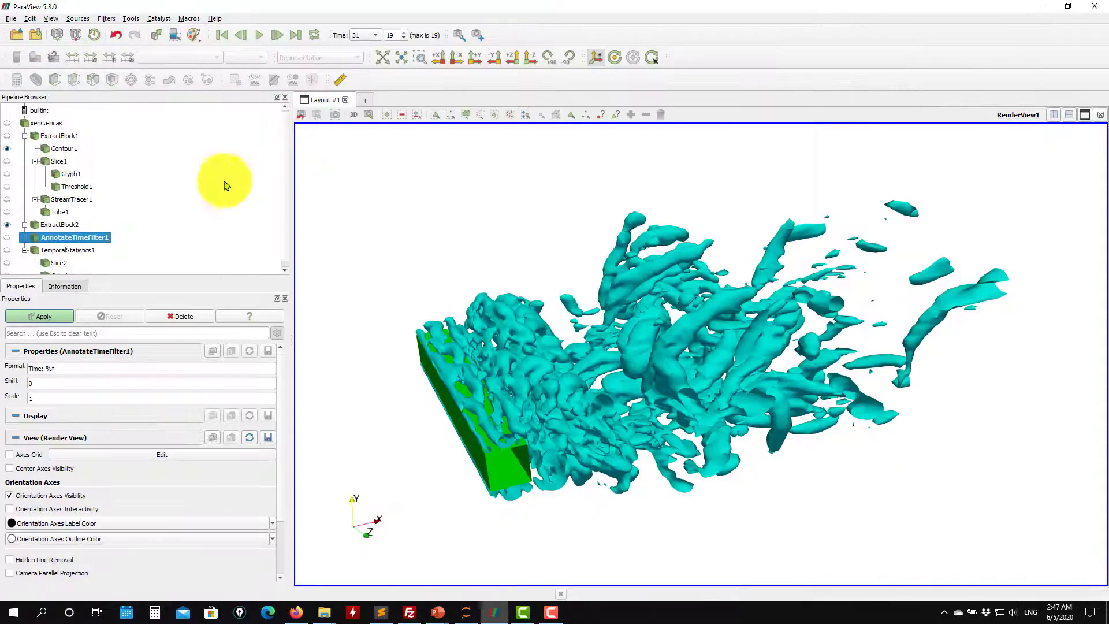
{"action": "left_click", "coordinate": [32, 316]}
{"action": "left_click_drag", "start_coordinate": [477, 334], "coordinate": [297, 62]}
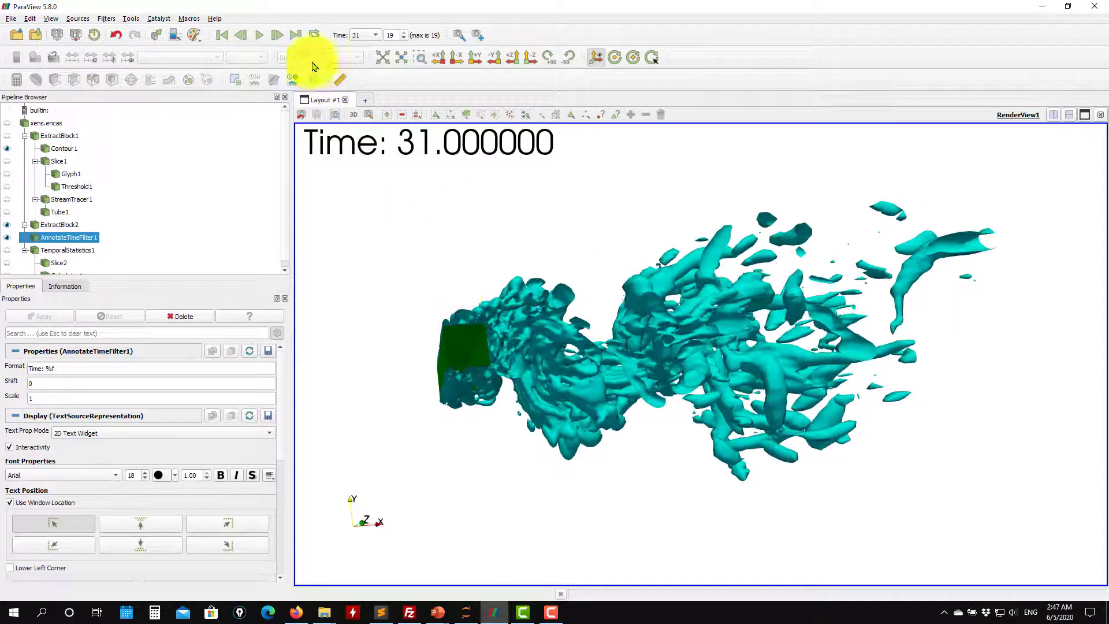
{"action": "left_click_drag", "start_coordinate": [449, 314], "coordinate": [511, 364]}
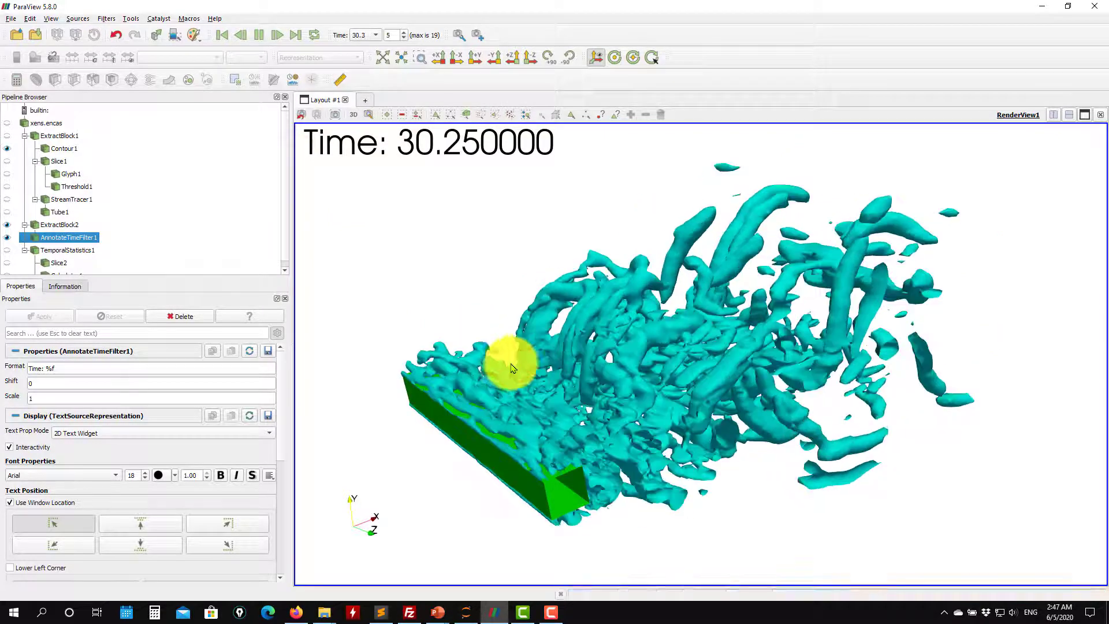
Step: Stop the playback and start saving the animation to the Desktop as a VFW AVI file
{"action": "left_click", "coordinate": [258, 36]}
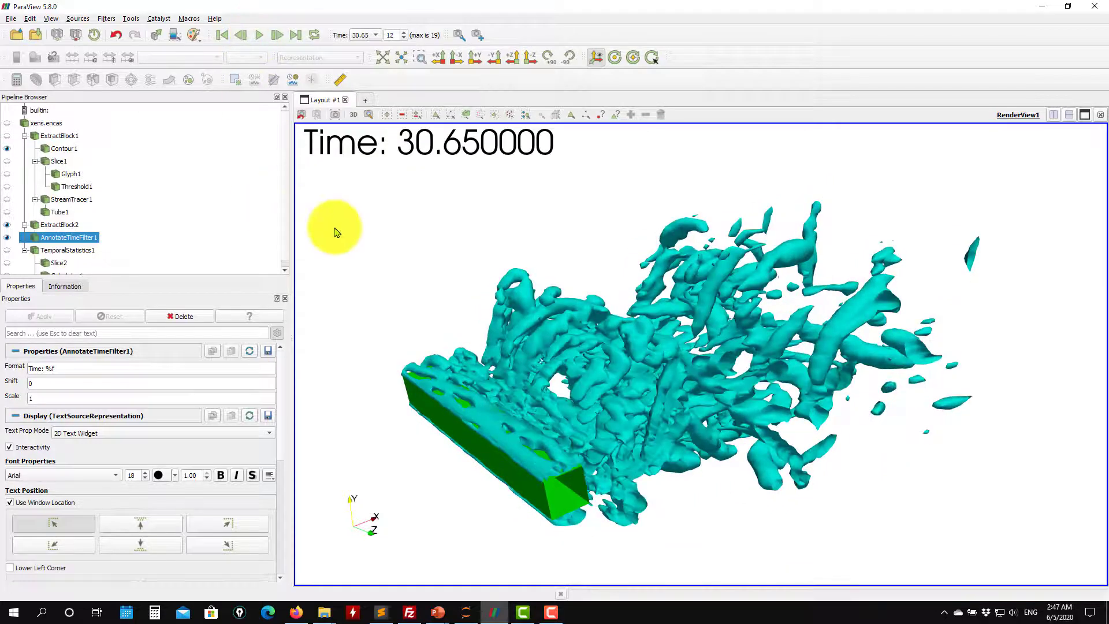
{"action": "left_click", "coordinate": [11, 19]}
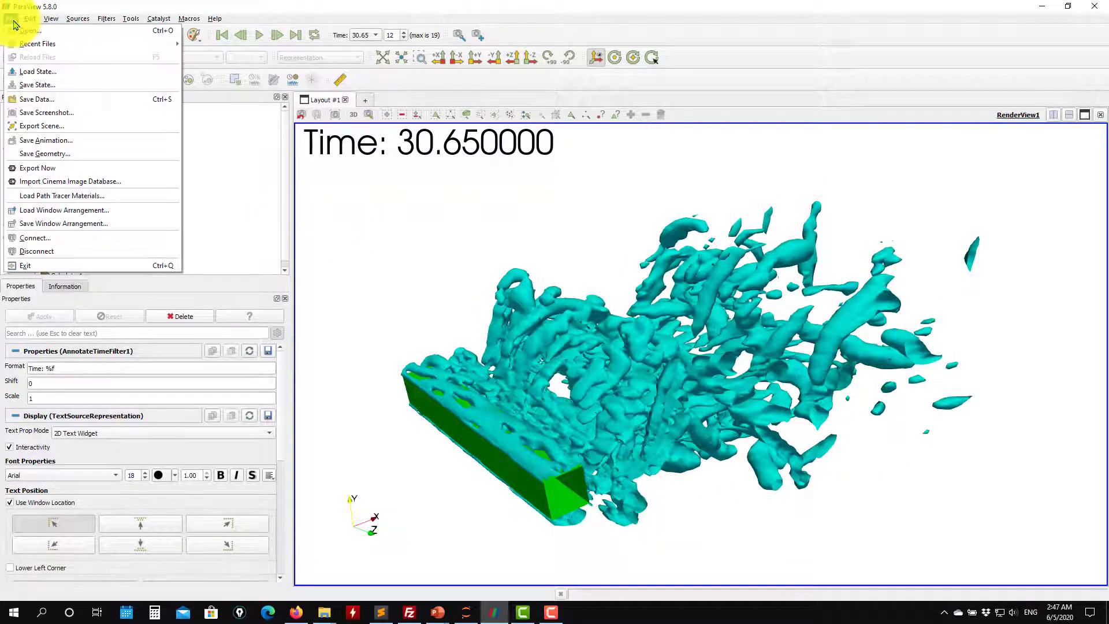
{"action": "left_click", "coordinate": [47, 140]}
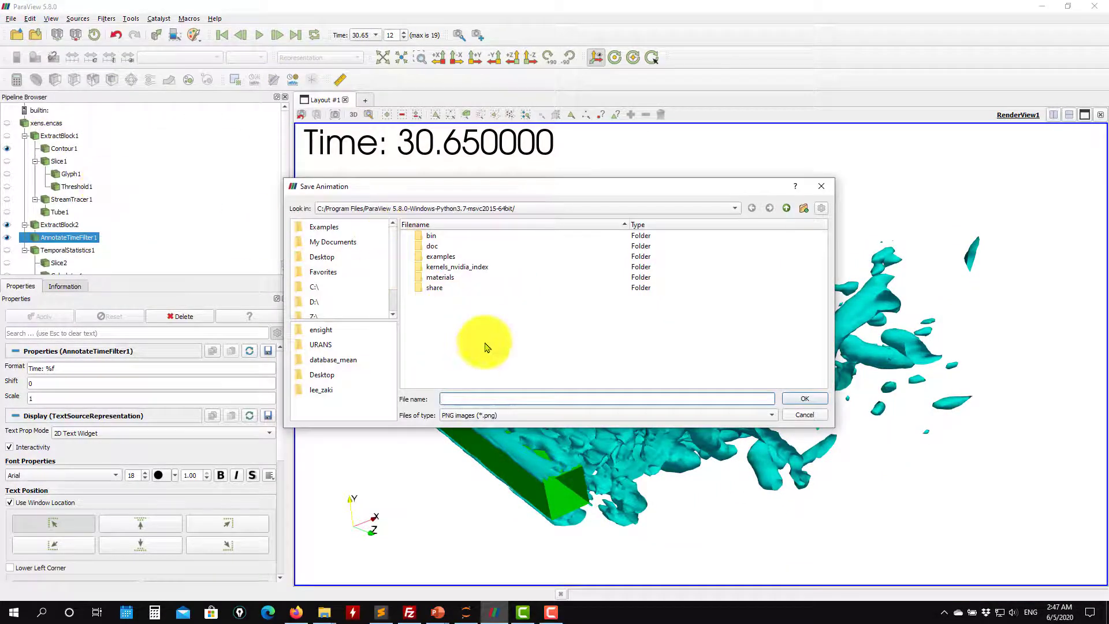
{"action": "left_click", "coordinate": [329, 260]}
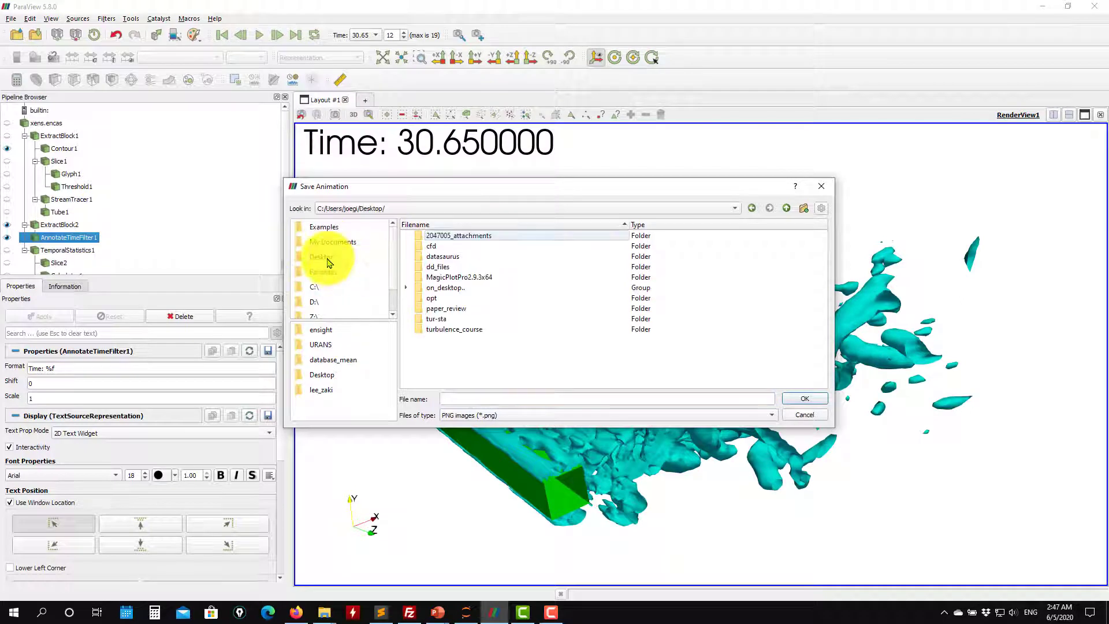
{"action": "left_click", "coordinate": [603, 415]}
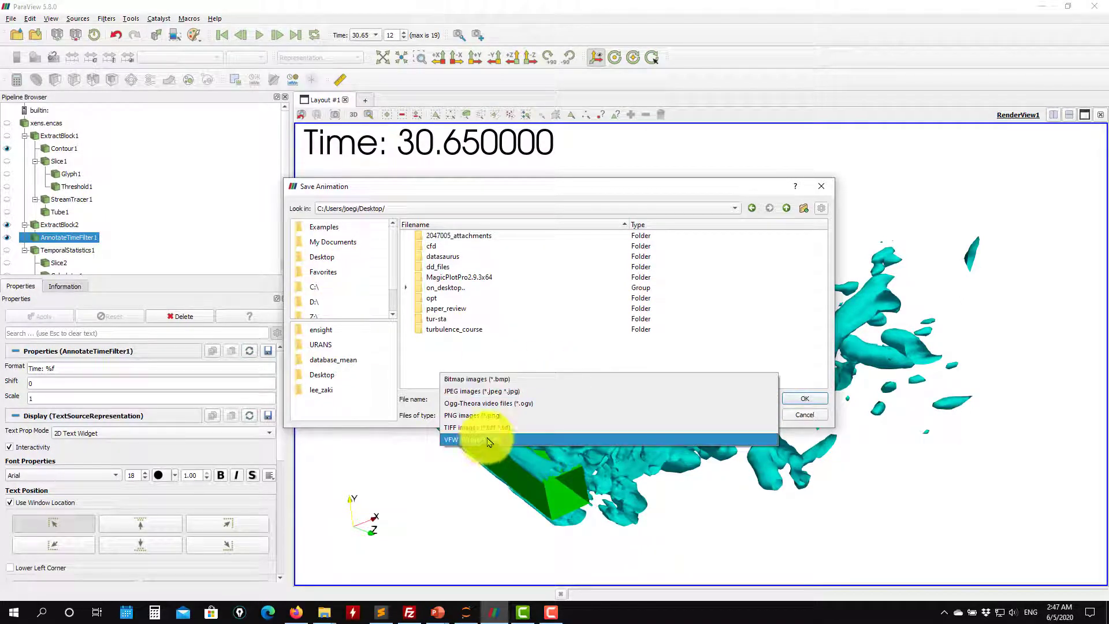
{"action": "left_click", "coordinate": [488, 442]}
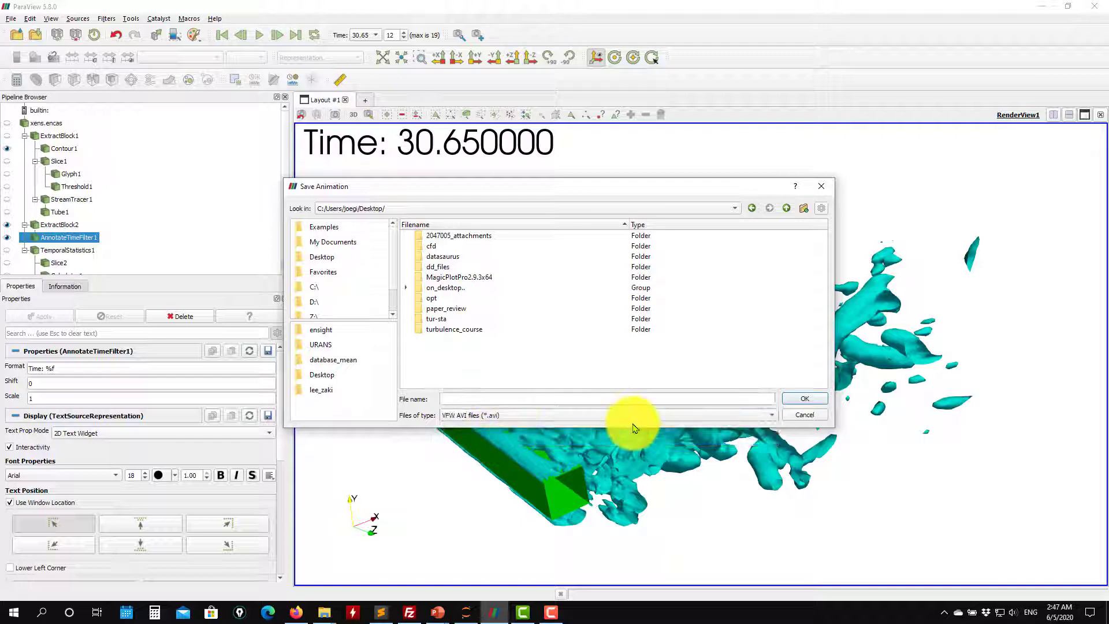
Step: Name the animation file mov, export it with the default size, quality and frame rate, and dismiss the output messages
{"action": "left_click", "coordinate": [512, 399]}
{"action": "type", "text": "mo"}
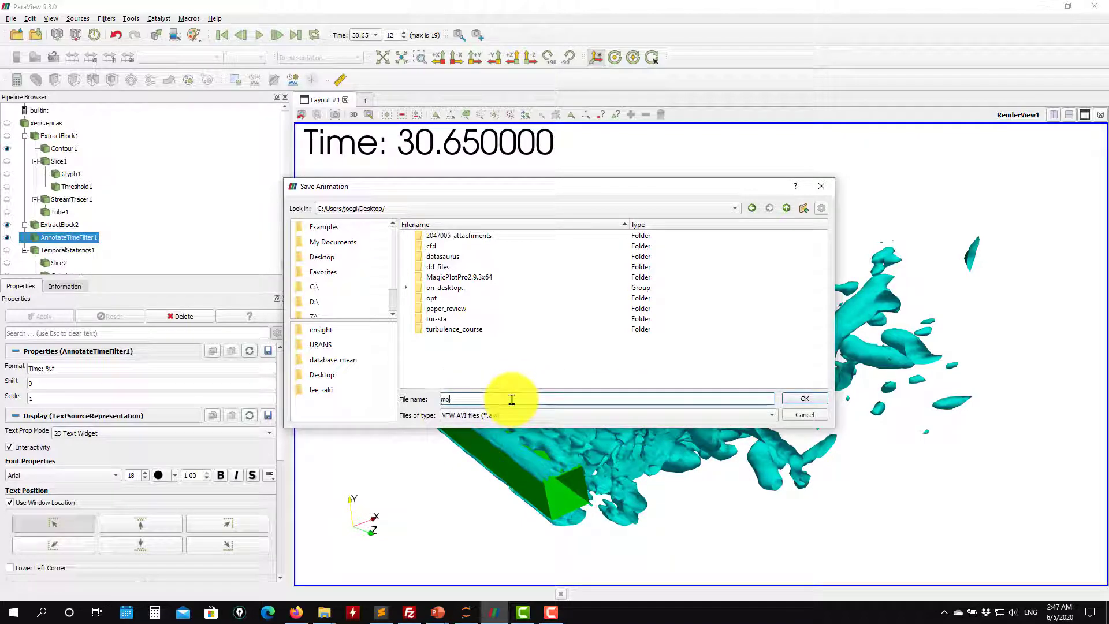
{"action": "type", "text": "v"}
{"action": "left_click", "coordinate": [809, 398]}
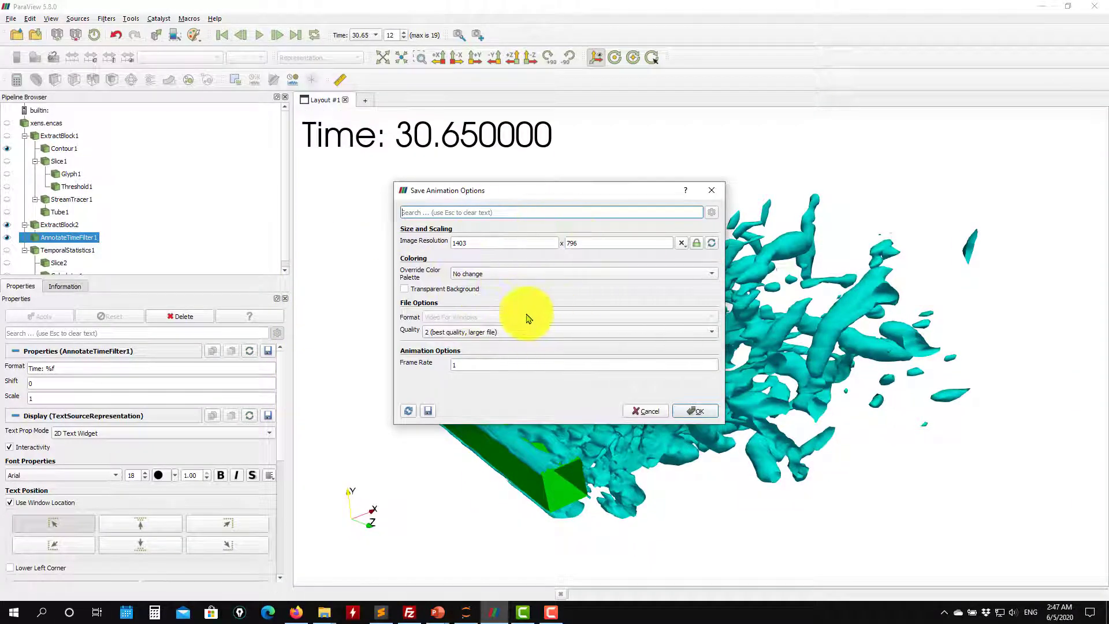
{"action": "left_click", "coordinate": [700, 411]}
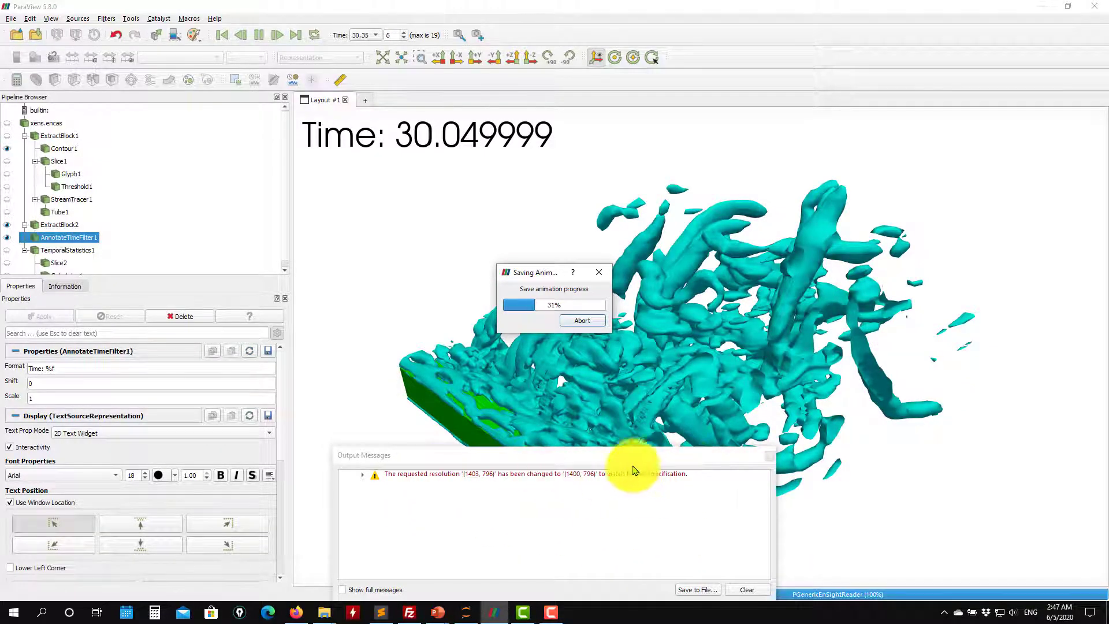
{"action": "left_click_drag", "start_coordinate": [662, 461], "coordinate": [333, 162]}
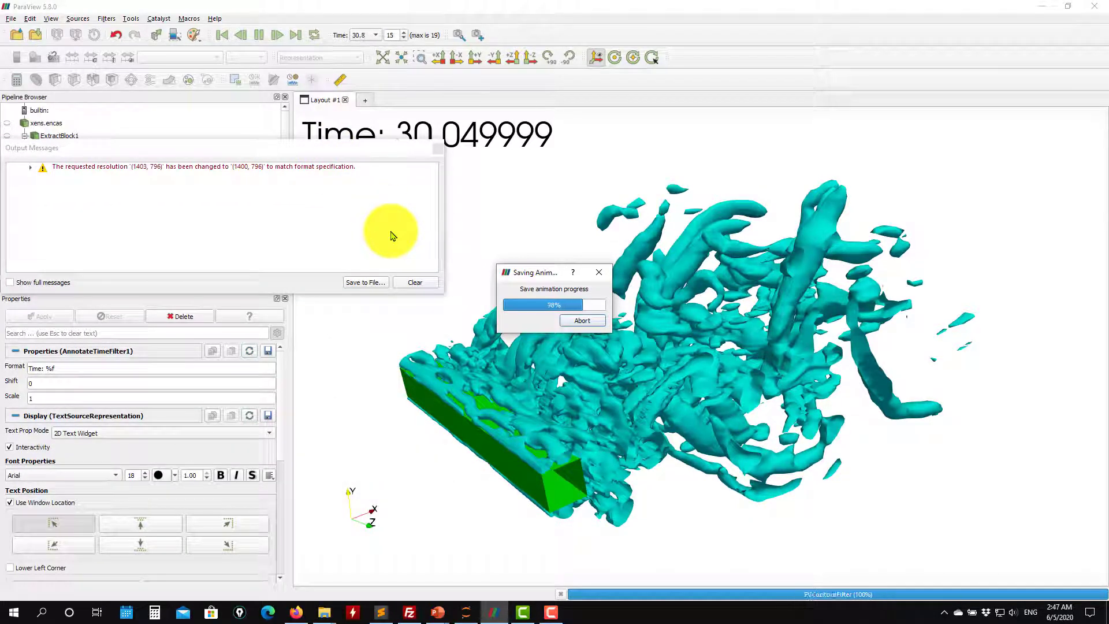
{"action": "left_click", "coordinate": [439, 148]}
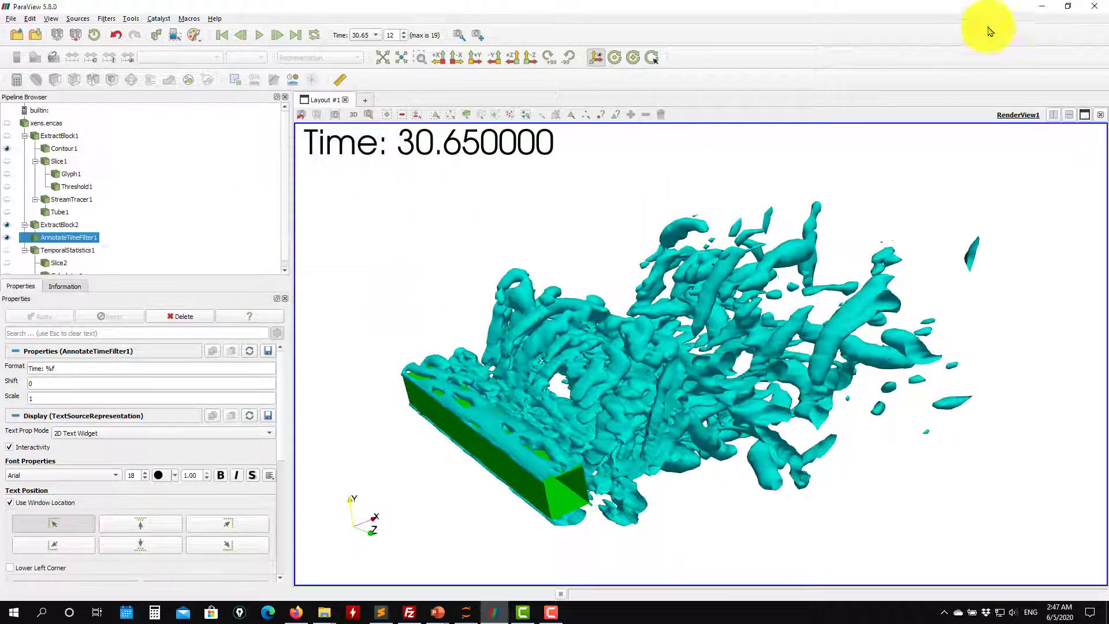
Step: Play the exported mov.avi from the desktop, close the video player and return to ParaView
{"action": "left_click", "coordinate": [1042, 6]}
{"action": "left_click", "coordinate": [1042, 7]}
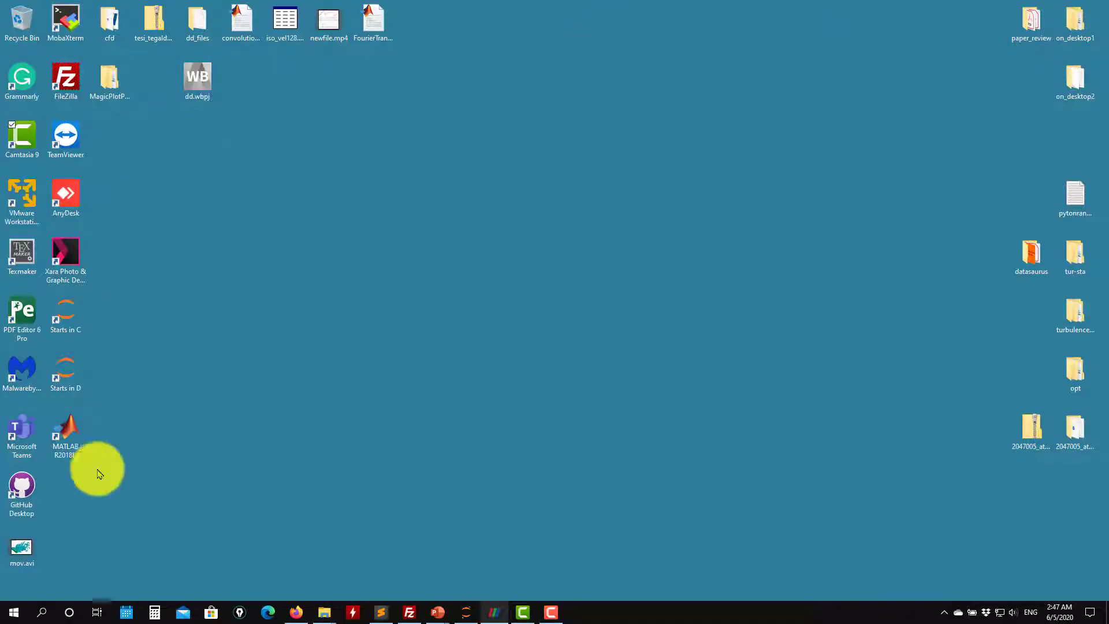
{"action": "double_click", "coordinate": [19, 554]}
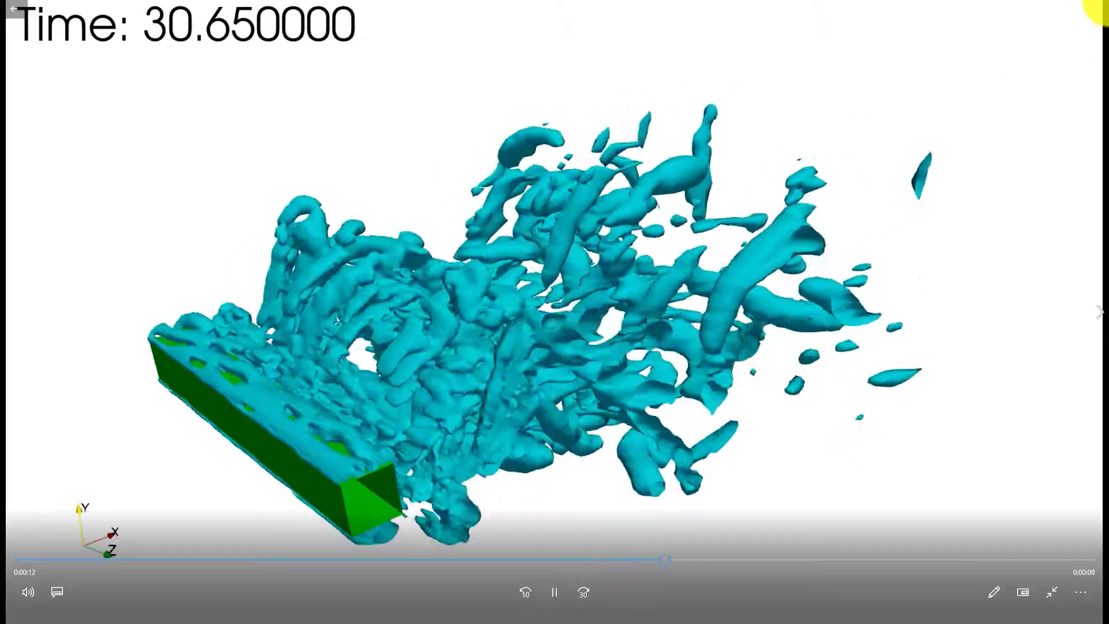
{"action": "left_click", "coordinate": [1062, 595]}
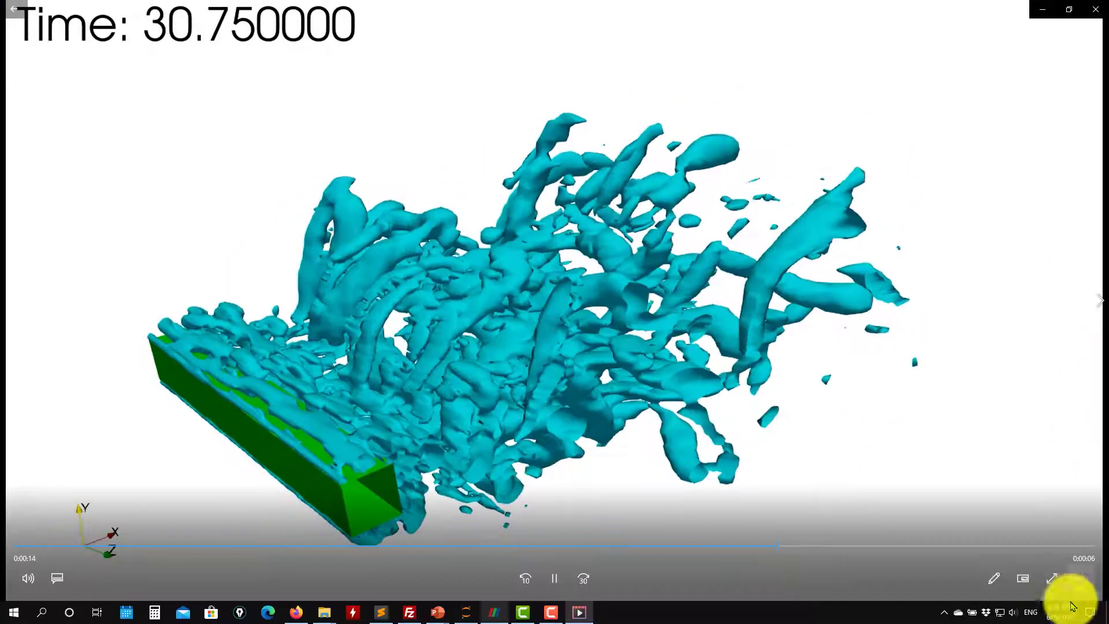
{"action": "left_click", "coordinate": [1092, 8]}
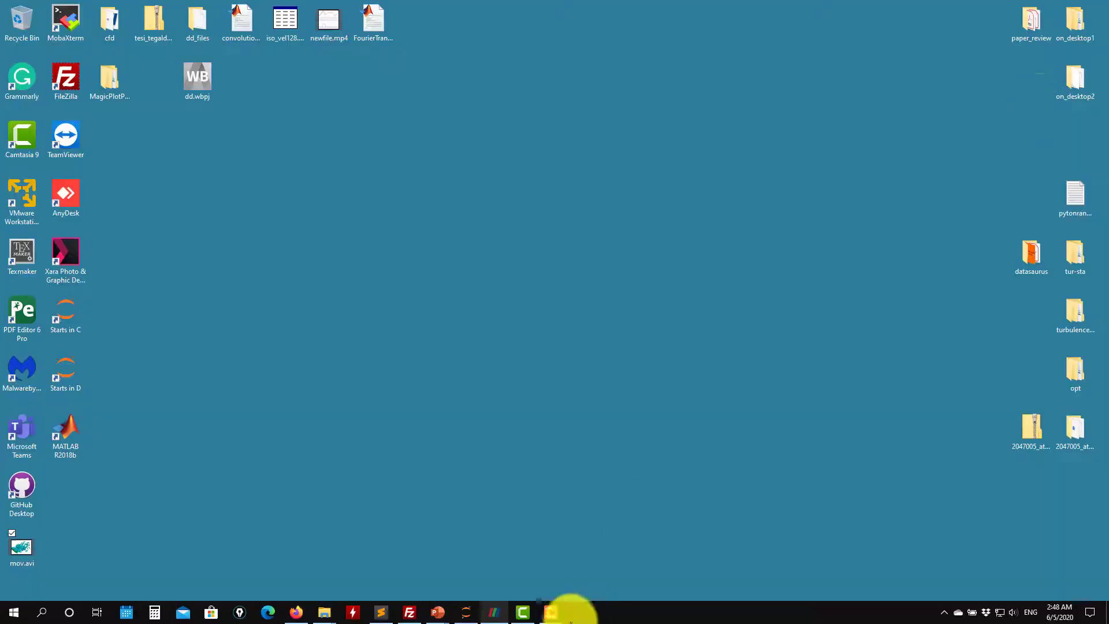
{"action": "left_click", "coordinate": [494, 611]}
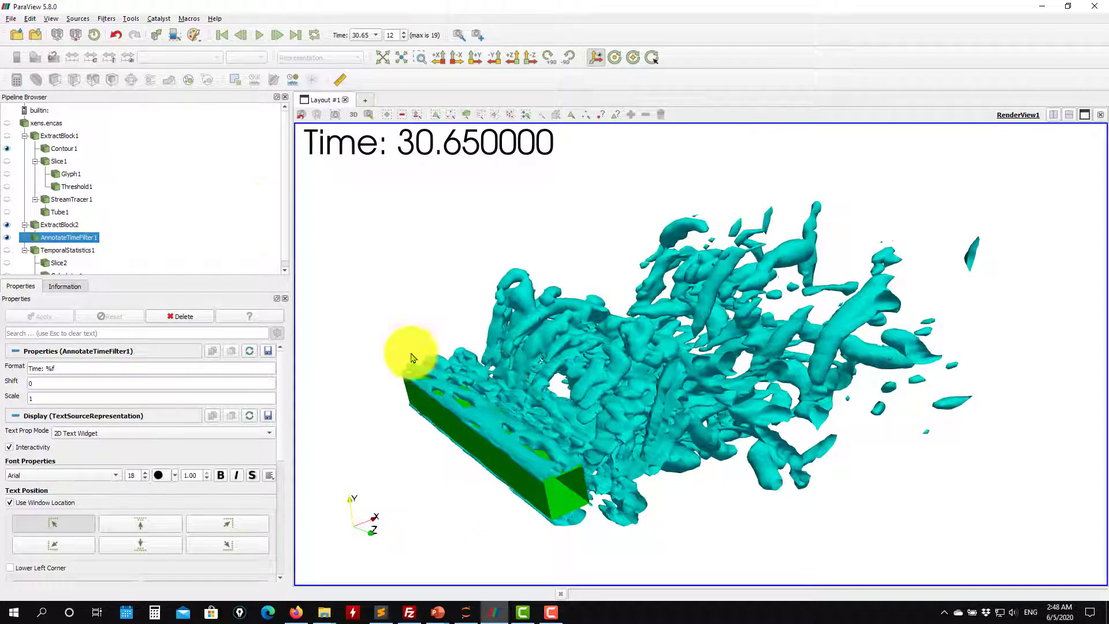
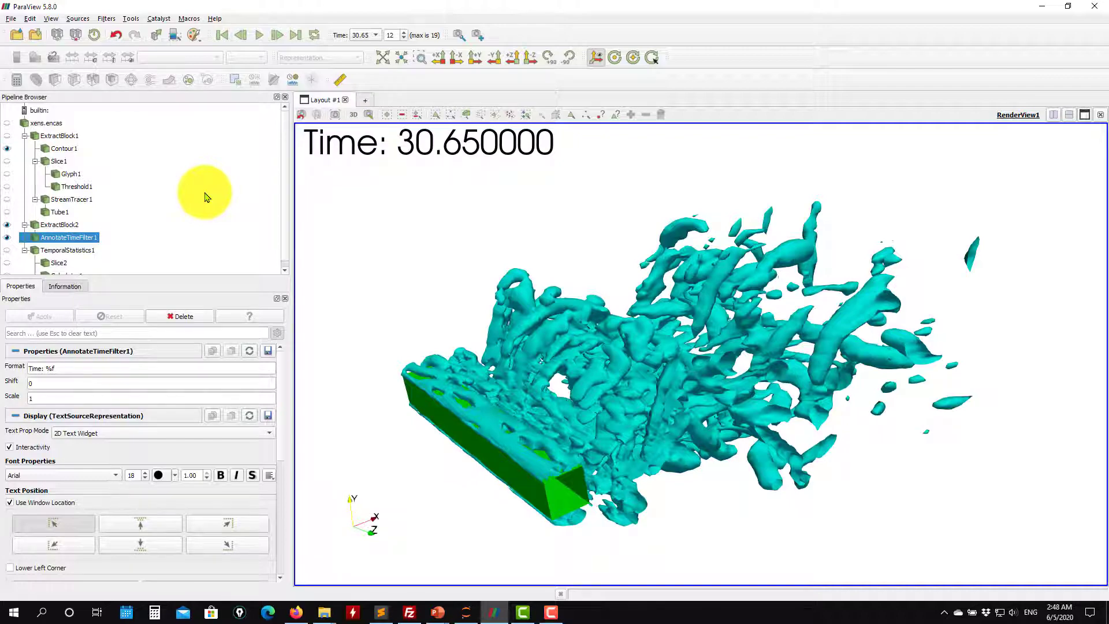
Step: Apply a Gradient Of Unstructured DataSet filter to xens.encas, using the velocity array with Compute QCriterion enabled
{"action": "left_click_drag", "start_coordinate": [520, 202], "coordinate": [596, 302]}
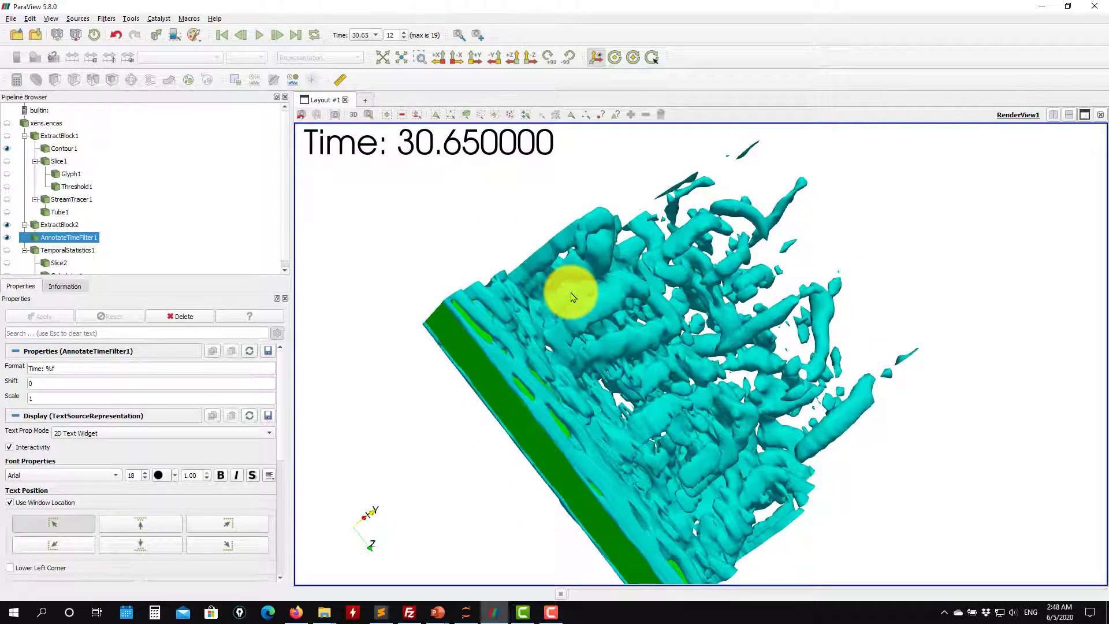
{"action": "left_click_drag", "start_coordinate": [572, 296], "coordinate": [721, 340]}
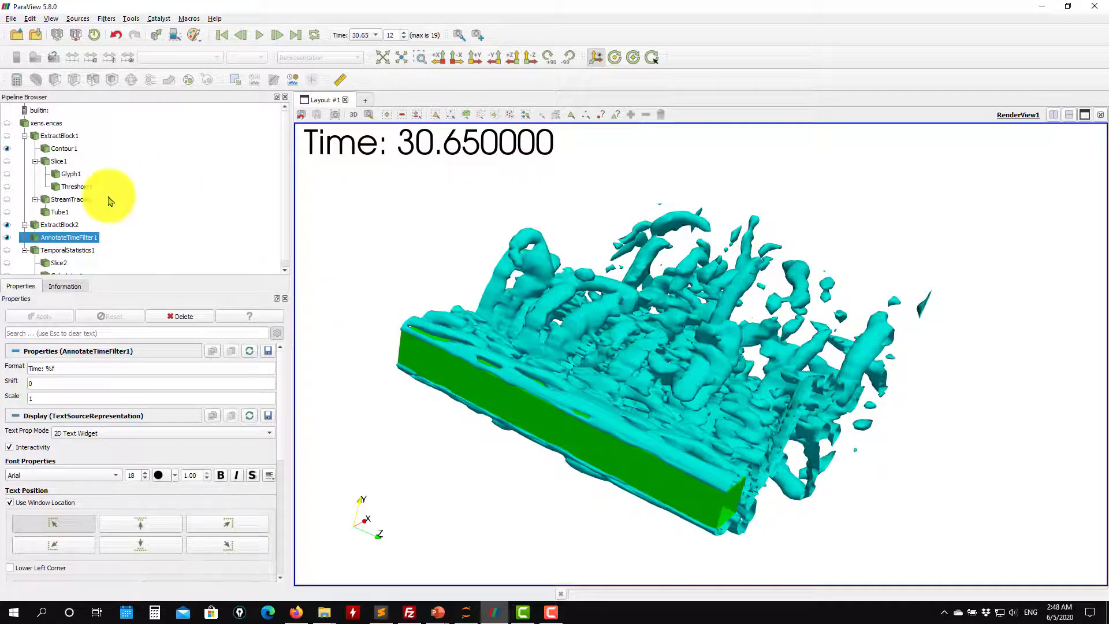
{"action": "left_click", "coordinate": [50, 123]}
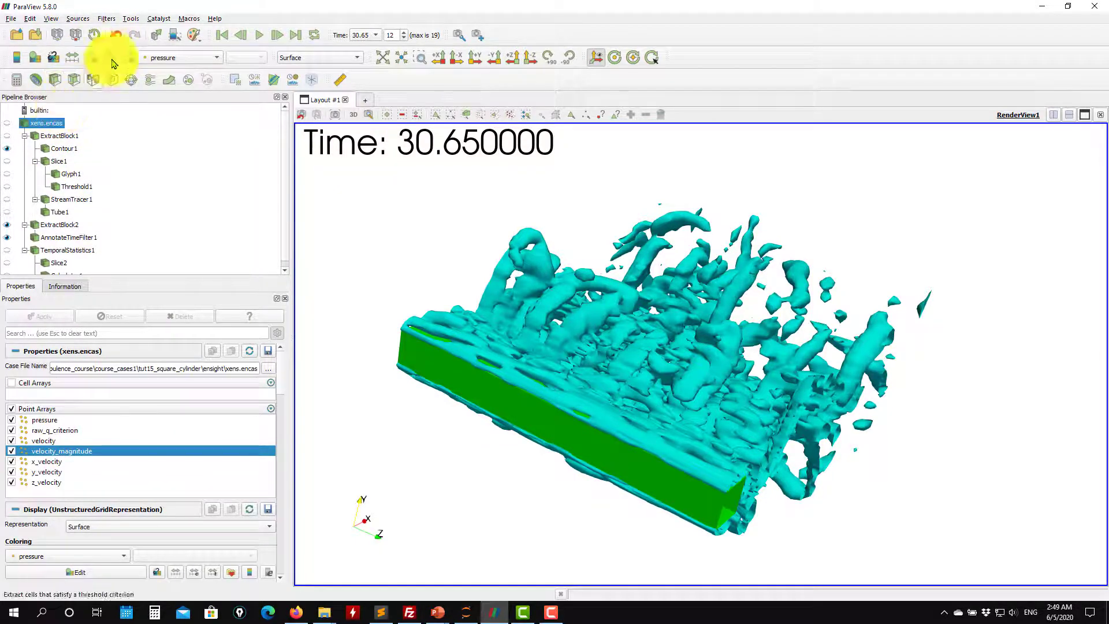
{"action": "left_click", "coordinate": [106, 18]}
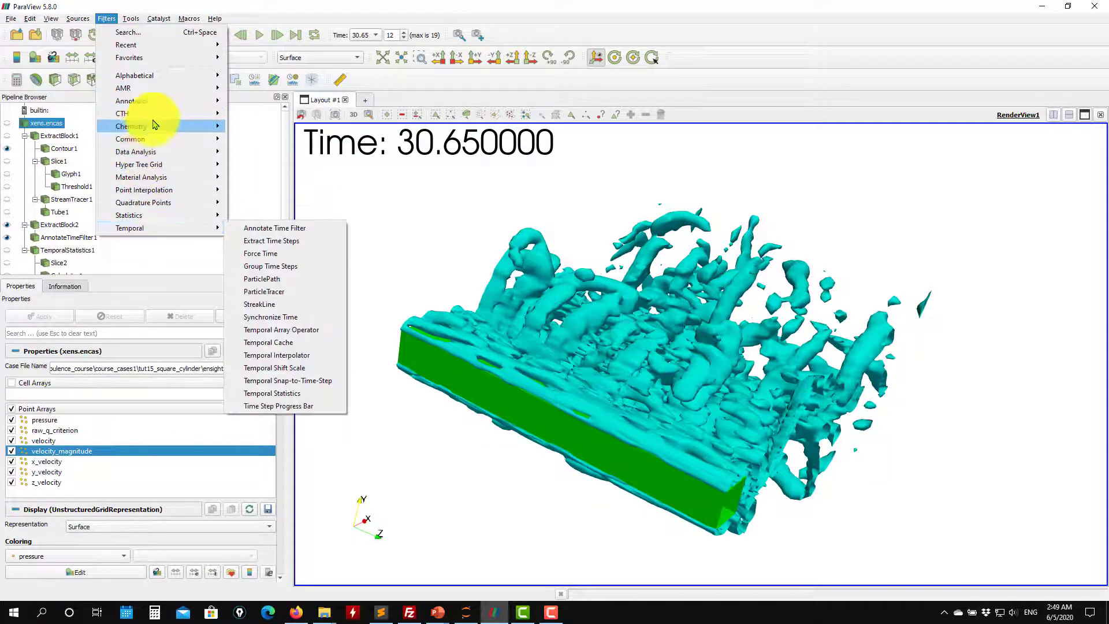
{"action": "mouse_move", "coordinate": [171, 80]}
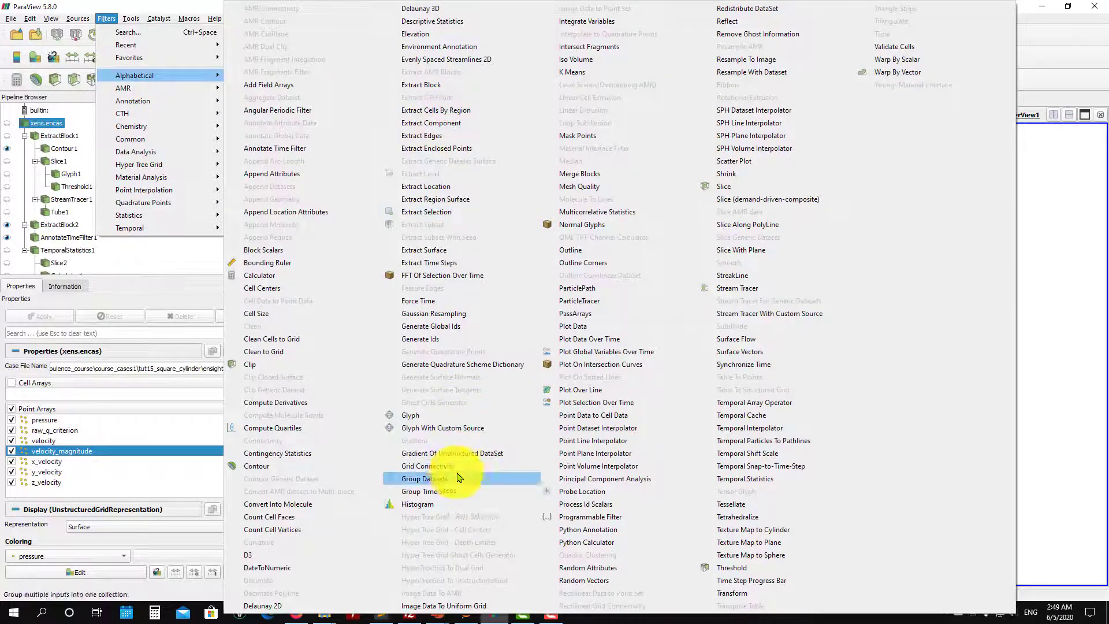
{"action": "left_click", "coordinate": [462, 453]}
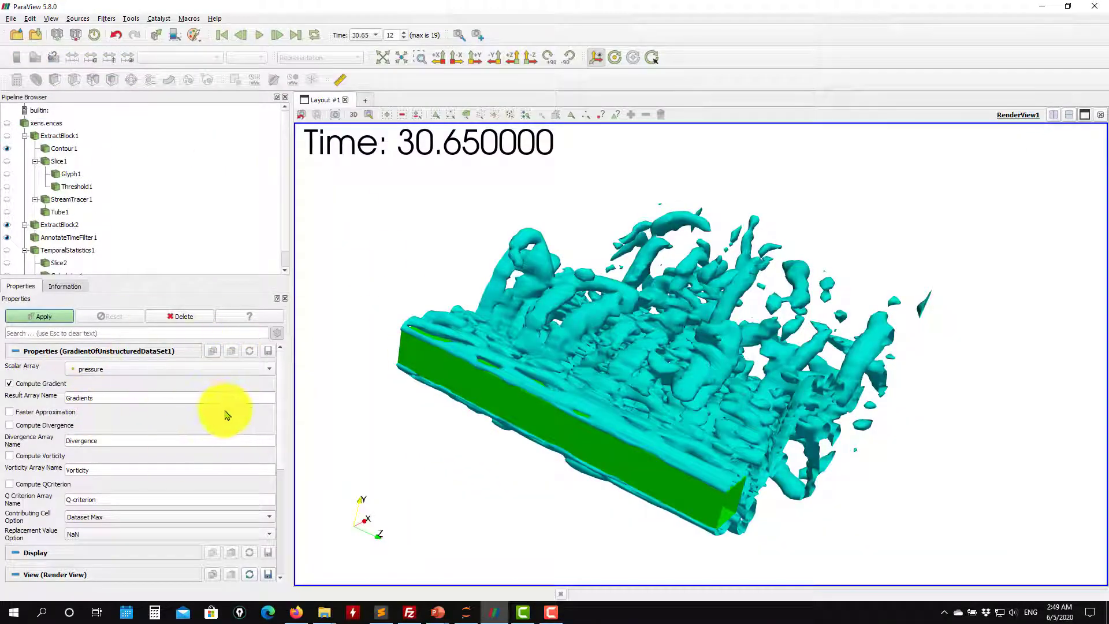
{"action": "left_click", "coordinate": [236, 370]}
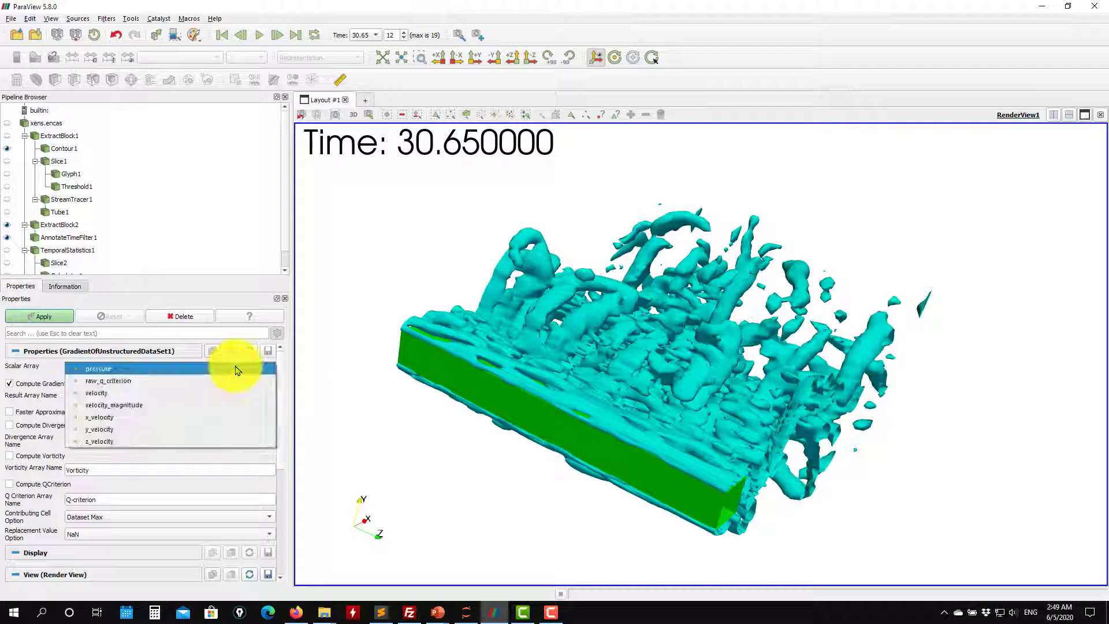
{"action": "left_click", "coordinate": [149, 393]}
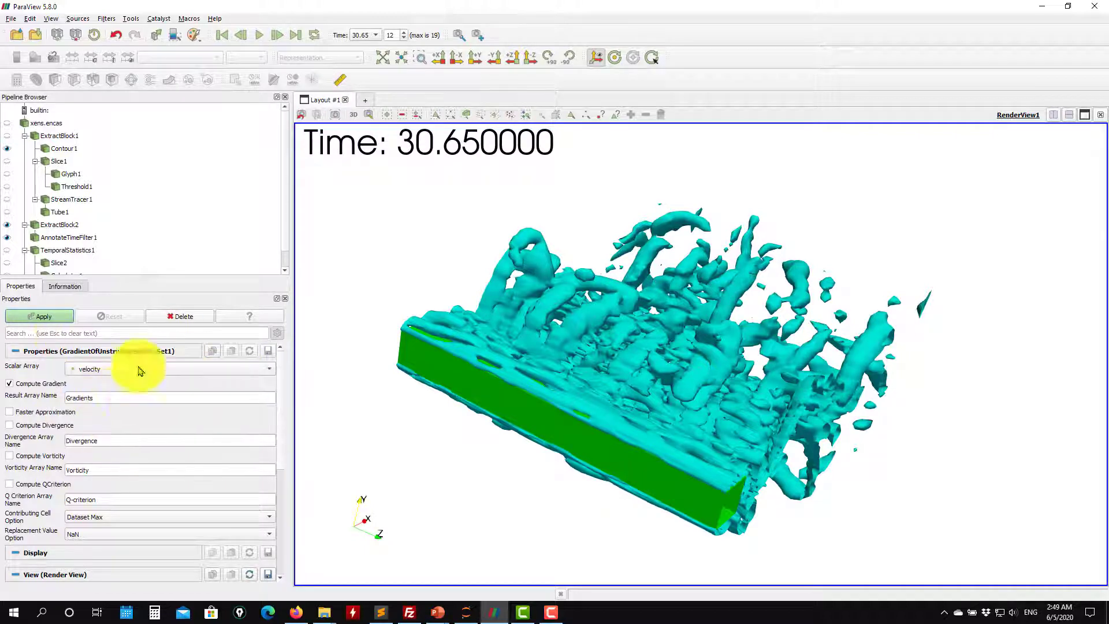
{"action": "left_click", "coordinate": [41, 485]}
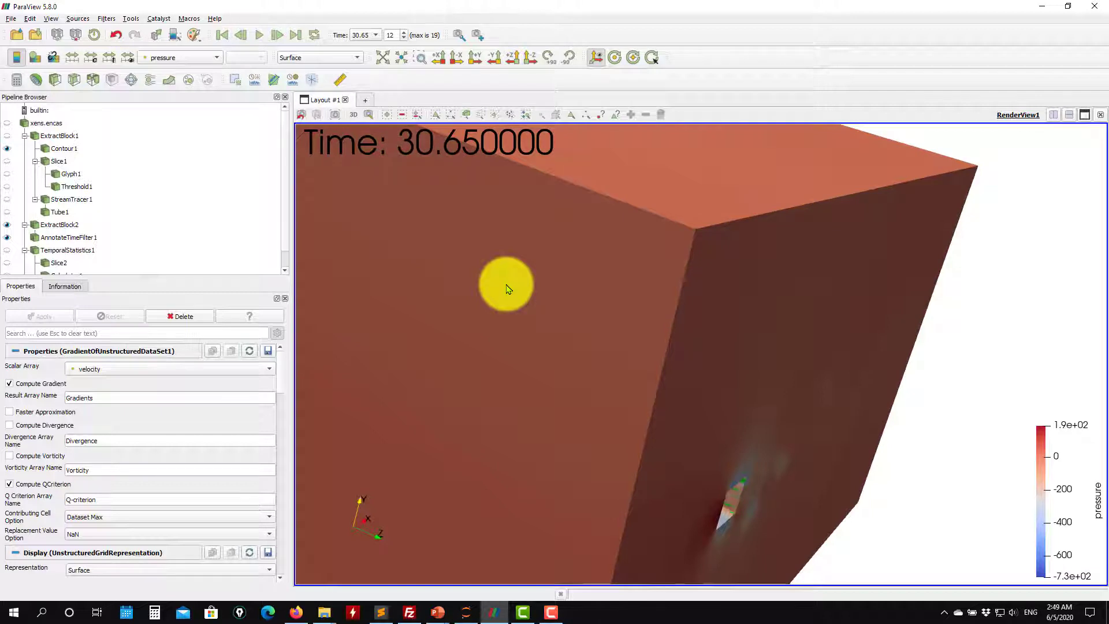
Step: Hide the old contour, square block and time annotation, and add a Contour of the gradient result by Q-criterion
{"action": "scroll", "coordinate": [194, 182], "scroll_direction": "down", "scroll_amount": 1}
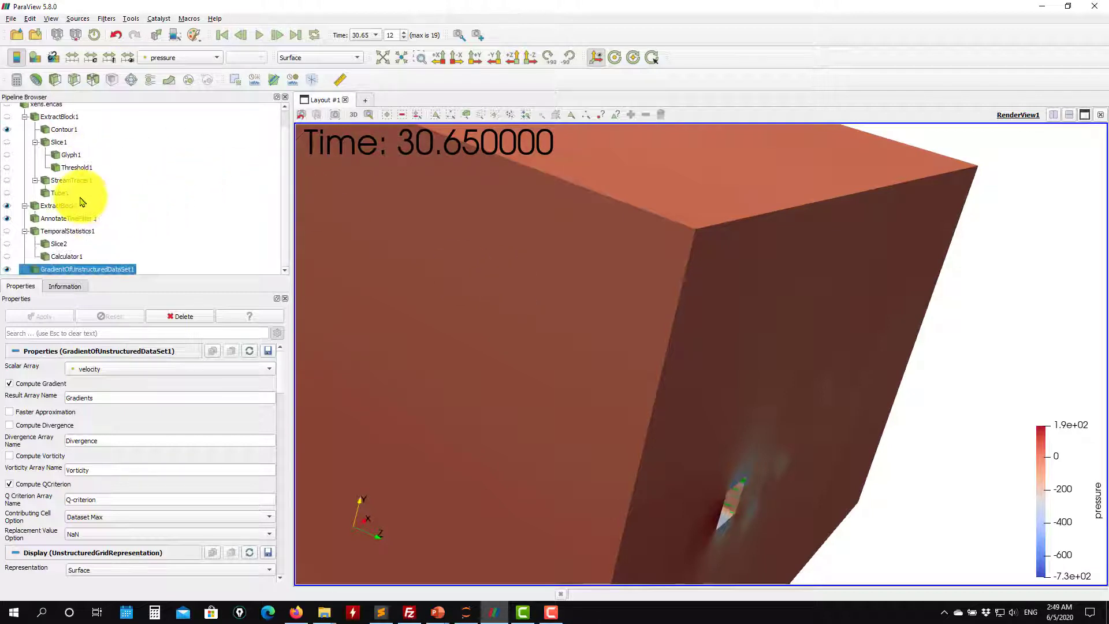
{"action": "left_click", "coordinate": [7, 219]}
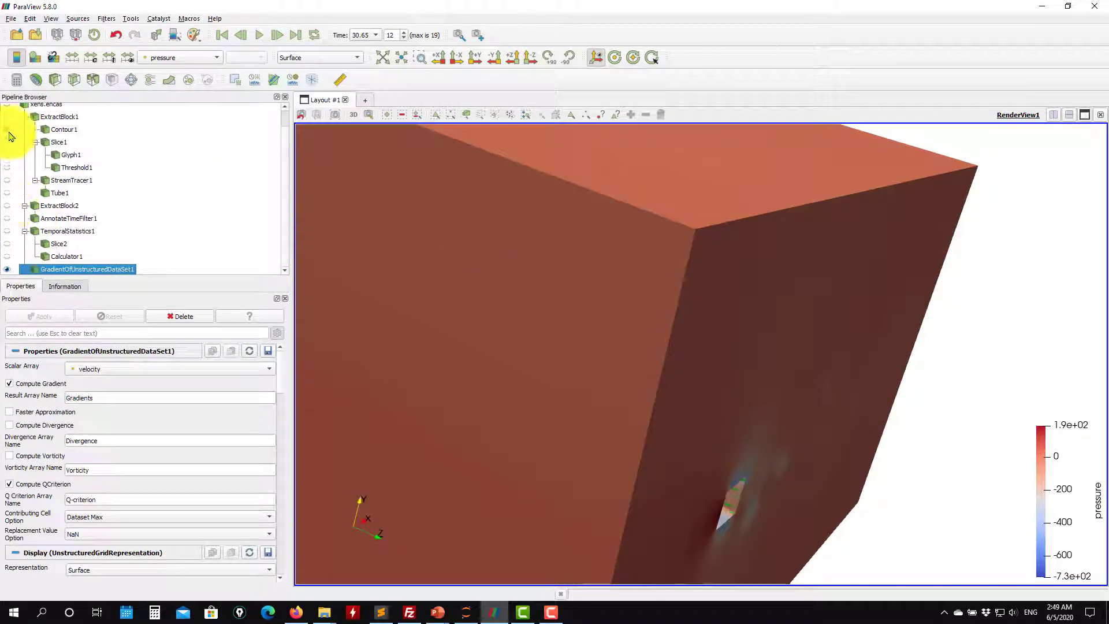
{"action": "left_click", "coordinate": [36, 79]}
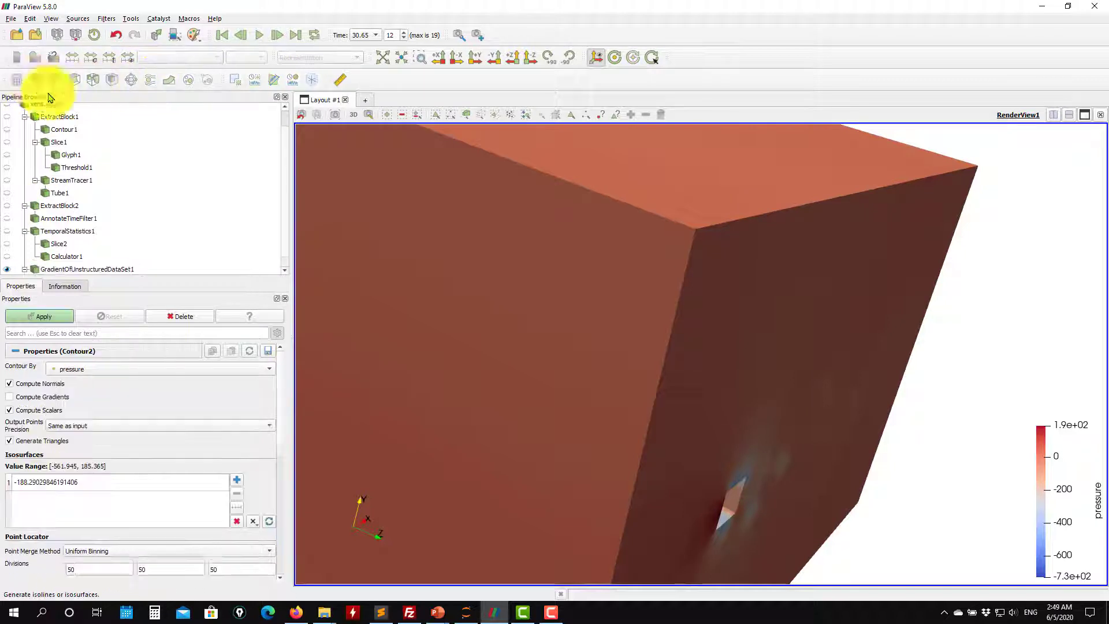
{"action": "left_click", "coordinate": [134, 370]}
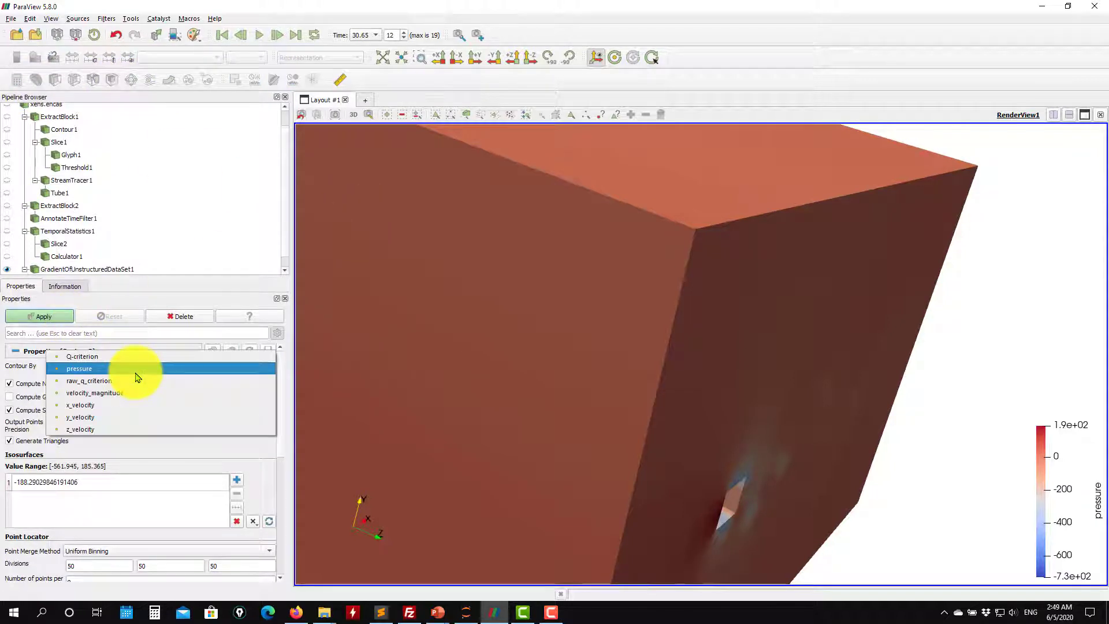
{"action": "left_click", "coordinate": [138, 357]}
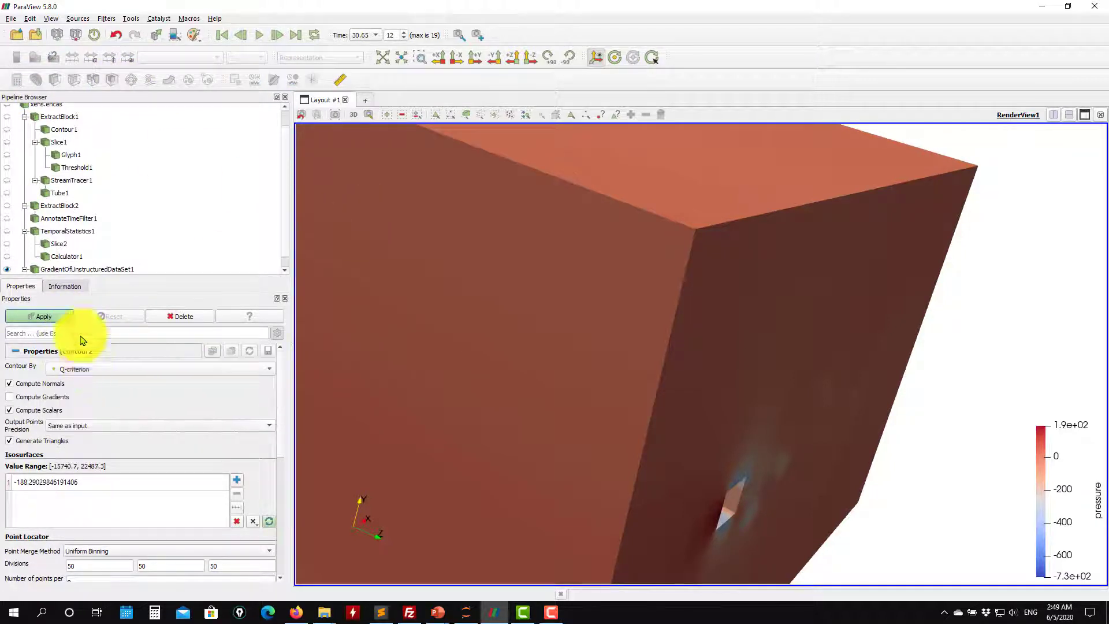
Step: Set the new contour's isosurface value to 100 and apply it
{"action": "left_click", "coordinate": [90, 484]}
{"action": "type", "text": "100"}
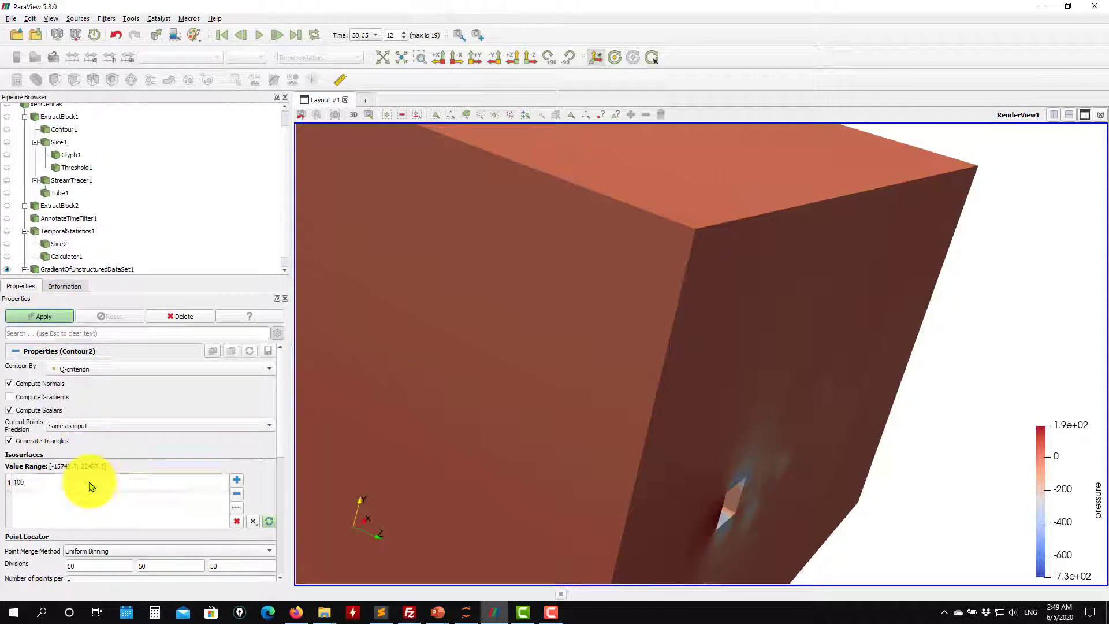
{"action": "key", "text": "Return"}
{"action": "left_click", "coordinate": [38, 317]}
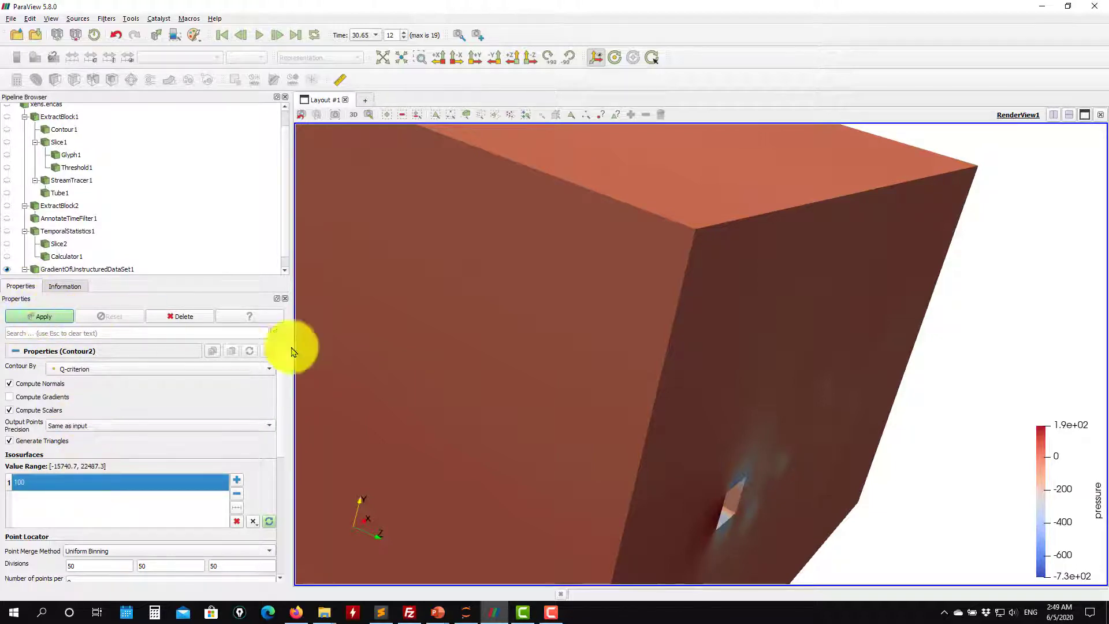
Step: Display the new Q-criterion contour in Solid Color
{"action": "left_click_drag", "start_coordinate": [486, 389], "coordinate": [510, 425]}
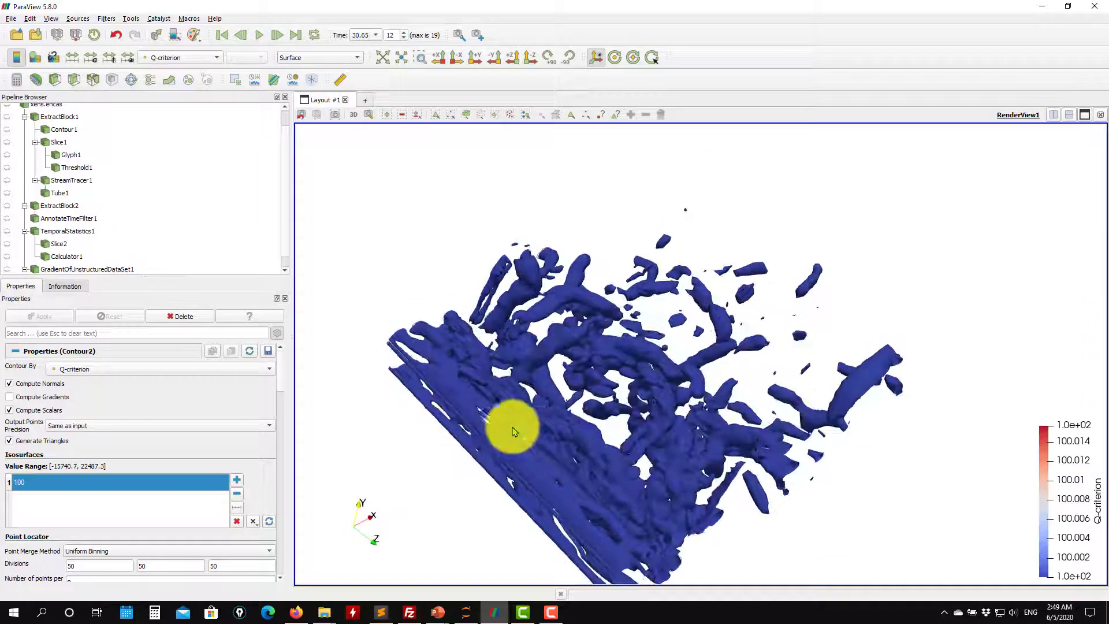
{"action": "scroll", "coordinate": [537, 434], "scroll_direction": "up", "scroll_amount": 5}
{"action": "scroll", "coordinate": [531, 434], "scroll_direction": "down", "scroll_amount": 5}
{"action": "left_click", "coordinate": [181, 57]}
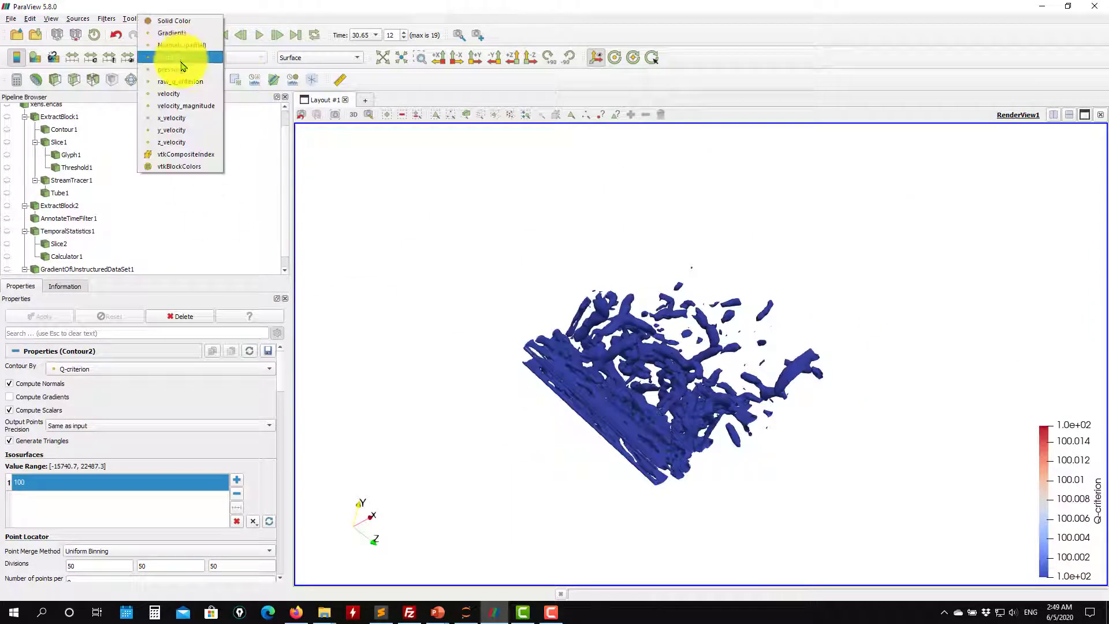
{"action": "left_click", "coordinate": [192, 23]}
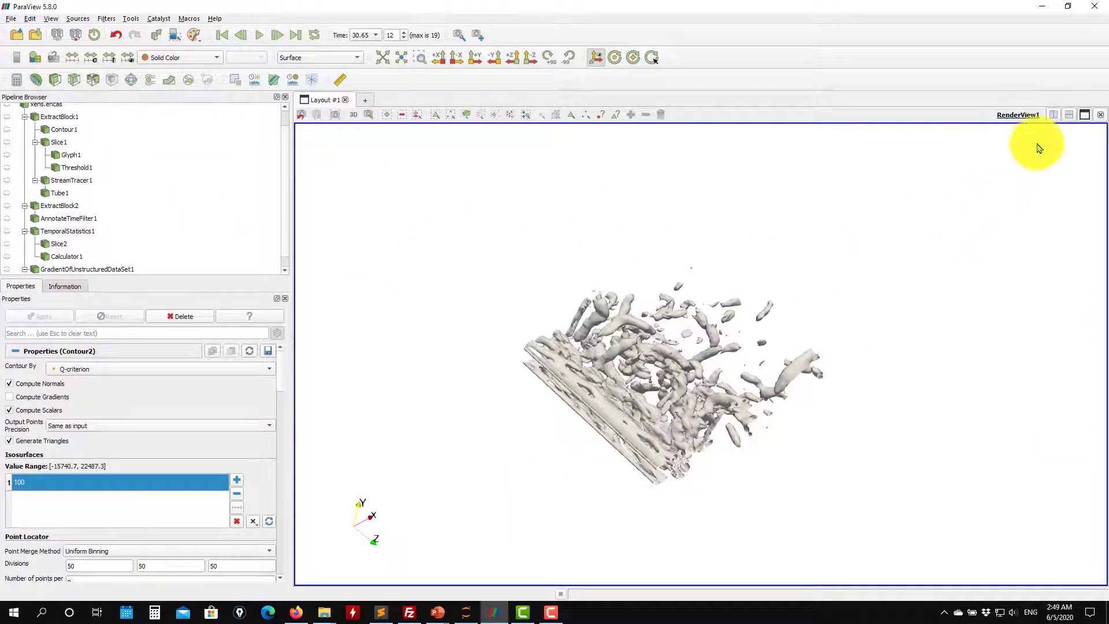
Step: Split the layout side by side with a second Render View and set its background color to White
{"action": "left_click", "coordinate": [1054, 115]}
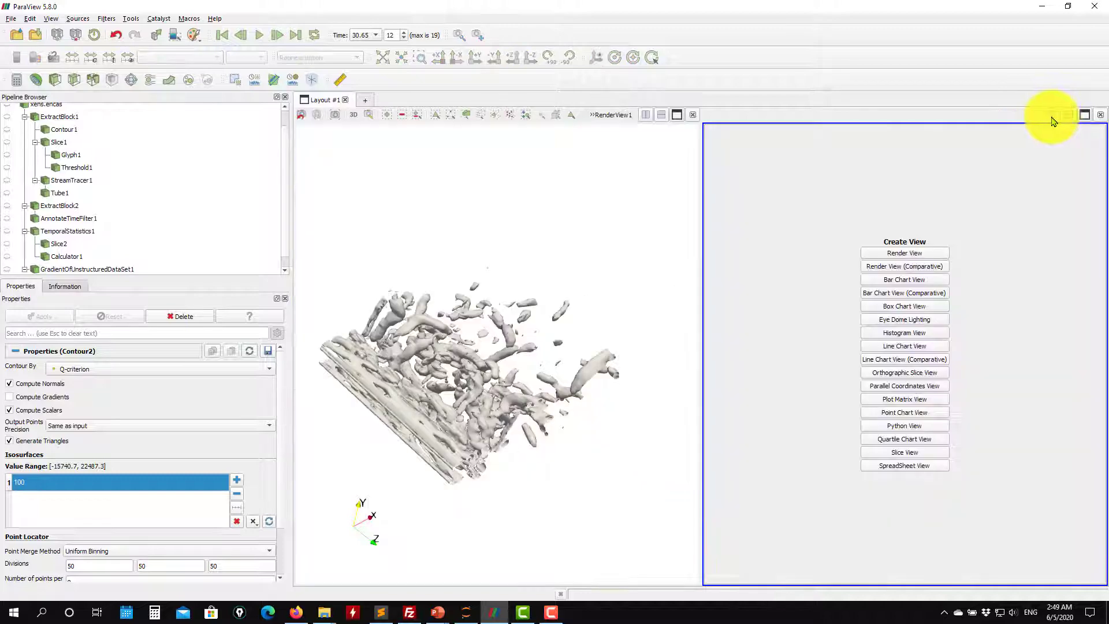
{"action": "left_click", "coordinate": [904, 253]}
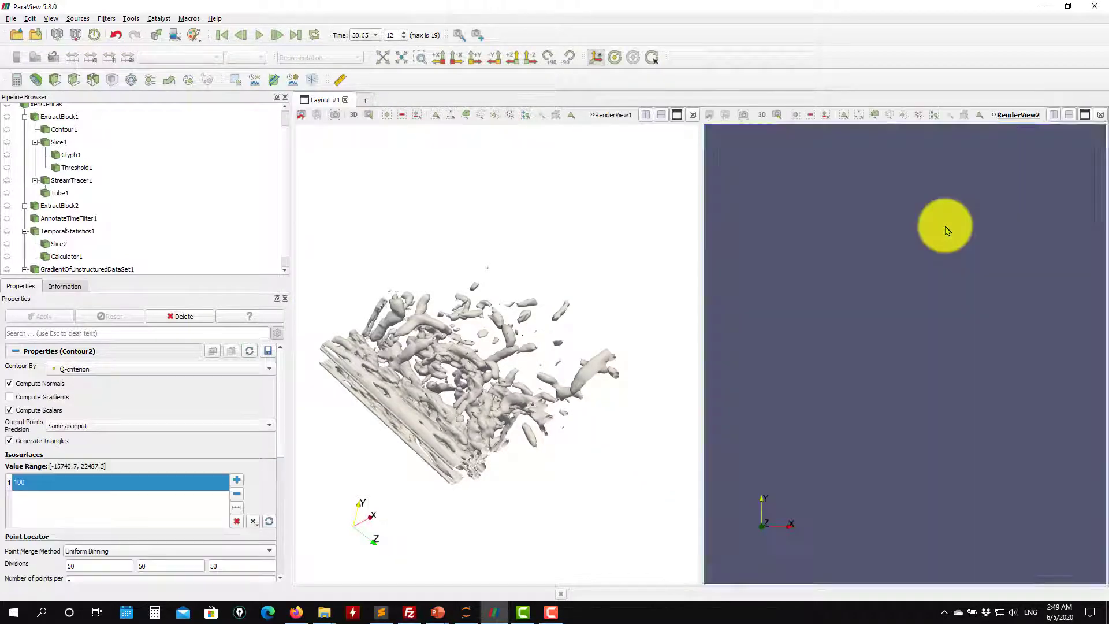
{"action": "scroll", "coordinate": [283, 493], "scroll_direction": "down", "scroll_amount": 10}
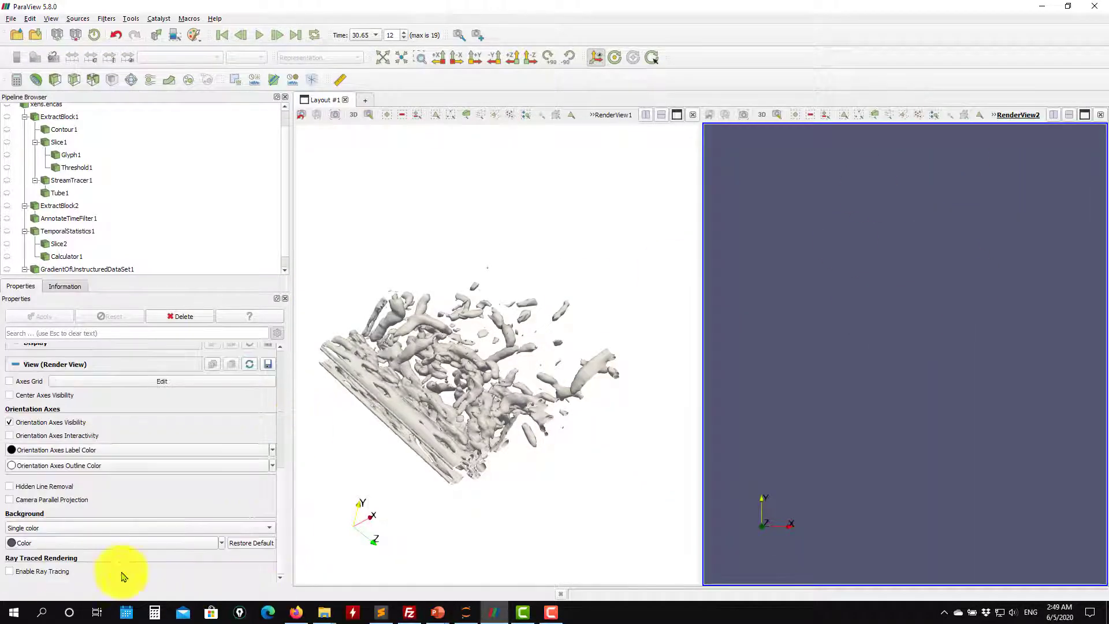
{"action": "left_click", "coordinate": [79, 541]}
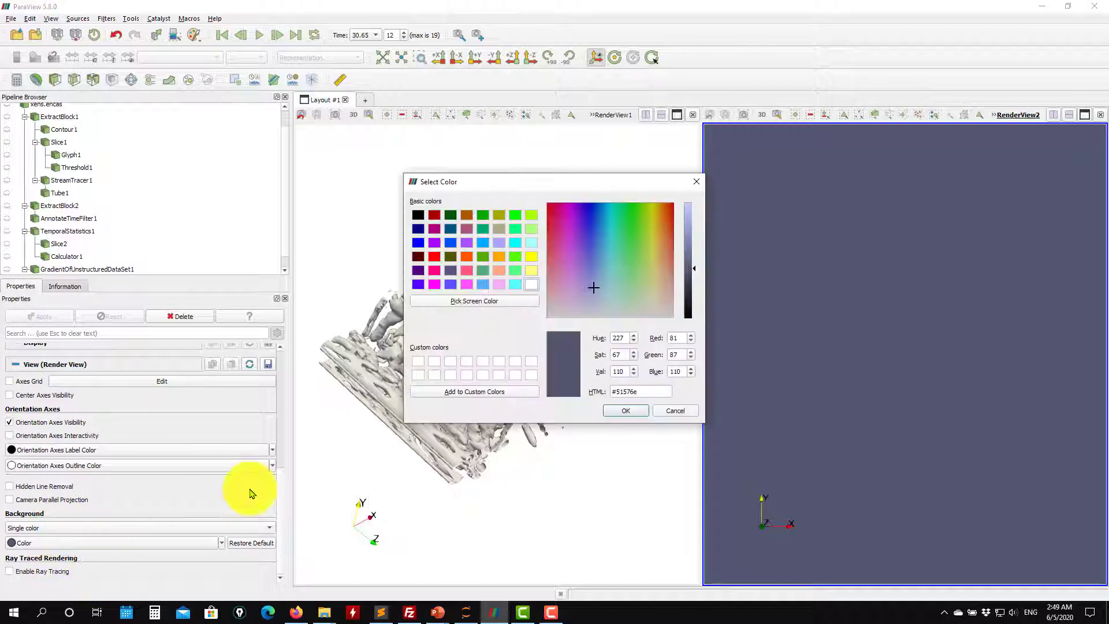
{"action": "left_click", "coordinate": [672, 410]}
{"action": "left_click", "coordinate": [221, 543]}
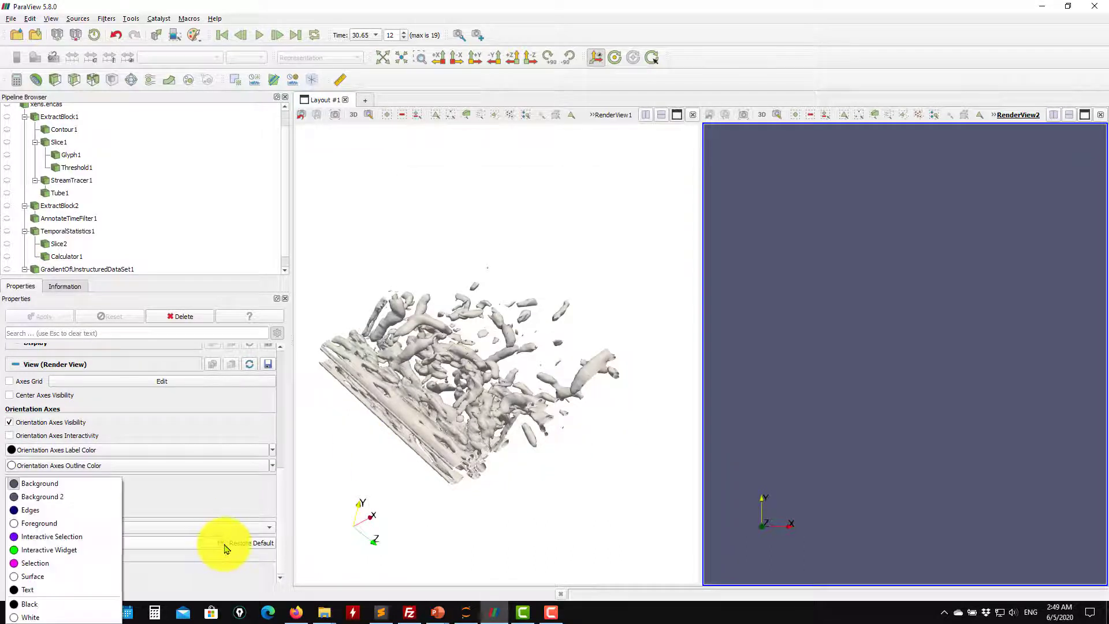
{"action": "left_click", "coordinate": [30, 617]}
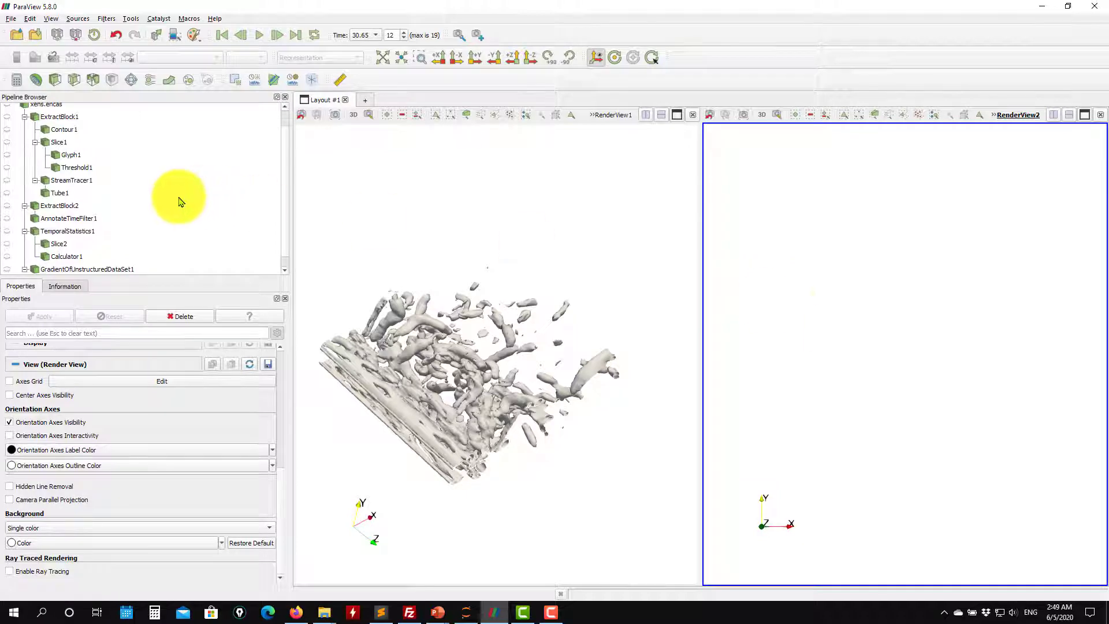
Step: Show Contour1 in the second render view and display it in Solid Color
{"action": "left_click", "coordinate": [7, 129]}
{"action": "left_click_drag", "start_coordinate": [815, 370], "coordinate": [873, 417]}
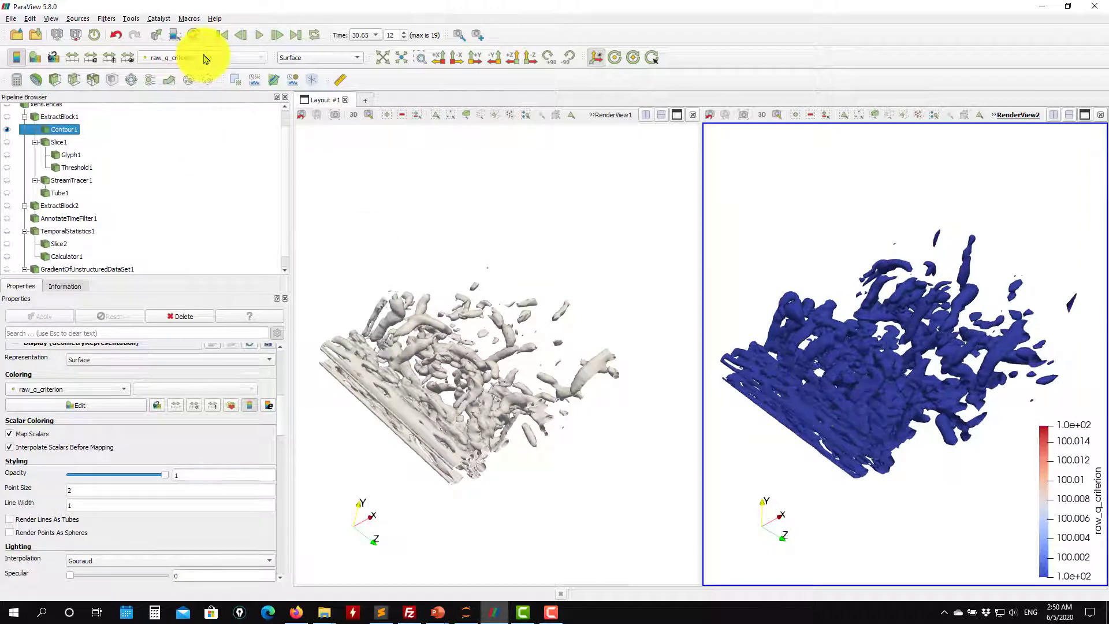
{"action": "left_click", "coordinate": [197, 58]}
{"action": "left_click", "coordinate": [173, 21]}
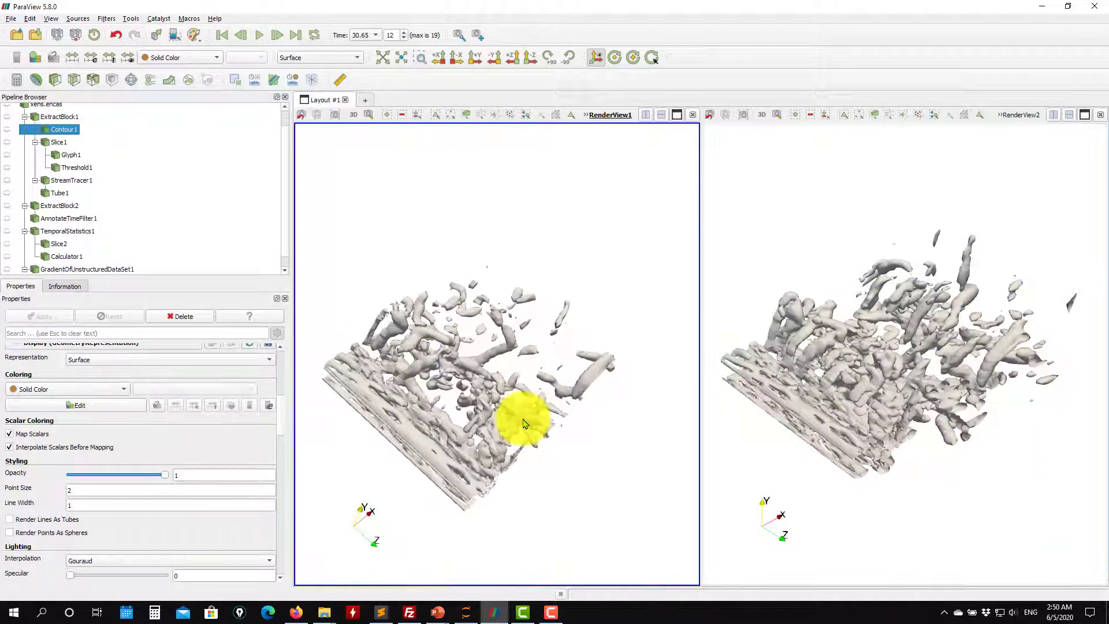
Step: Link the cameras of the two render views and reset the linked view to fit the data
{"action": "left_click_drag", "start_coordinate": [520, 411], "coordinate": [523, 418]}
{"action": "scroll", "coordinate": [167, 189], "scroll_direction": "down", "scroll_amount": 1}
{"action": "left_click", "coordinate": [41, 267]}
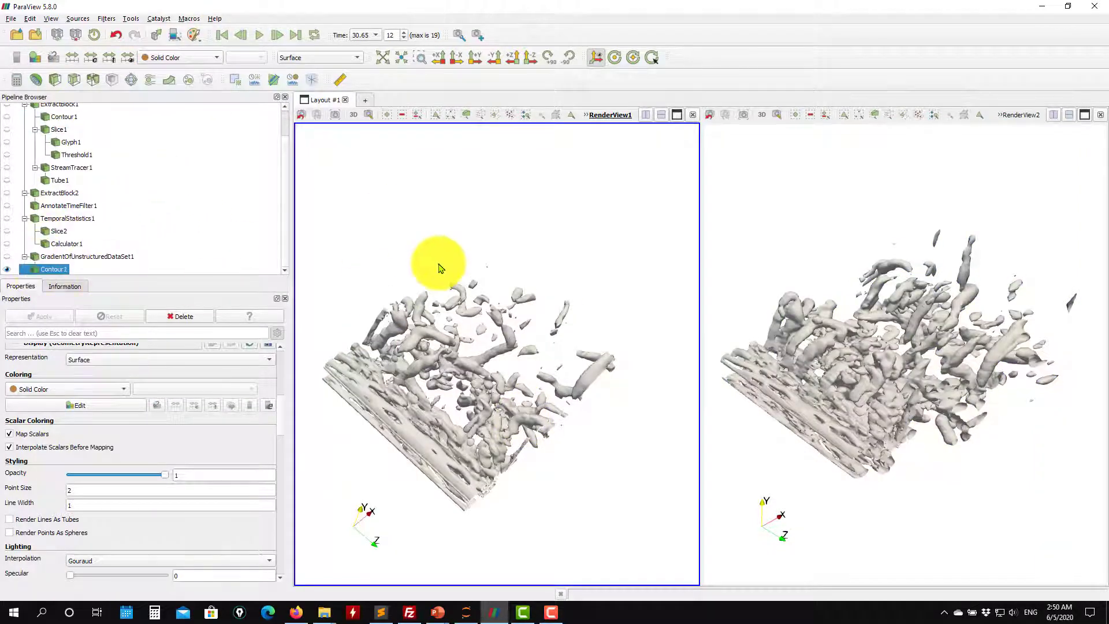
{"action": "left_click_drag", "start_coordinate": [506, 319], "coordinate": [513, 372]}
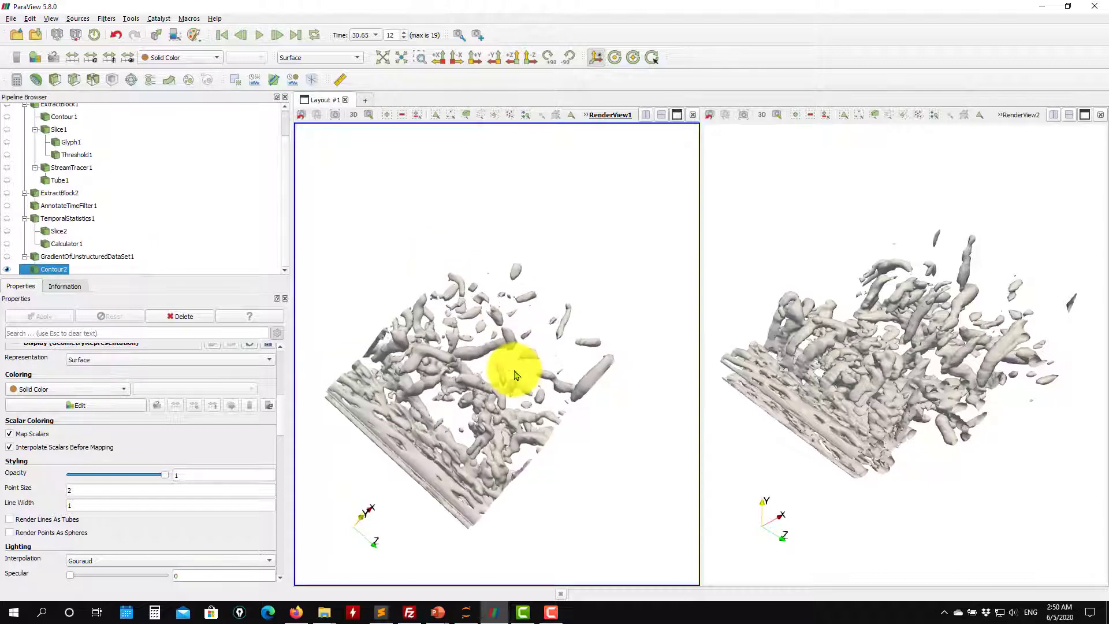
{"action": "left_click", "coordinate": [382, 57]}
{"action": "left_click", "coordinate": [810, 284]}
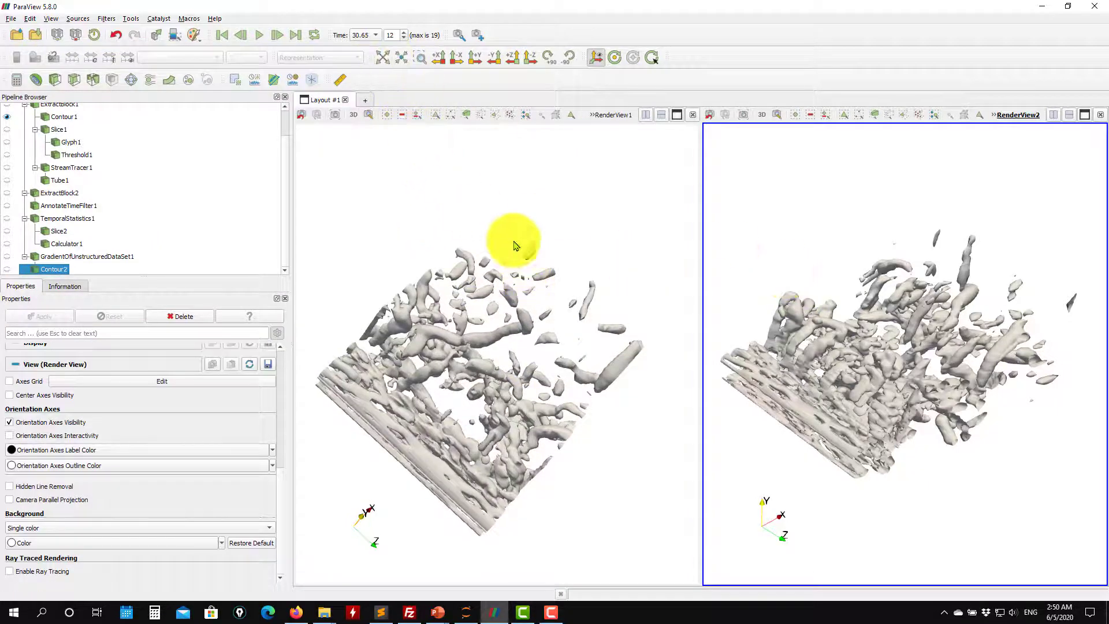
{"action": "right_click", "coordinate": [458, 172]}
{"action": "left_click", "coordinate": [509, 189]}
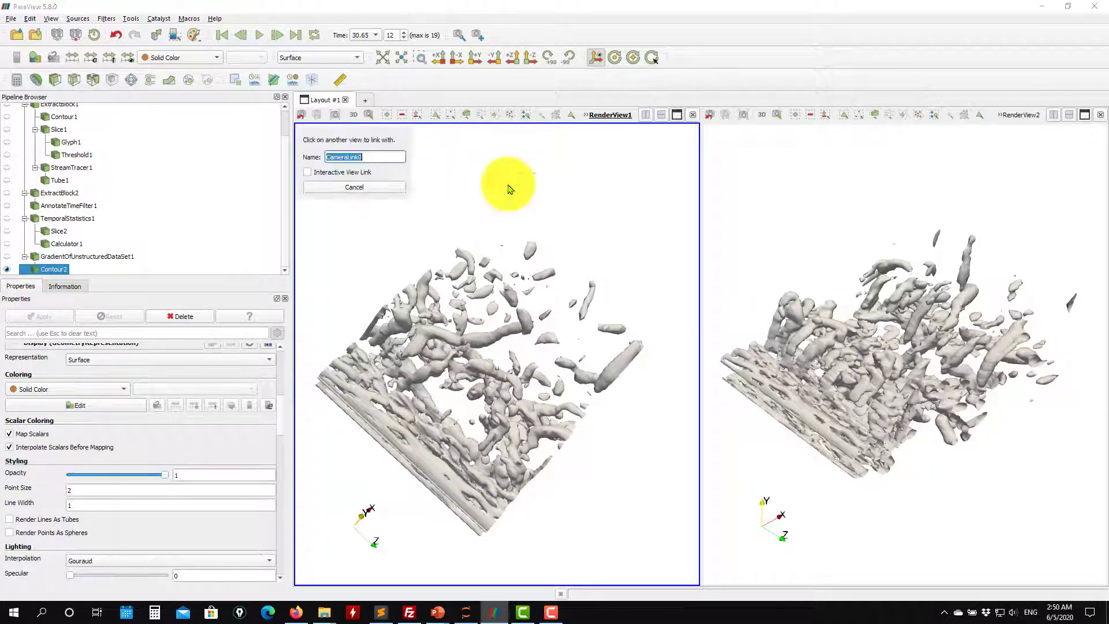
{"action": "left_click", "coordinate": [844, 222]}
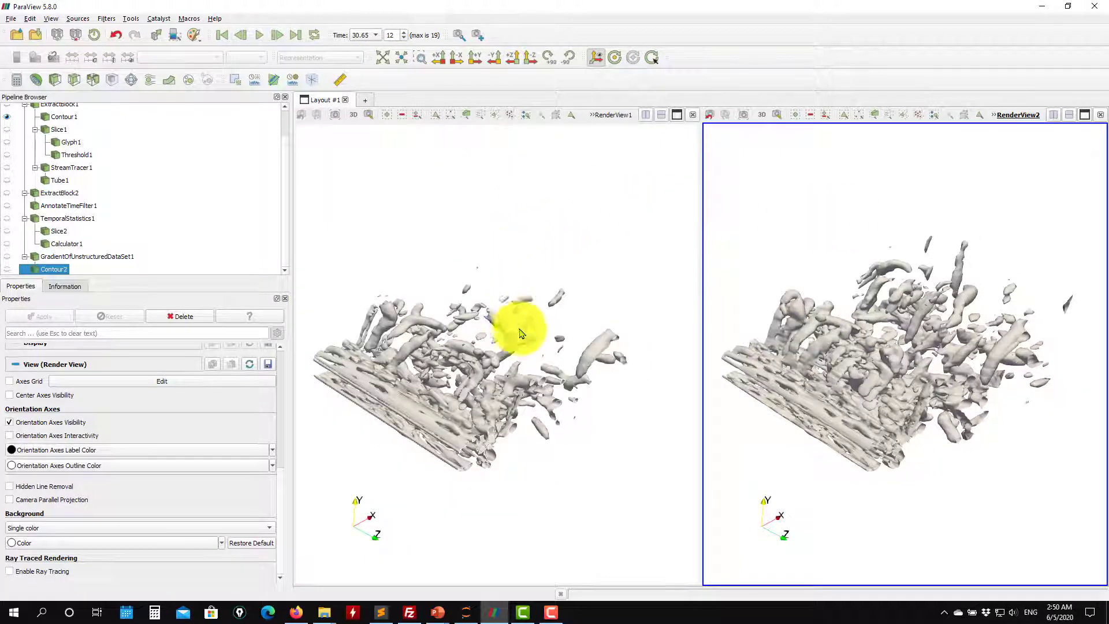
{"action": "left_click_drag", "start_coordinate": [519, 330], "coordinate": [520, 328]}
{"action": "left_click", "coordinate": [385, 58]}
{"action": "left_click_drag", "start_coordinate": [470, 294], "coordinate": [478, 366]}
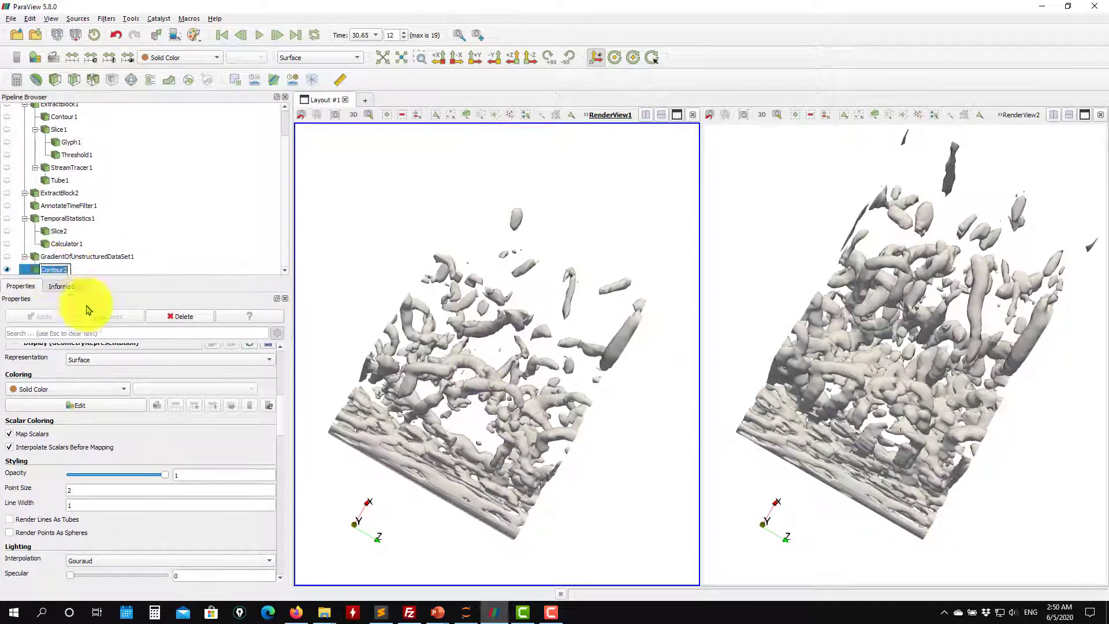
Step: Compare the contour array and isosurface settings of Contour2 with those of Contour1
{"action": "left_click_drag", "start_coordinate": [285, 421], "coordinate": [285, 367]}
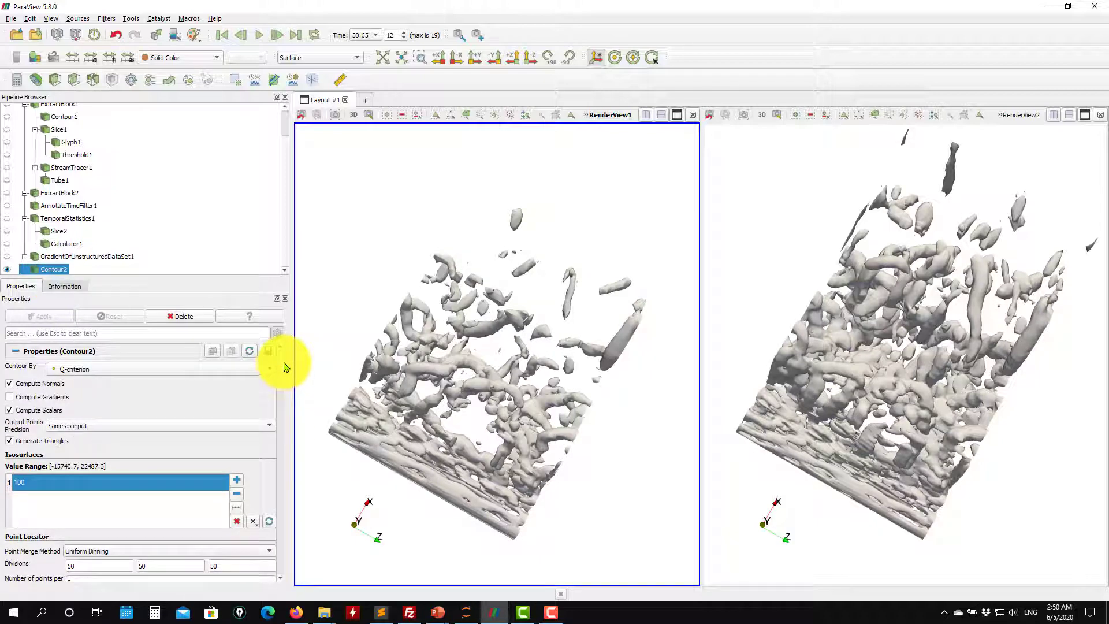
{"action": "scroll", "coordinate": [54, 161], "scroll_direction": "up", "scroll_amount": 2}
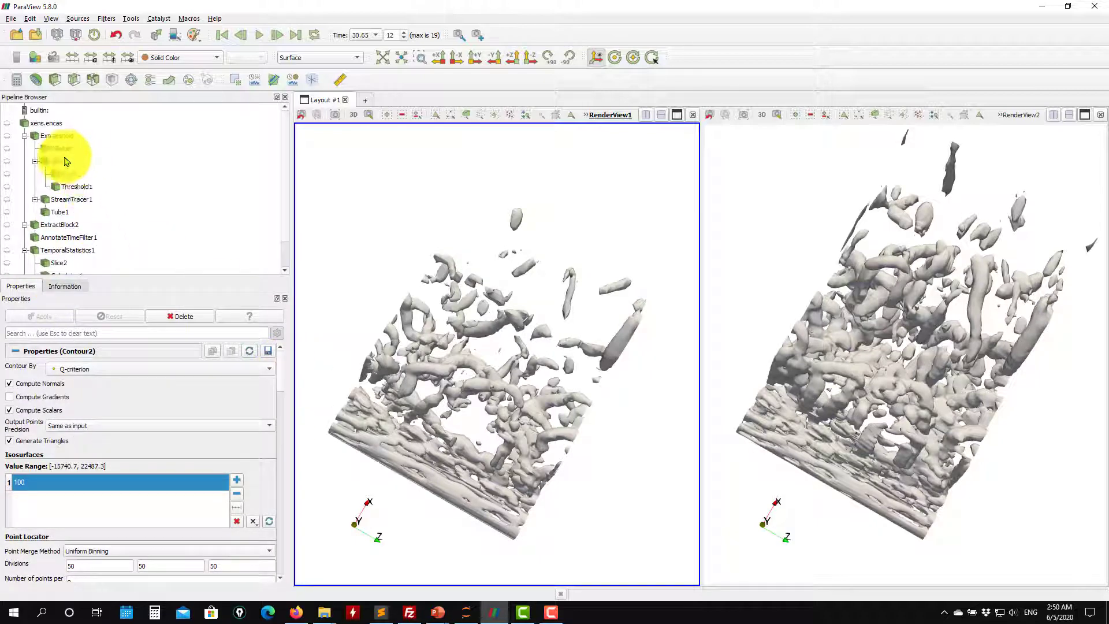
{"action": "left_click", "coordinate": [792, 234]}
{"action": "left_click", "coordinate": [67, 149]}
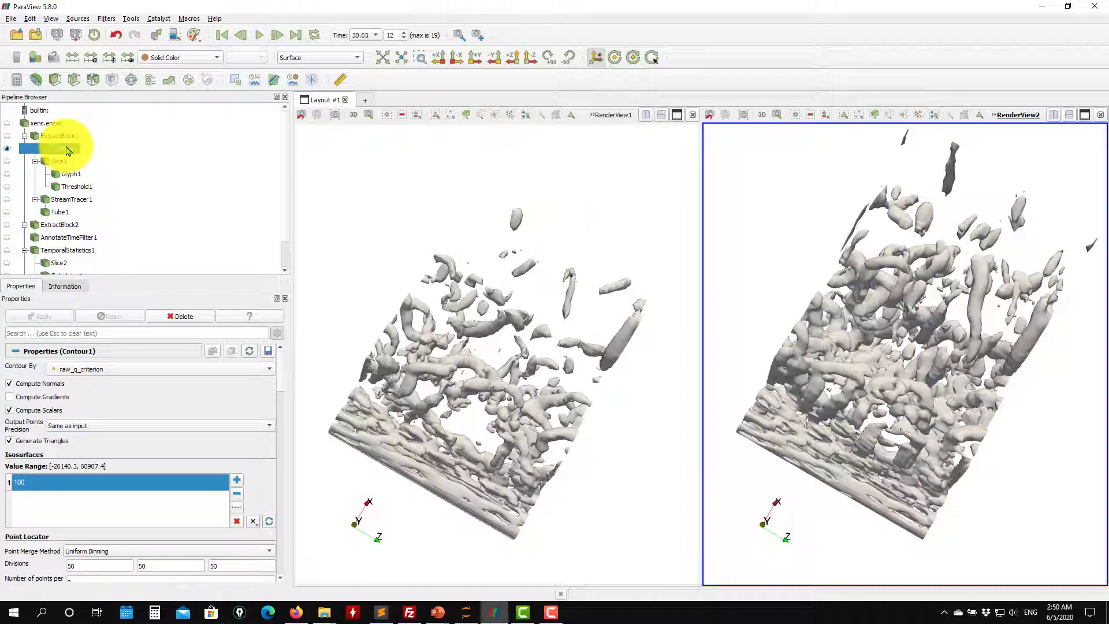
Step: Step back one frame to time step 11 and compare both contours from several angles
{"action": "left_click_drag", "start_coordinate": [520, 310], "coordinate": [520, 246]}
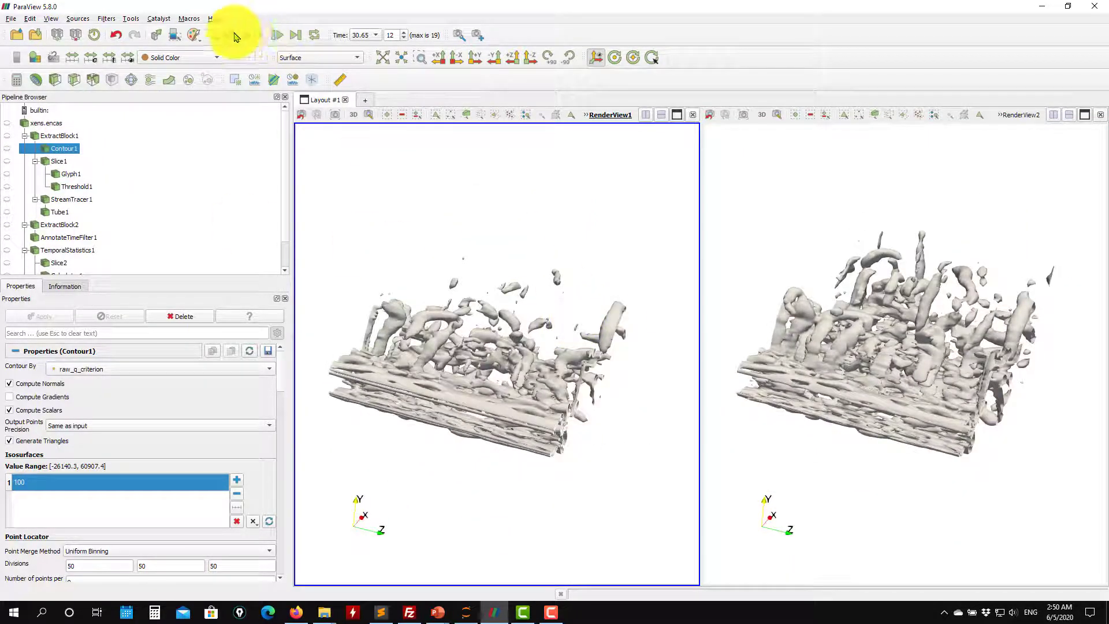
{"action": "left_click", "coordinate": [240, 38]}
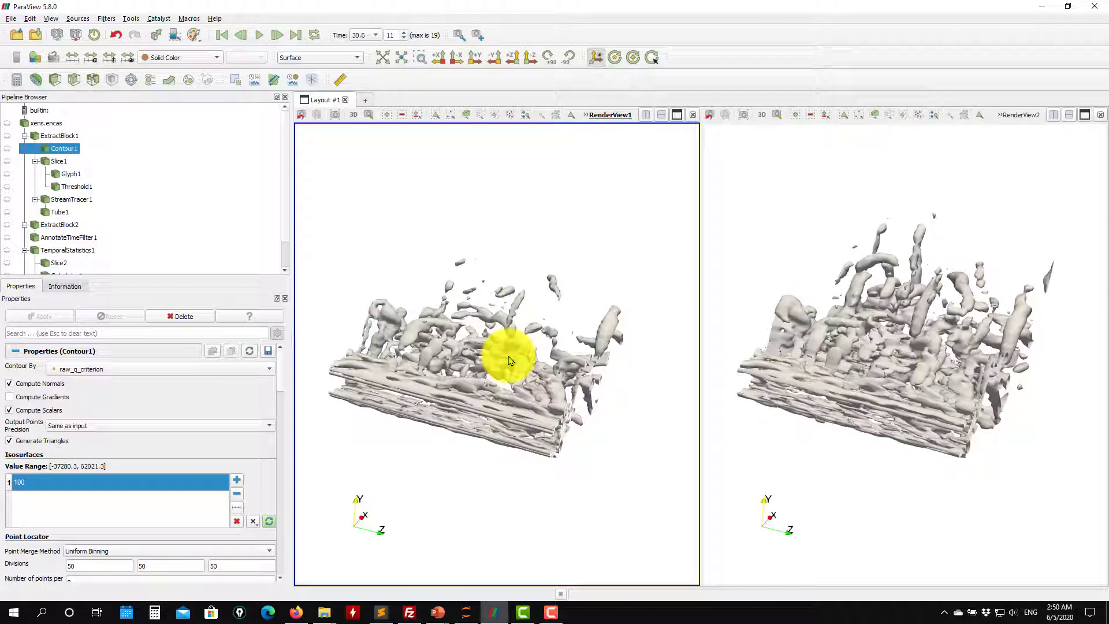
{"action": "left_click_drag", "start_coordinate": [511, 360], "coordinate": [546, 361]}
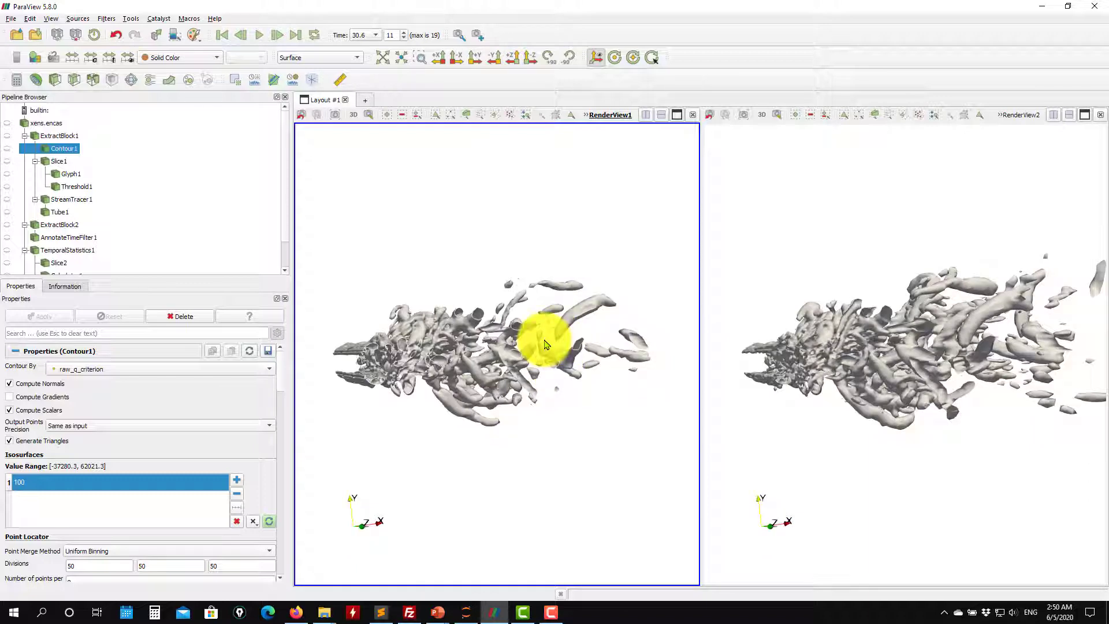
{"action": "left_click_drag", "start_coordinate": [577, 330], "coordinate": [471, 353]}
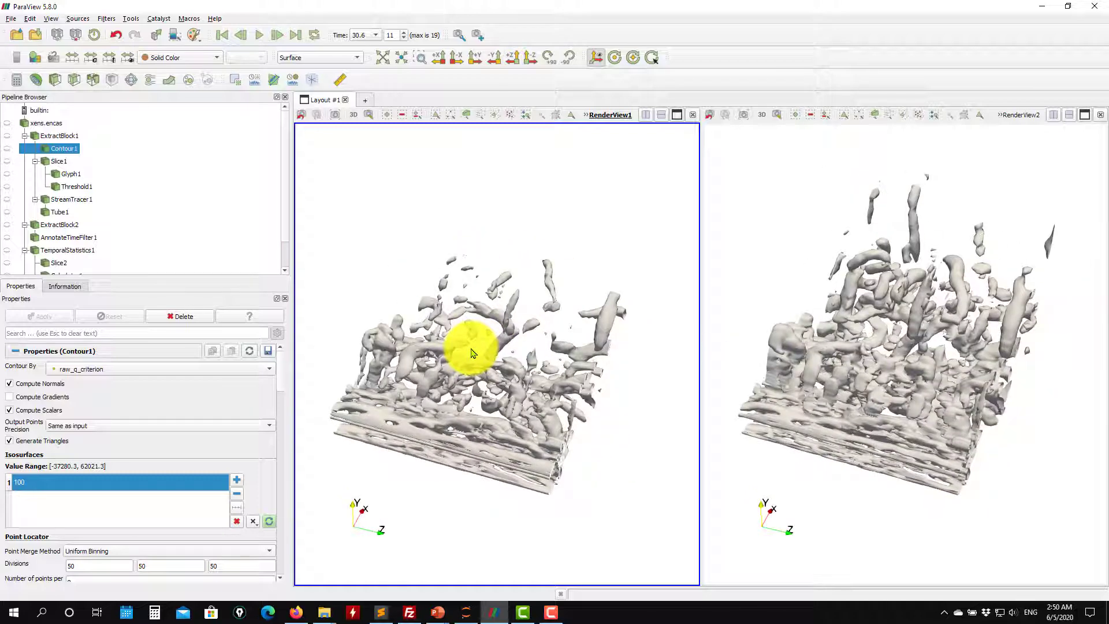